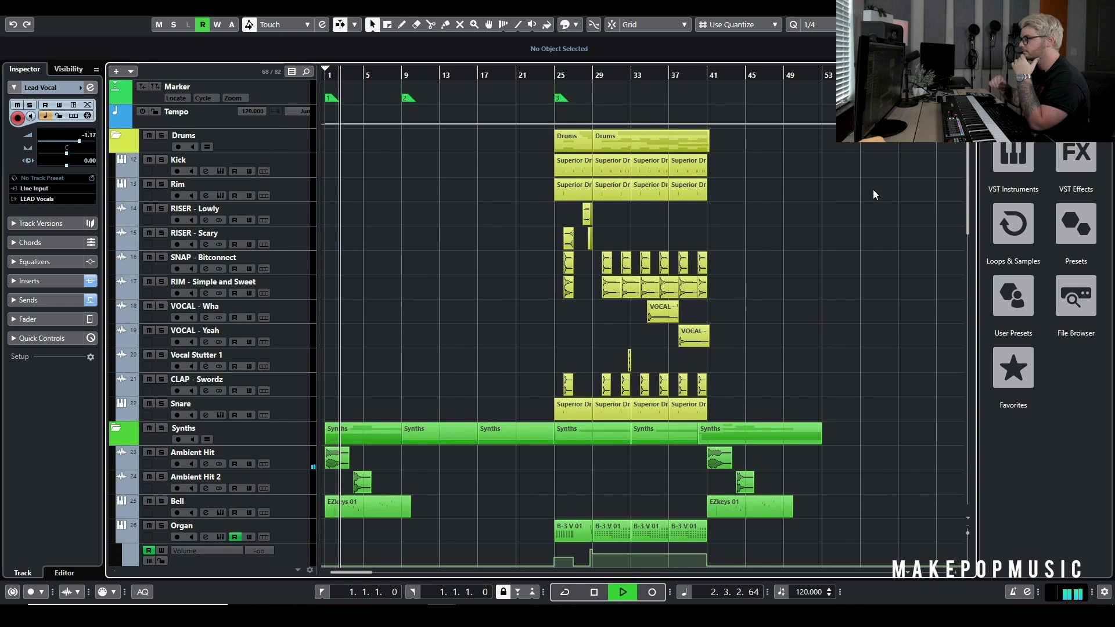
Examine the arrangement's drum, synth, guitar, bass and lead vocal tracks while the song plays
scroll(836, 232, "down", 6)
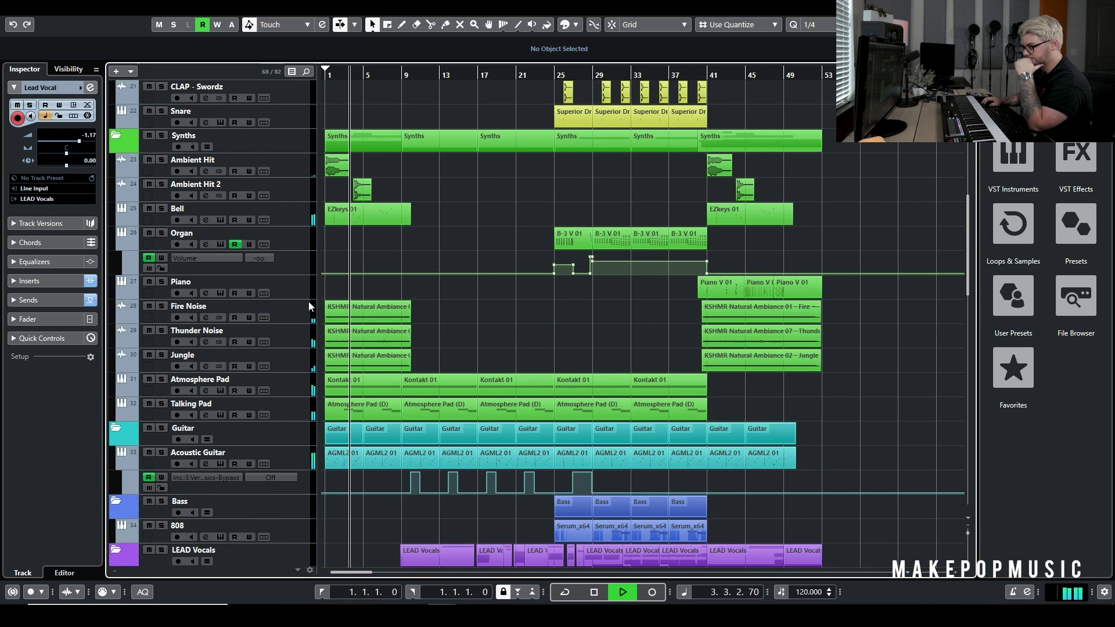
scroll(465, 264, "down", 4)
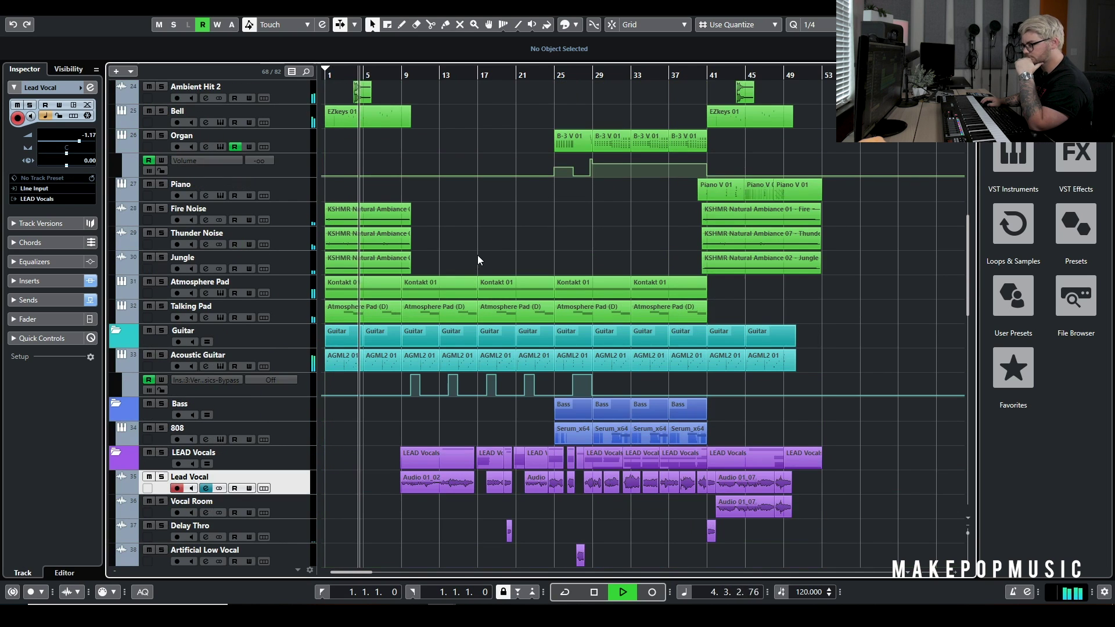
scroll(478, 254, "down", 12)
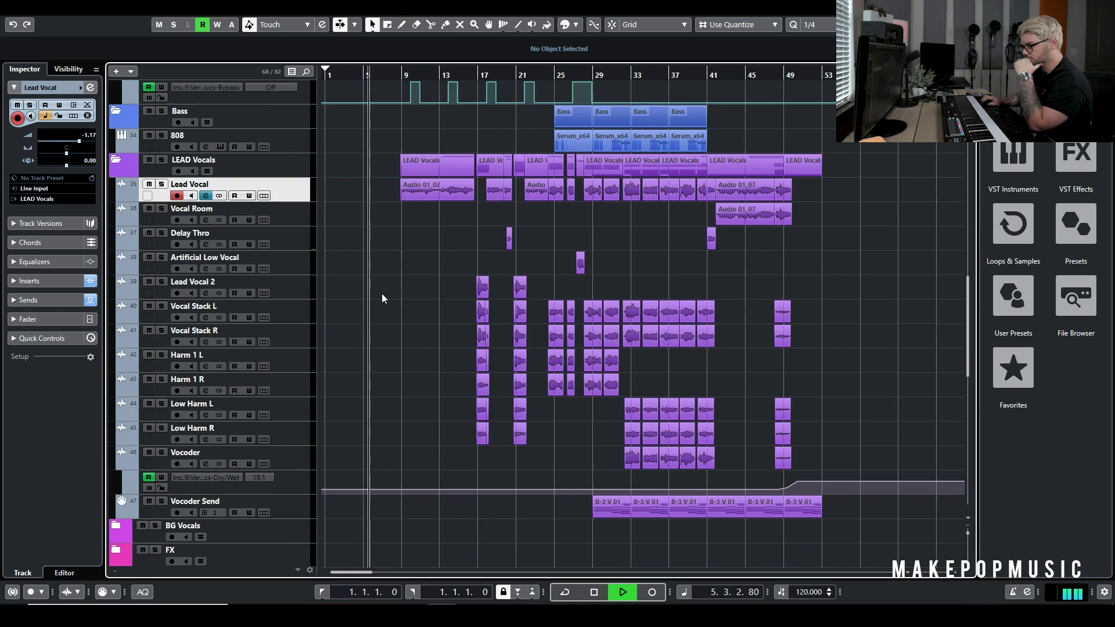
scroll(395, 299, "up", 4)
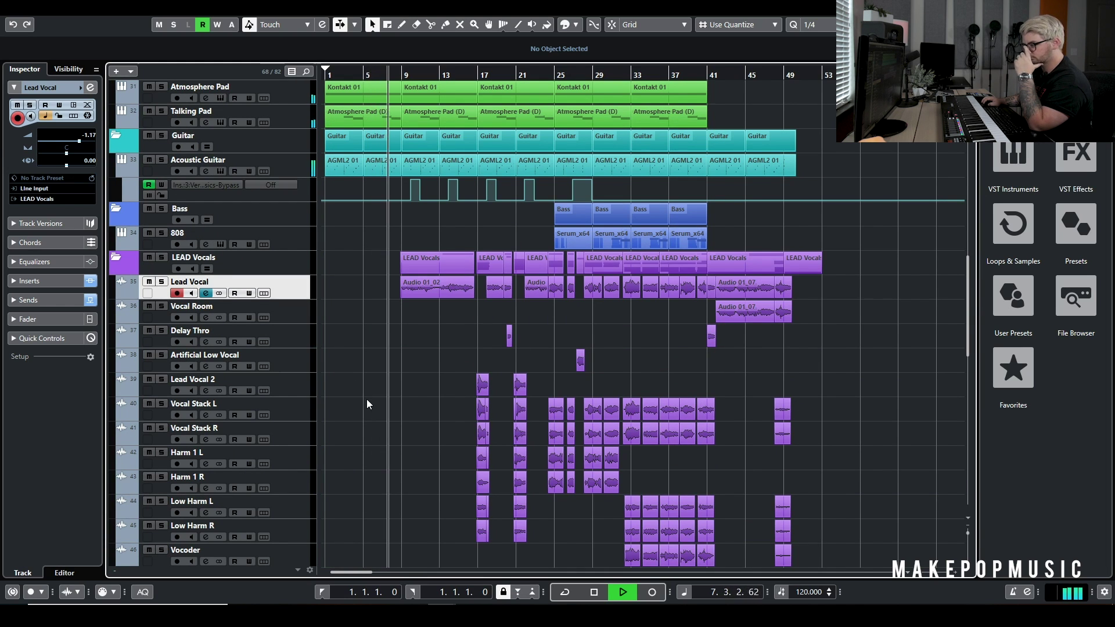
scroll(361, 406, "up", 4)
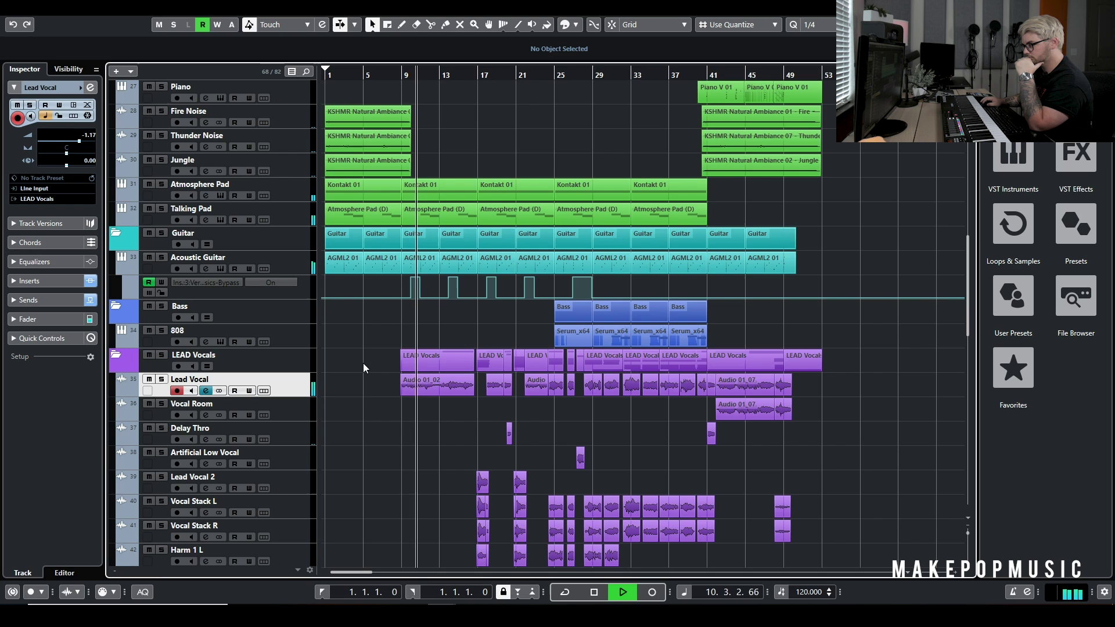
scroll(364, 364, "down", 8)
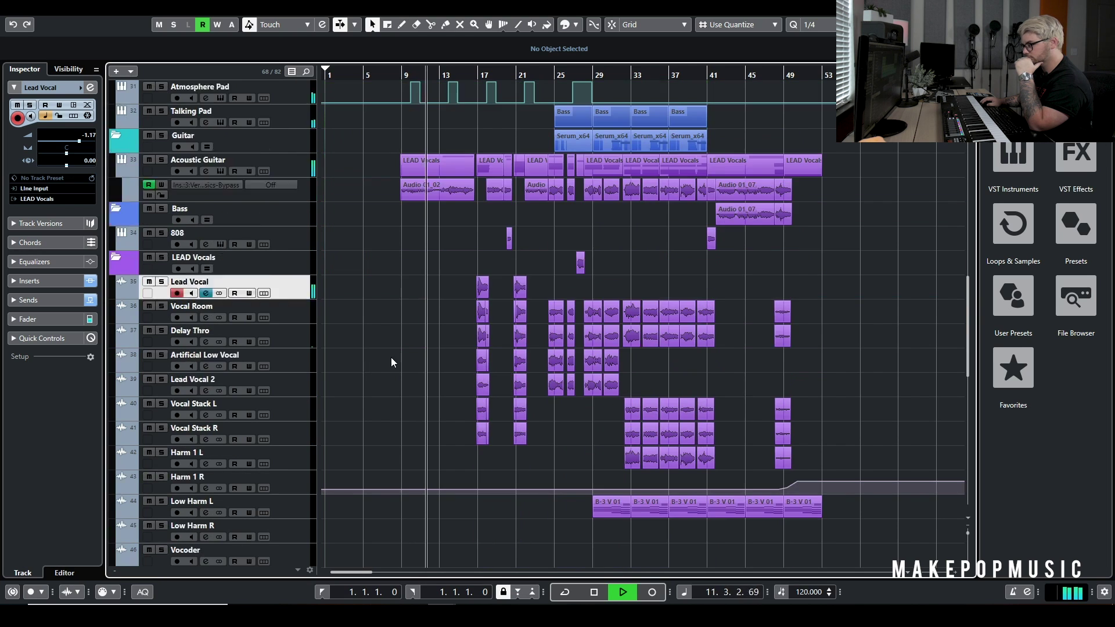
scroll(391, 358, "up", 4)
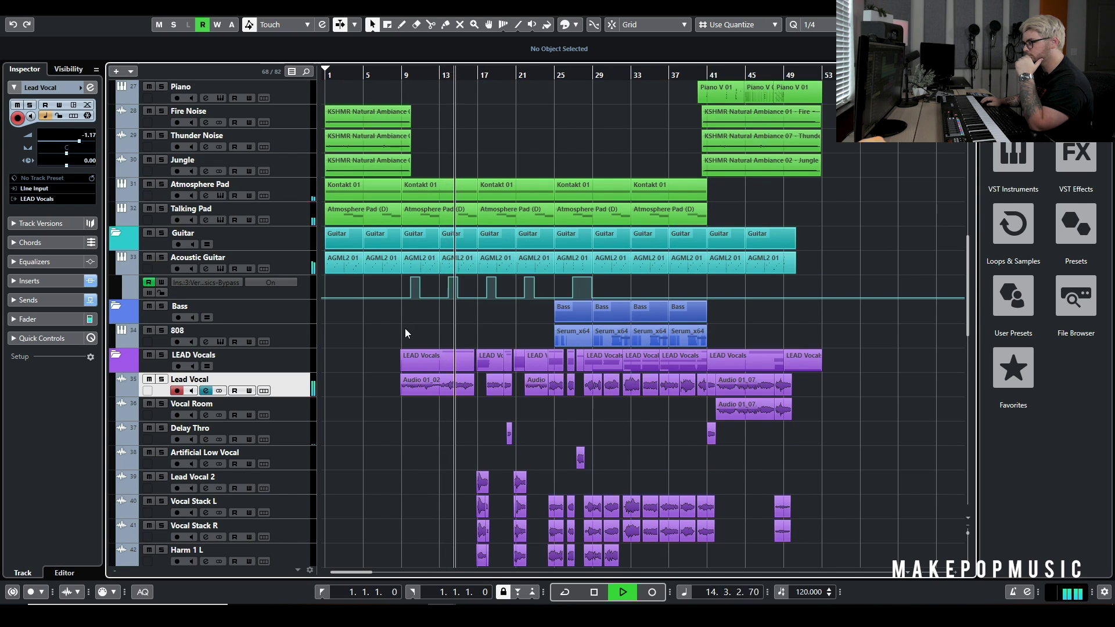
scroll(383, 331, "down", 4)
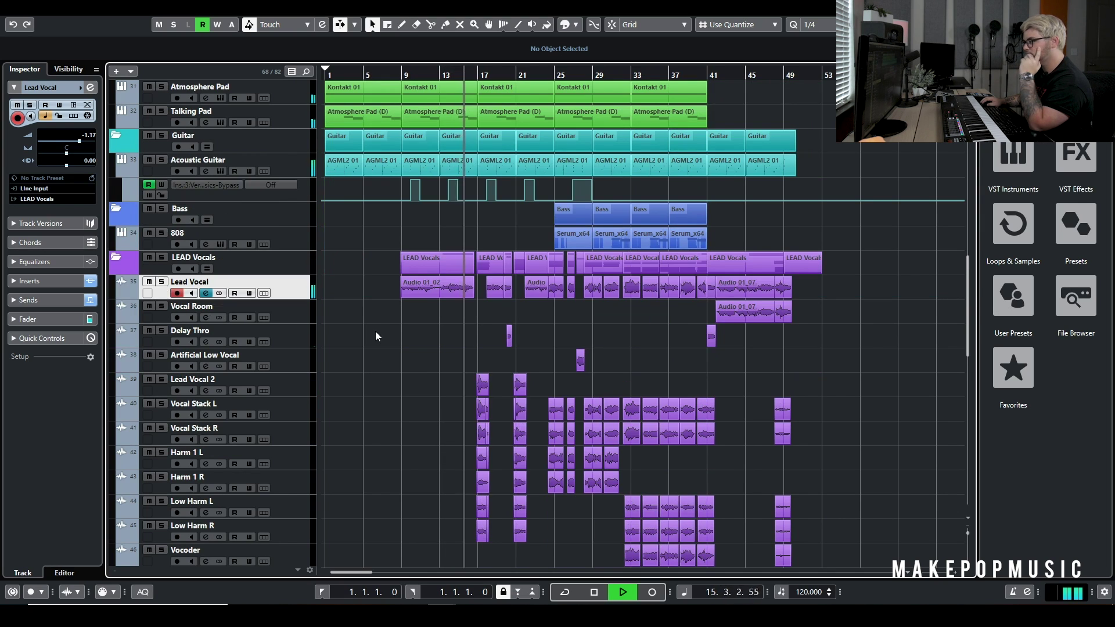
scroll(378, 331, "down", 4)
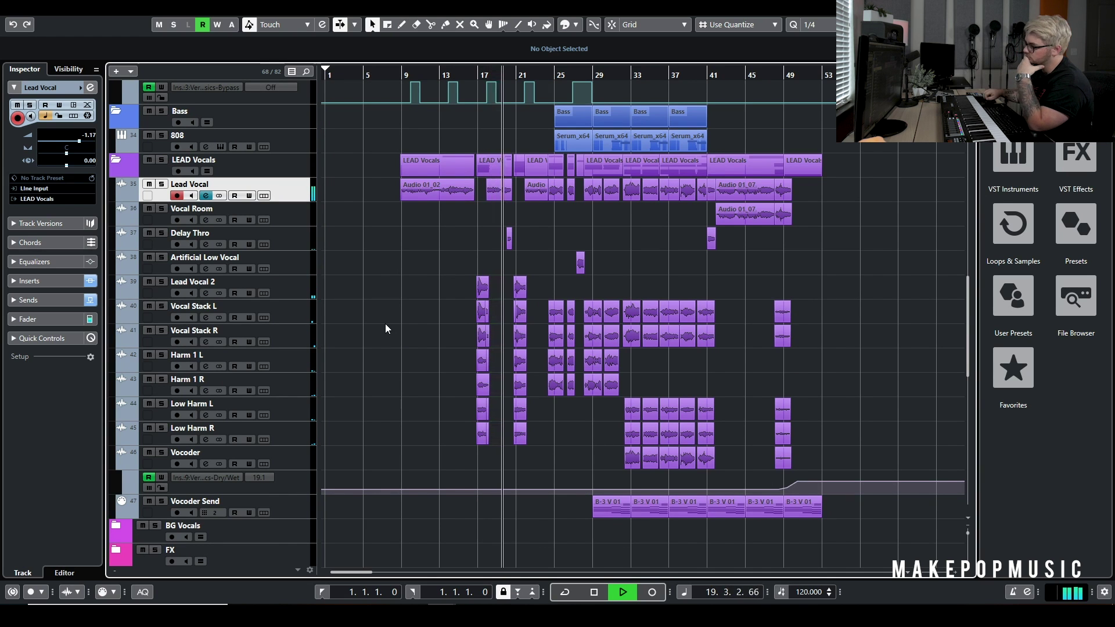
scroll(390, 308, "up", 5)
scroll(407, 291, "up", 2)
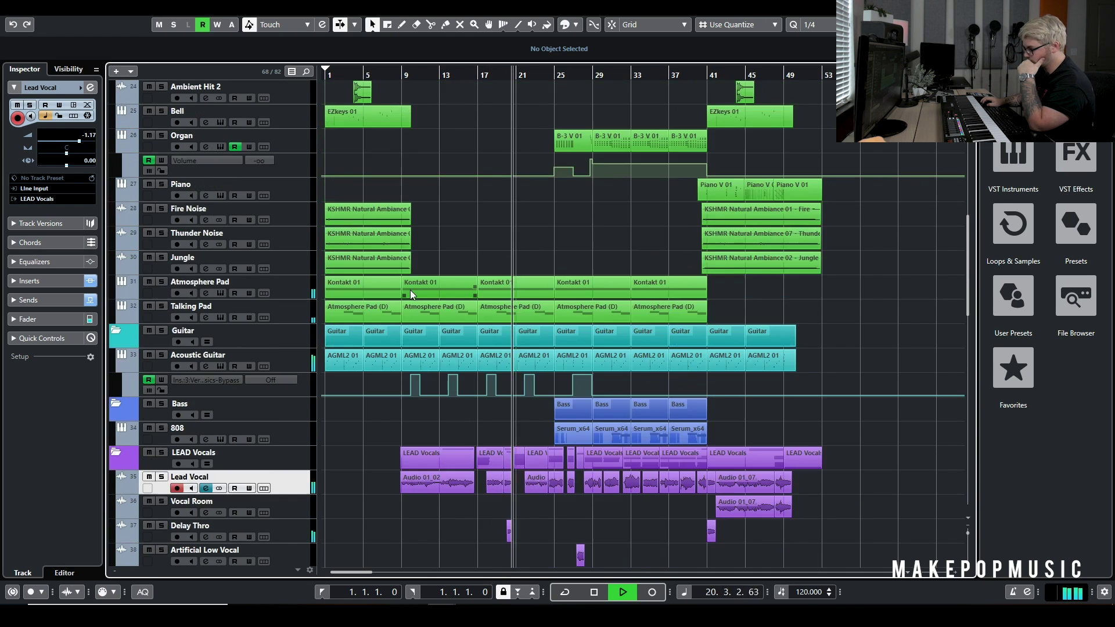
scroll(424, 289, "up", 8)
scroll(434, 287, "down", 6)
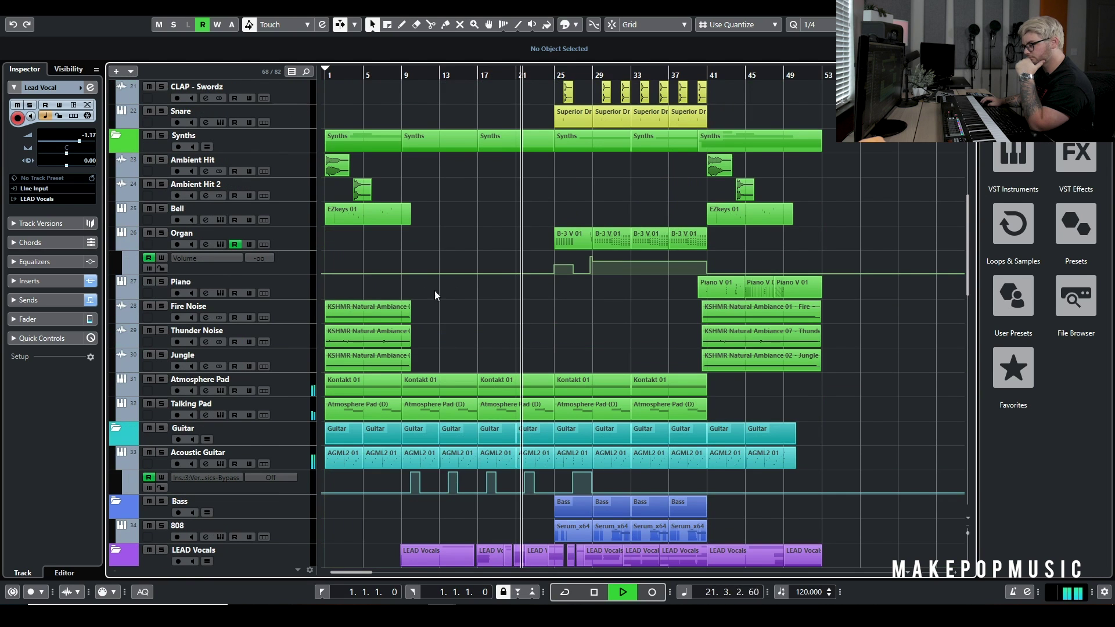
View the Kontakt instruments on the Talking Pad and Atmosphere Pad tracks, closing each one after viewing
left_click(221, 414)
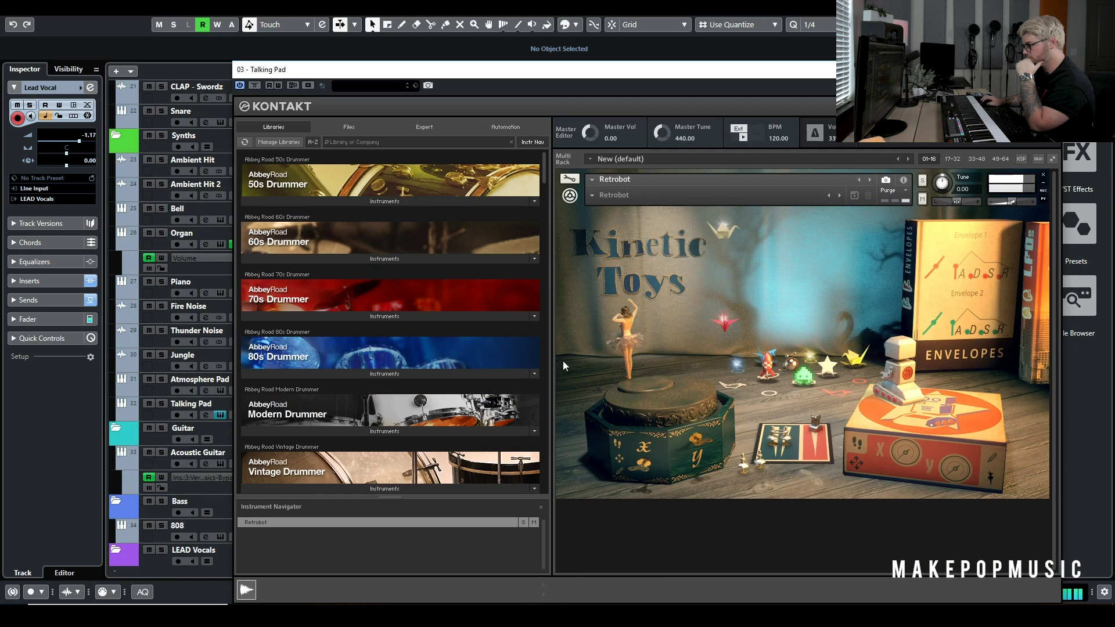
left_click(220, 415)
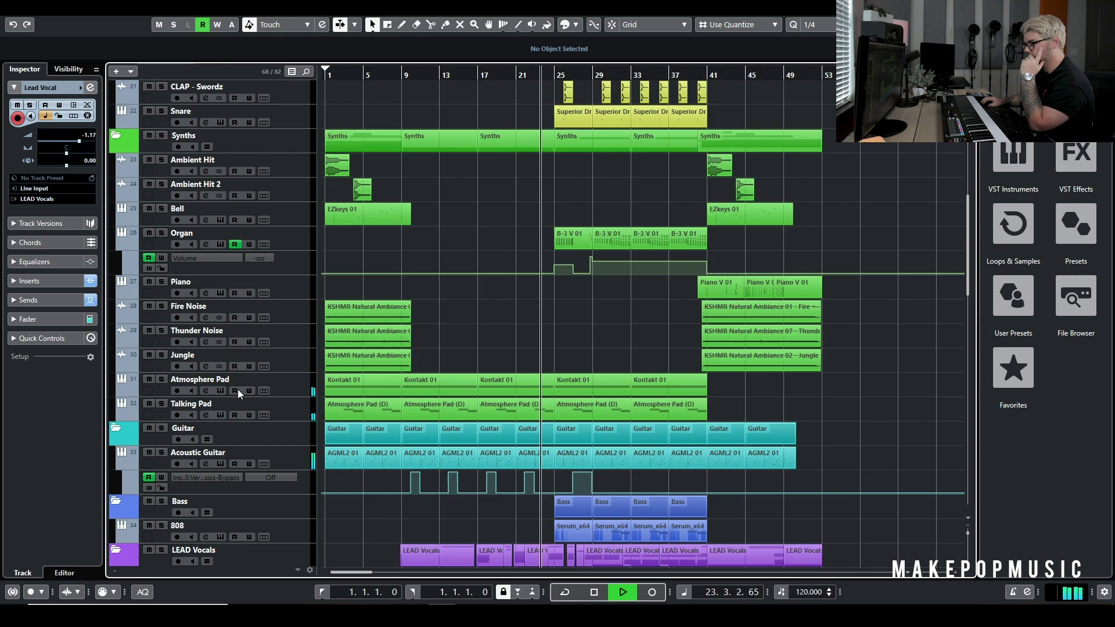
left_click(221, 390)
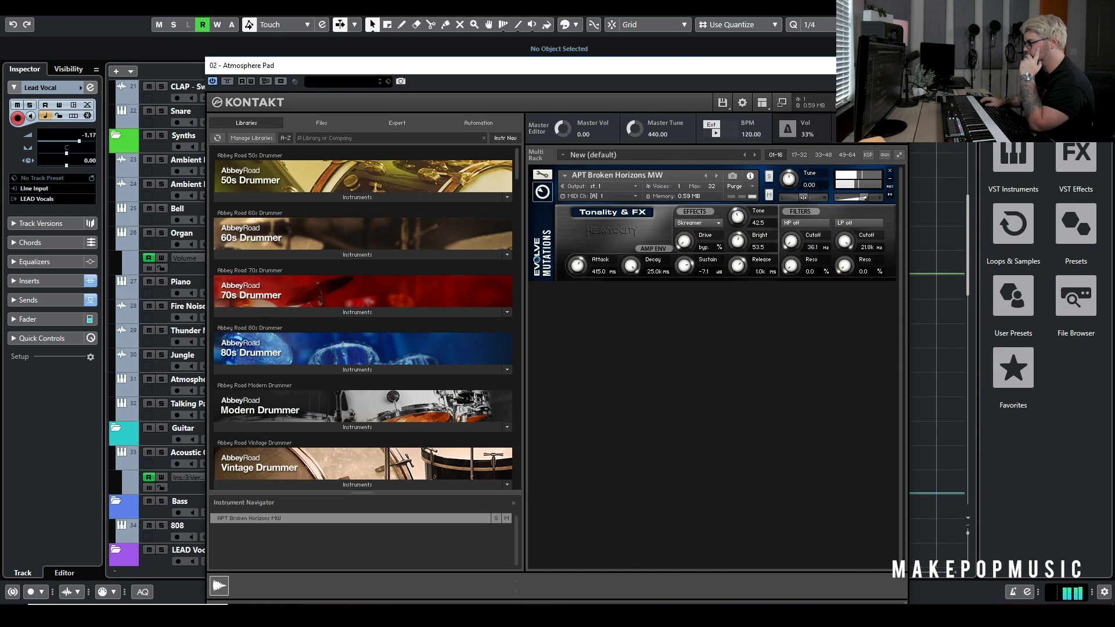
left_click(901, 65)
View the Serum synth on the 808 bass track and close it
scroll(490, 233, "down", 10)
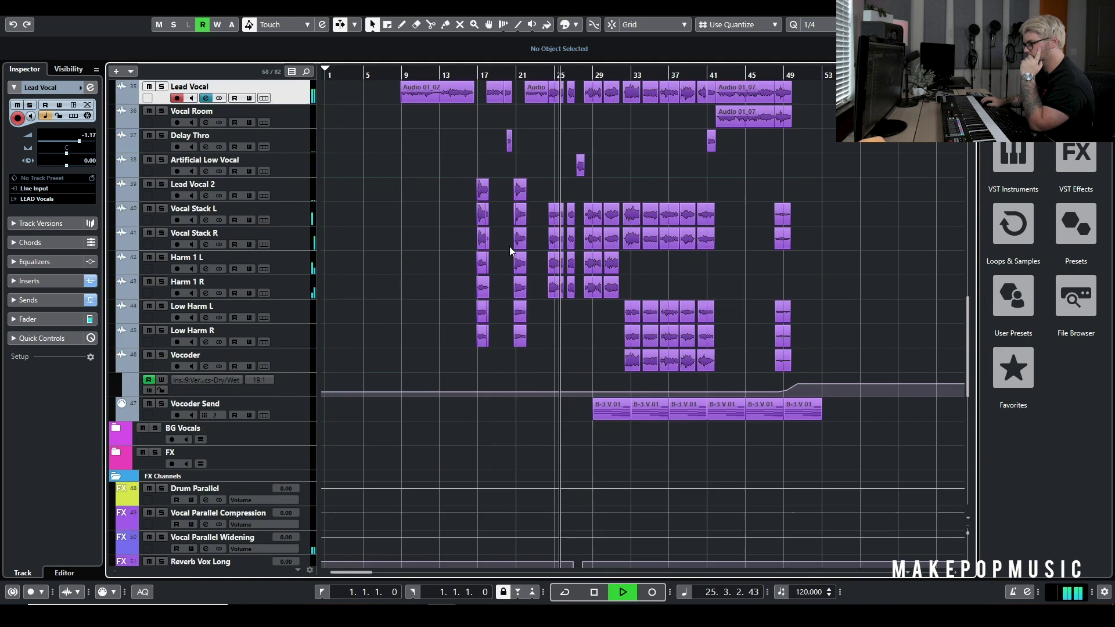
scroll(510, 246, "up", 2)
left_click(219, 147)
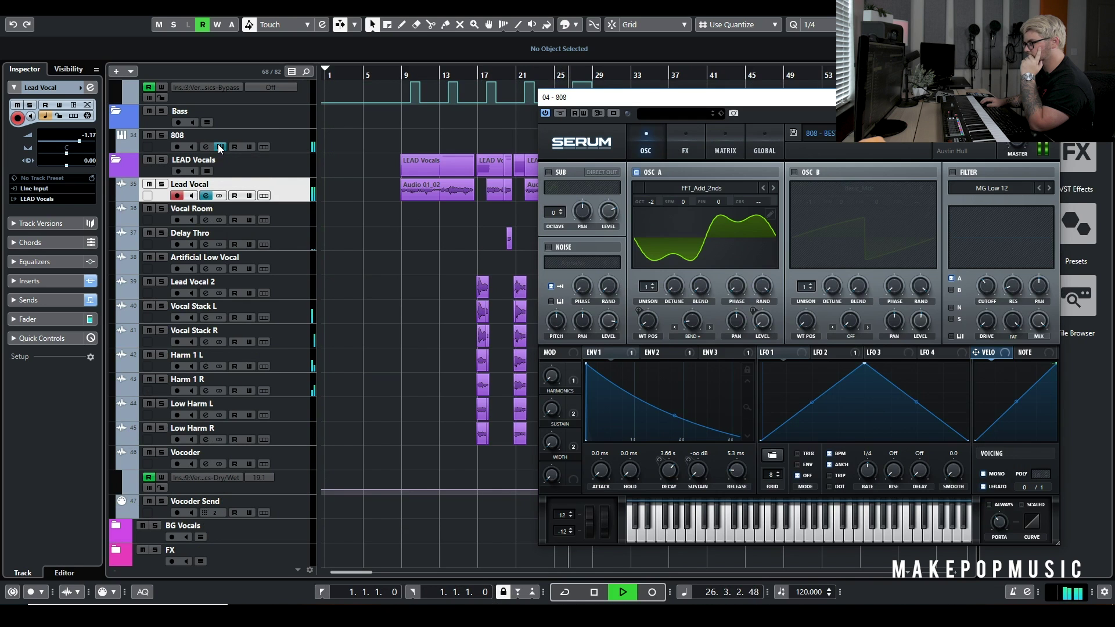
key("Escape")
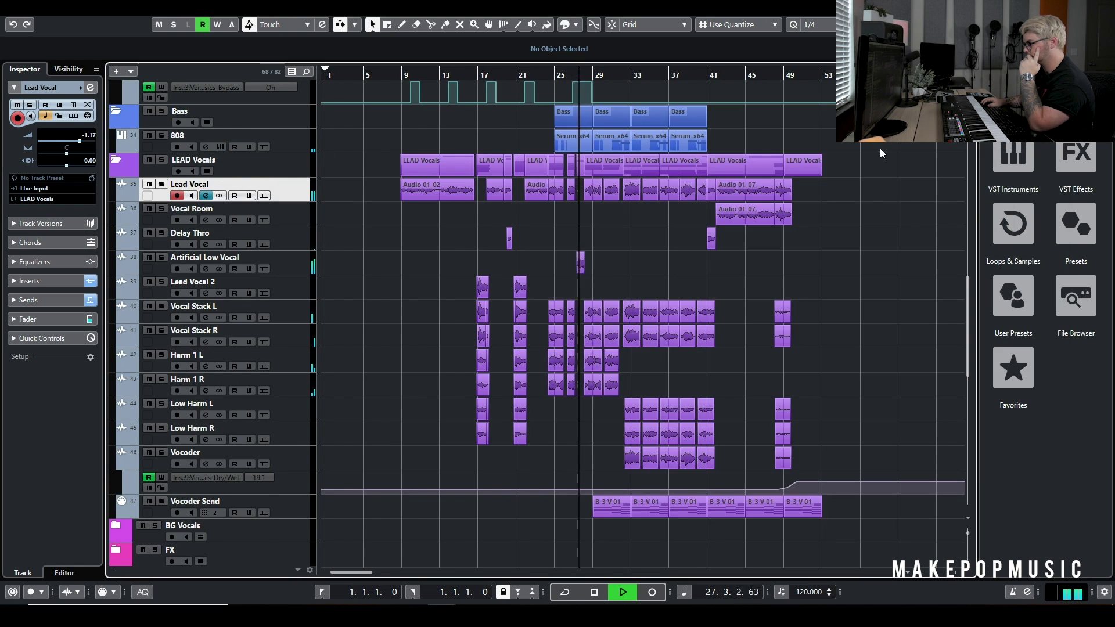
Look over the drum and synth tracks, and view the Acoustic Guitar track's instrument and close it
scroll(883, 149, "up", 6)
scroll(889, 148, "up", 3)
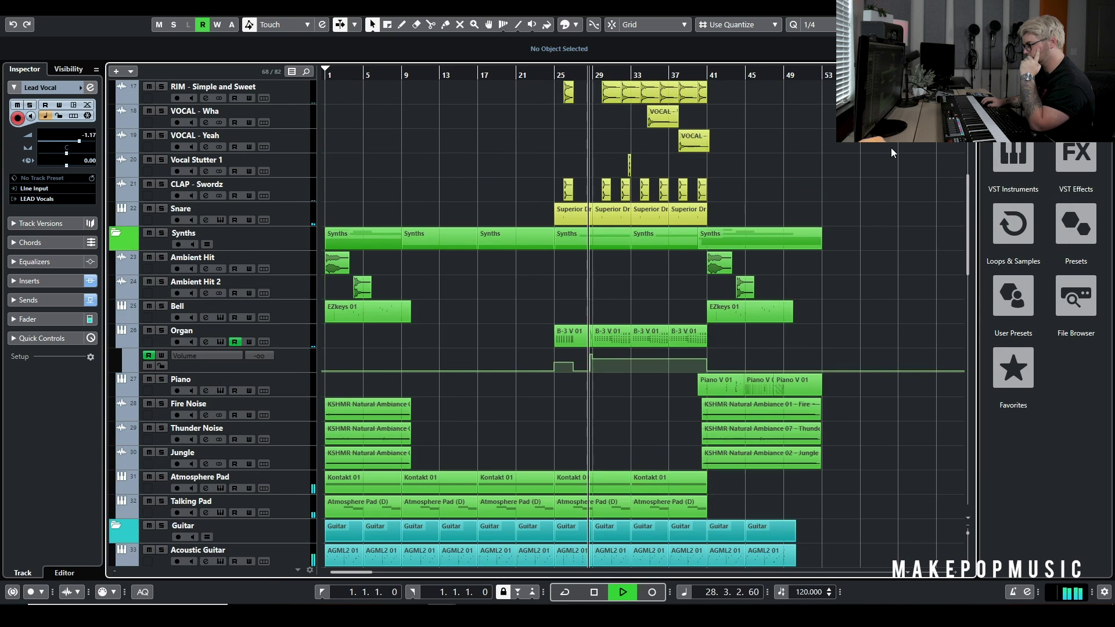
scroll(891, 148, "up", 3)
scroll(891, 148, "down", 3)
scroll(891, 148, "down", 5)
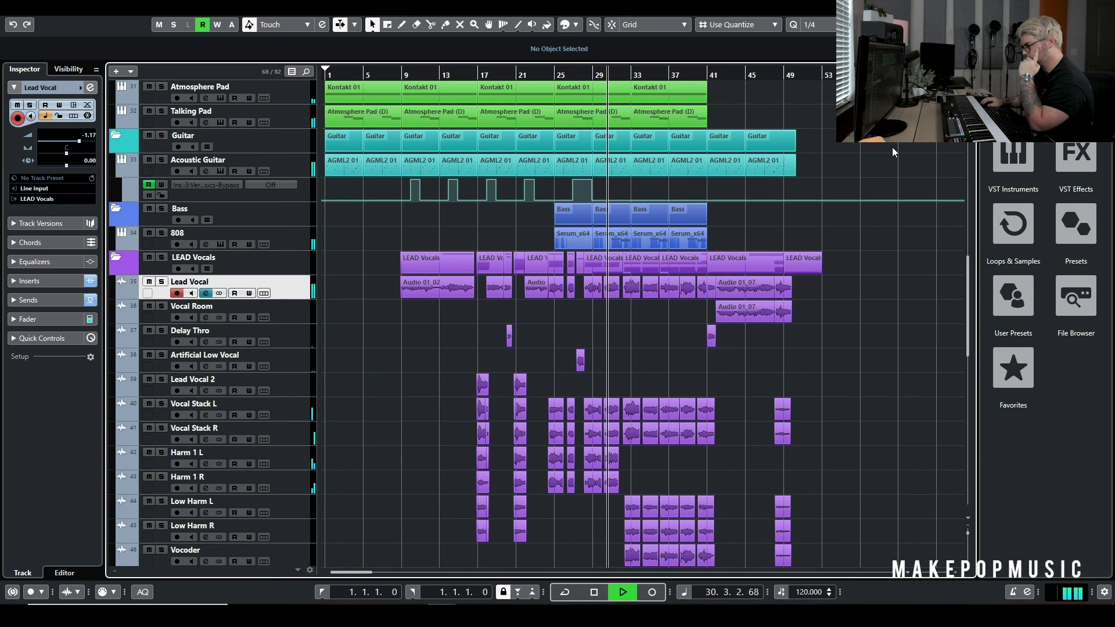
left_click(222, 171)
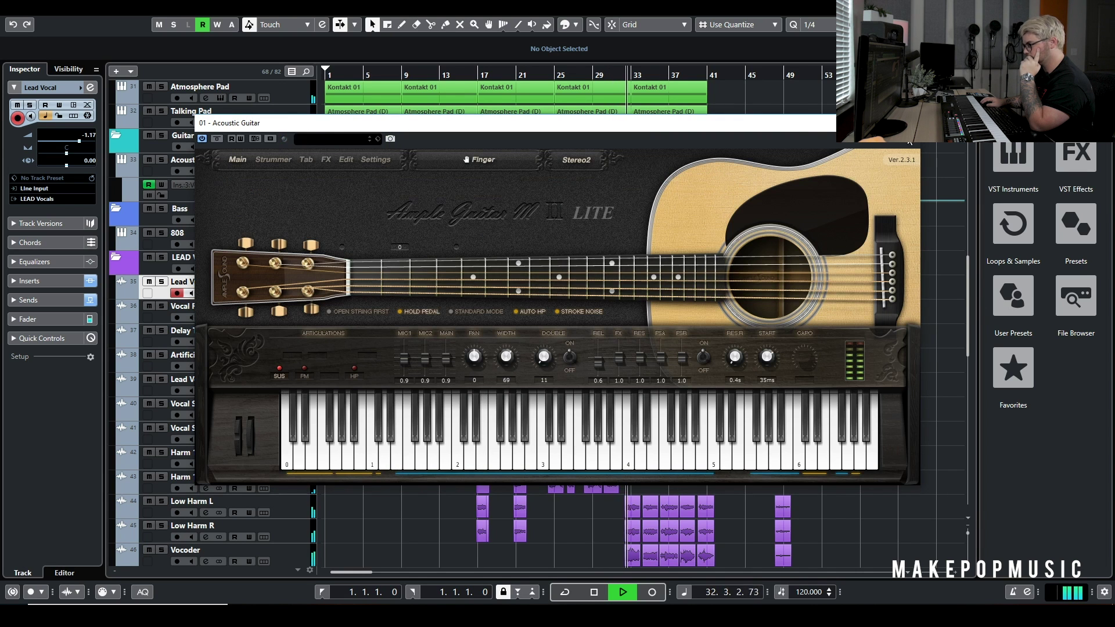
left_click(911, 122)
View the B-3 V instrument on the Organ track and close it
scroll(880, 145, "up", 5)
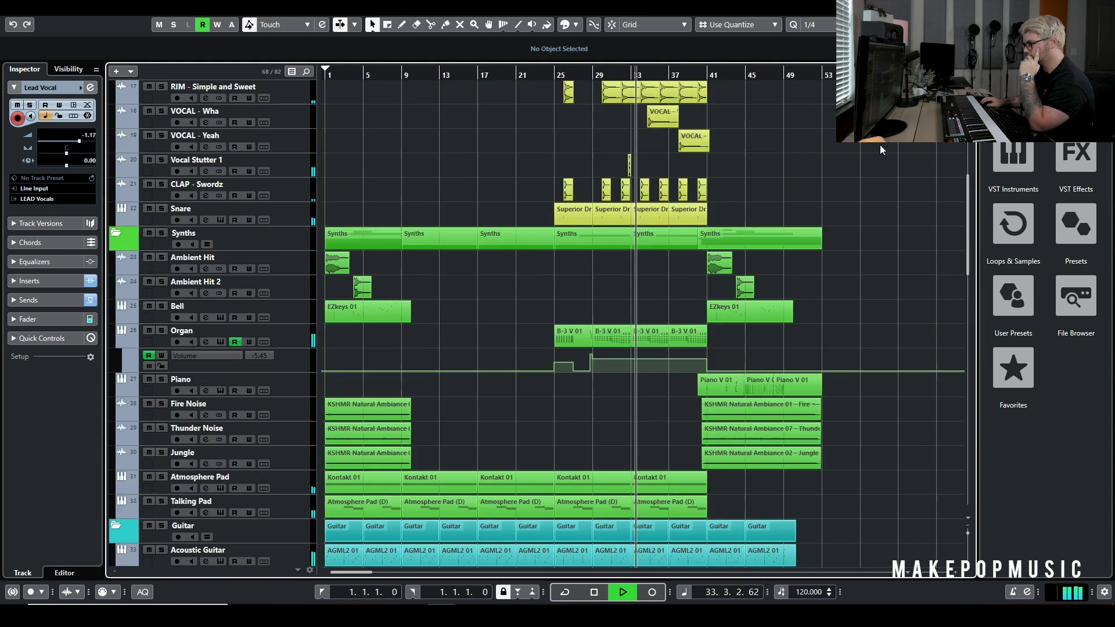
left_click(220, 340)
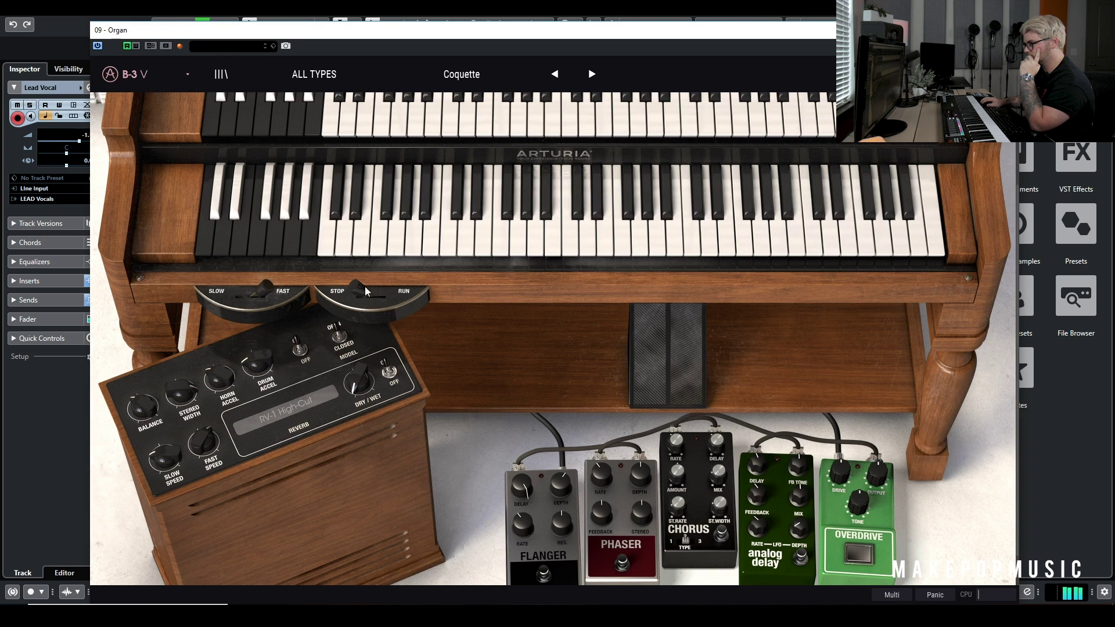
left_click(928, 148)
View the Vocoder track's channel settings and VocalSynth 2 plug-in, and close both
scroll(903, 176, "up", 6)
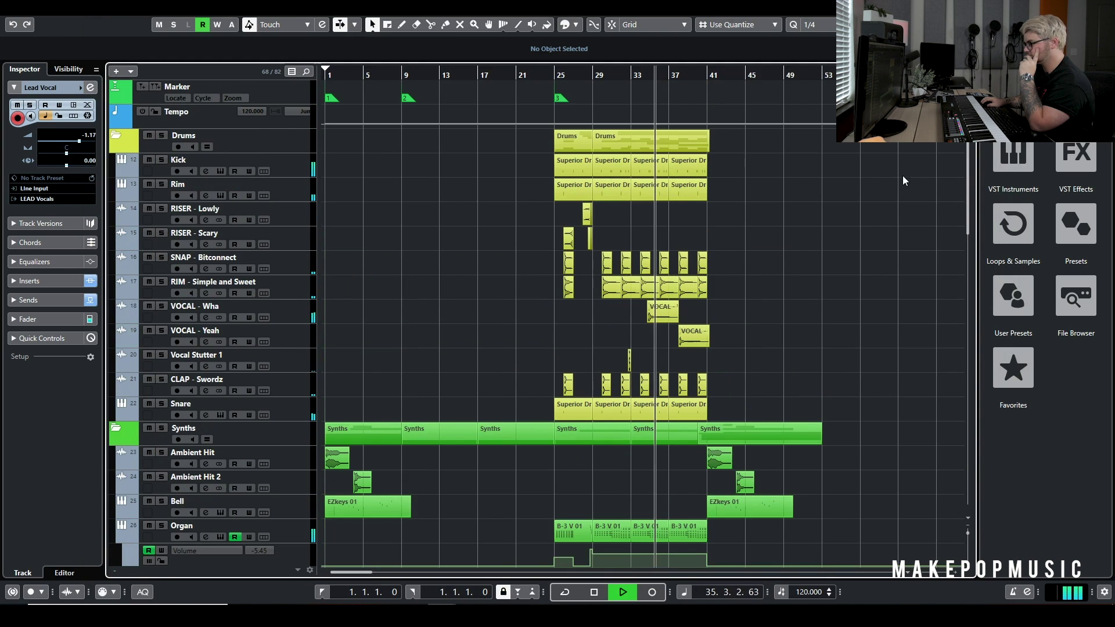
scroll(772, 229, "down", 10)
scroll(790, 223, "down", 4)
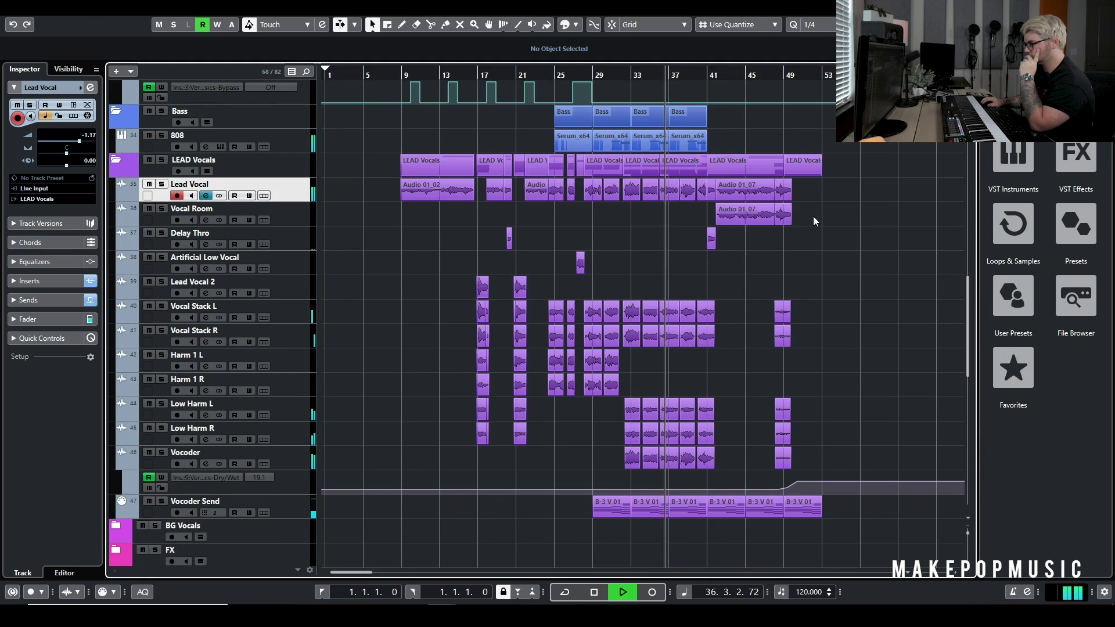
left_click(205, 465)
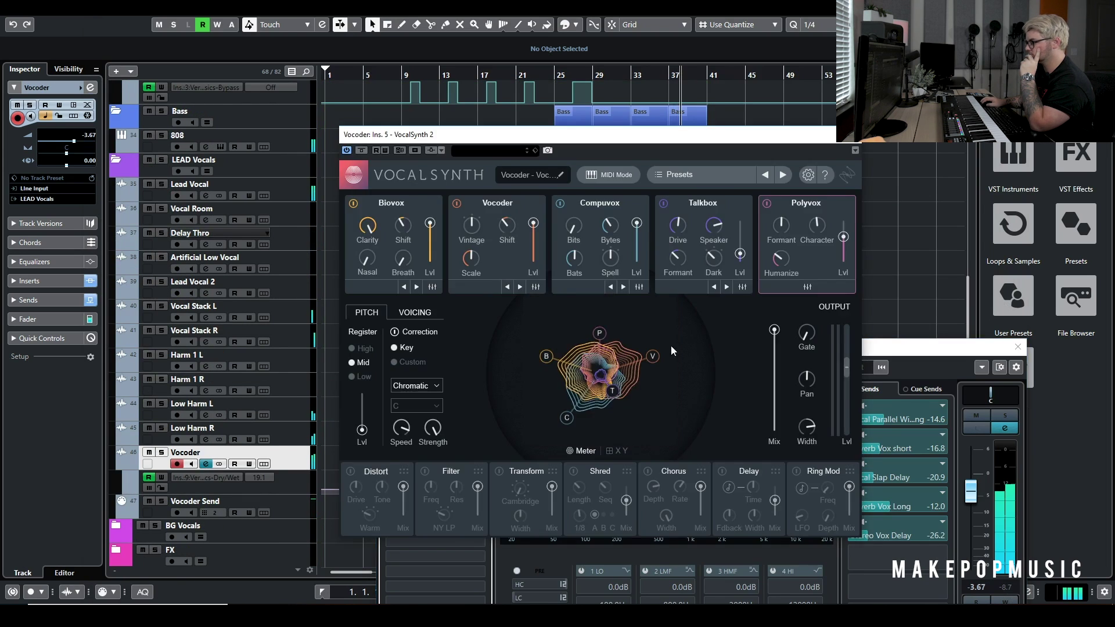
left_click(855, 150)
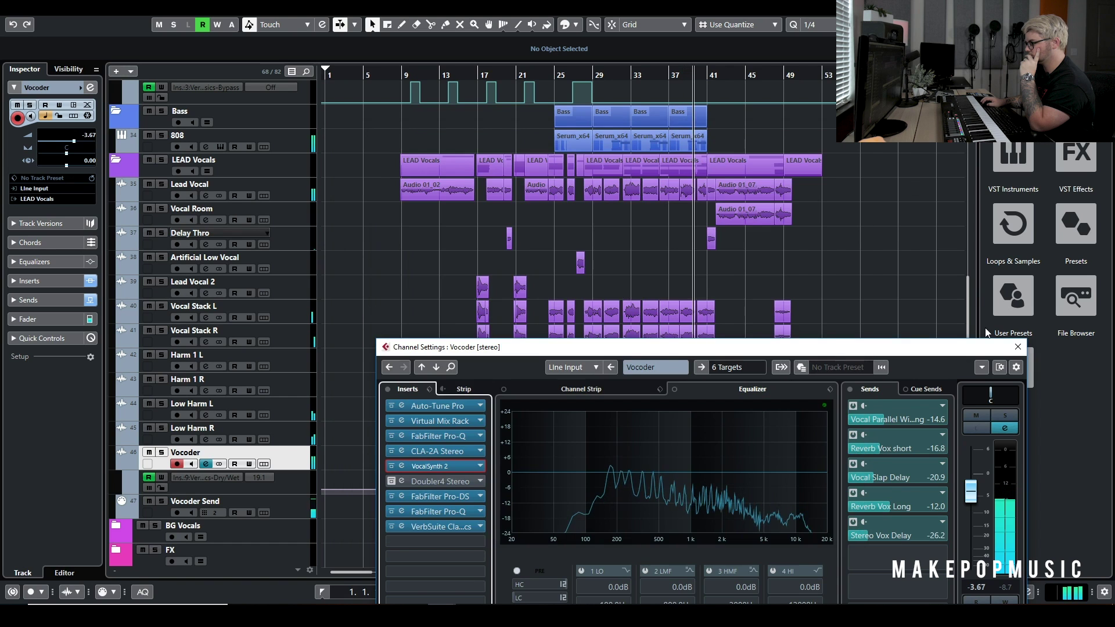
left_click(1018, 347)
View the Piano V instrument on the Piano track and close it
scroll(922, 280, "up", 4)
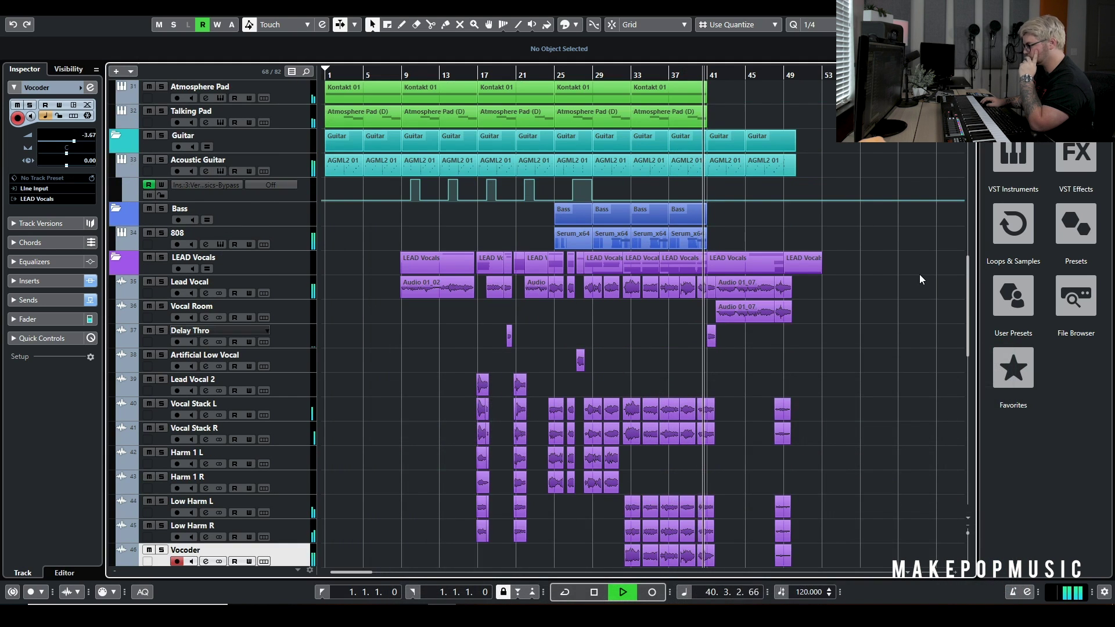
scroll(919, 274, "down", 4)
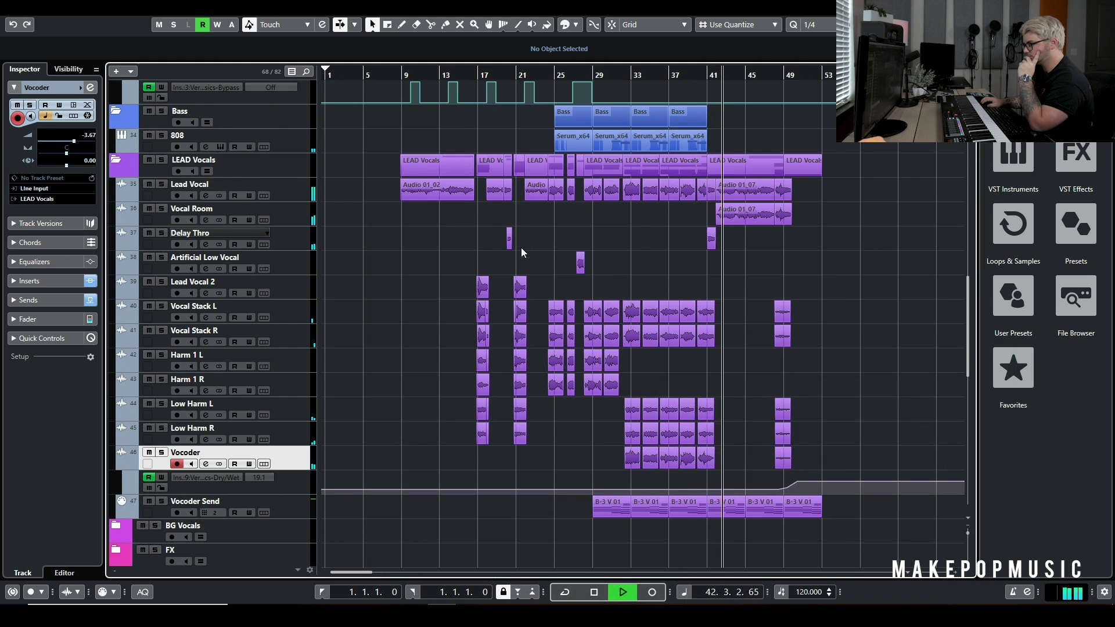
scroll(525, 232, "up", 16)
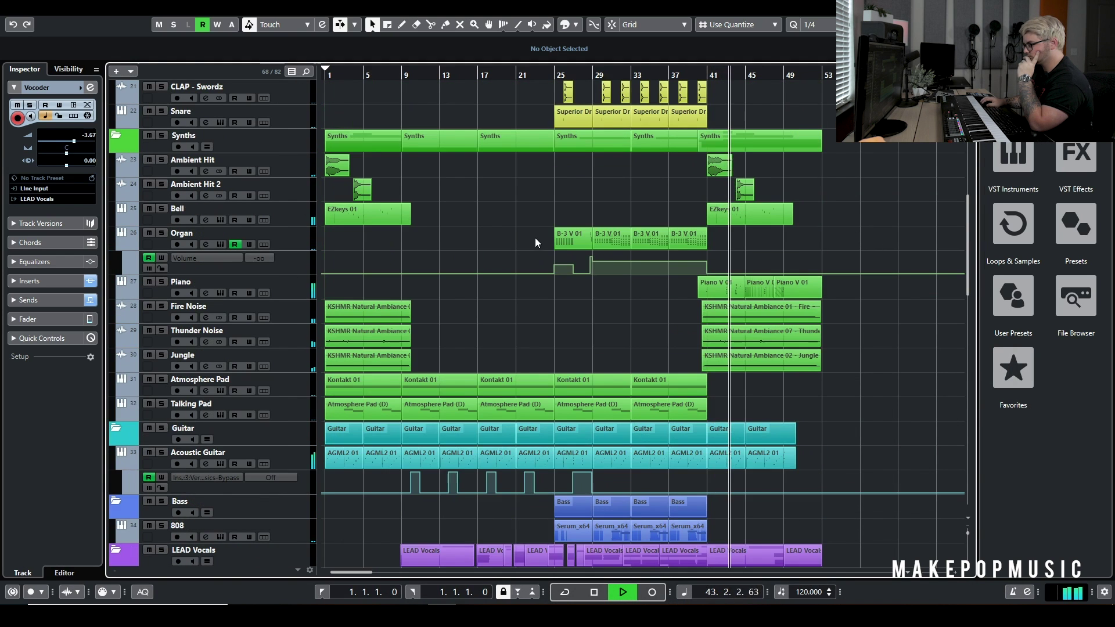
left_click(208, 294)
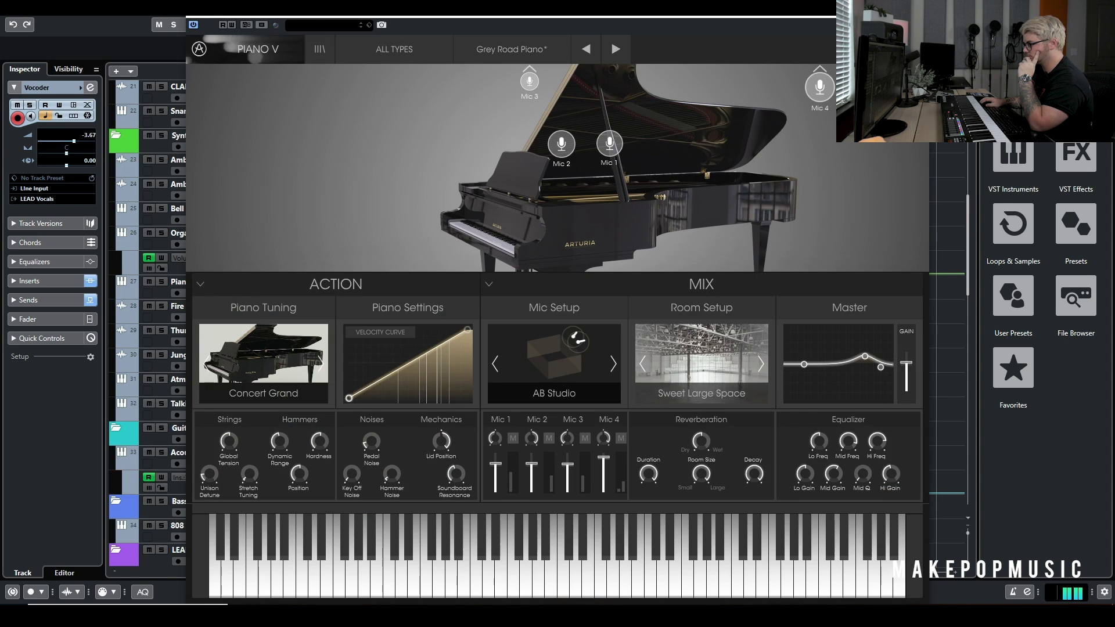
left_click(922, 7)
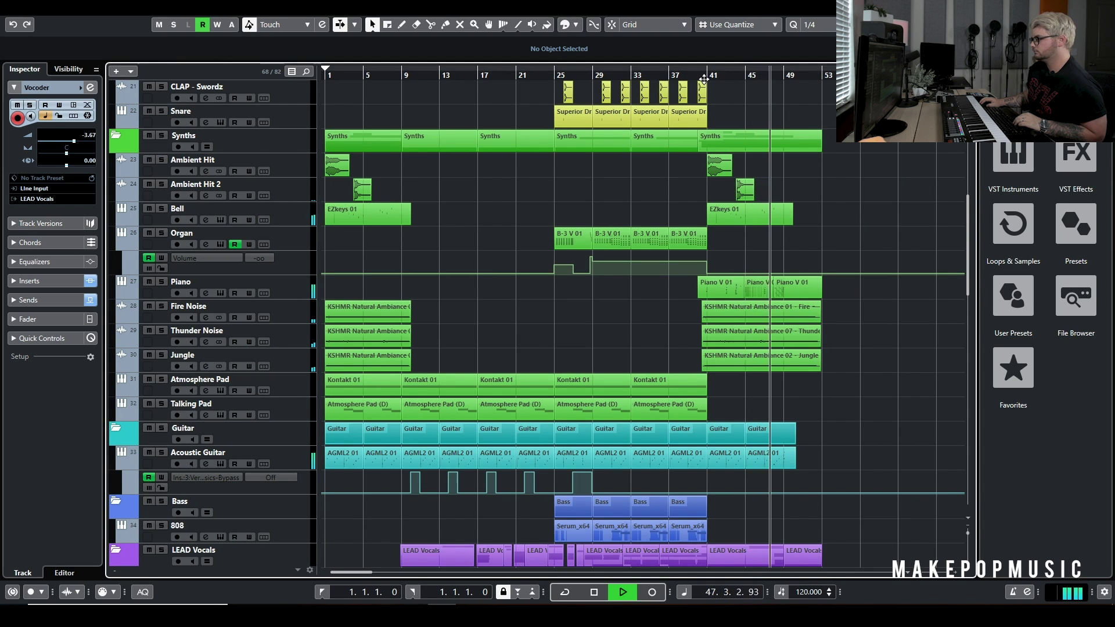
Look over the vocal and FX channel tracks during the song's ending, stop playback and return to the synth tracks
scroll(865, 164, "down", 15)
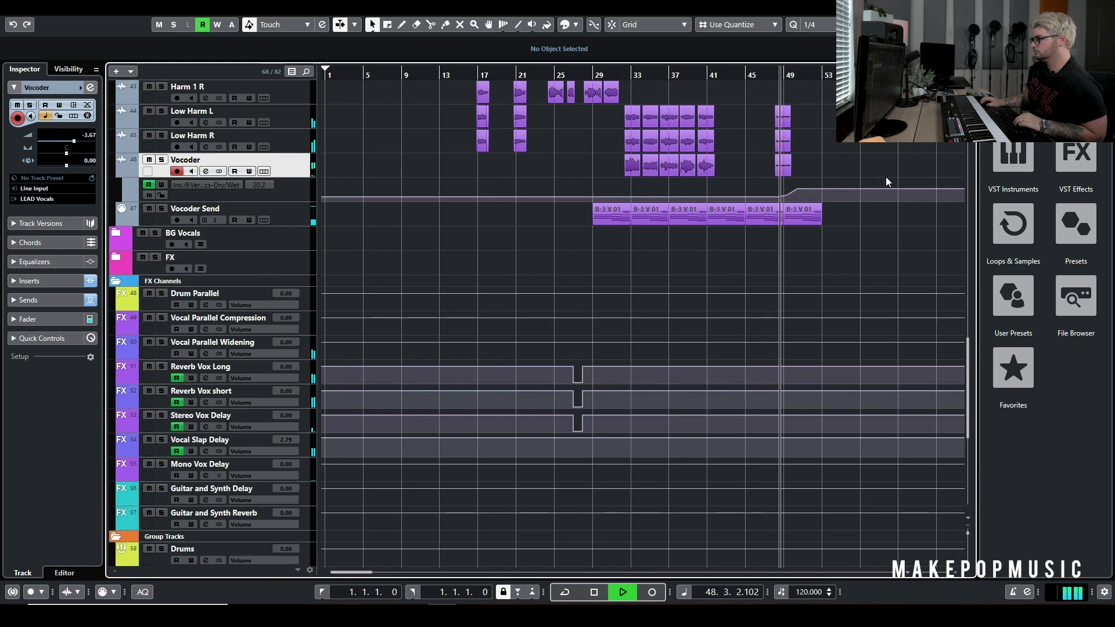
scroll(878, 170, "up", 10)
scroll(874, 168, "down", 10)
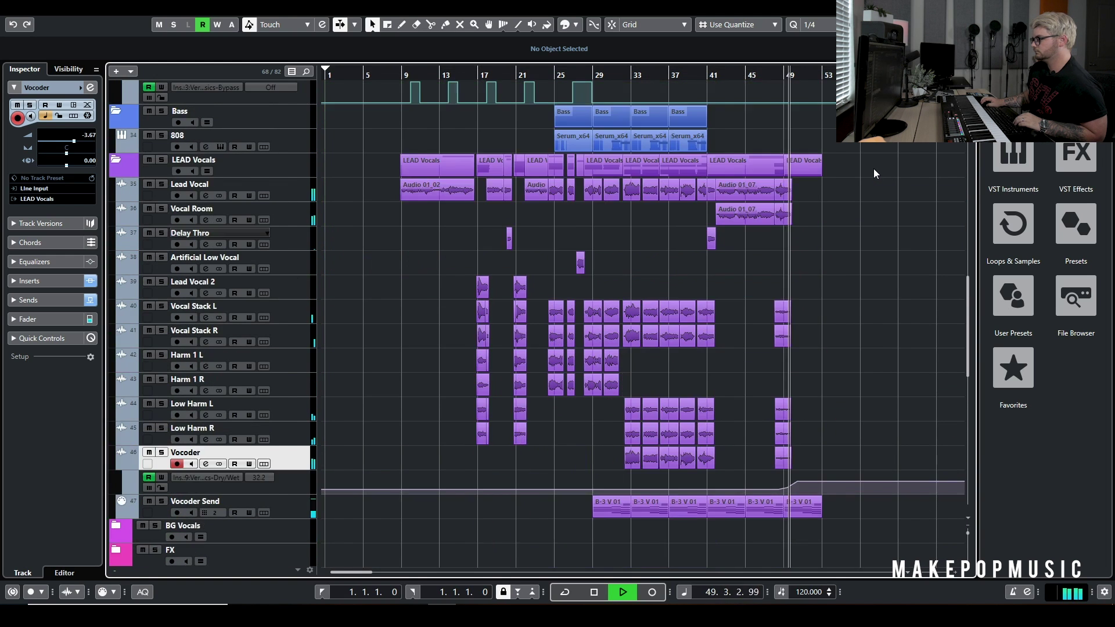
key("space")
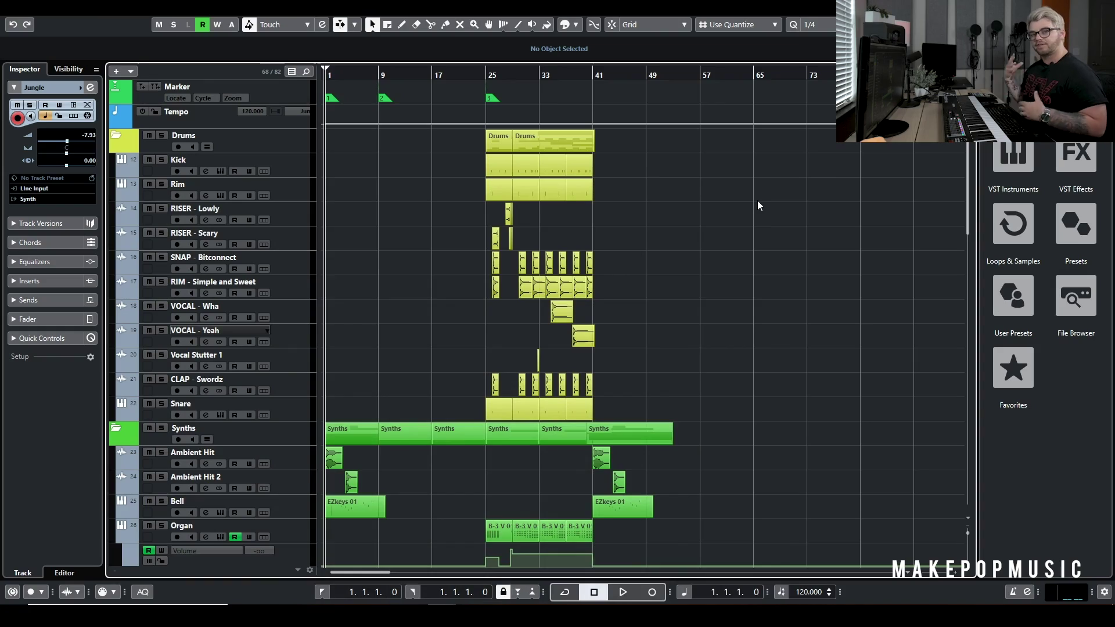
scroll(732, 218, "down", 4)
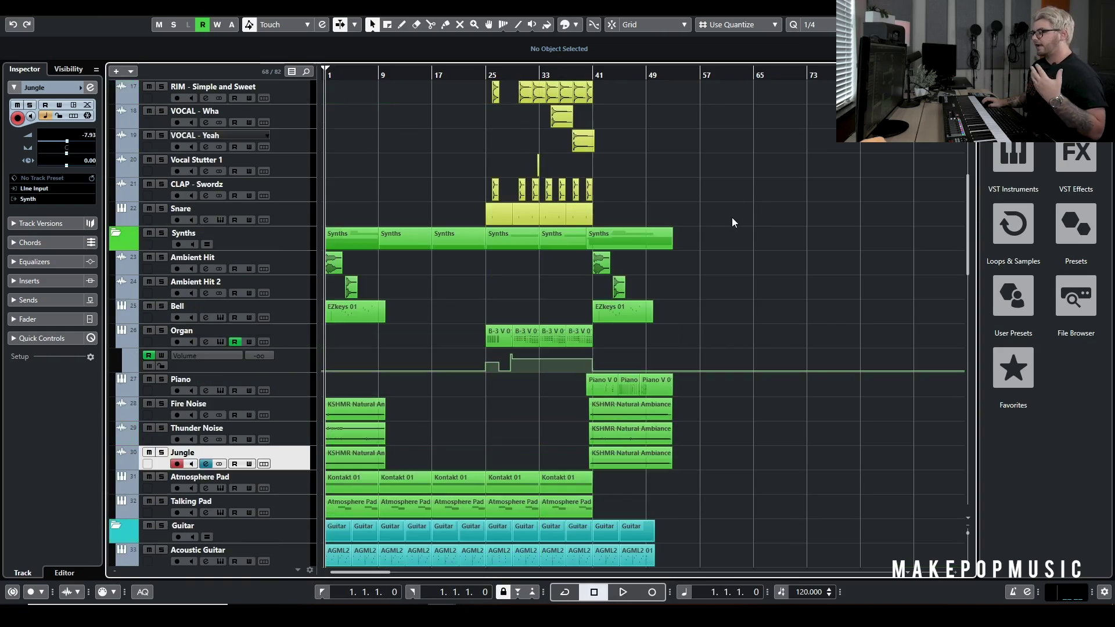
Solo the Acoustic Guitar track and select it
scroll(679, 229, "down", 6)
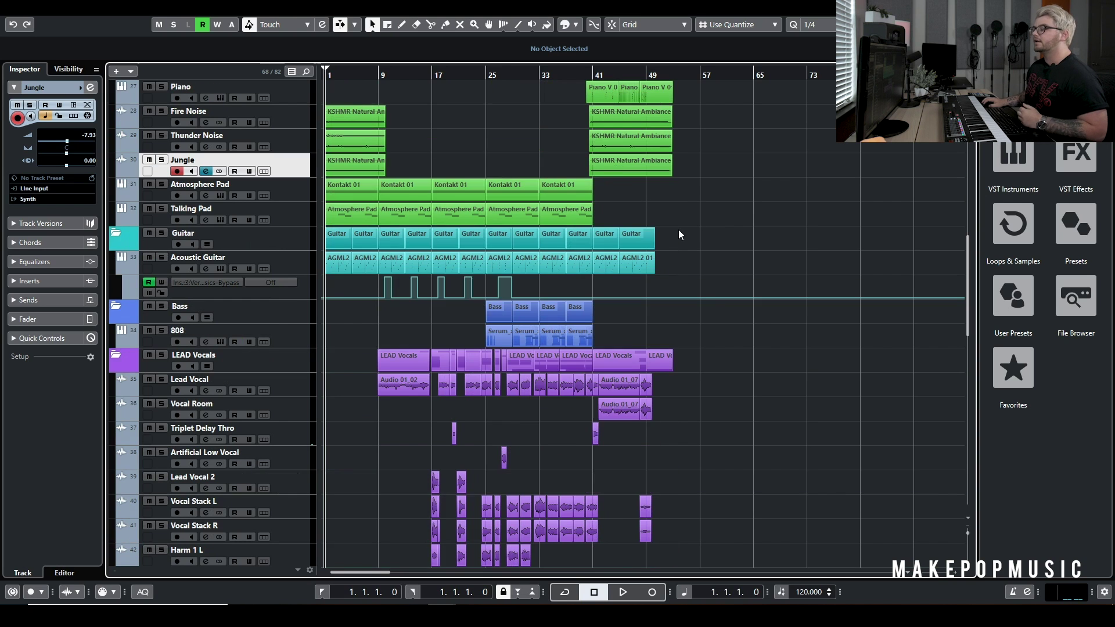
left_click(162, 257)
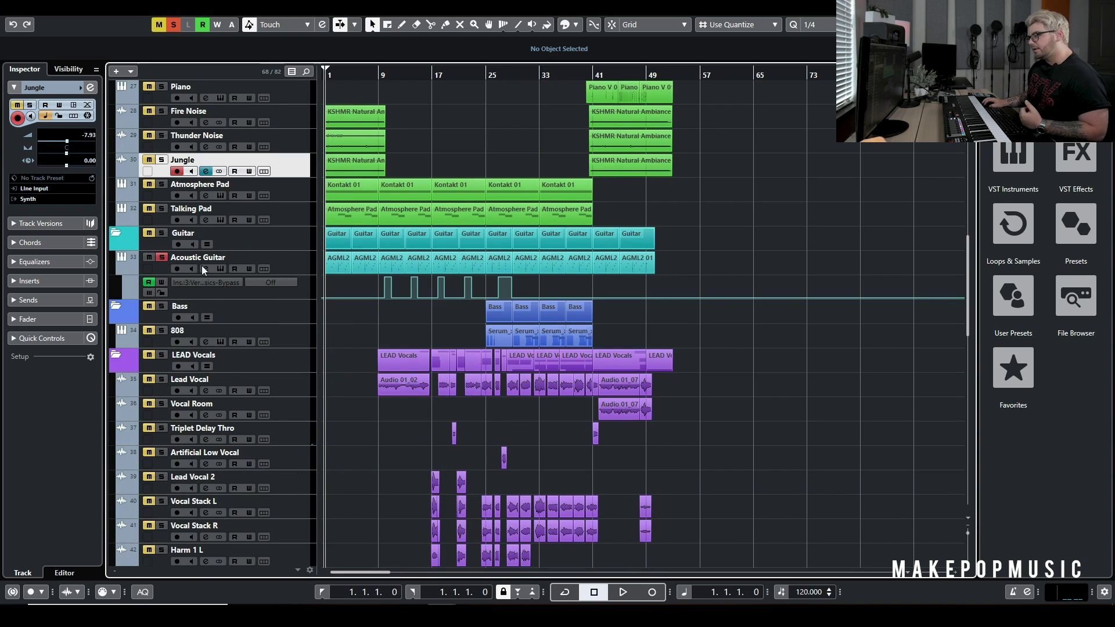
left_click(281, 270)
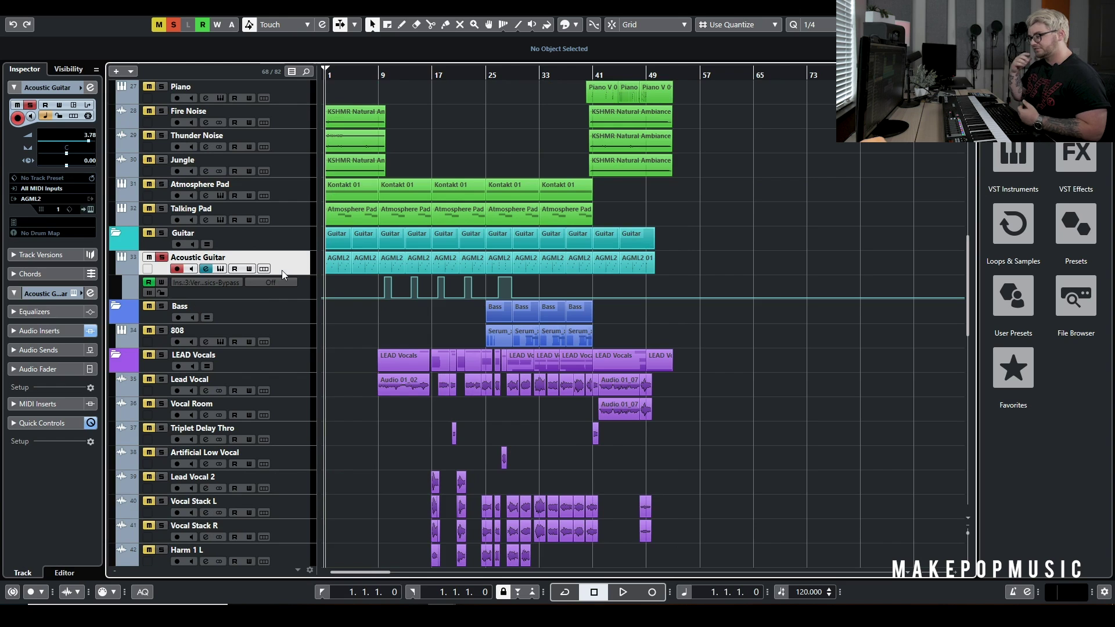
View the Ample Guitar M II Lite instrument on the Acoustic Guitar track and close it
left_click(26, 202)
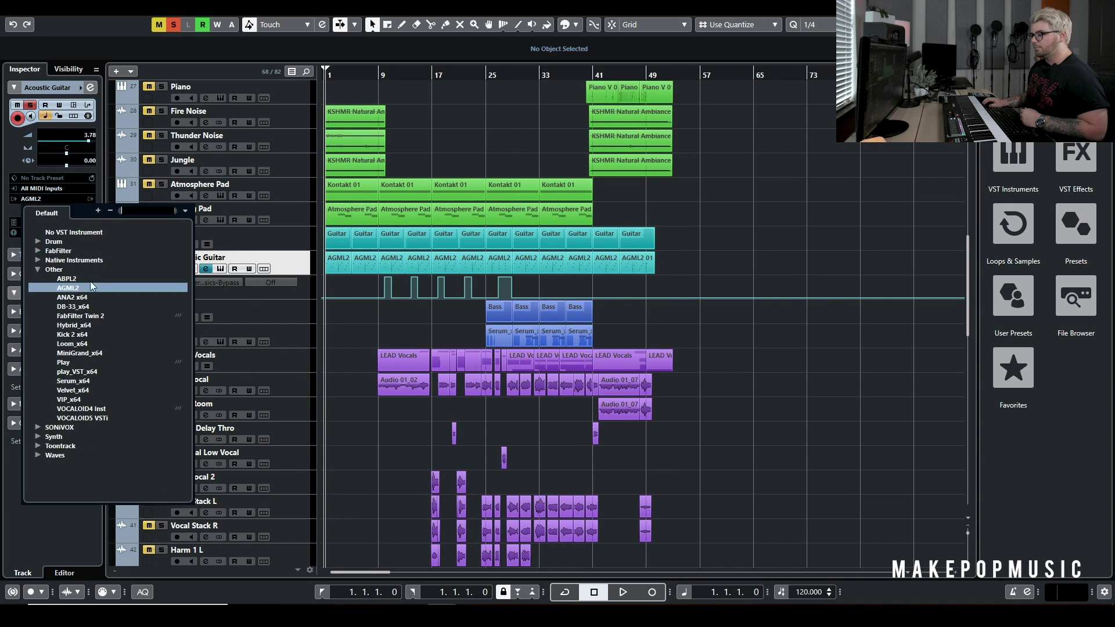
left_click(286, 265)
left_click(219, 269)
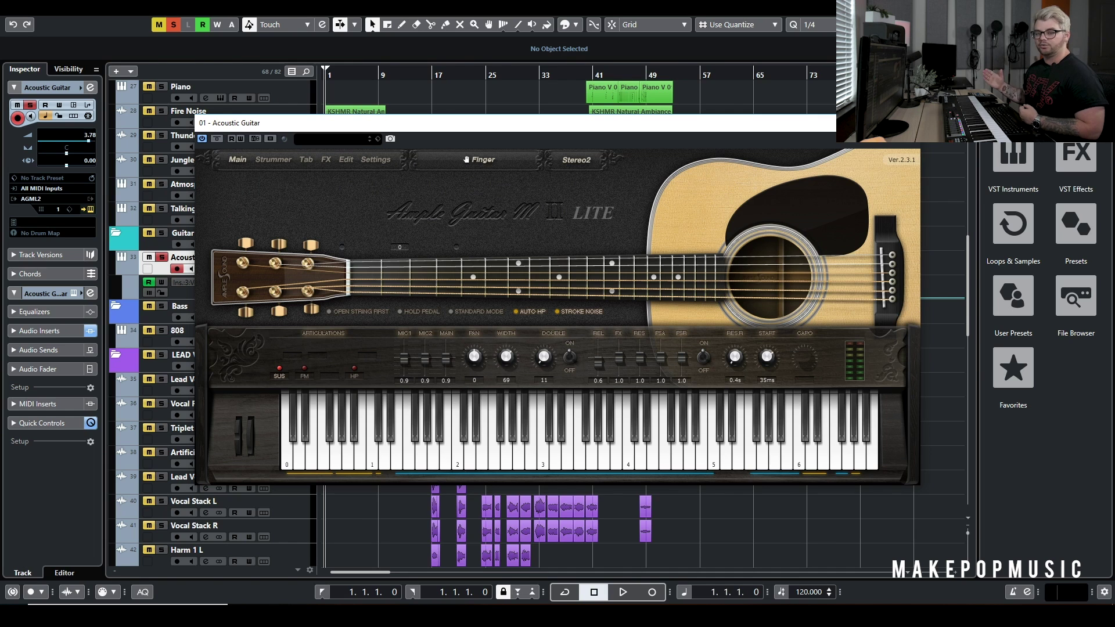
key("Escape")
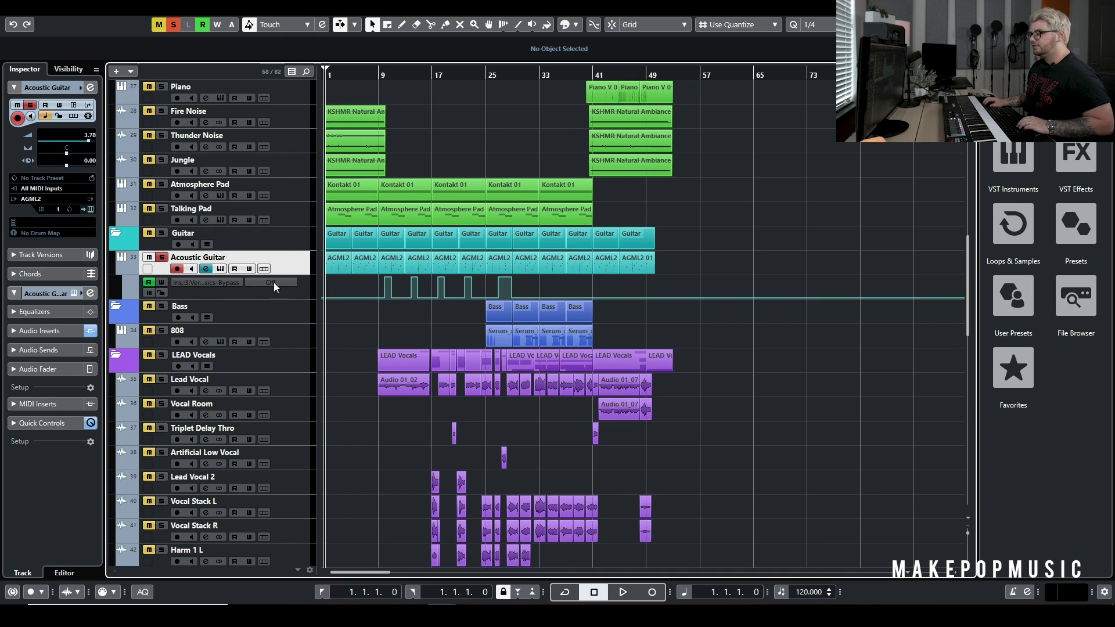
Open the first AGML2 01 clip on the Acoustic Guitar track for note editing and play it through bar 4
scroll(339, 360, "up", 3)
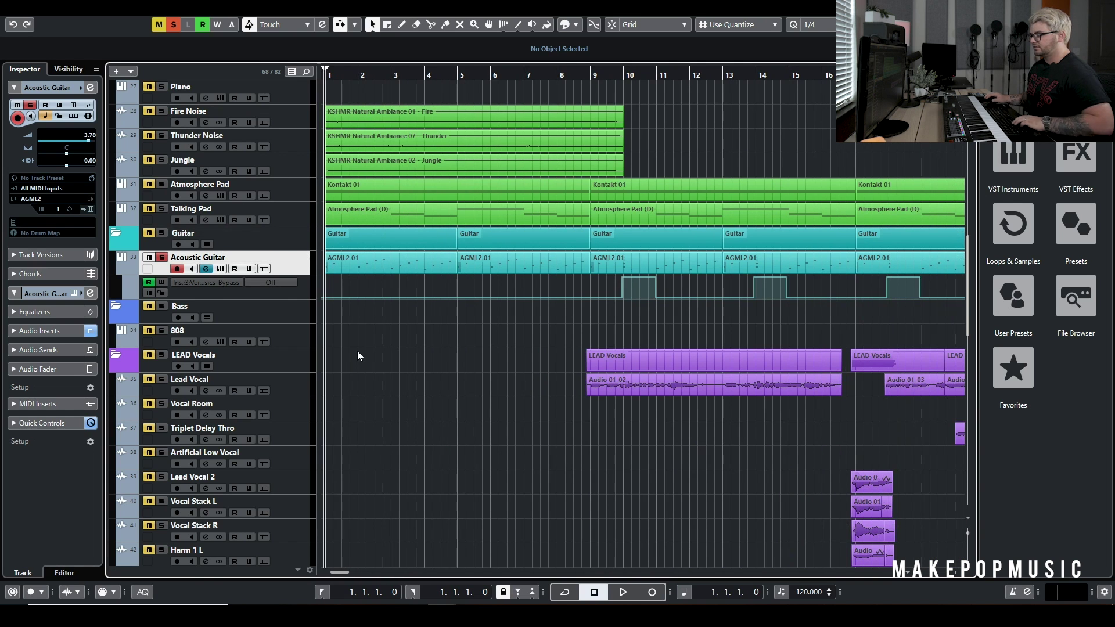
double_click(374, 257)
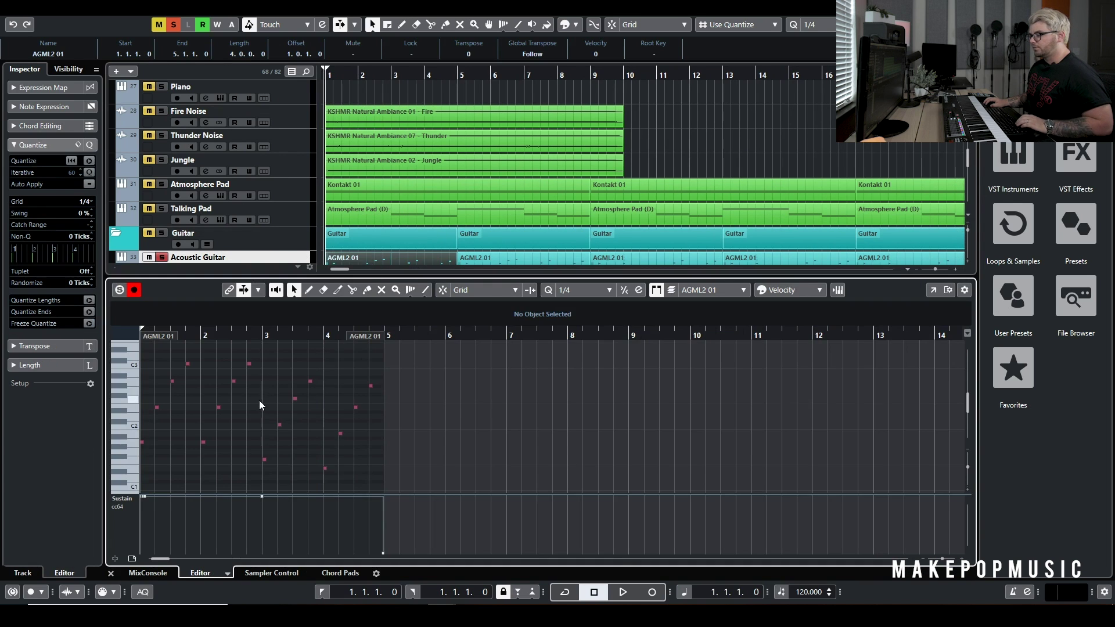
key("space")
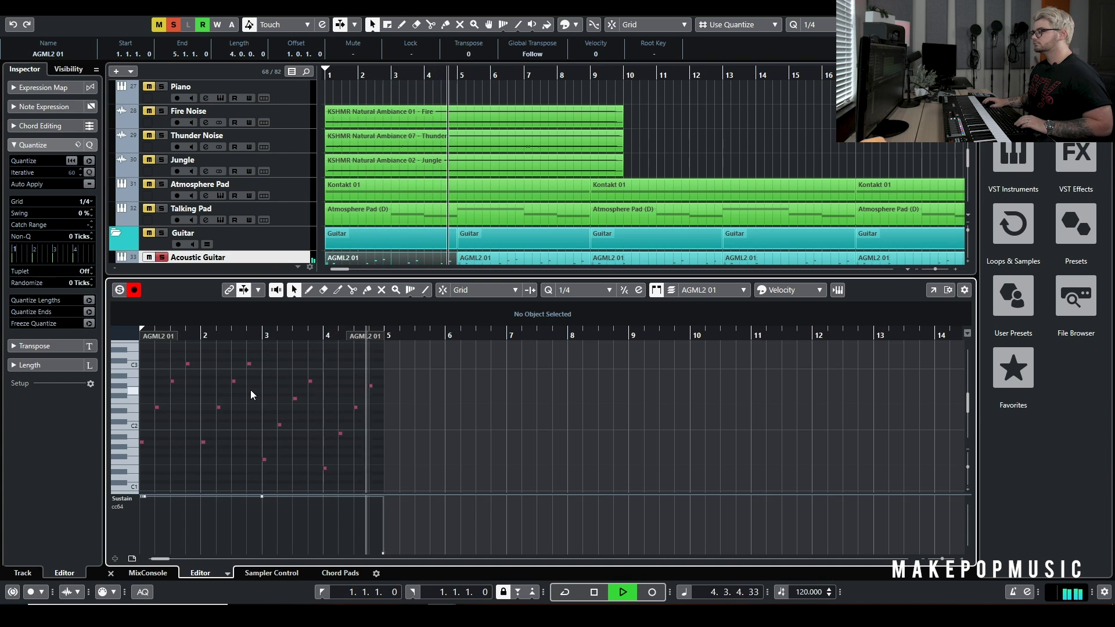
key("space")
Play the guitar clip while viewing the VerbSuite Classics reverb in the Acoustic Guitar channel's third insert
scroll(371, 205, "down", 3)
left_click(221, 162)
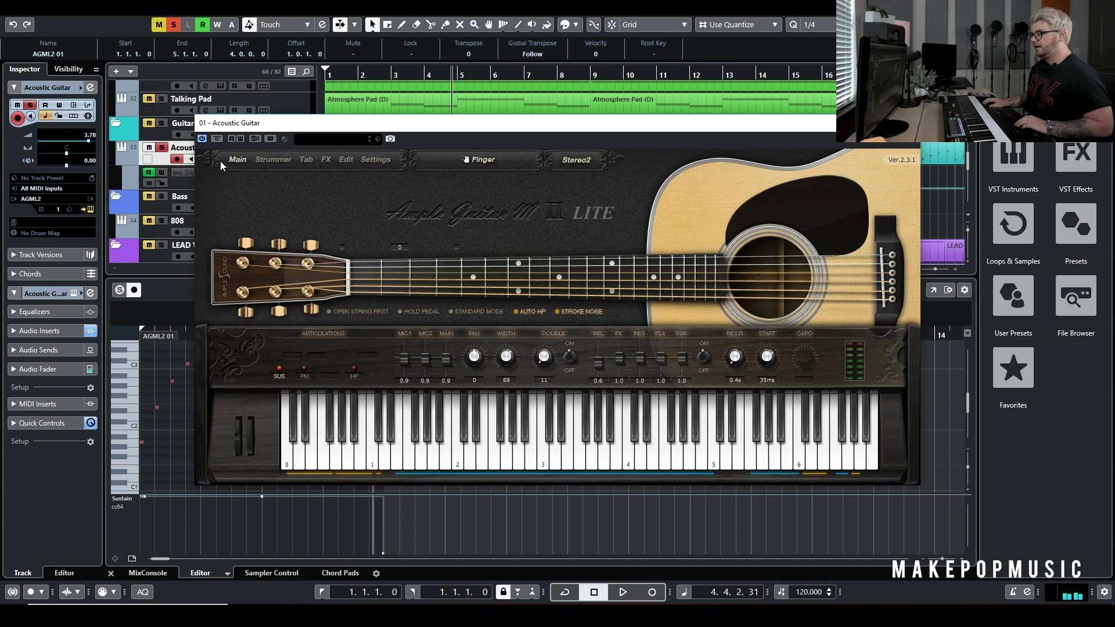
left_click(185, 161)
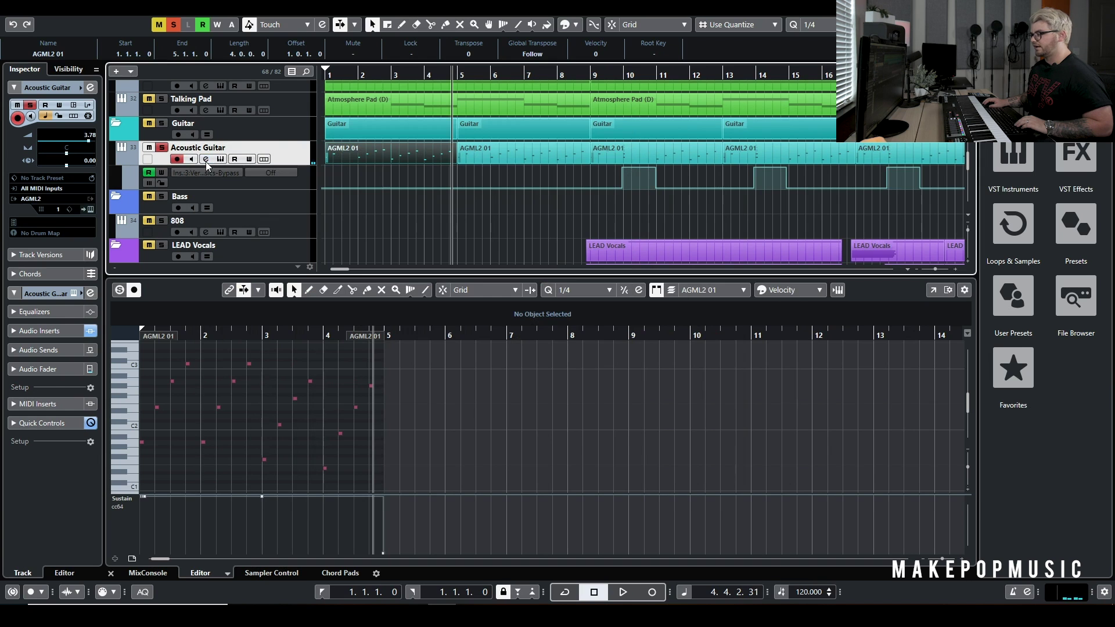
left_click(205, 159)
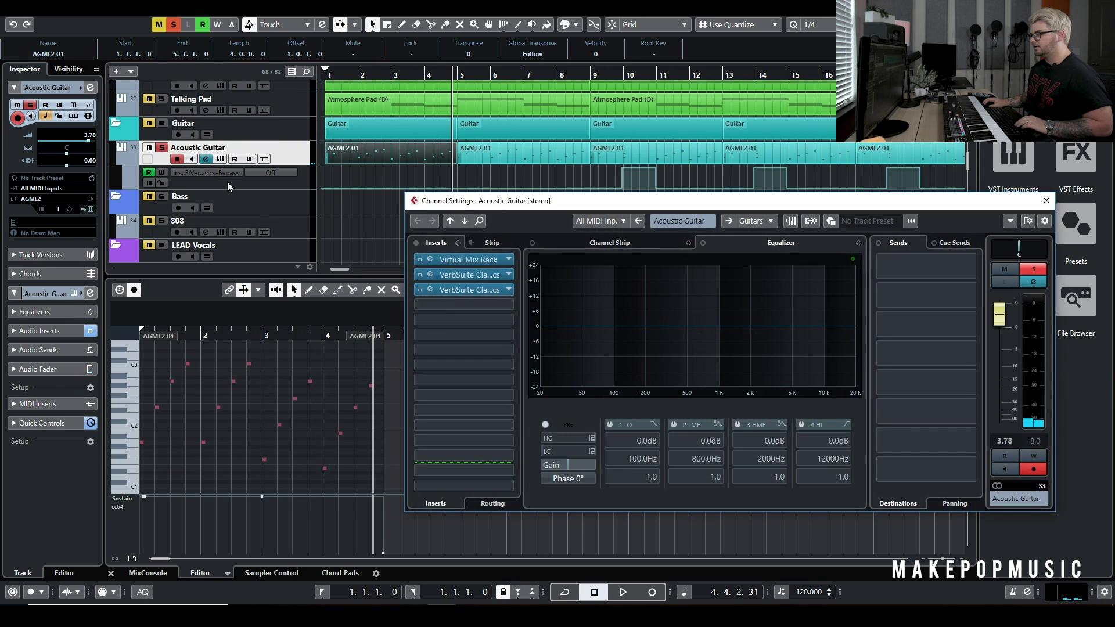
key("space")
left_click(430, 290)
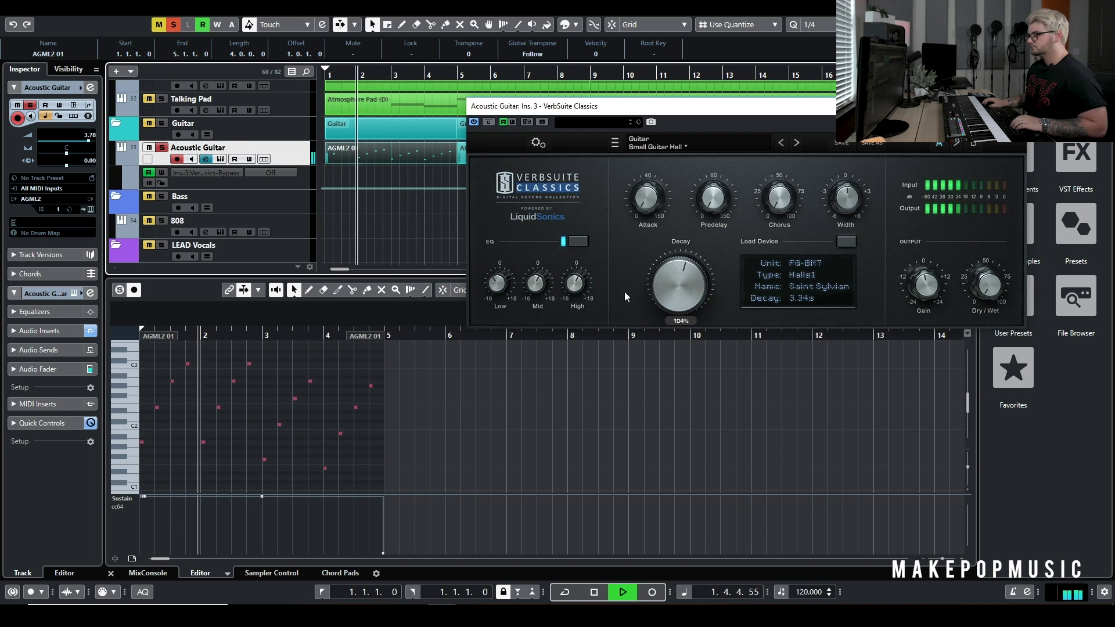
key("space")
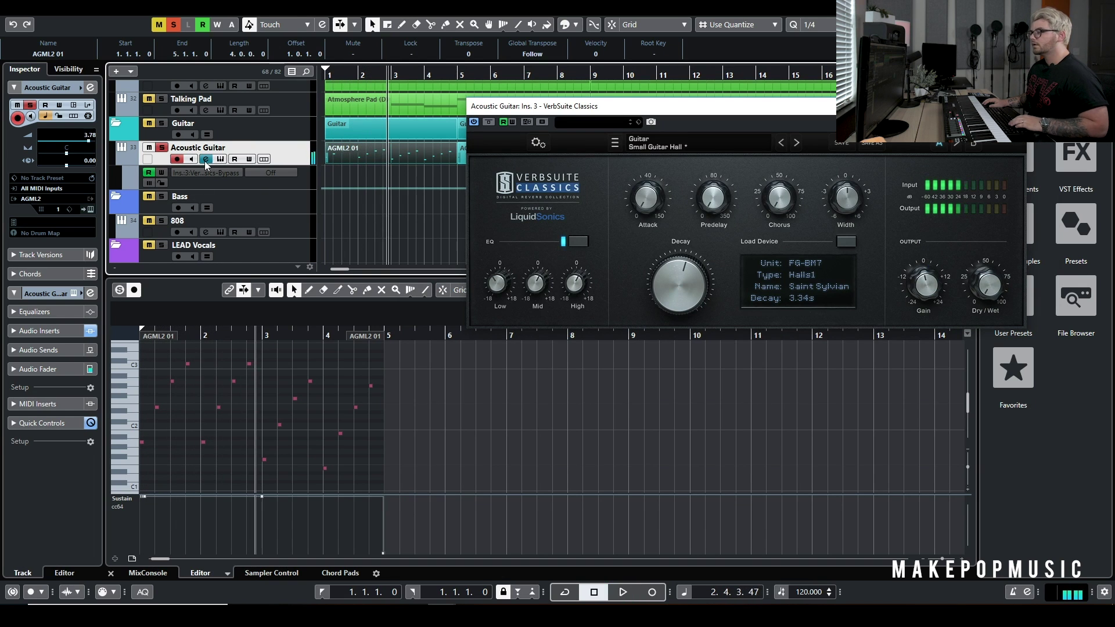
Bypass the Acoustic Guitar channel's second insert, view the Virtual Mix Rack in the first insert and close it
left_click(205, 159)
left_click(417, 261)
left_click(484, 256)
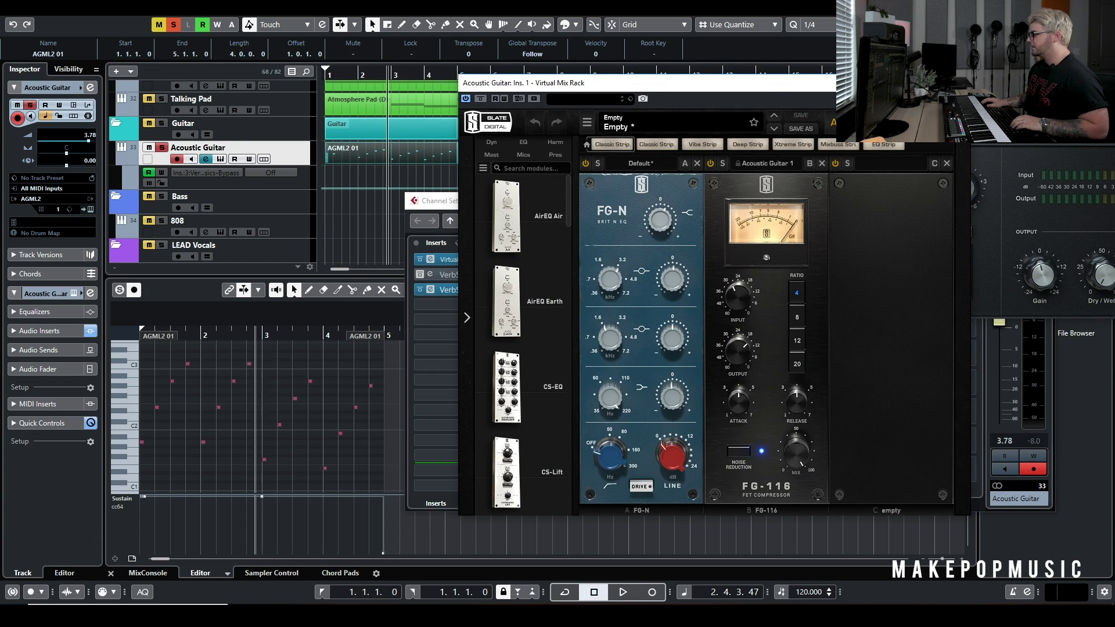
left_click(962, 82)
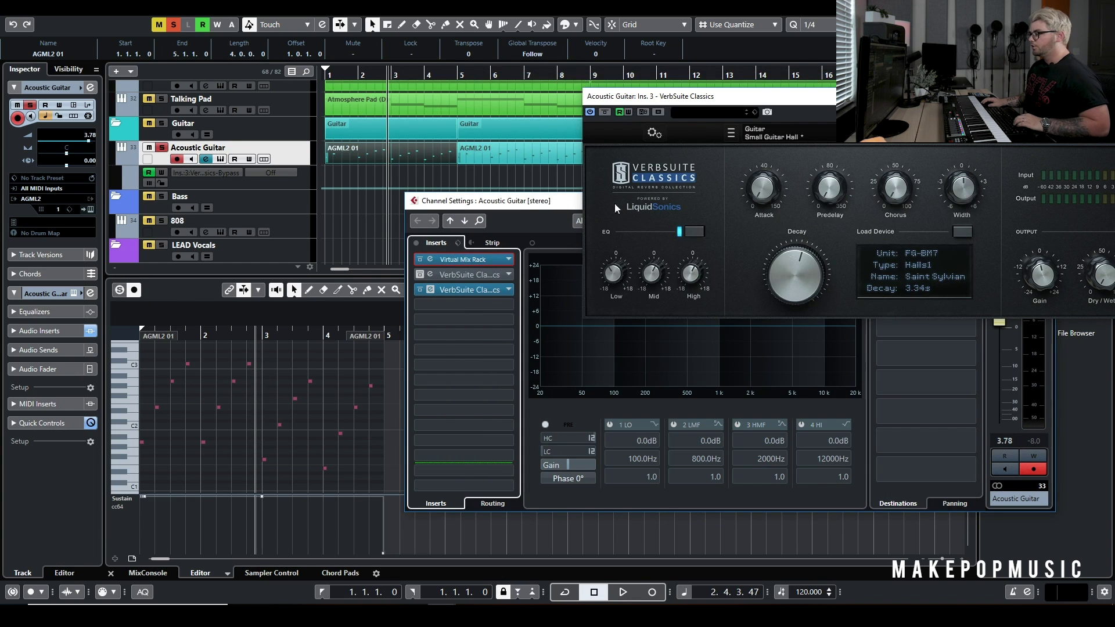
Play the guitar from the song start to compare its sound with the second VerbSuite Classics insert bypassed and active
left_click(124, 106)
key("space")
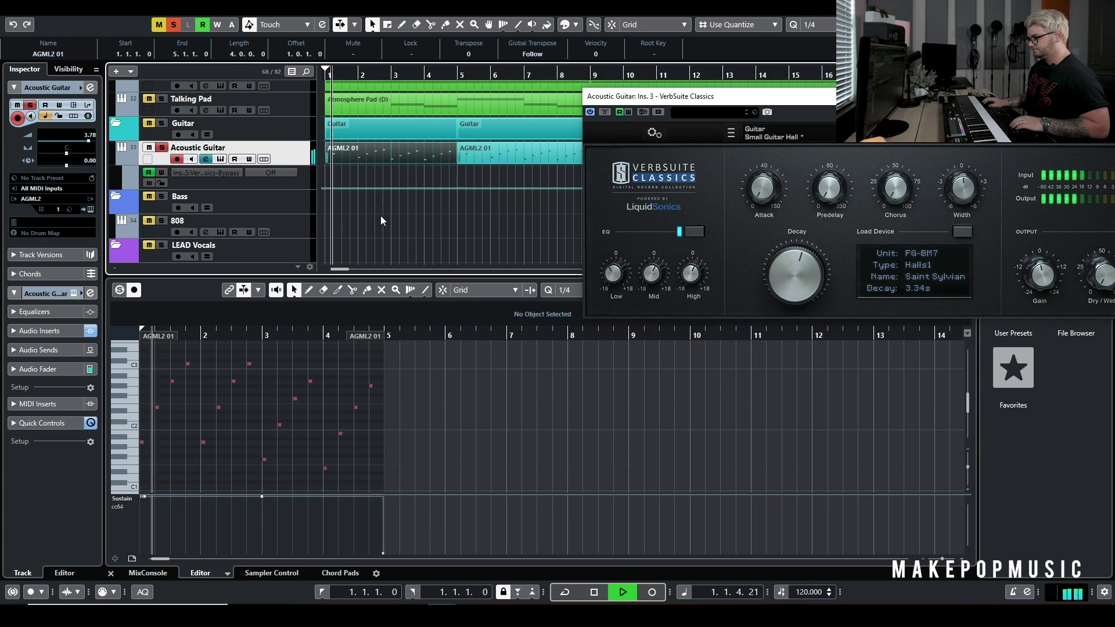
left_click(205, 159)
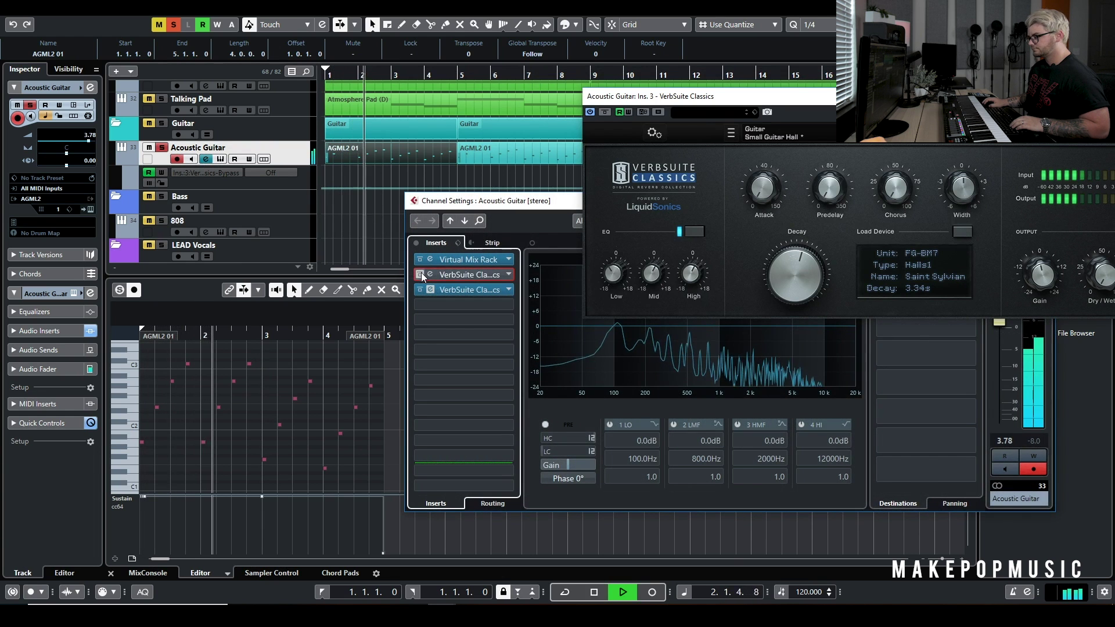
key("space")
View the Acoustic Guitar Booth and Small Guitar Hall reverbs in the second and third inserts, and close all plug-in and channel windows
left_click(461, 277)
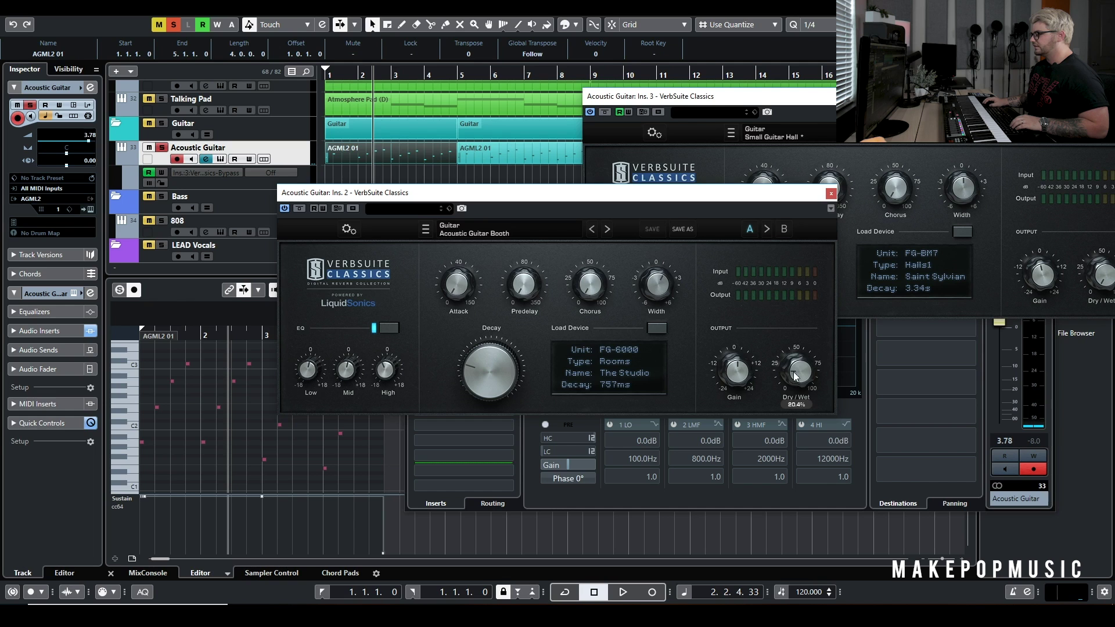
left_click(831, 194)
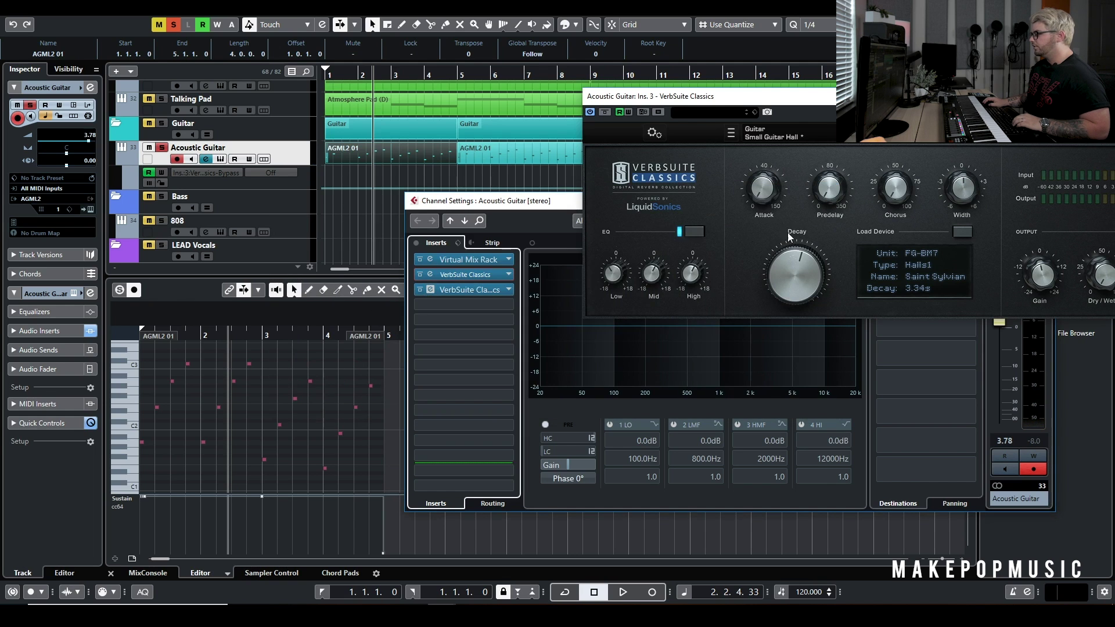
left_click_drag(825, 97, 593, 90)
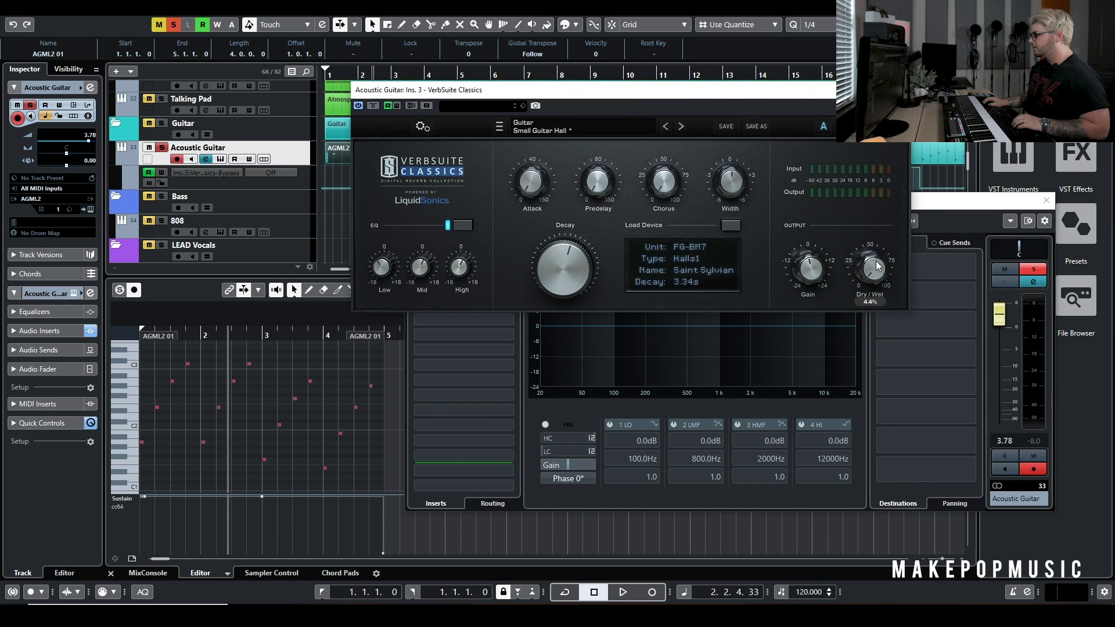
left_click(901, 90)
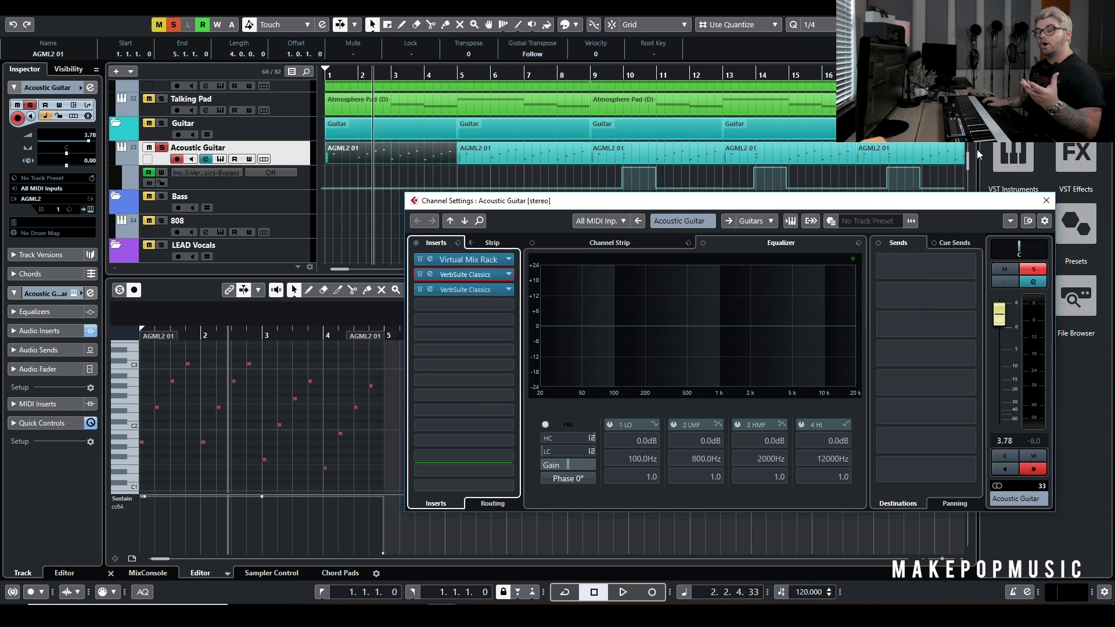
left_click(1047, 201)
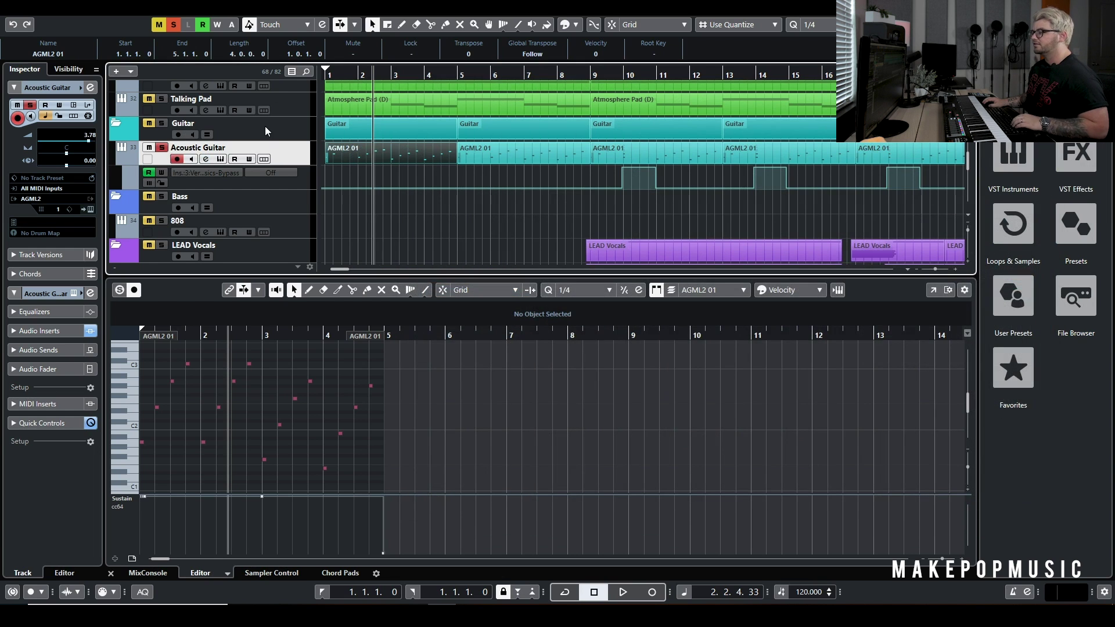
Return the playback position to the song start and close the note editor to show the full track list
scroll(348, 131, "down", 3)
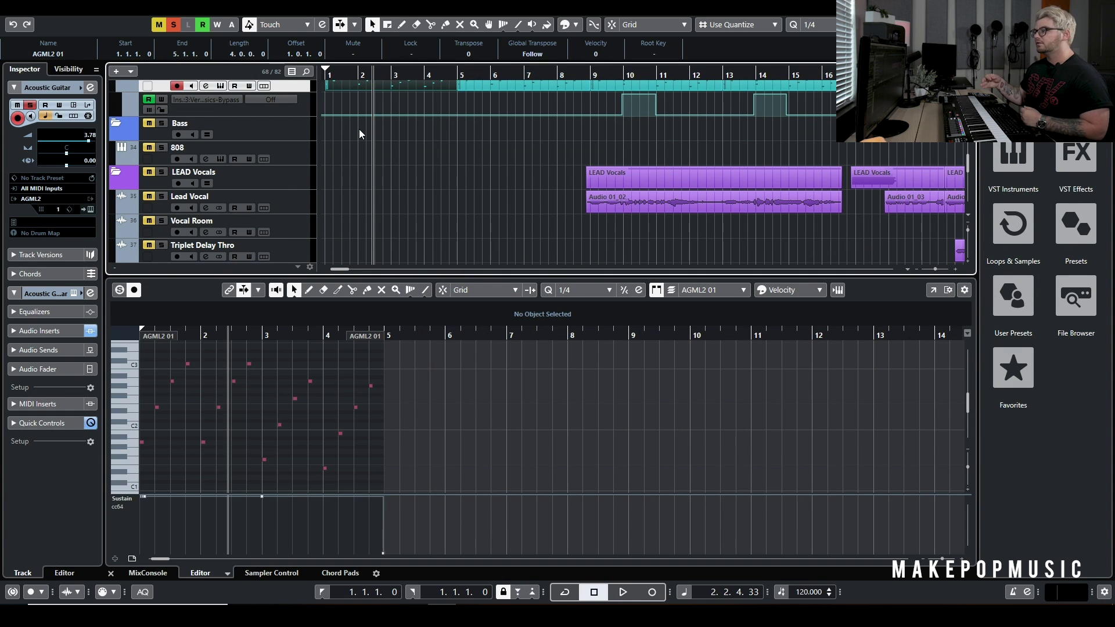
key("Home")
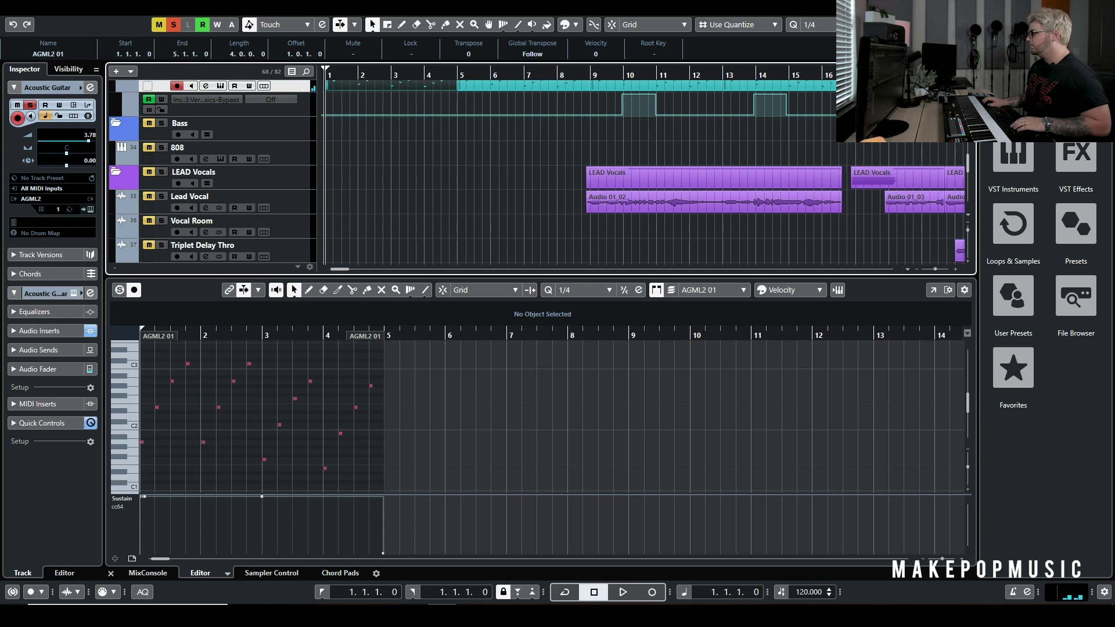
key("ctrl+alt+e")
scroll(483, 264, "up", 6)
scroll(483, 275, "up", 3)
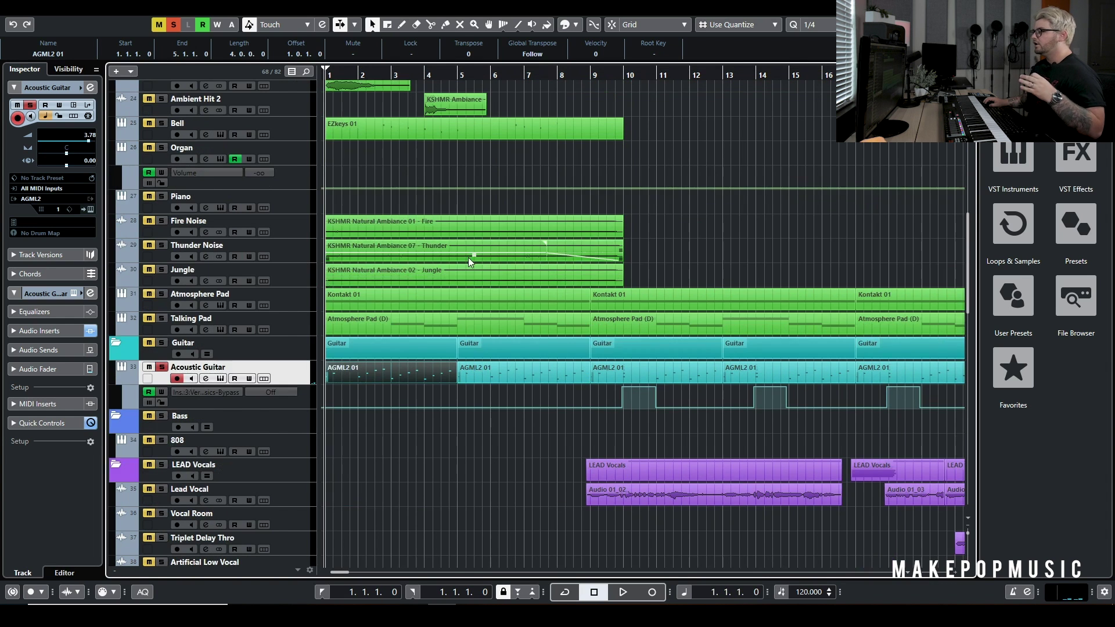
scroll(468, 265, "up", 6)
scroll(464, 269, "down", 3)
scroll(462, 272, "down", 6)
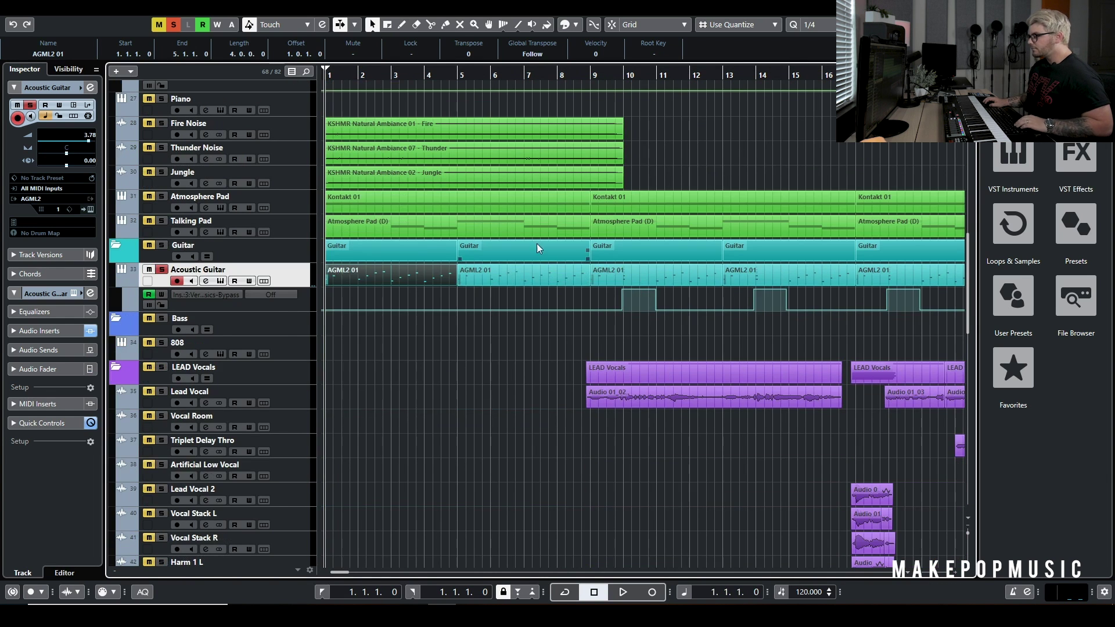
Place the playback position in bar 8, just before the first lead vocal clip
key("g")
key("g")
key("g")
left_click(460, 75)
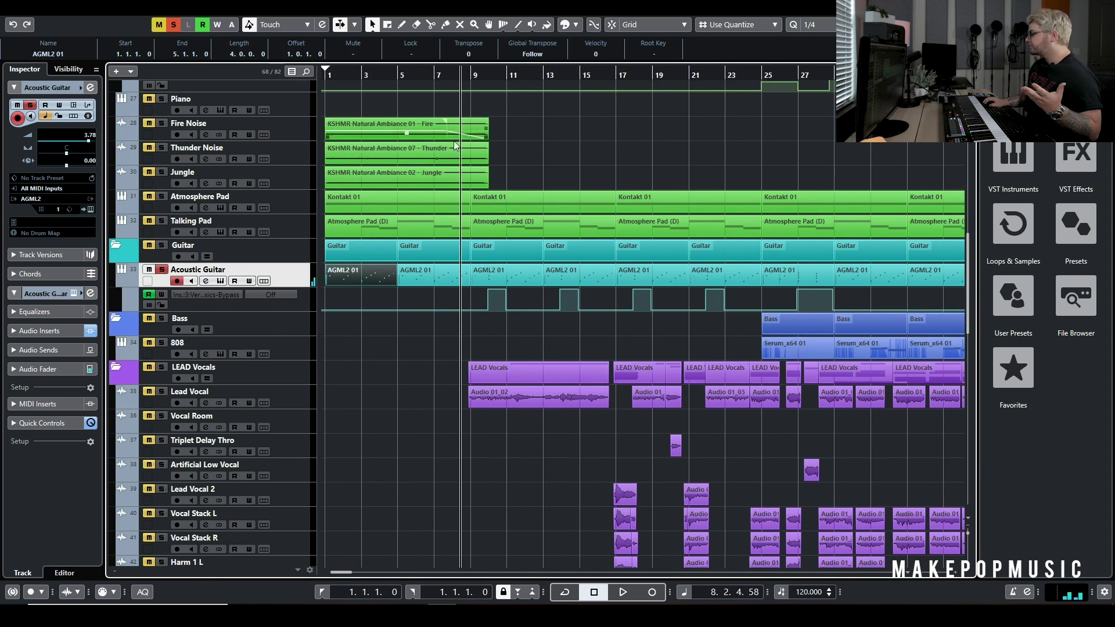
View the Lead Vocal track's channel settings, and play the soloed acoustic guitar and lead vocal up to bar 17
left_click(206, 401)
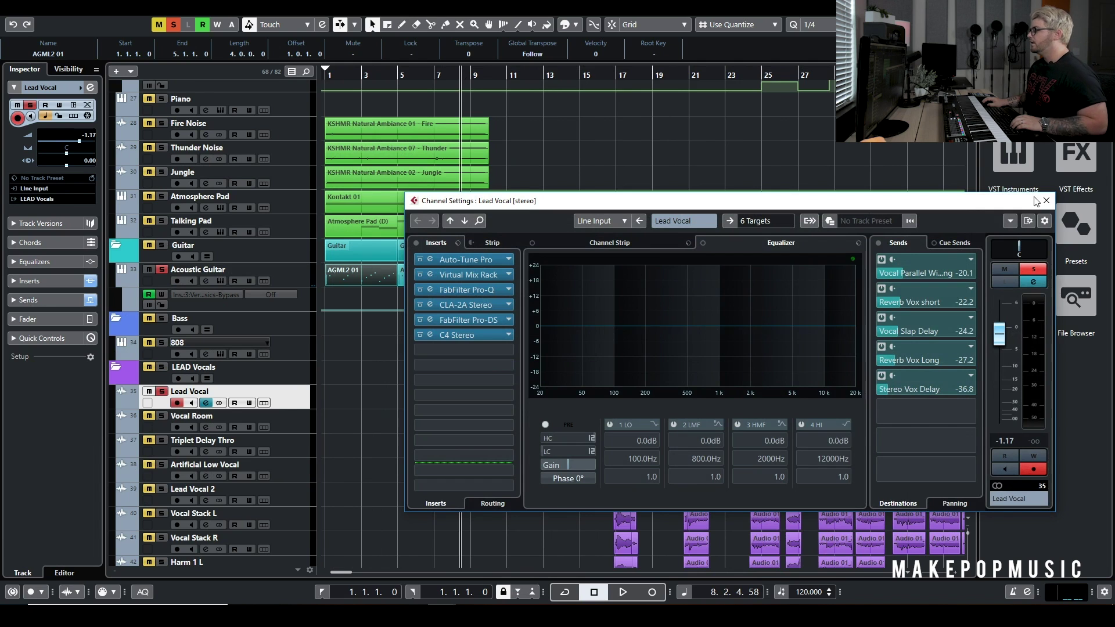
left_click(1046, 207)
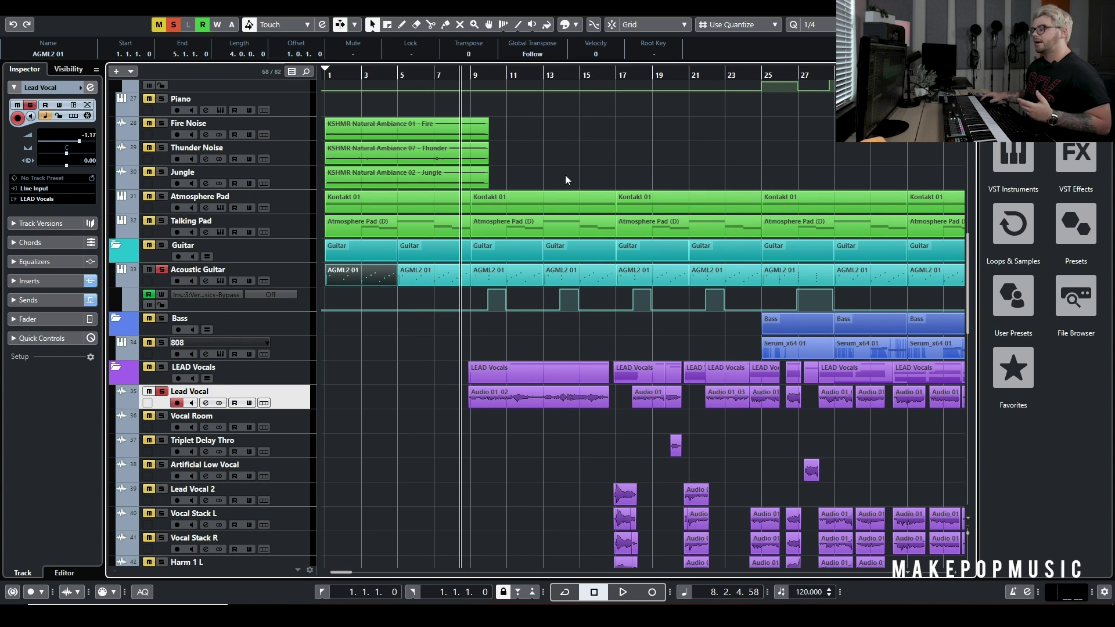
key("g")
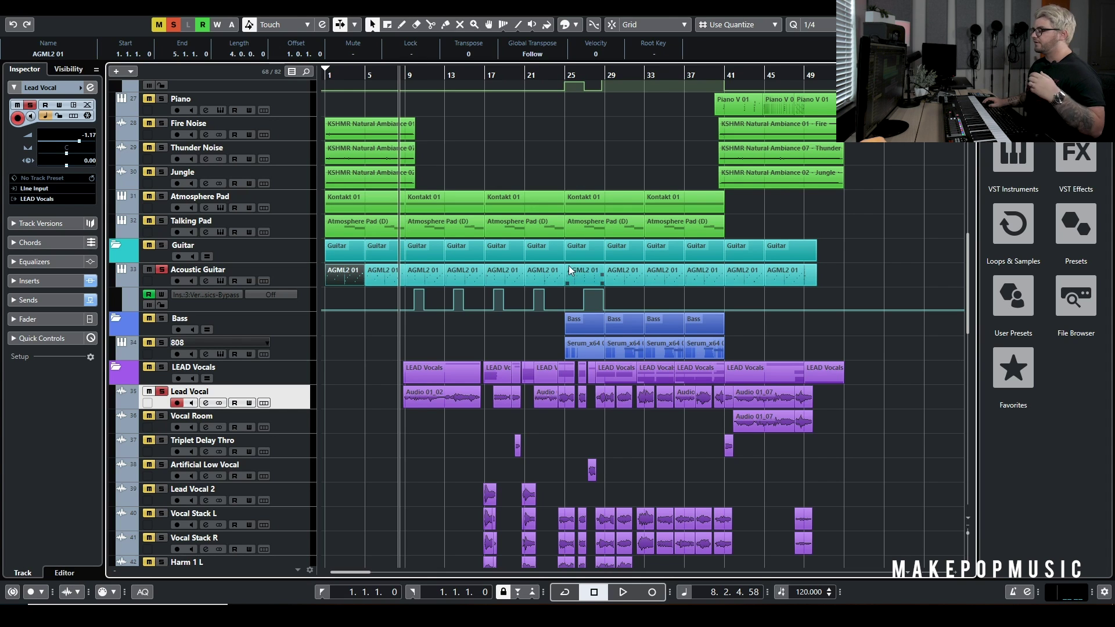
scroll(575, 267, "down", 4)
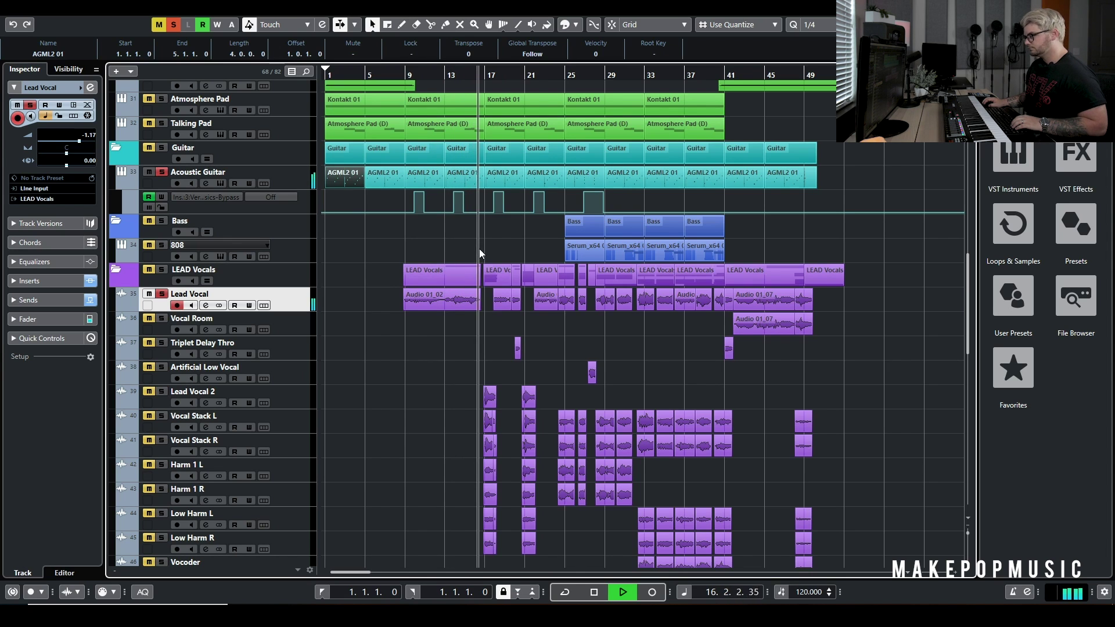
key("space")
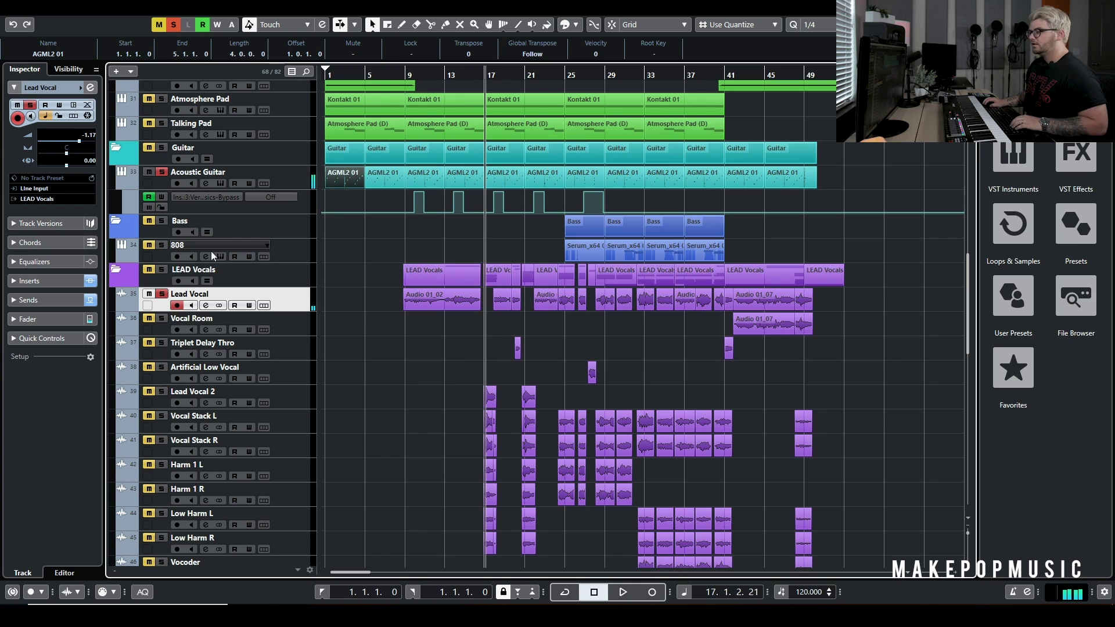
Clear all solos and solo the whole LEAD Vocals folder
left_click(175, 26)
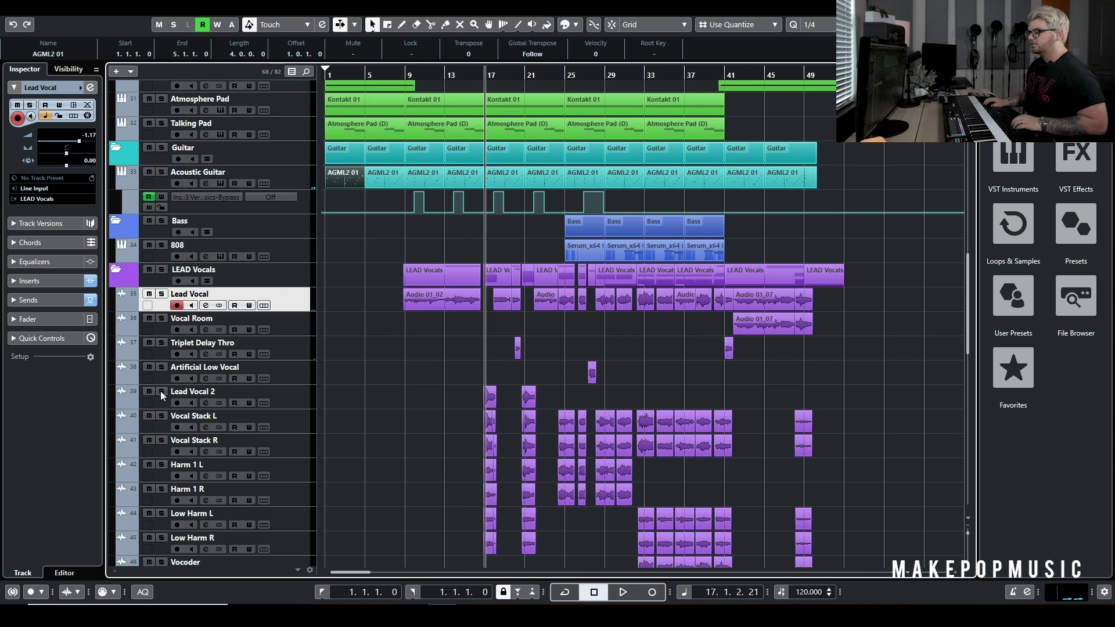
left_click(163, 270)
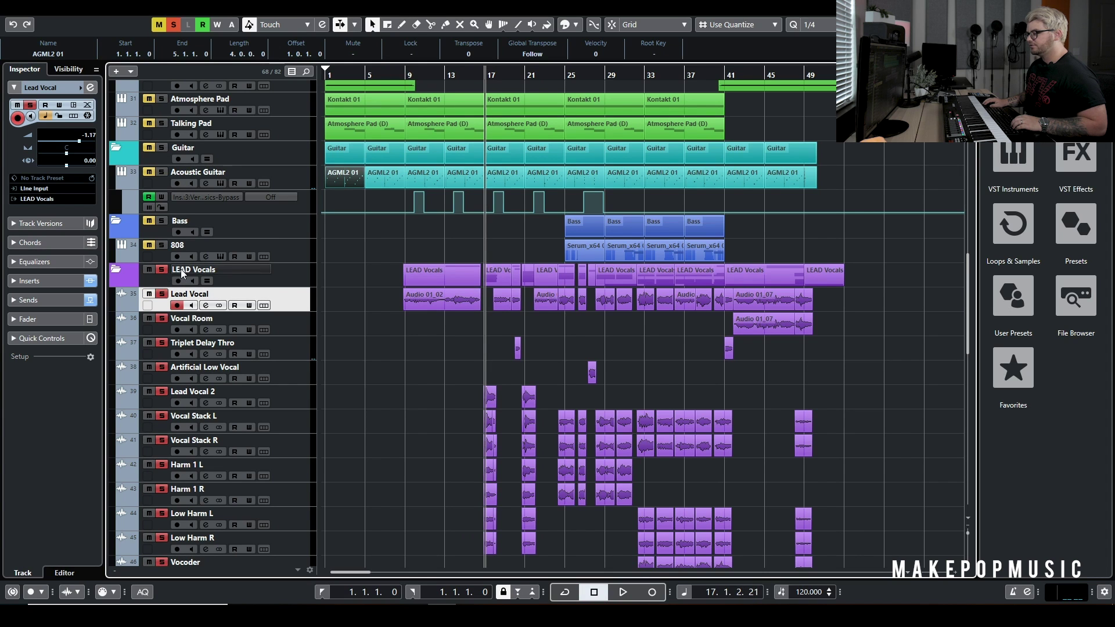
Play the soloed lead vocals briefly from bar 17 and view the second Tremolo insert on the LEAD Vocals group channel
key("space")
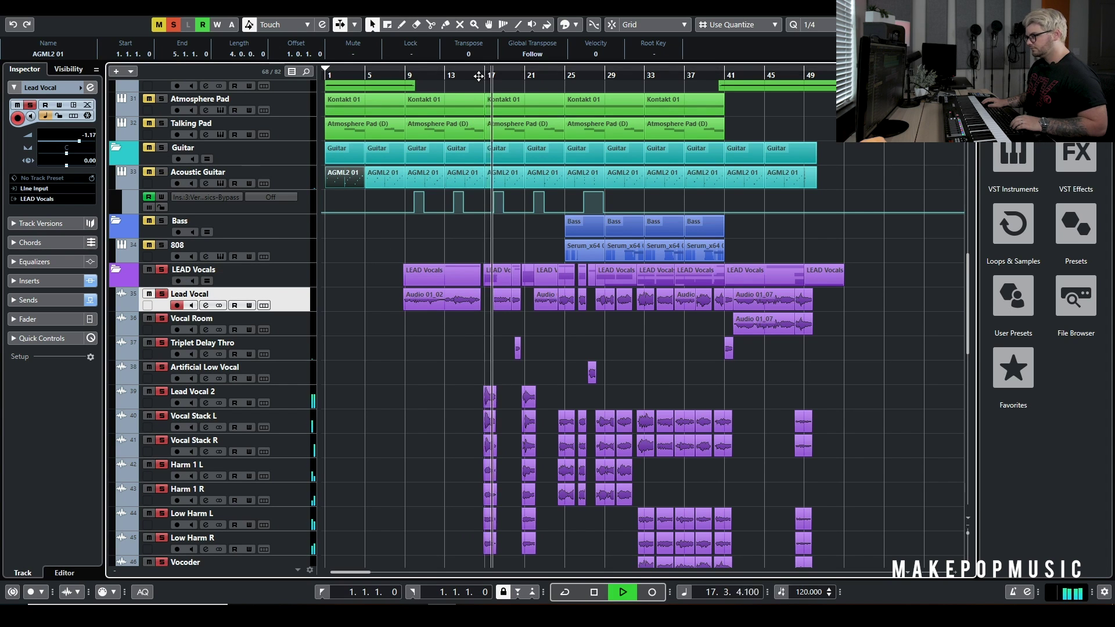
key("space")
scroll(448, 273, "down", 10)
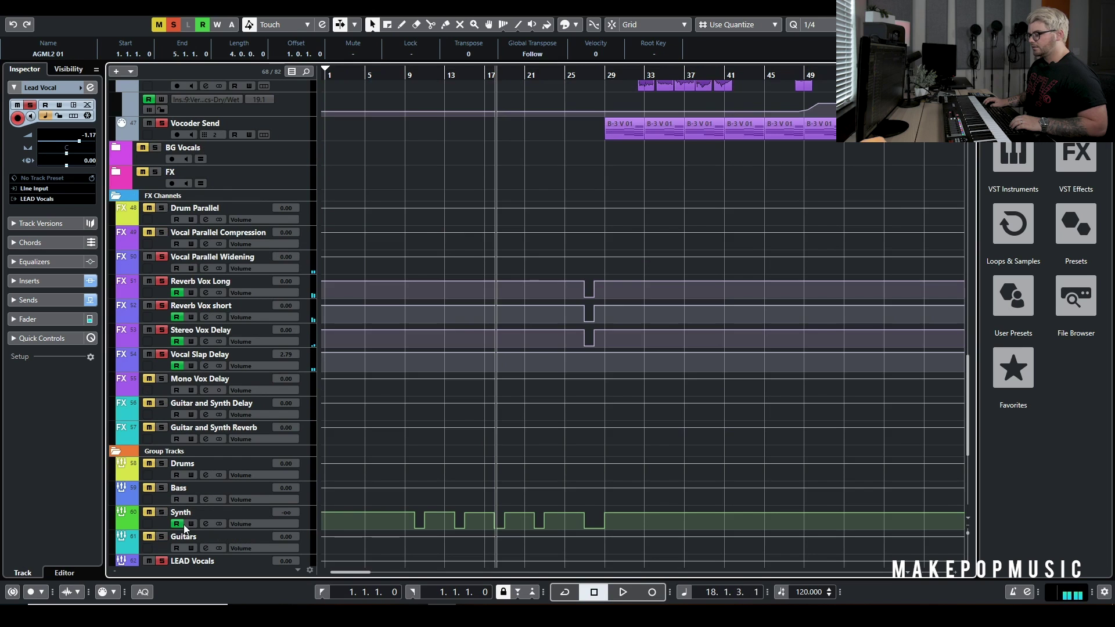
scroll(205, 545, "down", 4)
left_click(206, 378)
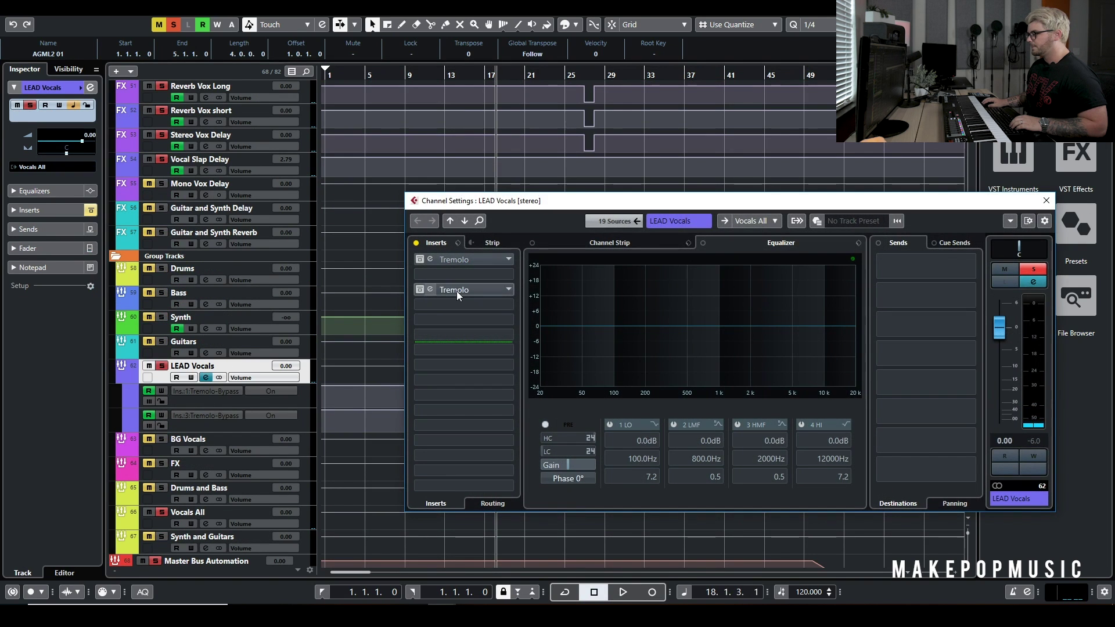
left_click(457, 291)
left_click_drag(658, 292, 679, 327)
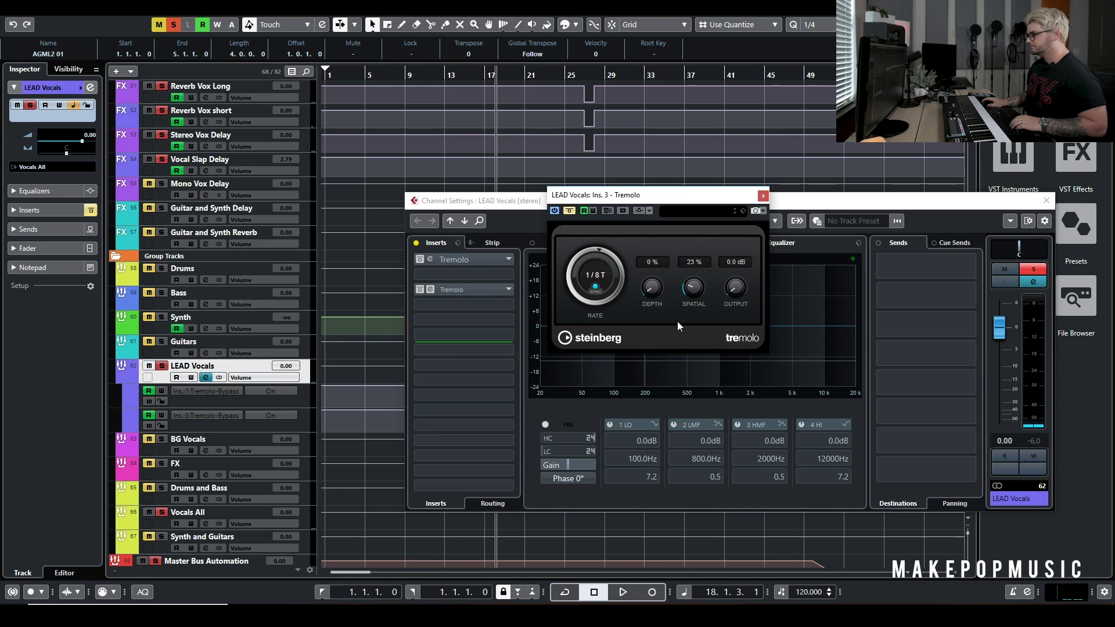
left_click(764, 196)
Play the soloed lead vocals from bar 15 up to bar 24
key("space")
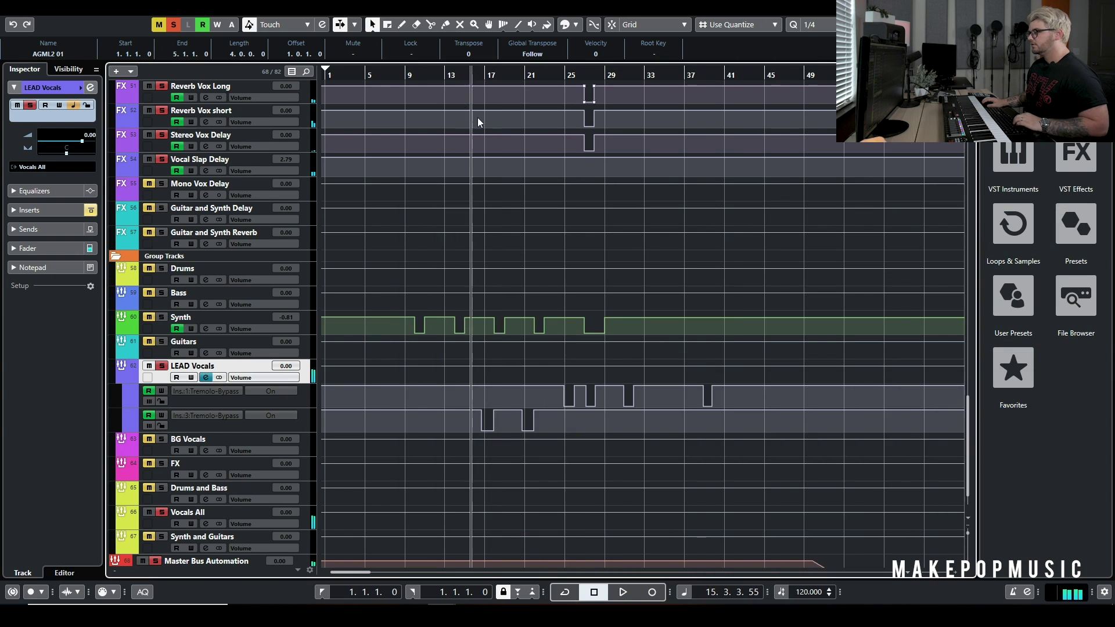
scroll(478, 117, "up", 10)
key("space")
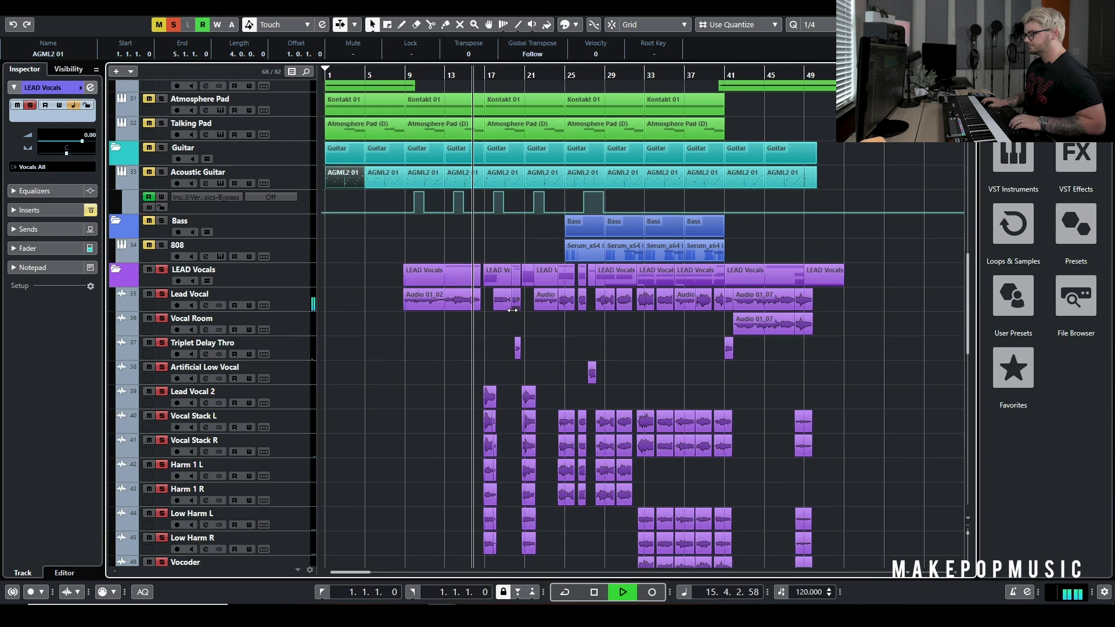
scroll(489, 245, "down", 2)
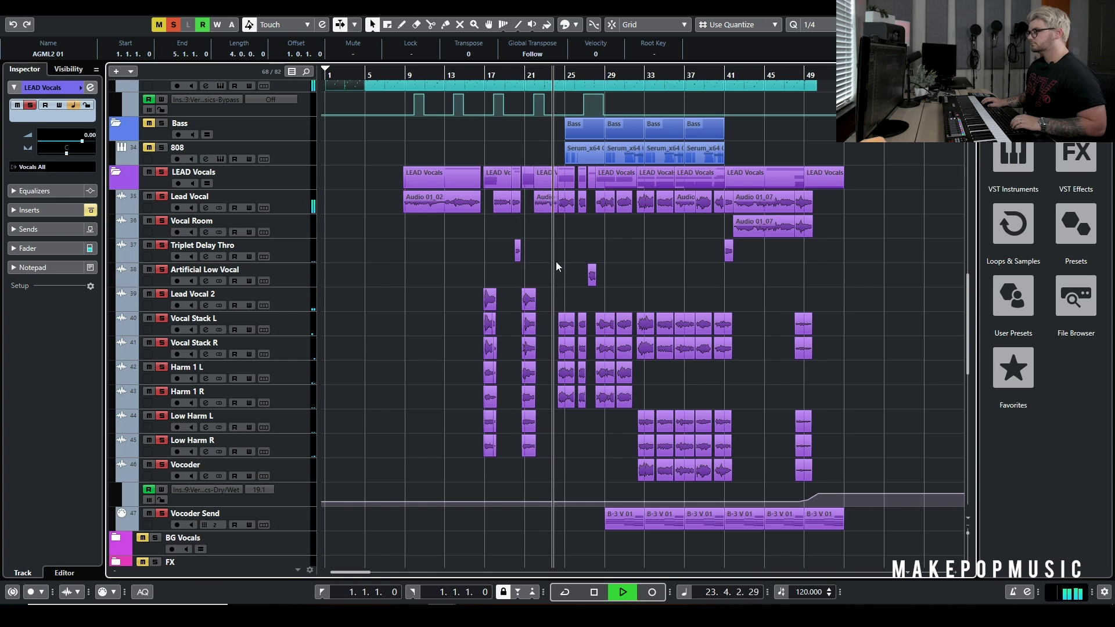
key("space")
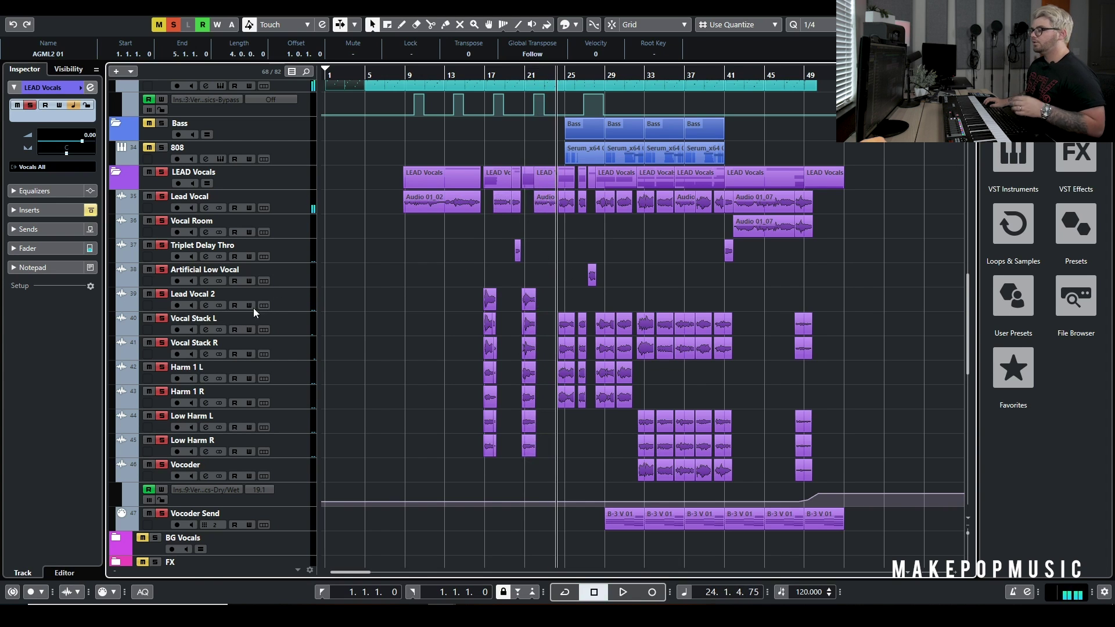
Select the Lead Vocal 2 track and play the soloed lead vocals from just before bar 17 up to bar 18
left_click(291, 301)
scroll(424, 298, "up", 3)
left_click(582, 75)
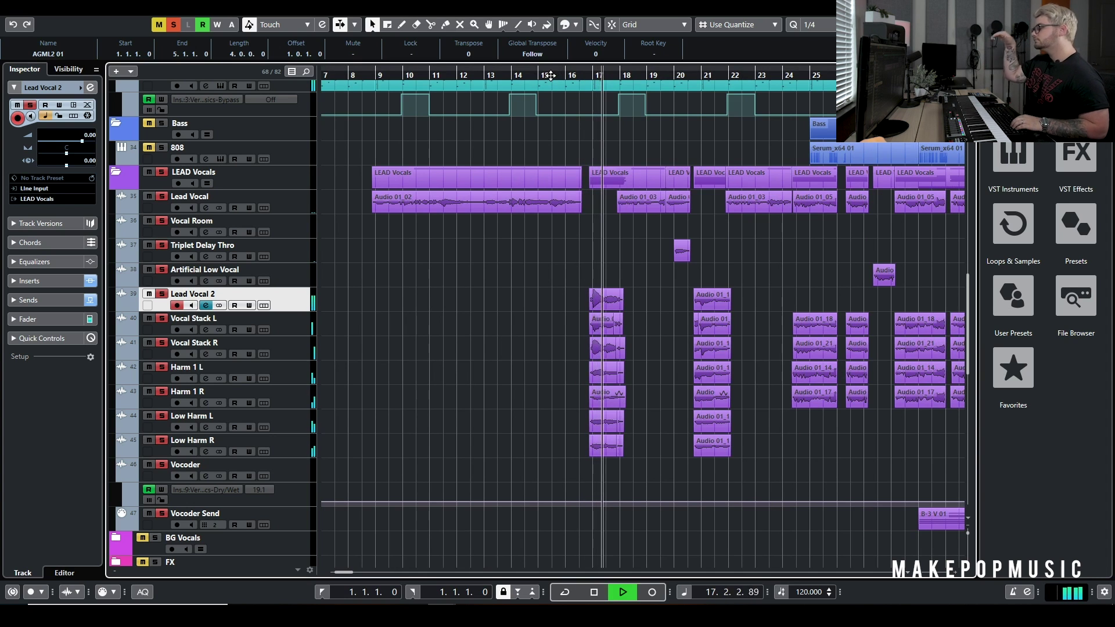
key("space")
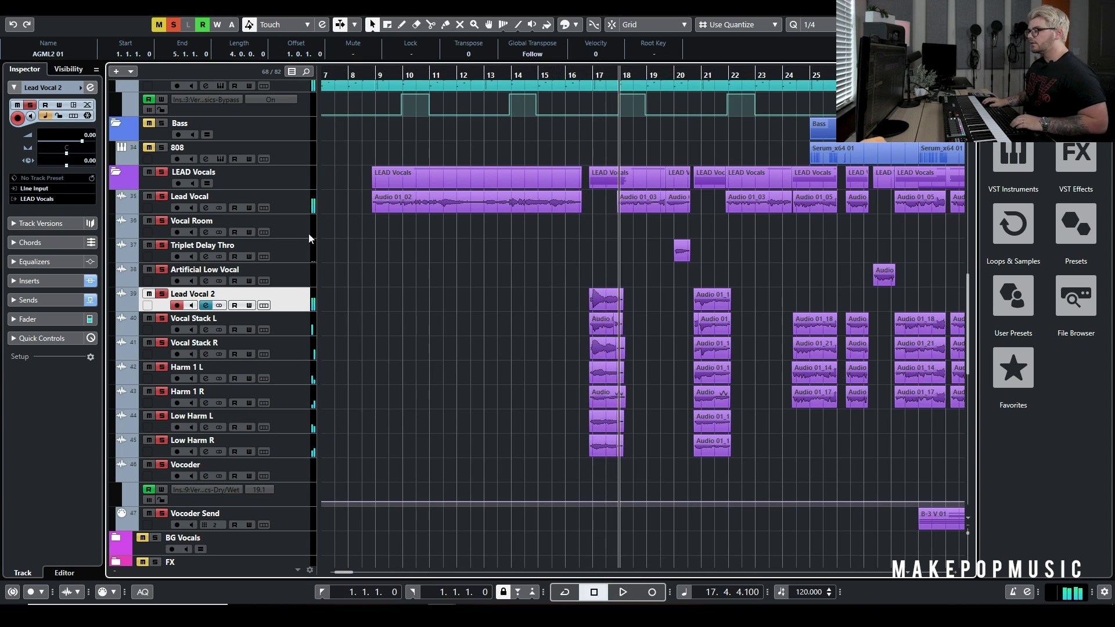
Clear the current solos, solo only Lead Vocal 2, and play it from just before bar 17
left_click(173, 25)
left_click(159, 25)
left_click(162, 295)
left_click(581, 74)
key("space")
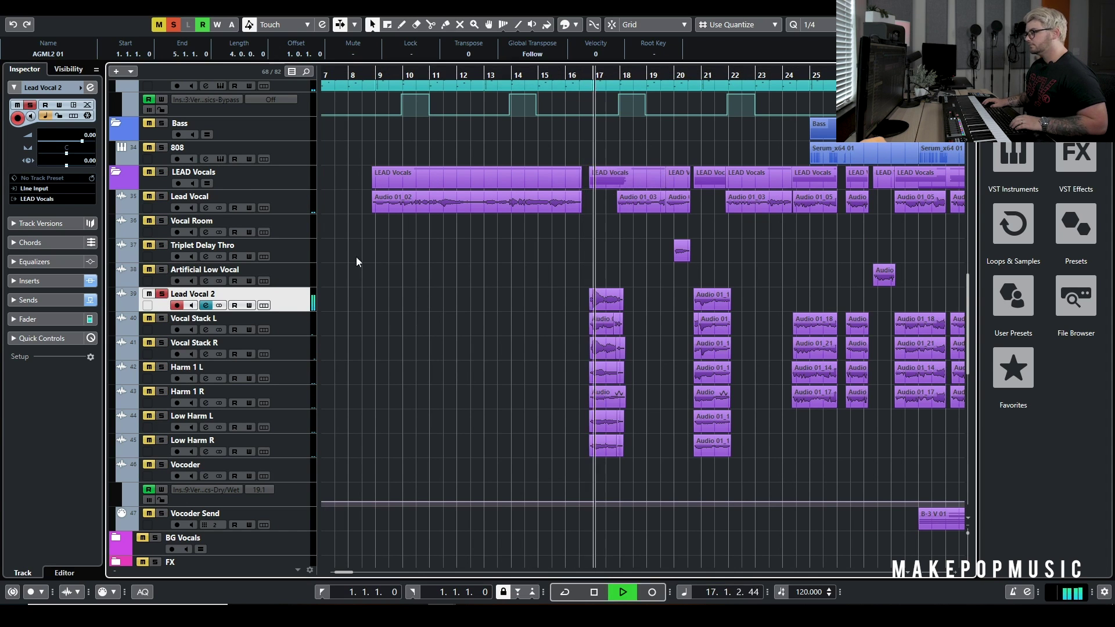
Add Vocal Stack L and Vocal Stack R to the solo and play the stacked phrase in bar 17
left_click(162, 318)
key("space")
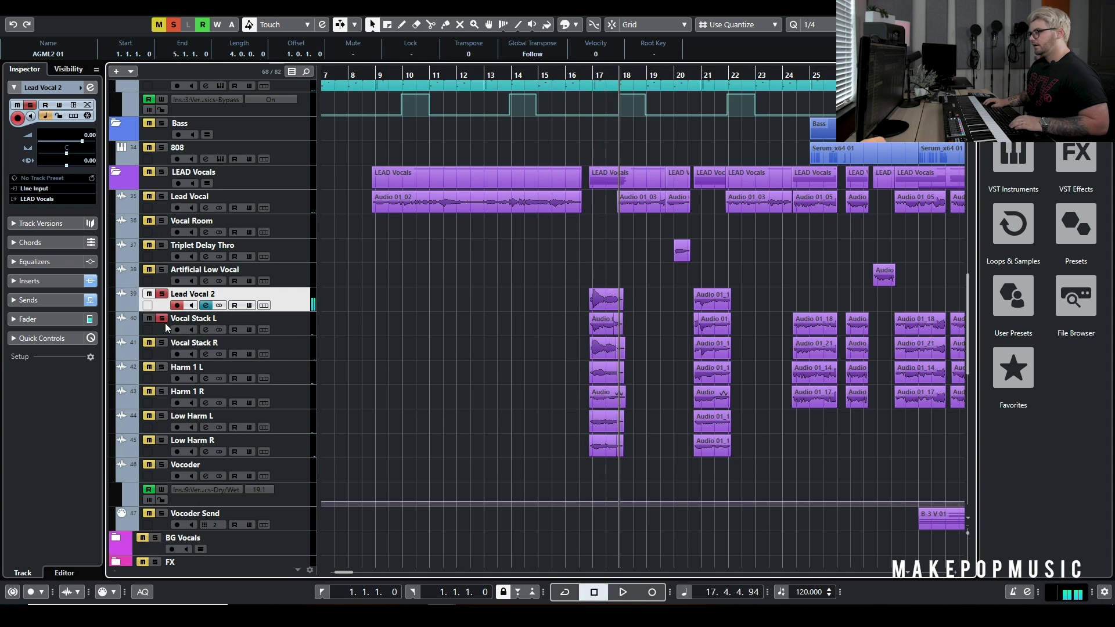
left_click(587, 75)
key("space")
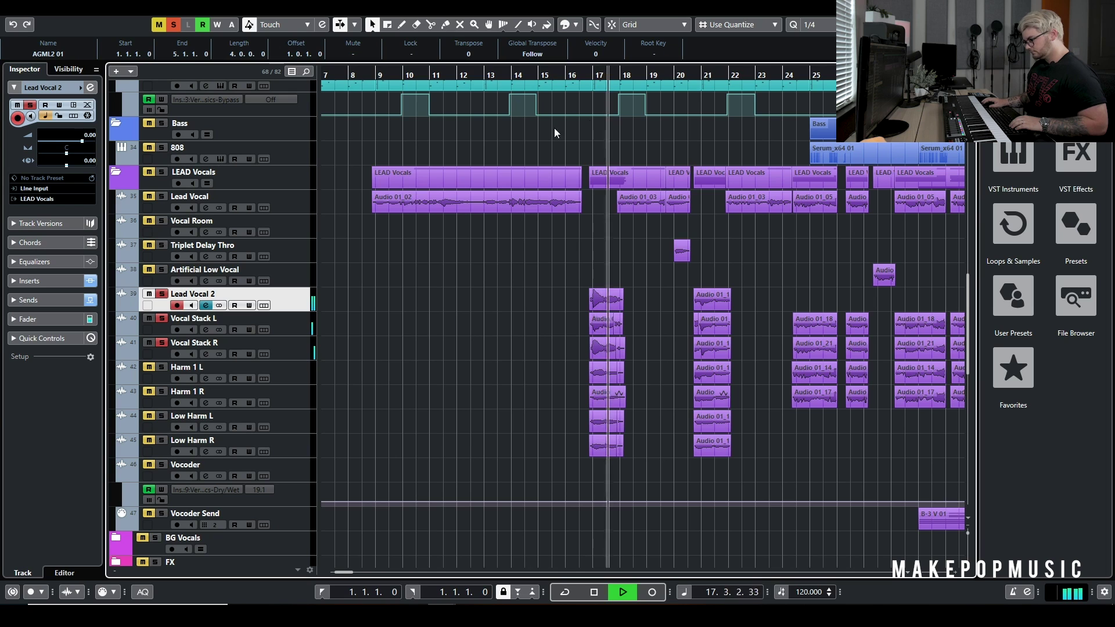
key("space")
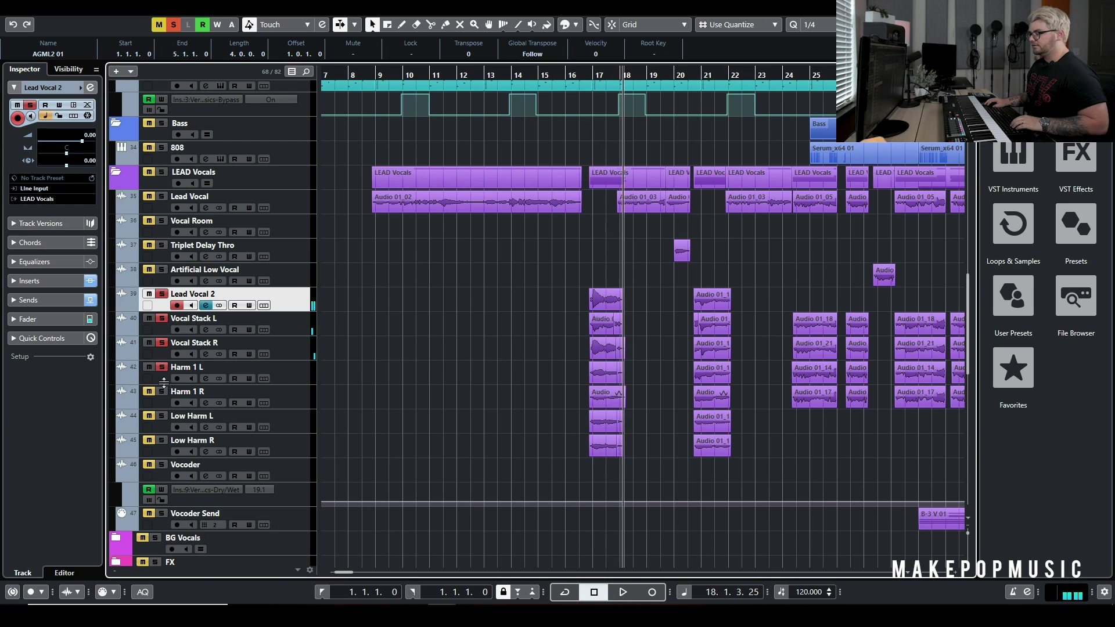
Add Harm 1 L and Harm 1 R to the solo and play the phrase again from just before bar 17
left_click(583, 87)
key("space")
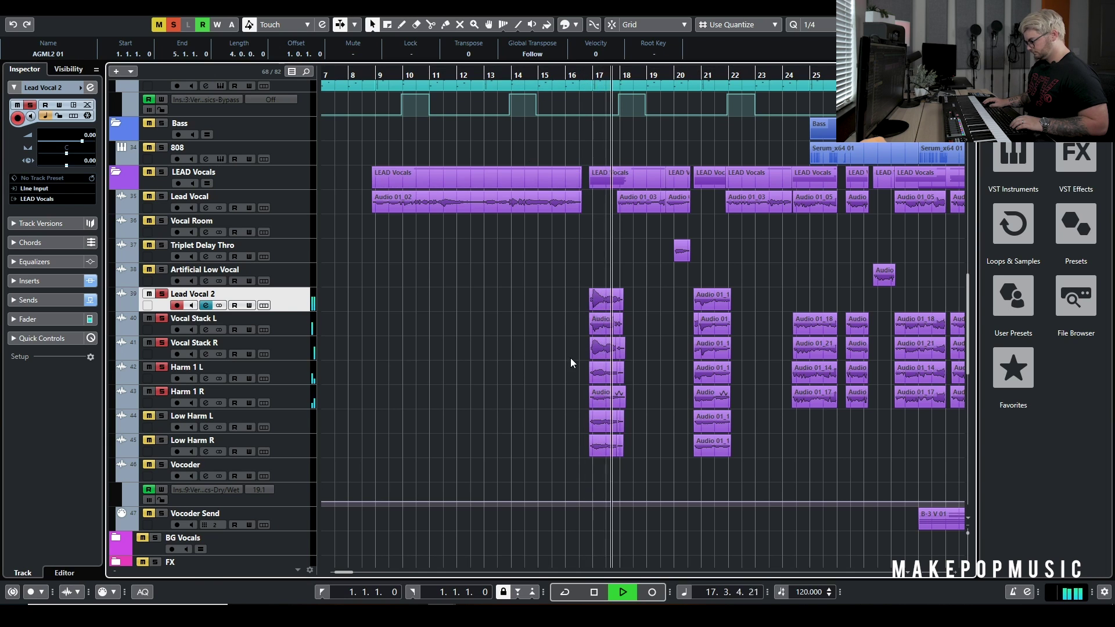
key("space")
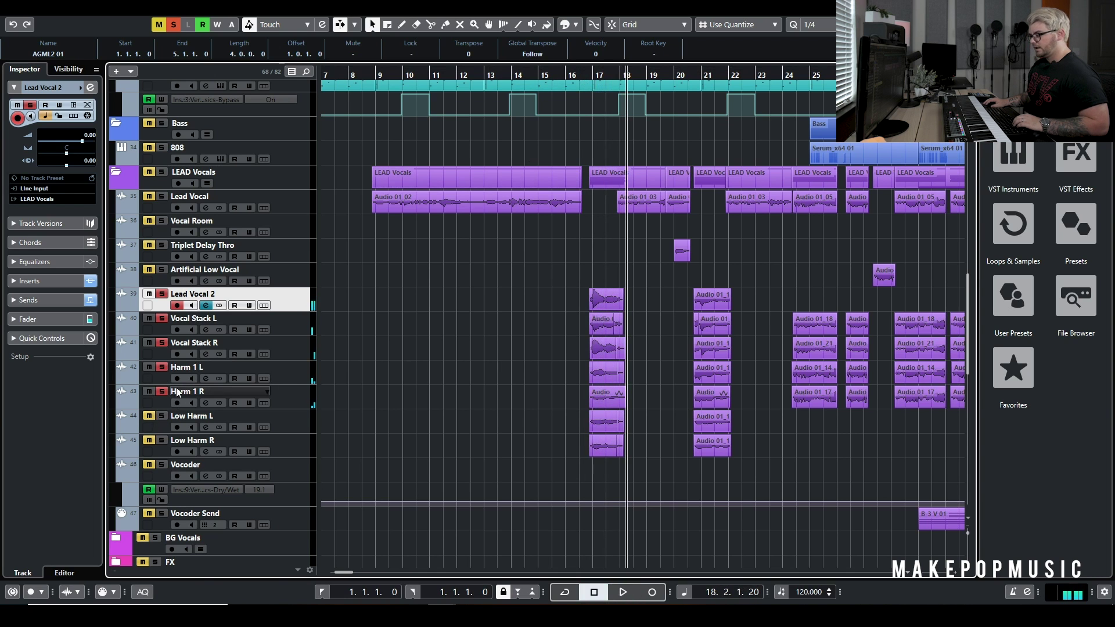
View the Harm 1 L track's inserts, equalizer and sends in its channel settings
left_click(291, 366)
left_click(207, 379)
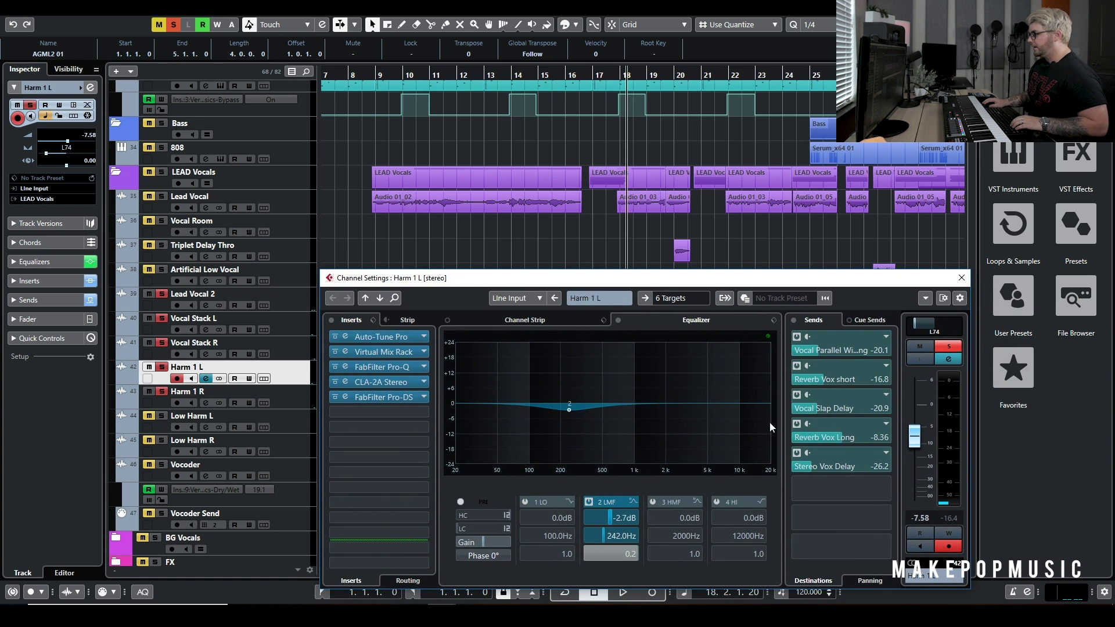
left_click(962, 279)
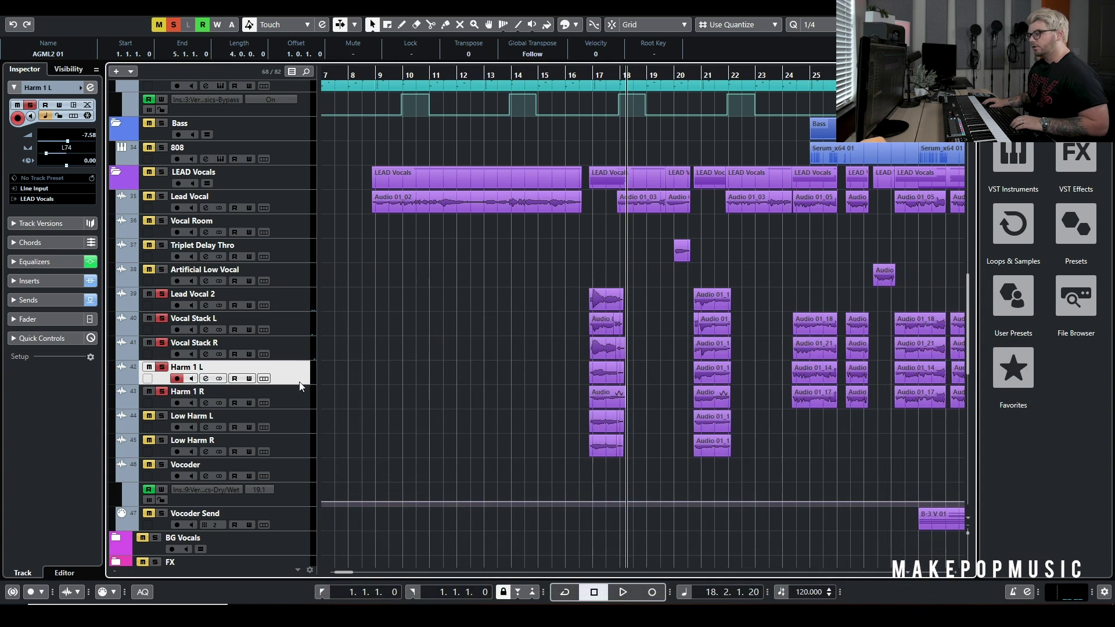
Add Low Harm L and Low Harm R to the solo and check the panning of the stack and harmony tracks in turn
left_click(160, 430)
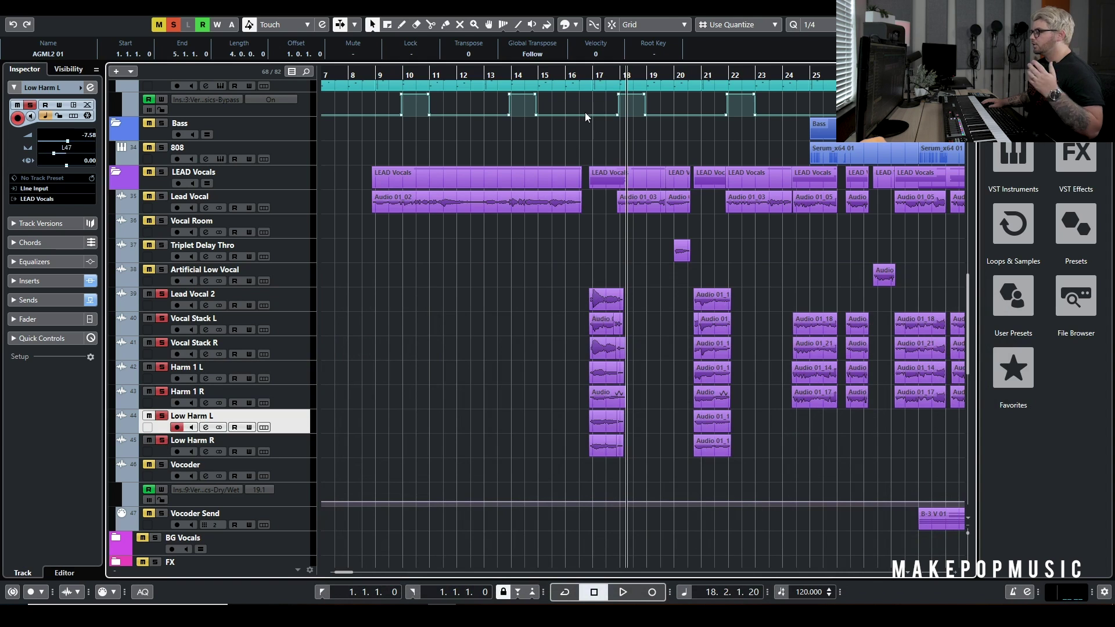
left_click(292, 308)
left_click(294, 328)
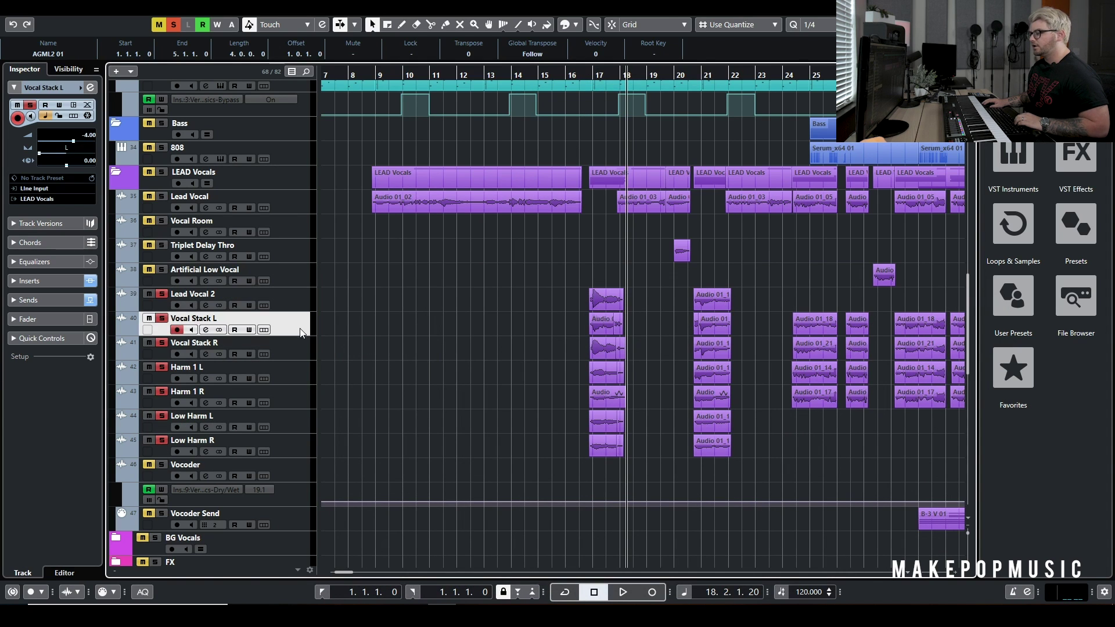
left_click(295, 351)
left_click(298, 377)
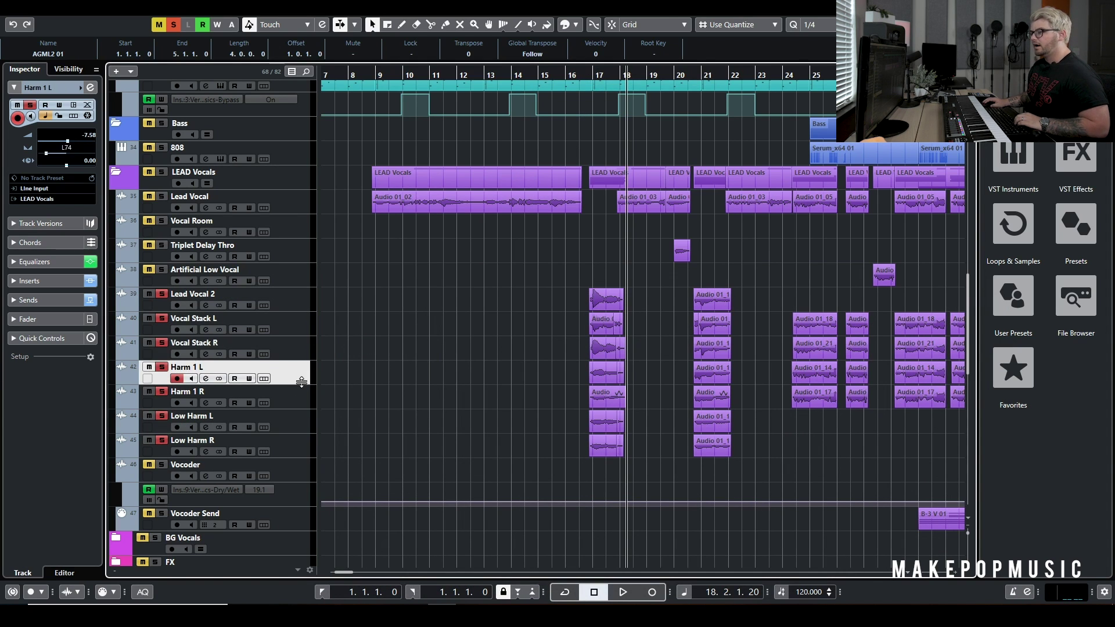
left_click(304, 402)
left_click(290, 423)
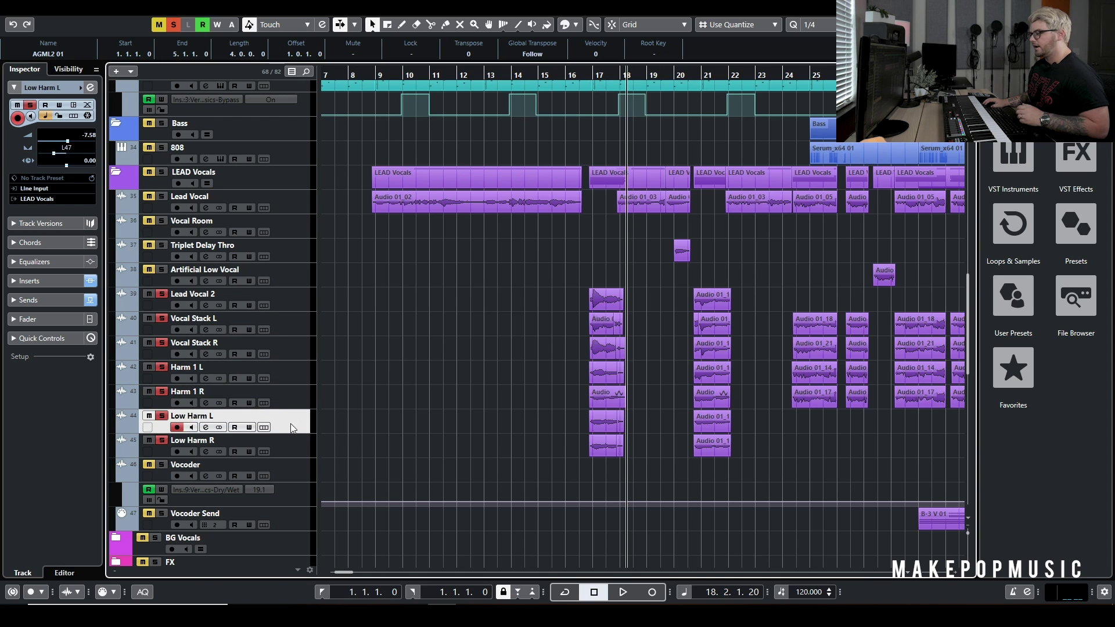
left_click(302, 441)
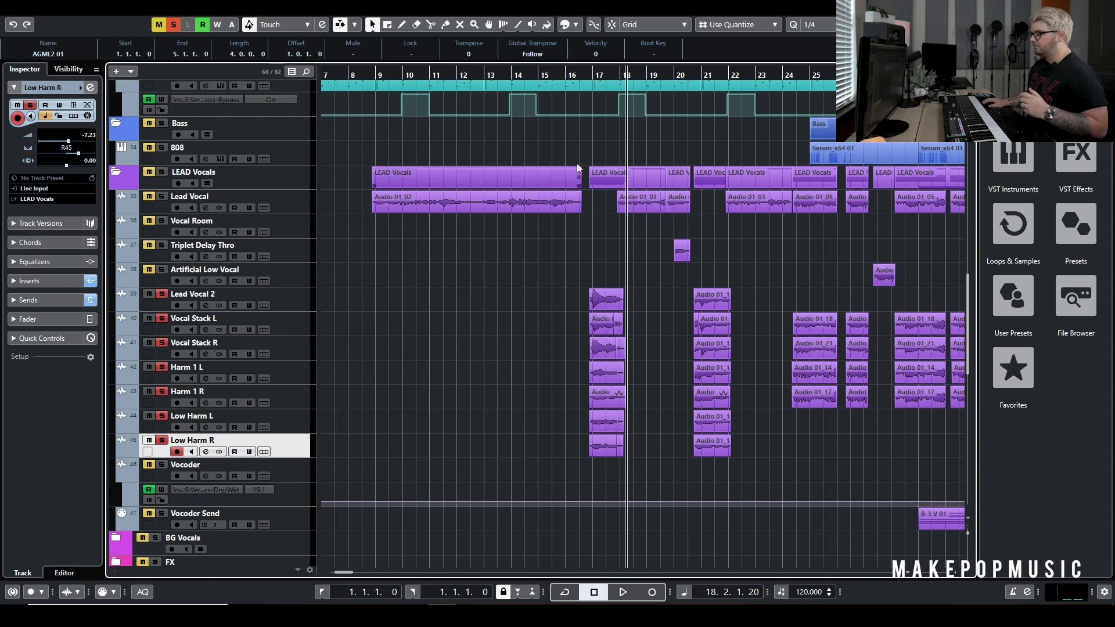
Play from just before bar 17 up to bar 22, adding the whole LEAD Vocals folder and the Acoustic Guitar to the solo during playback
left_click(591, 74)
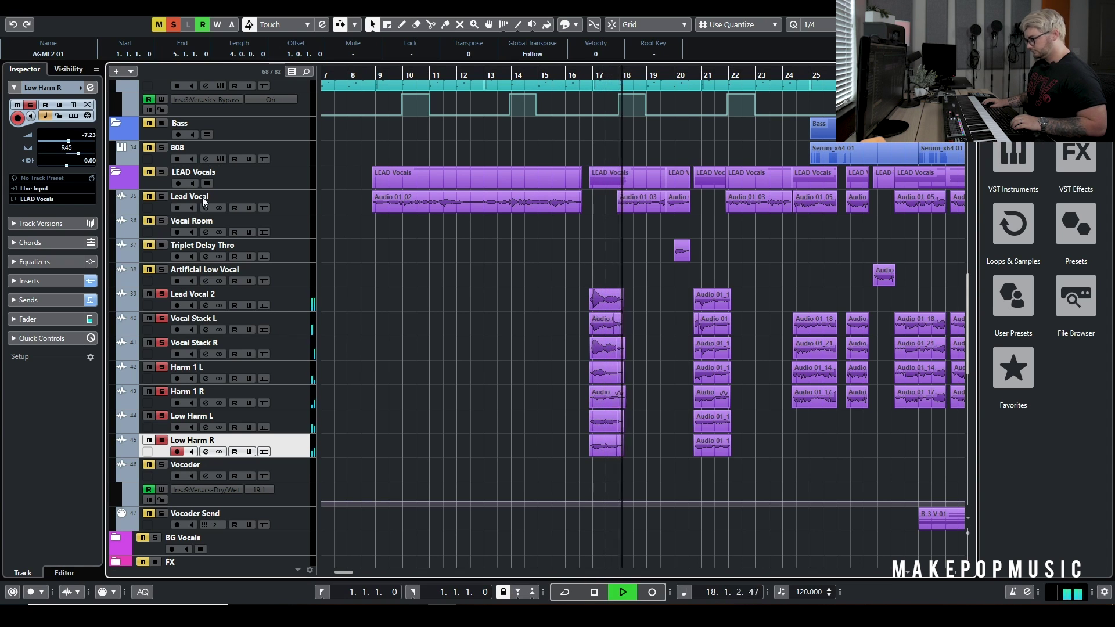
left_click(162, 196)
left_click(163, 173)
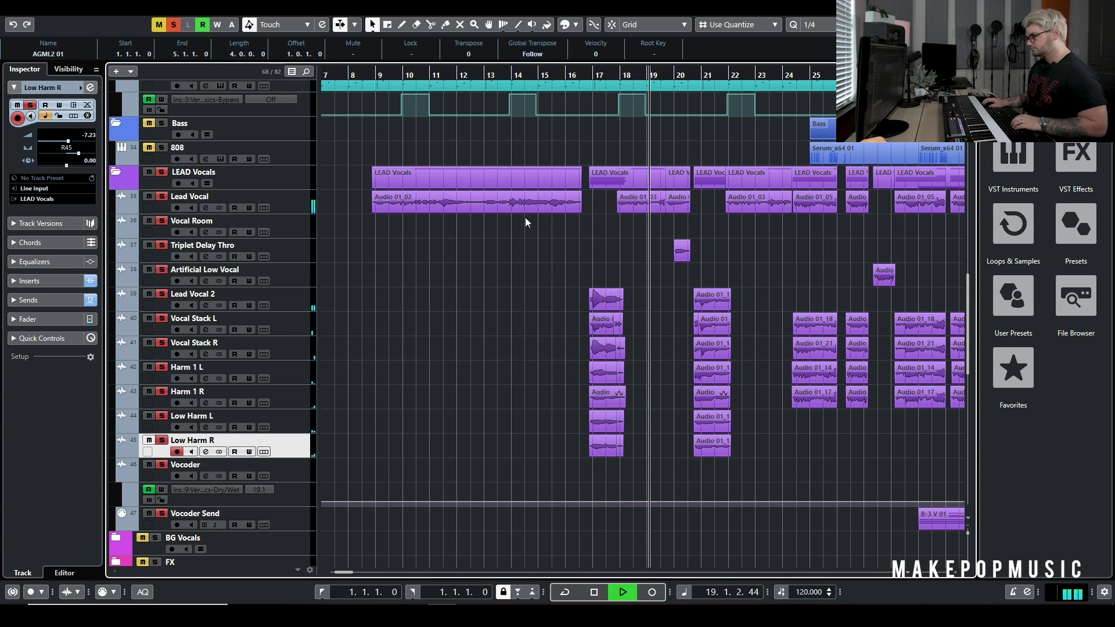
scroll(168, 145, "up", 4)
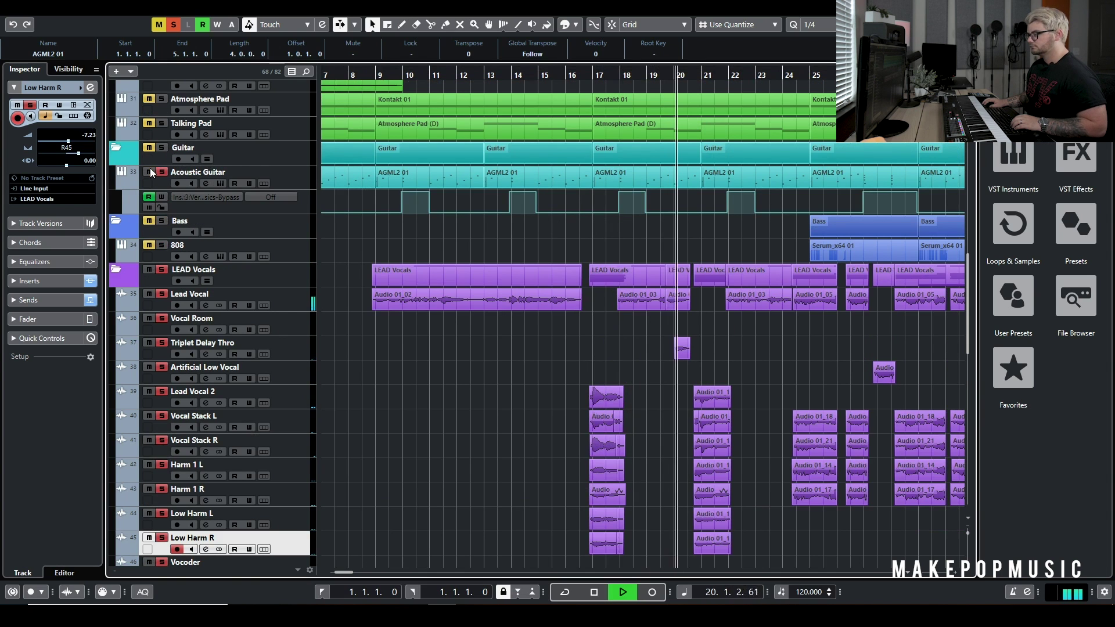
scroll(736, 254, "down", 4)
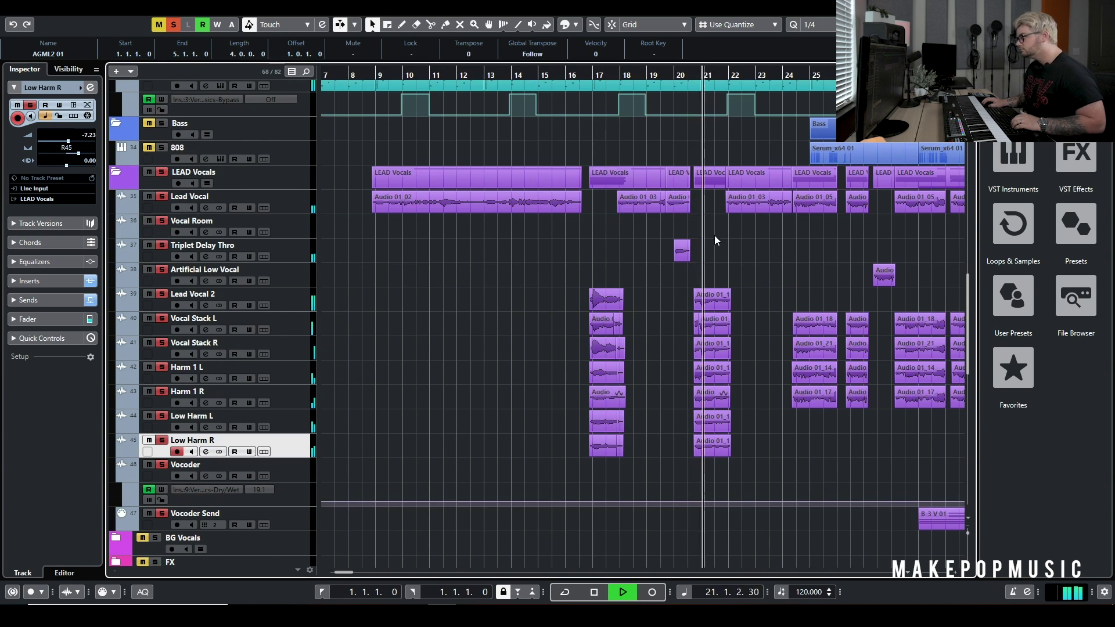
key("g")
key("g")
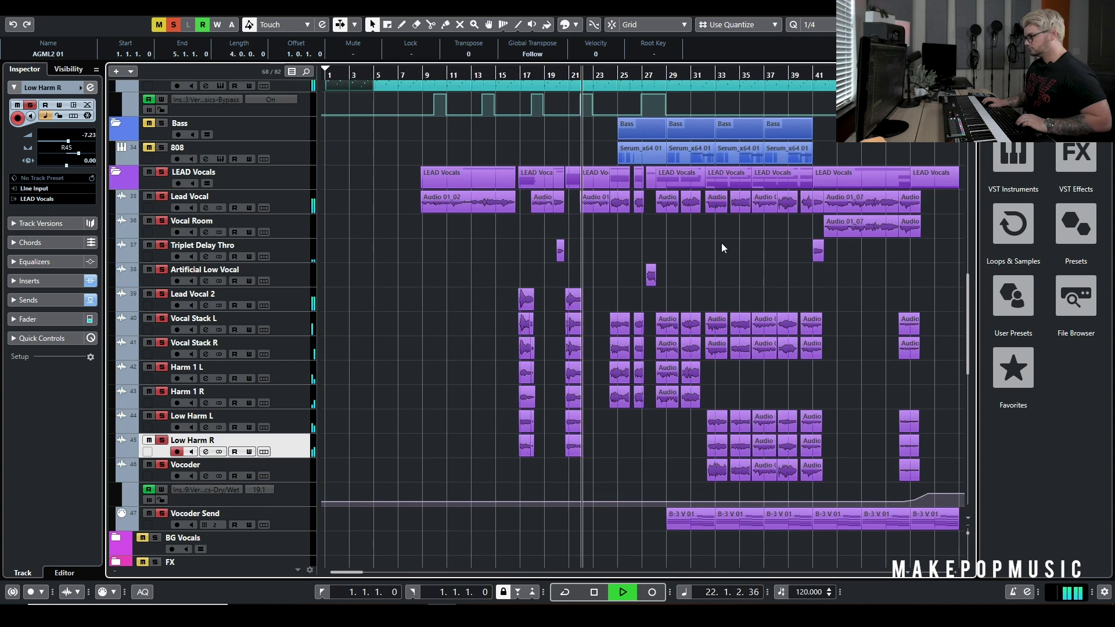
key("space")
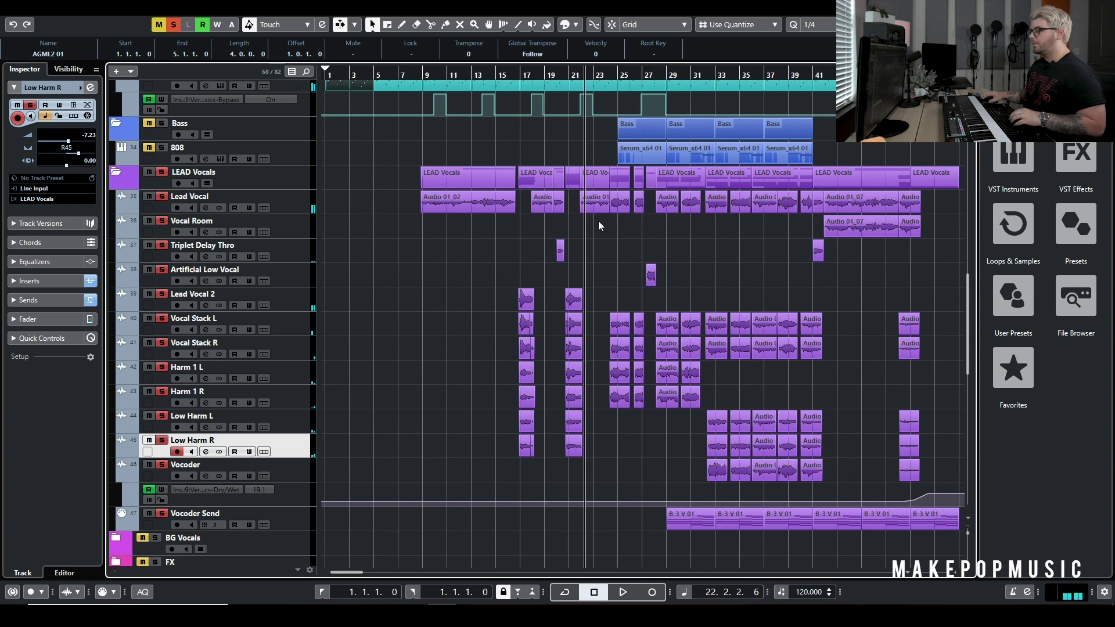
Clear all solos, then return to the song start with only the Atmosphere Pad and Acoustic Guitar tracks soloed
left_click(177, 27)
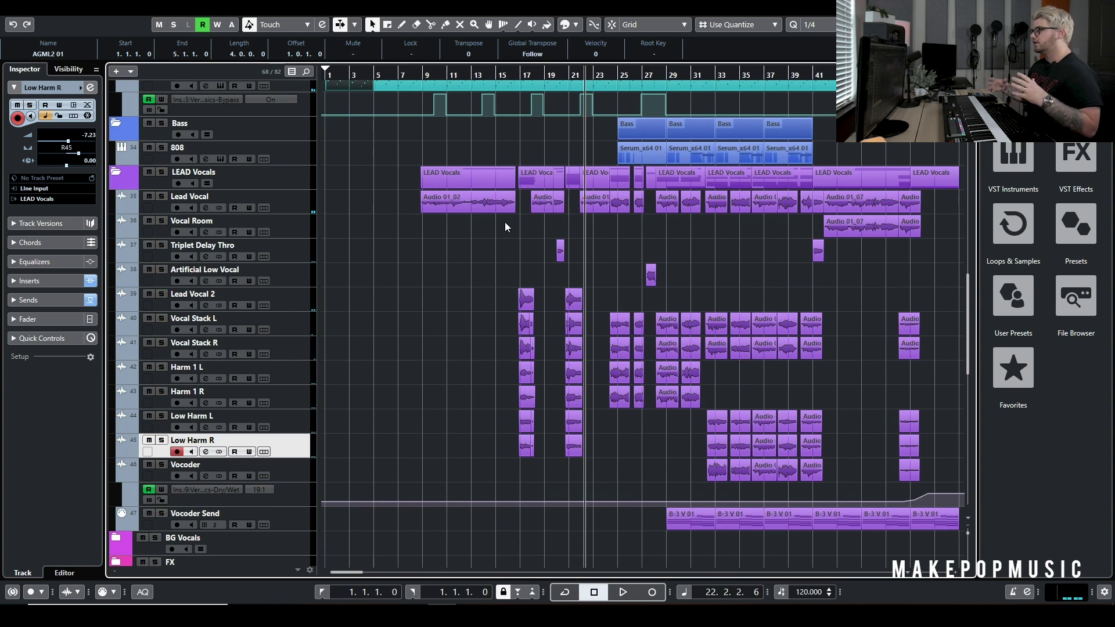
scroll(560, 256, "up", 4)
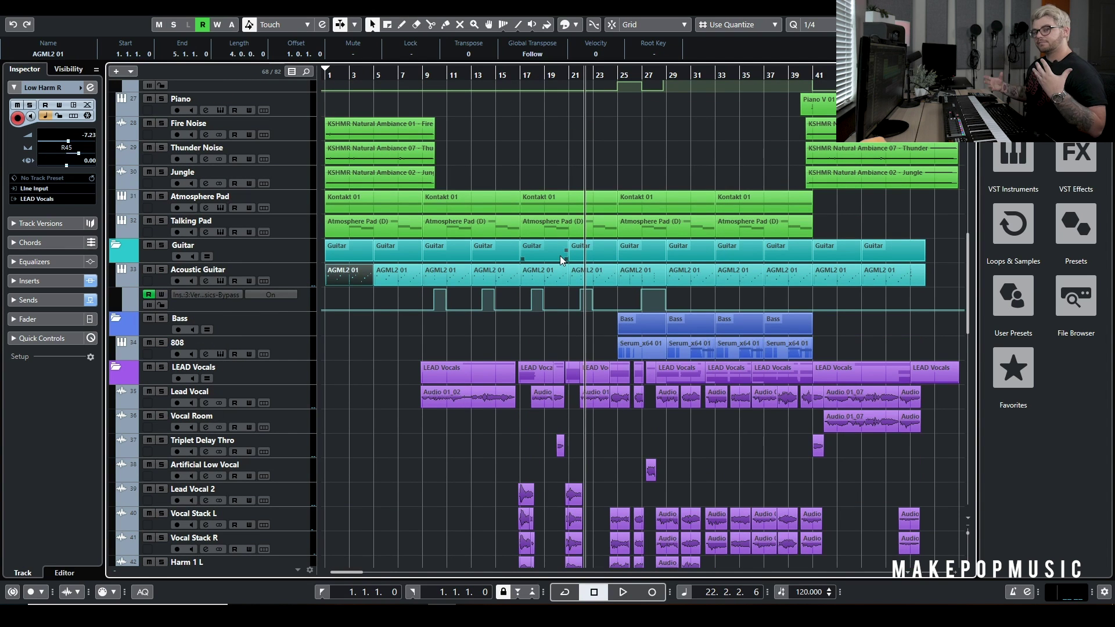
scroll(358, 244, "up", 8)
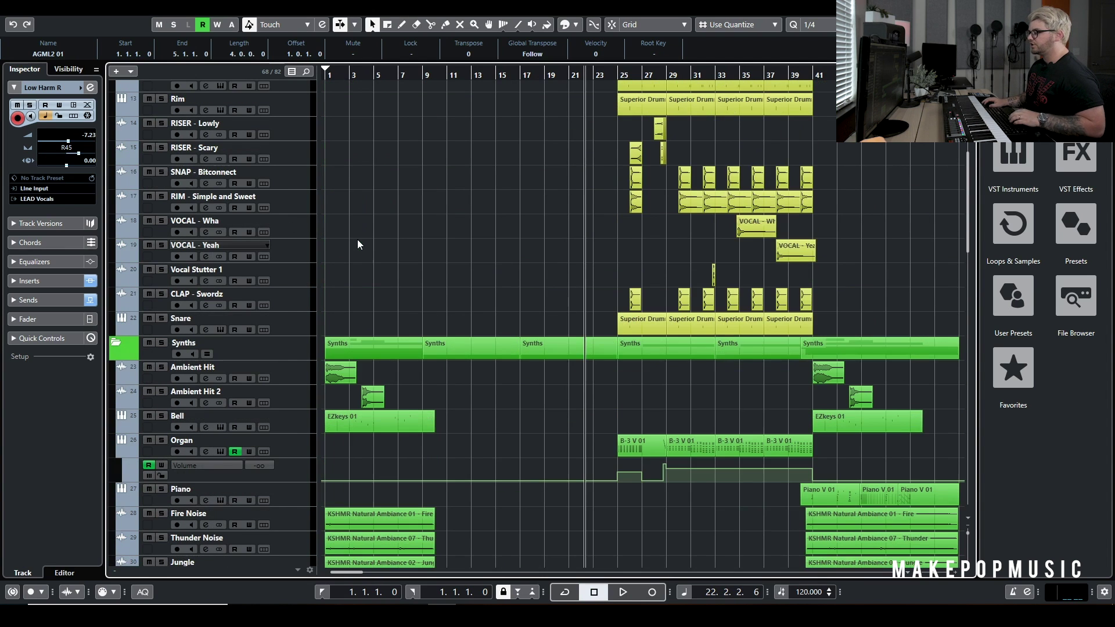
scroll(358, 233, "down", 4)
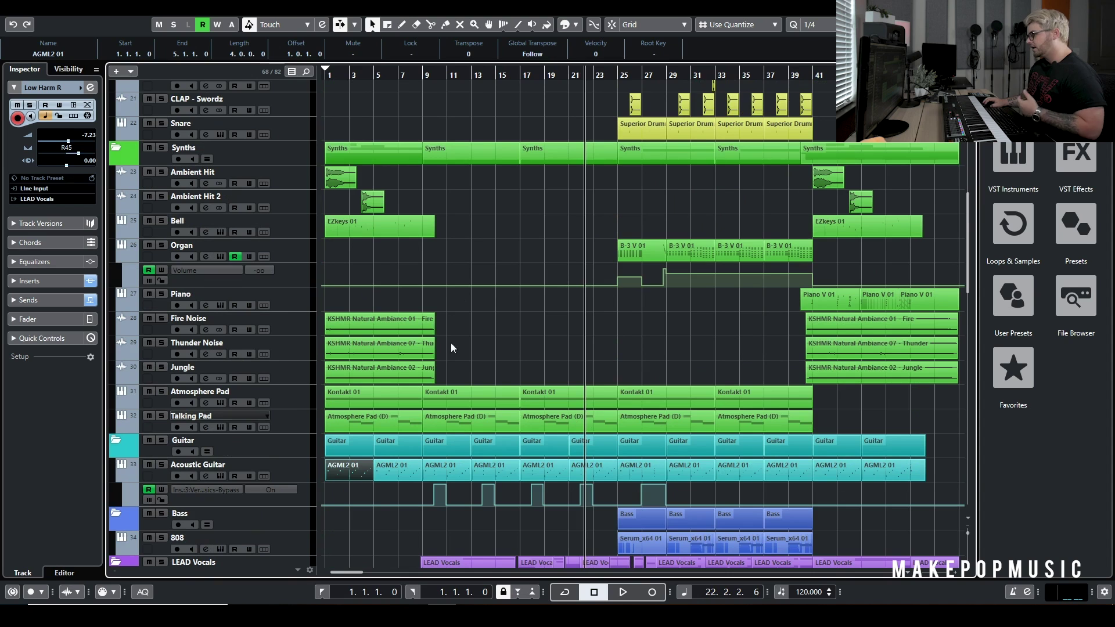
key("Home")
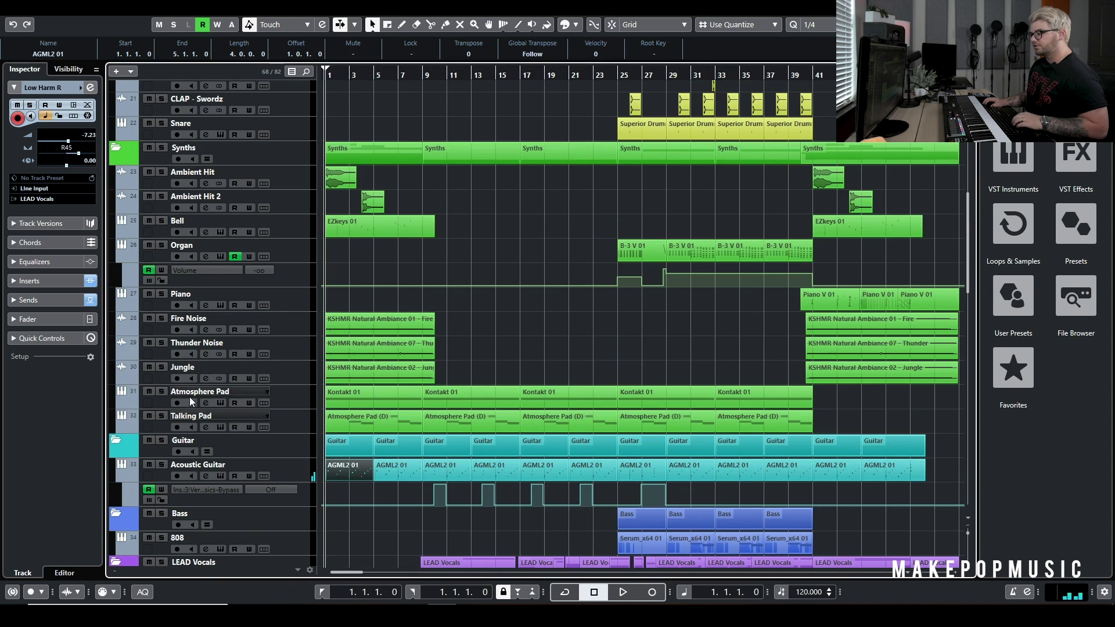
left_click(161, 465)
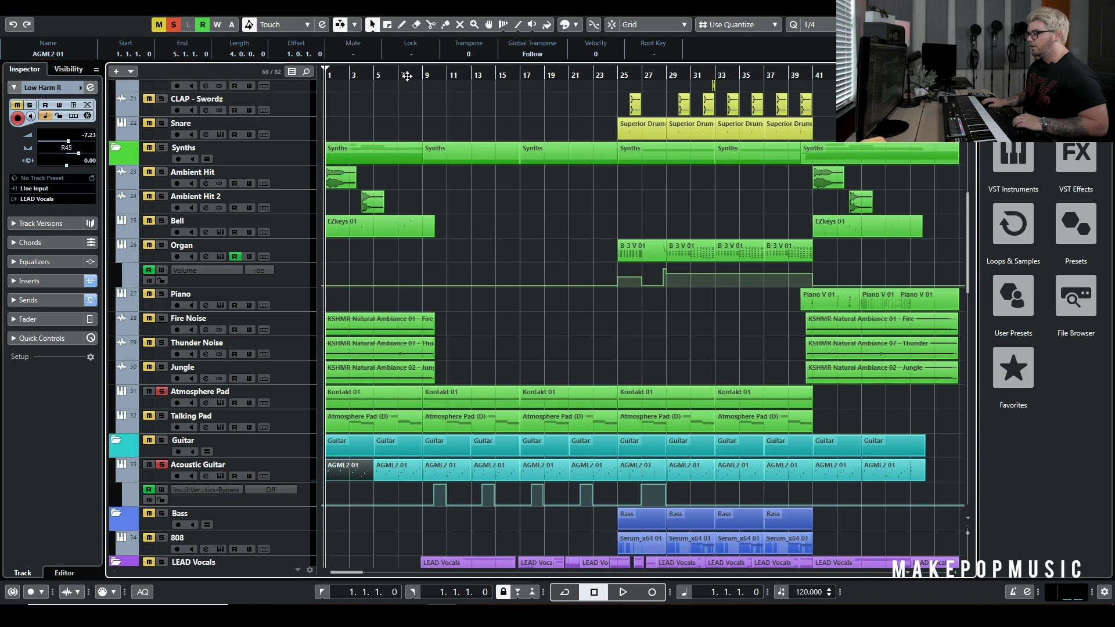
Play the opening briefly, then inspect the Atmosphere Pad's Kontakt instrument and its channel settings
left_click(274, 395)
key("space")
left_click(221, 403)
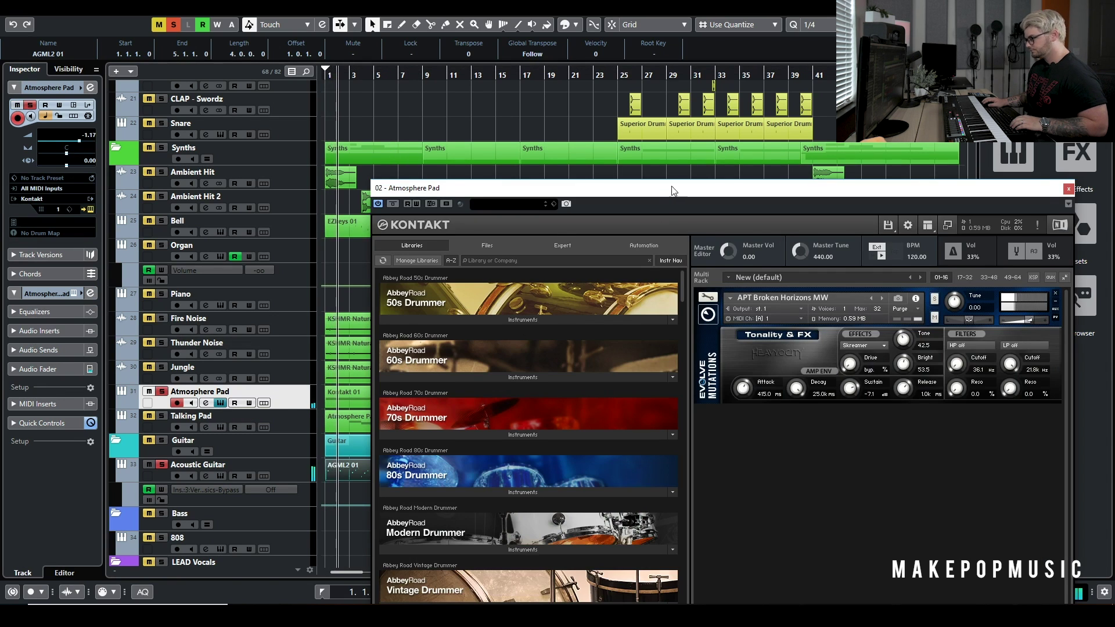
left_click_drag(673, 191, 507, 68)
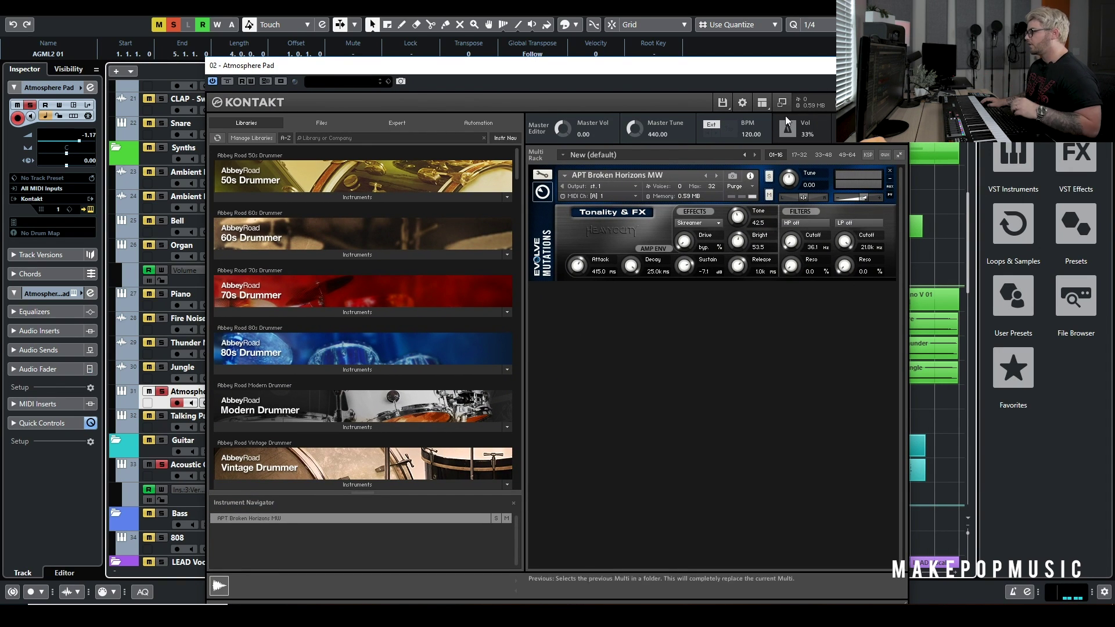
left_click(906, 65)
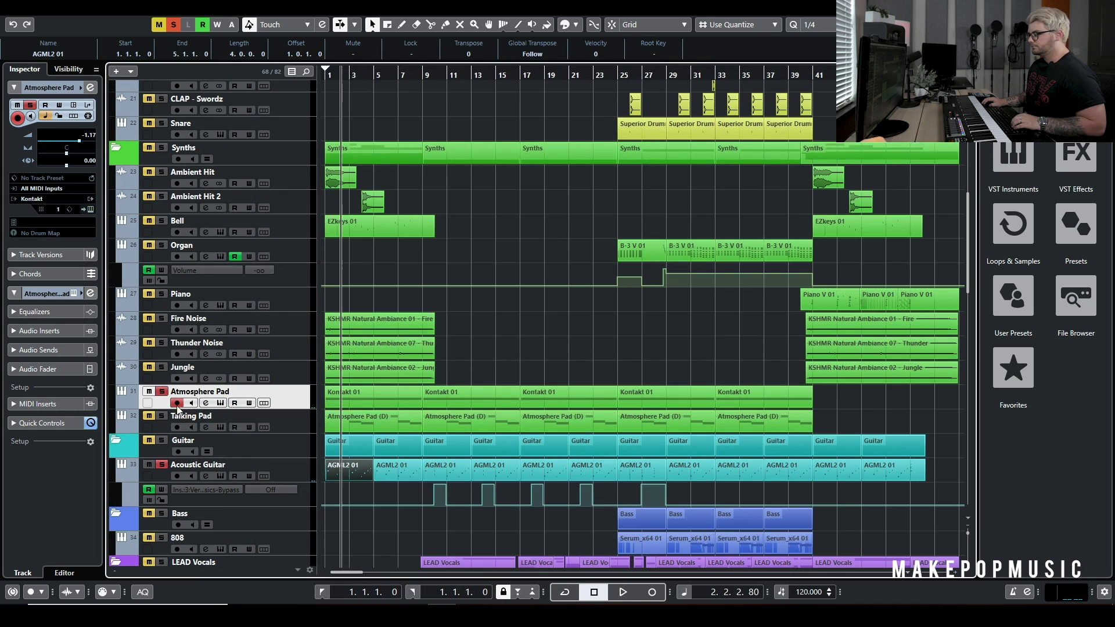
left_click(206, 404)
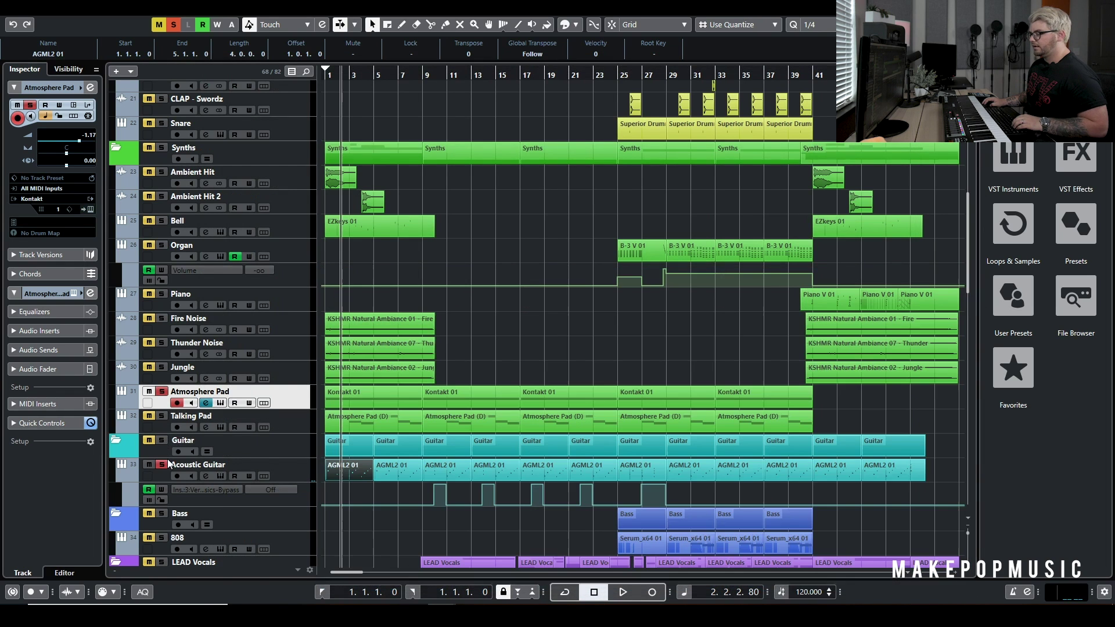
Play the Atmosphere Pad alone from the song start to bar 6, adding the Acoustic Guitar to the solo during playback
key("Home")
key("space")
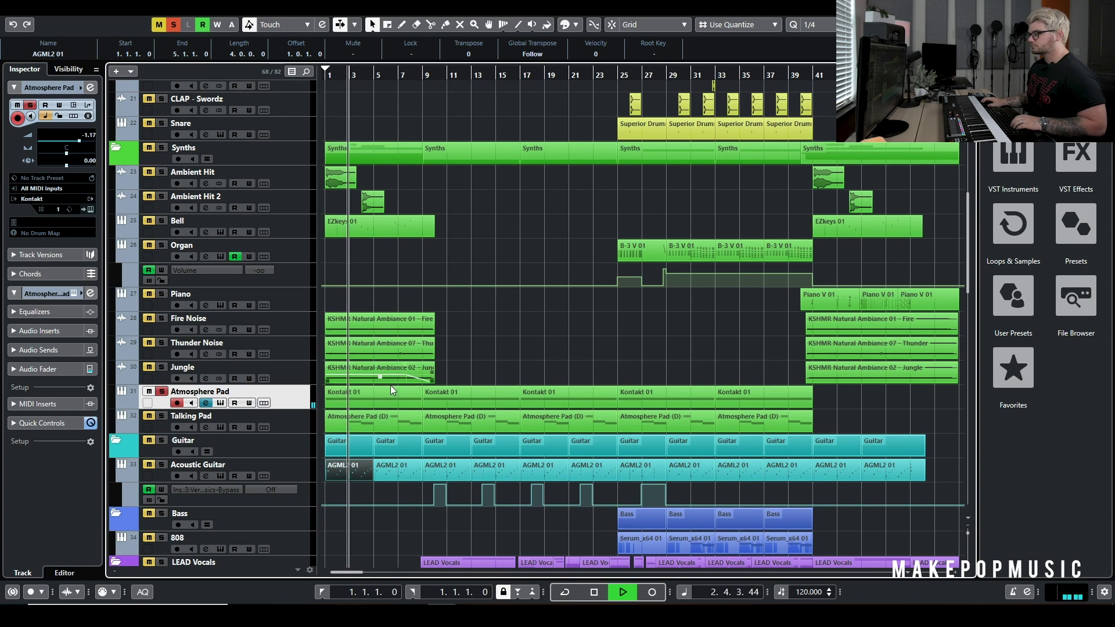
left_click(163, 464)
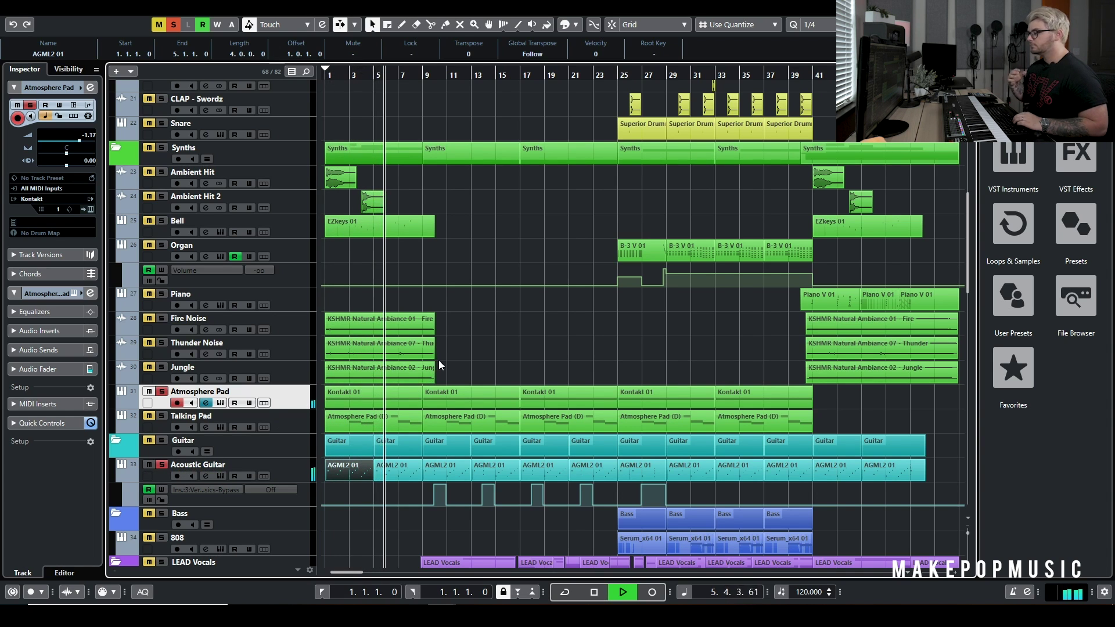
key("space")
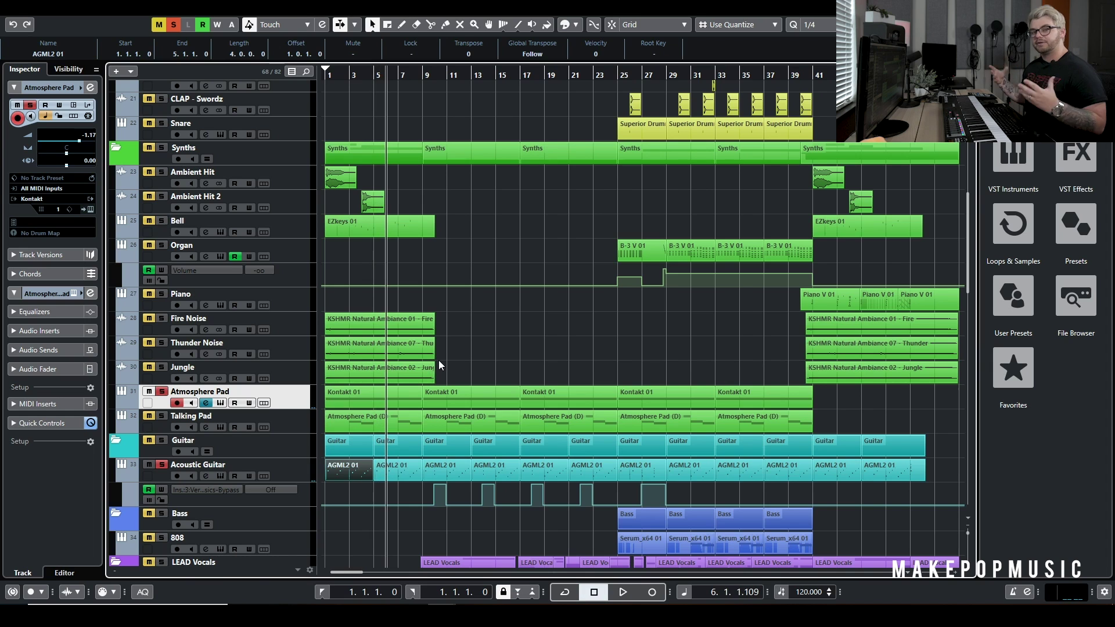
Solo only the Talking Pad, return to the song start and view the Kontakt instrument behind it
mouse_move(384, 358)
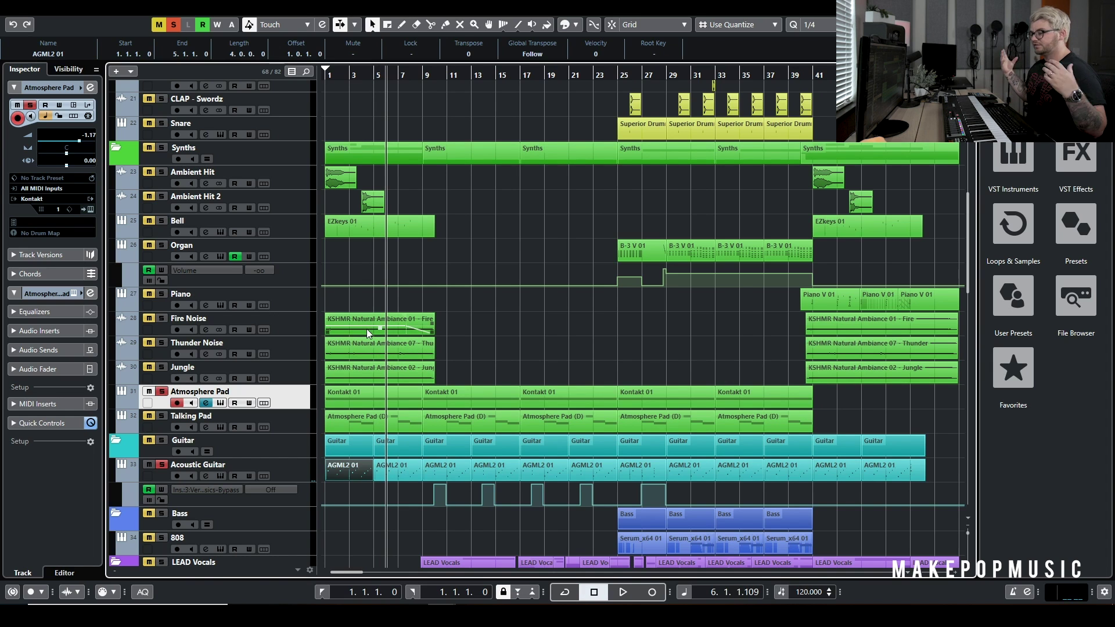
left_click(166, 421)
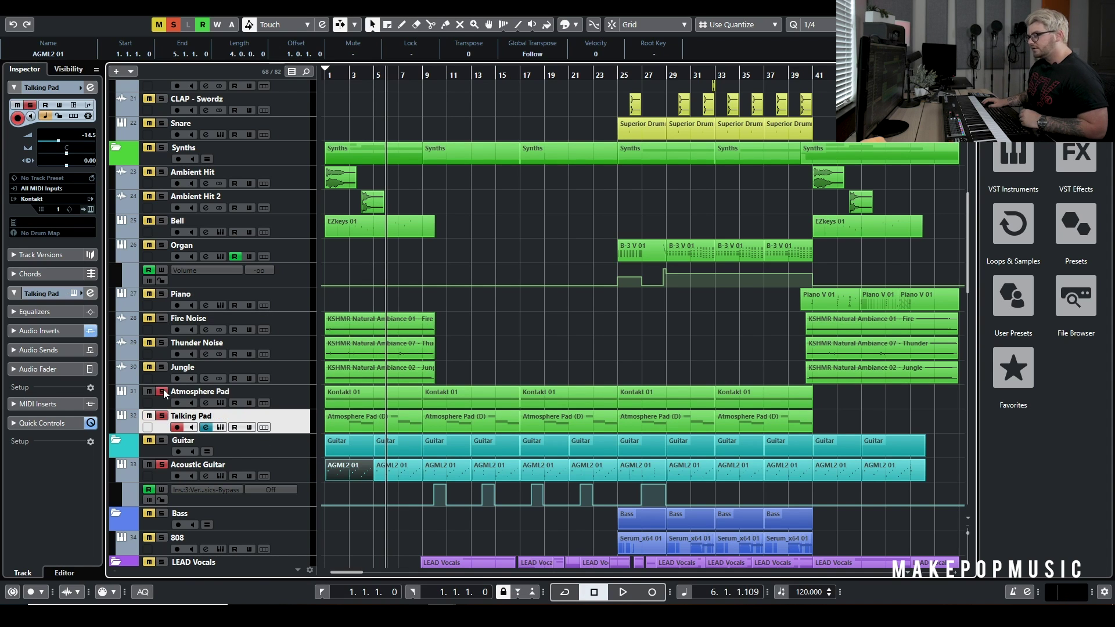
key("Home")
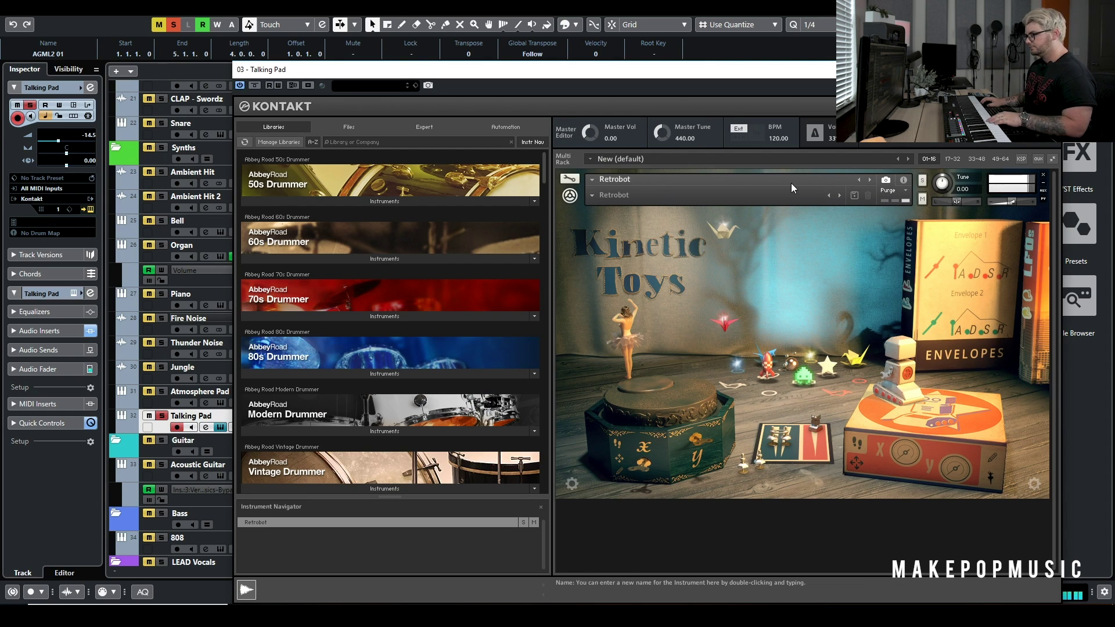
left_click(1107, 69)
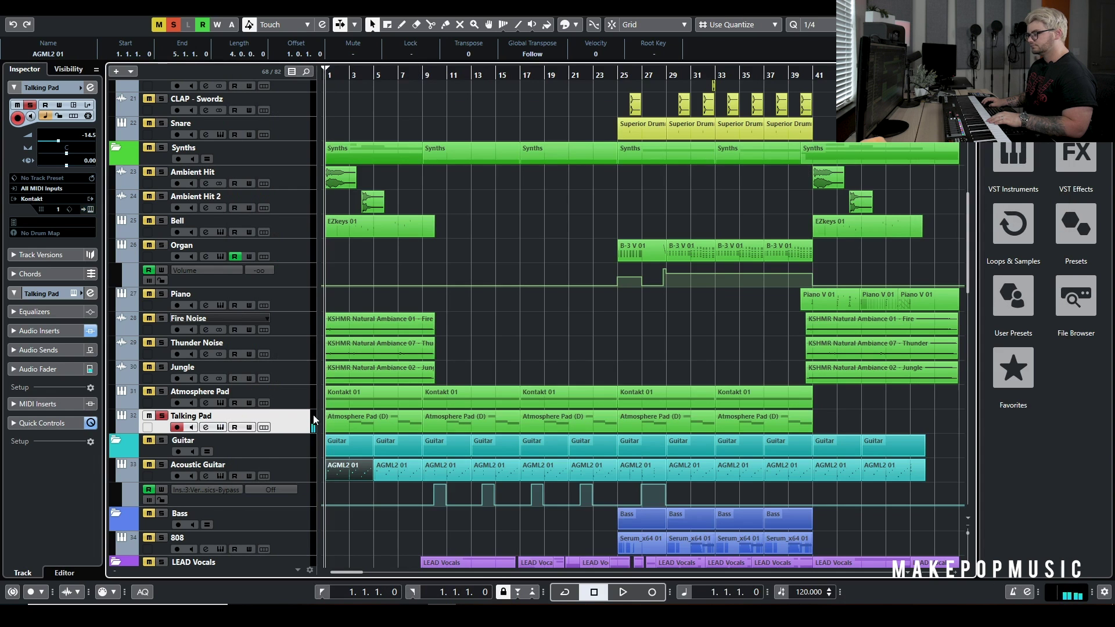
Bypass all Talking Pad inserts and play from the song start, adding the Acoustic Guitar and Atmosphere Pad to the solo
left_click(205, 428)
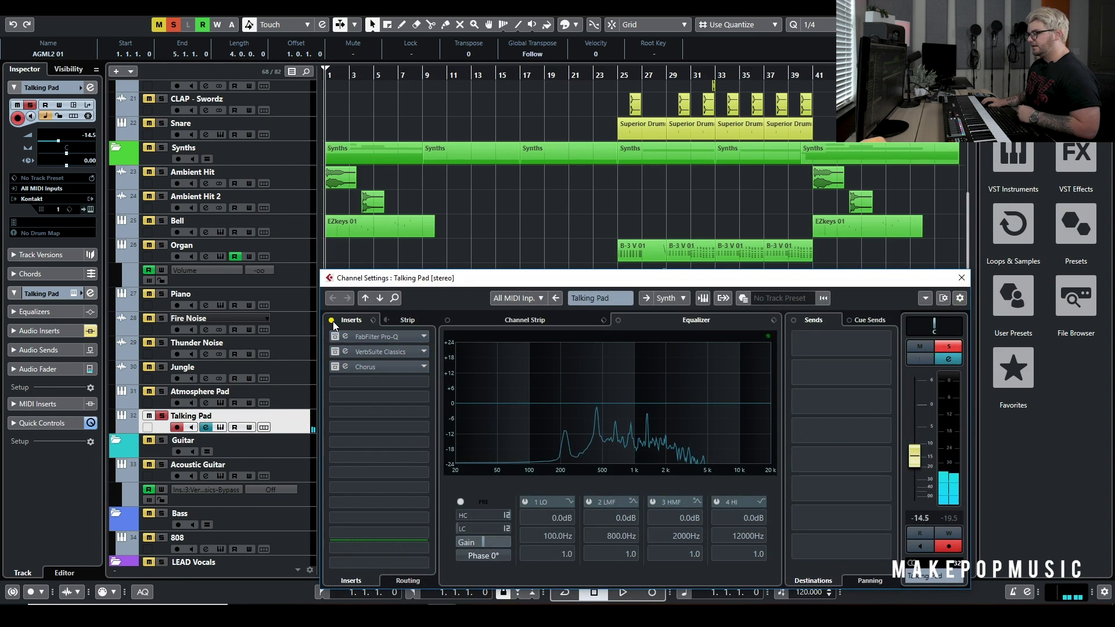
left_click(962, 277)
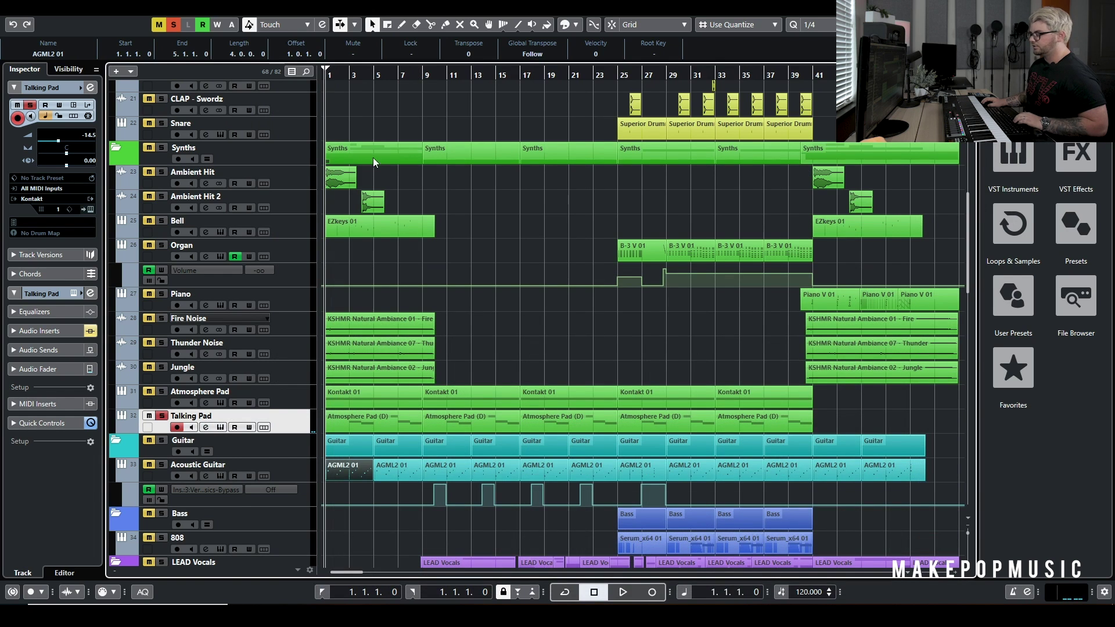
key("space")
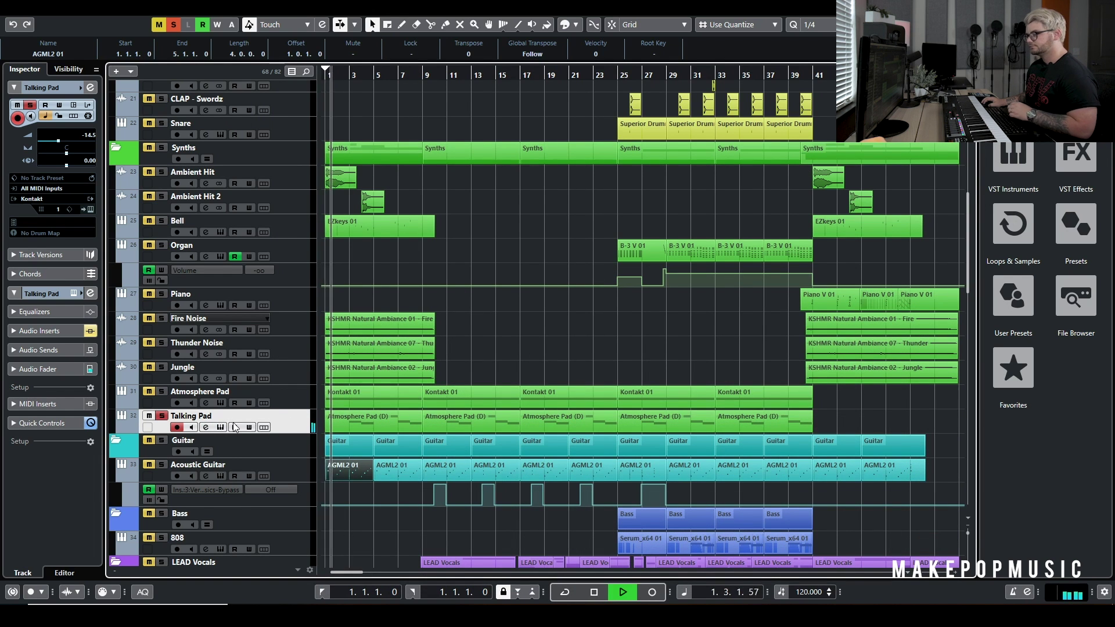
left_click(207, 427)
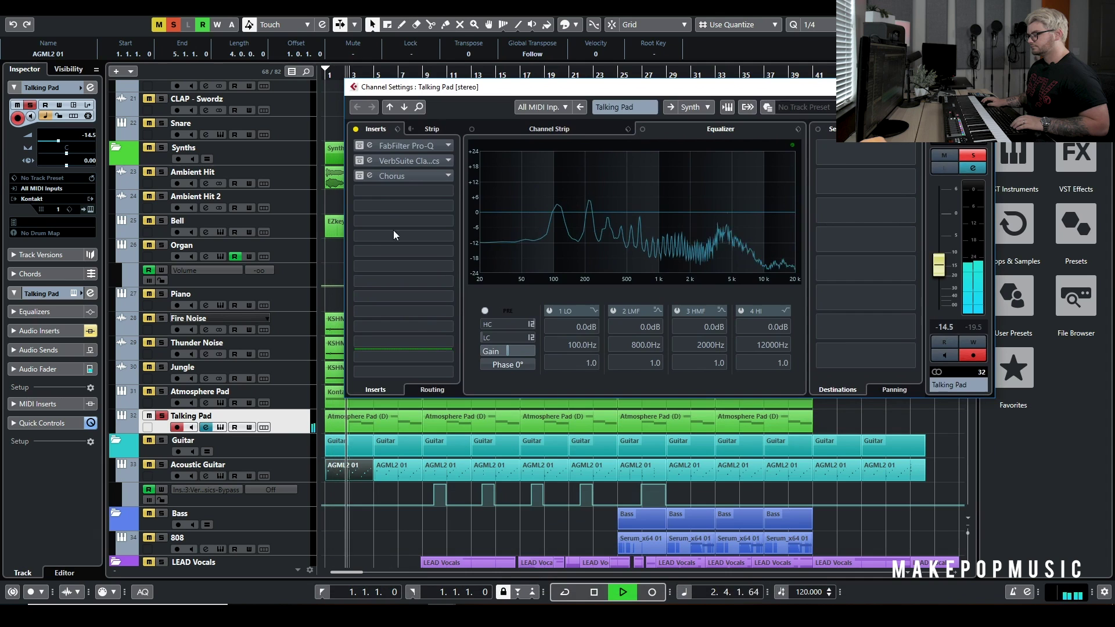
left_click(206, 427)
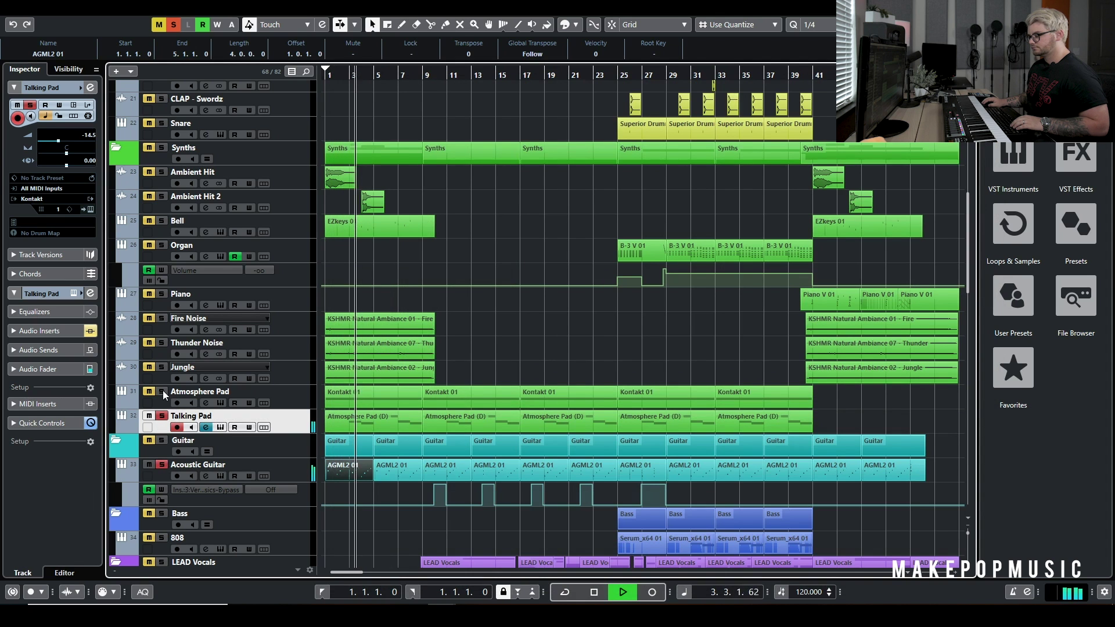
key("space")
Enable the Talking Pad's FabFilter Pro-Q and VerbSuite Classics inserts, viewing each plug-in's settings and leaving Chorus bypassed
left_click(205, 428)
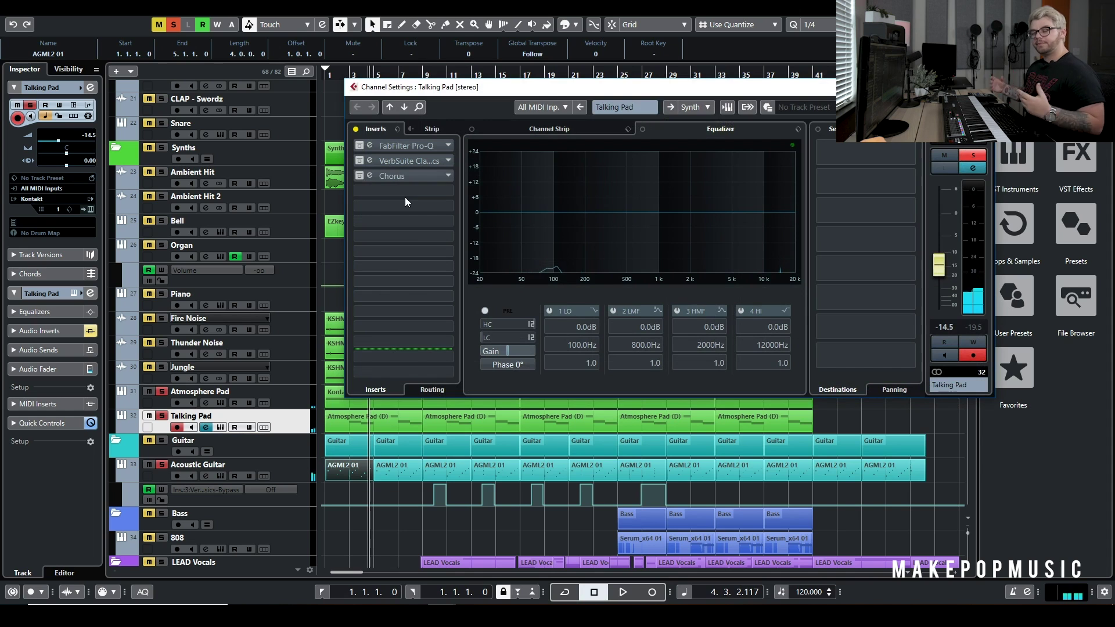
left_click(408, 145)
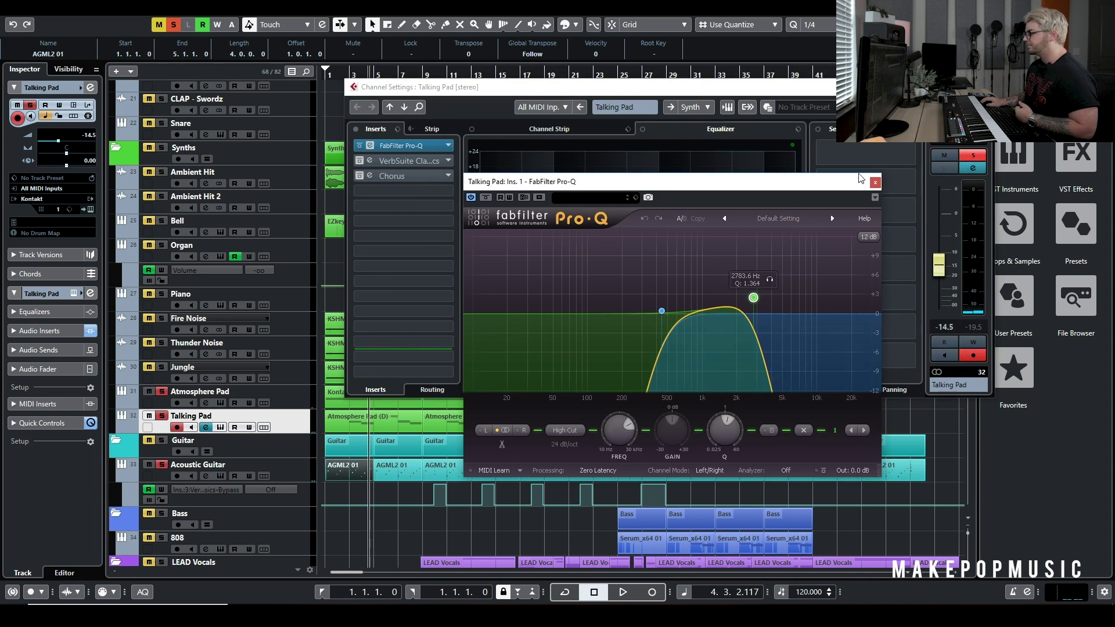
left_click(875, 182)
left_click(402, 161)
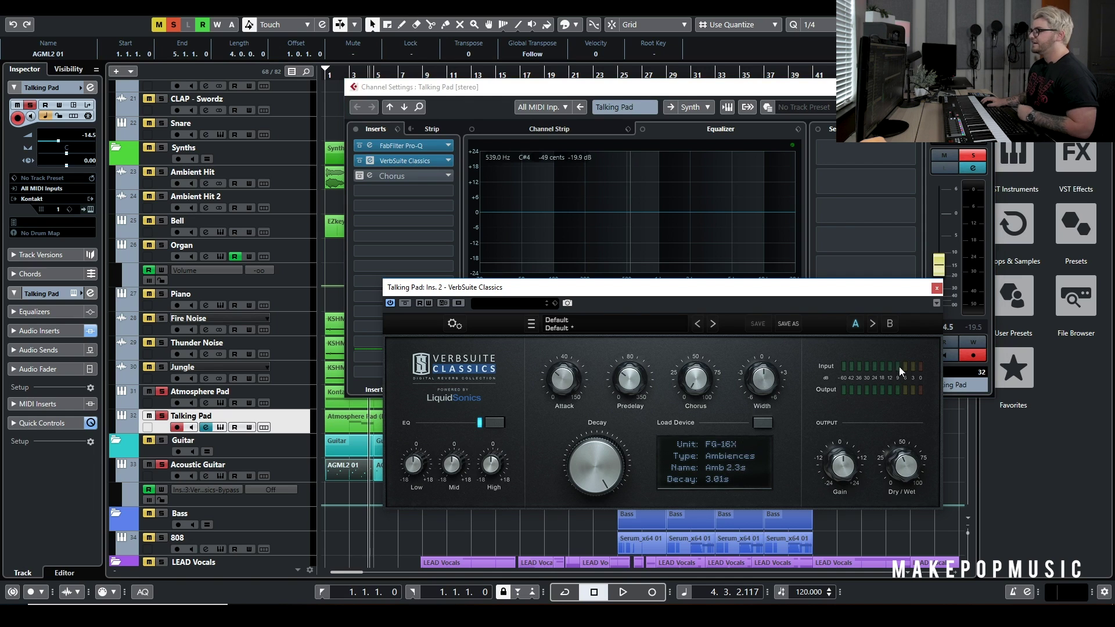
left_click(936, 288)
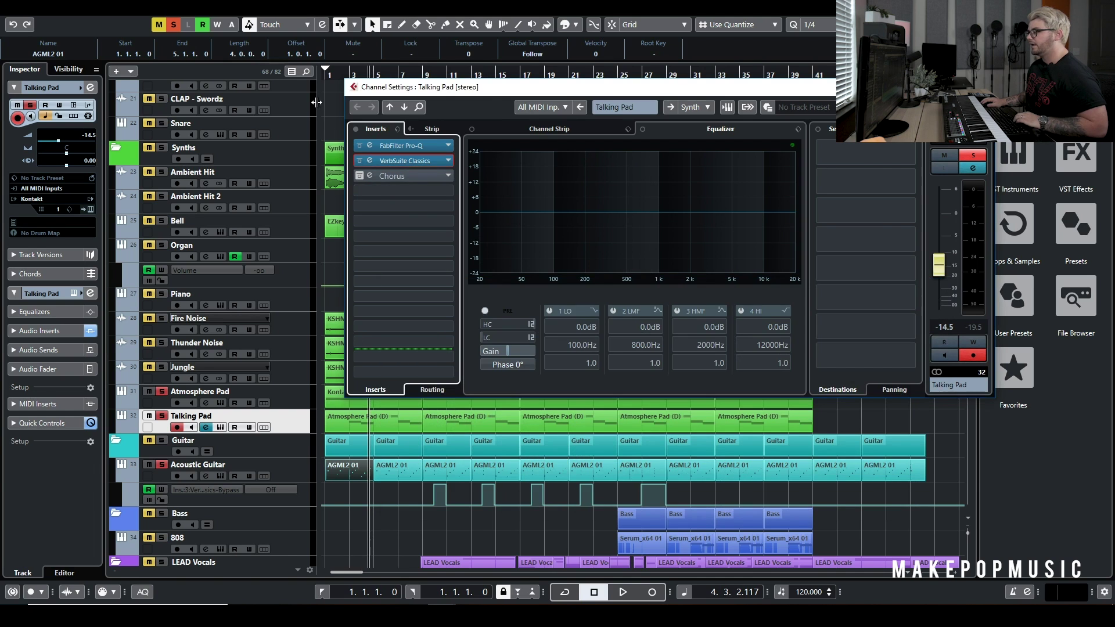
Play from the song start to just before bar 3, removing the Atmosphere Pad and Acoustic Guitar from the solo
left_click(328, 75)
key("space")
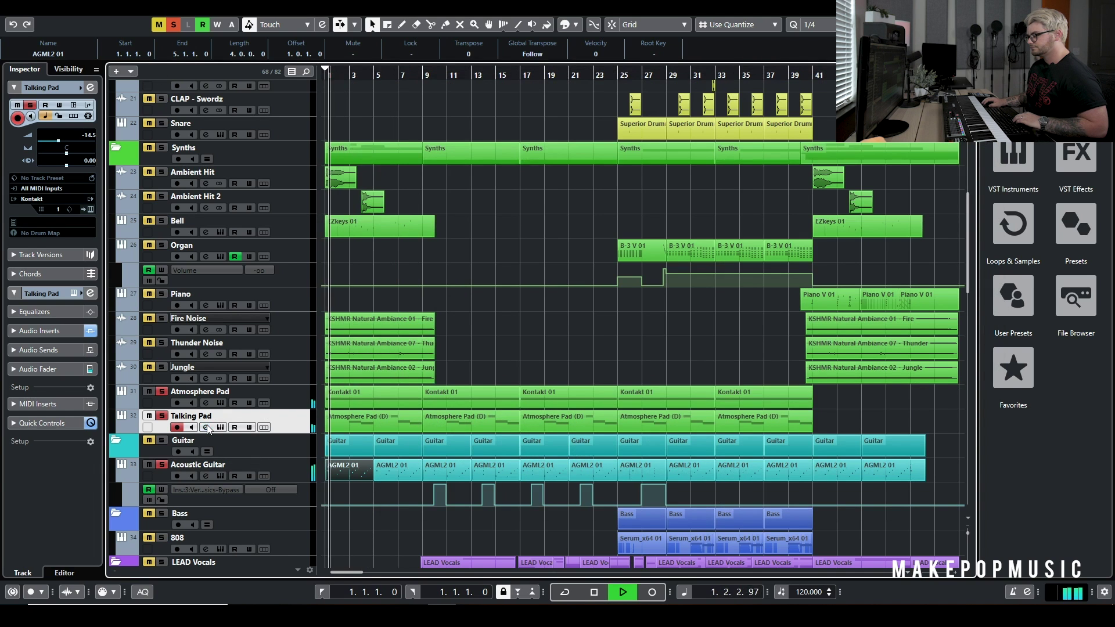
left_click(206, 427)
left_click(206, 427)
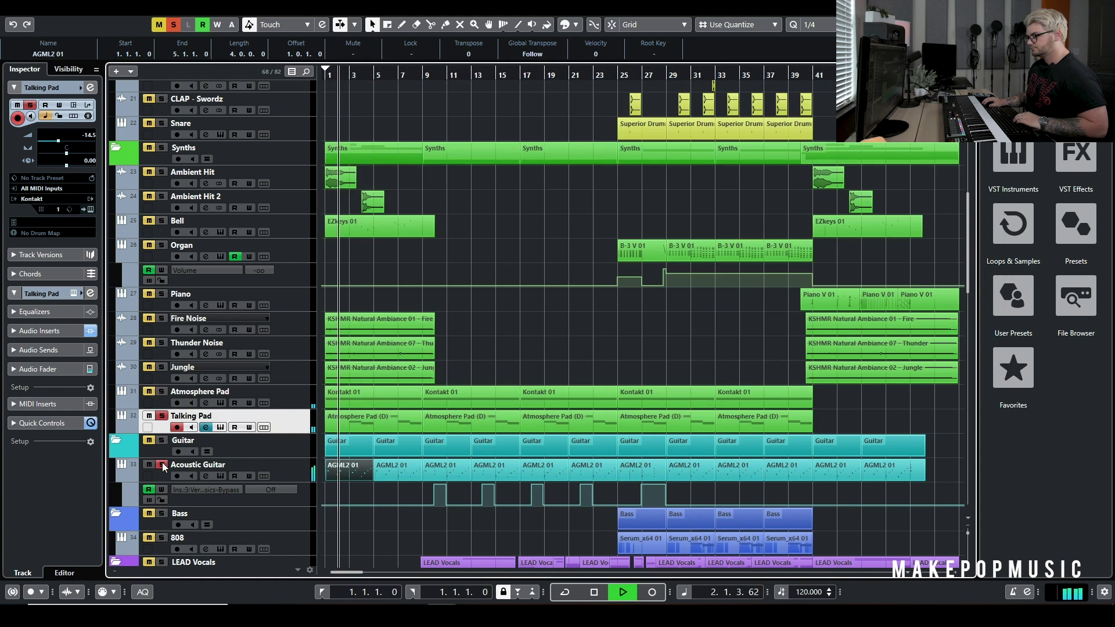
left_click(207, 427)
key("space")
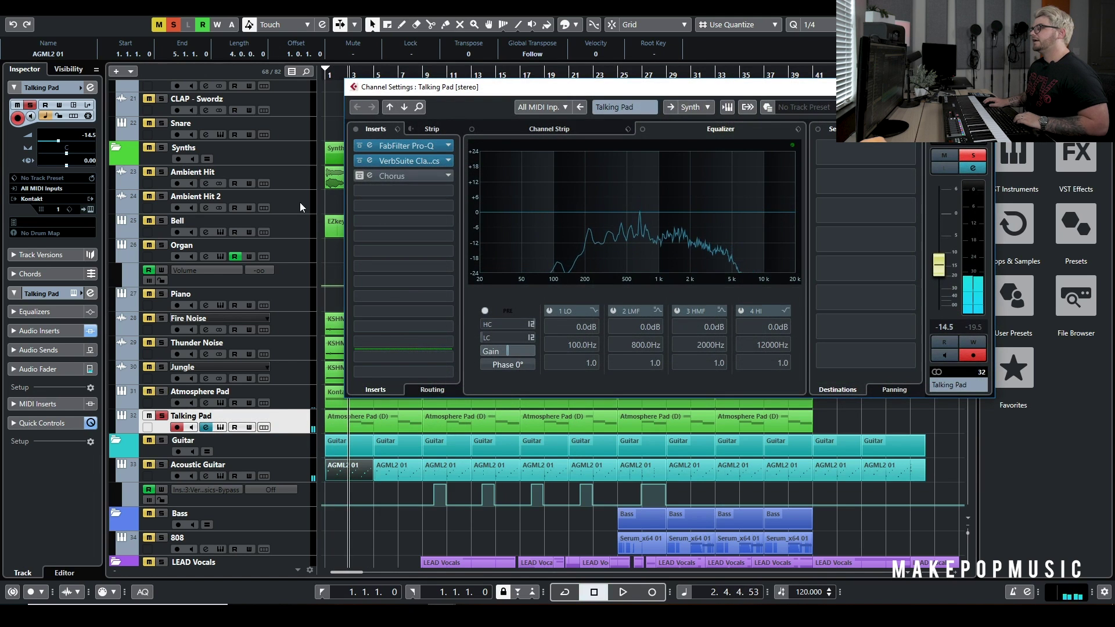
Enable the Talking Pad's Chorus insert and continue playback to bar 6, adding the Atmosphere Pad and Acoustic Guitar to the solo
left_click(359, 177)
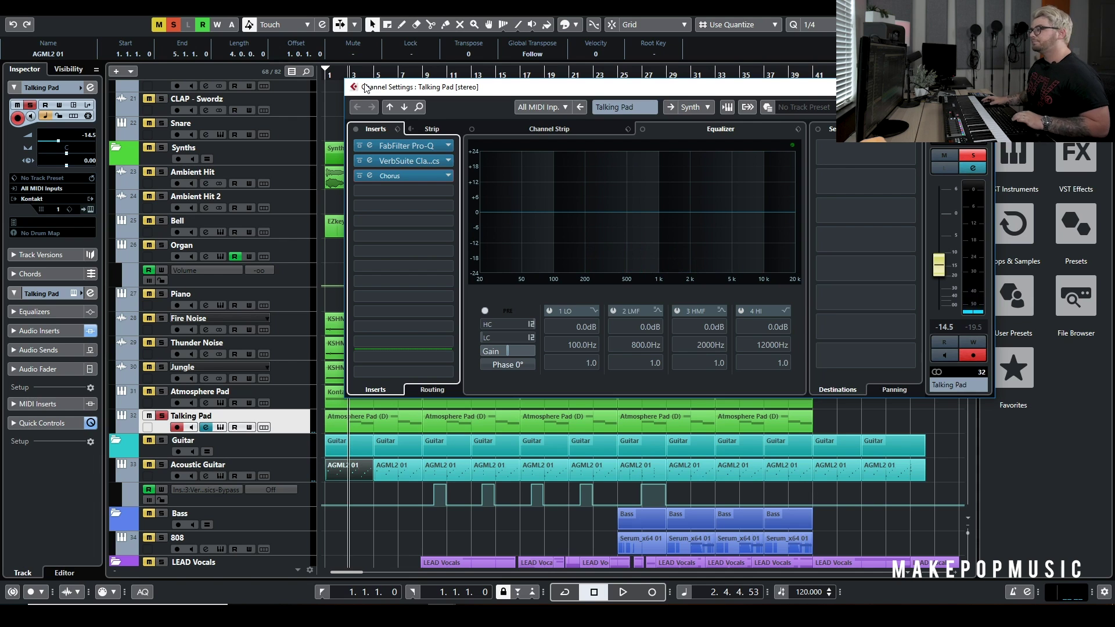
key("Escape")
key("space")
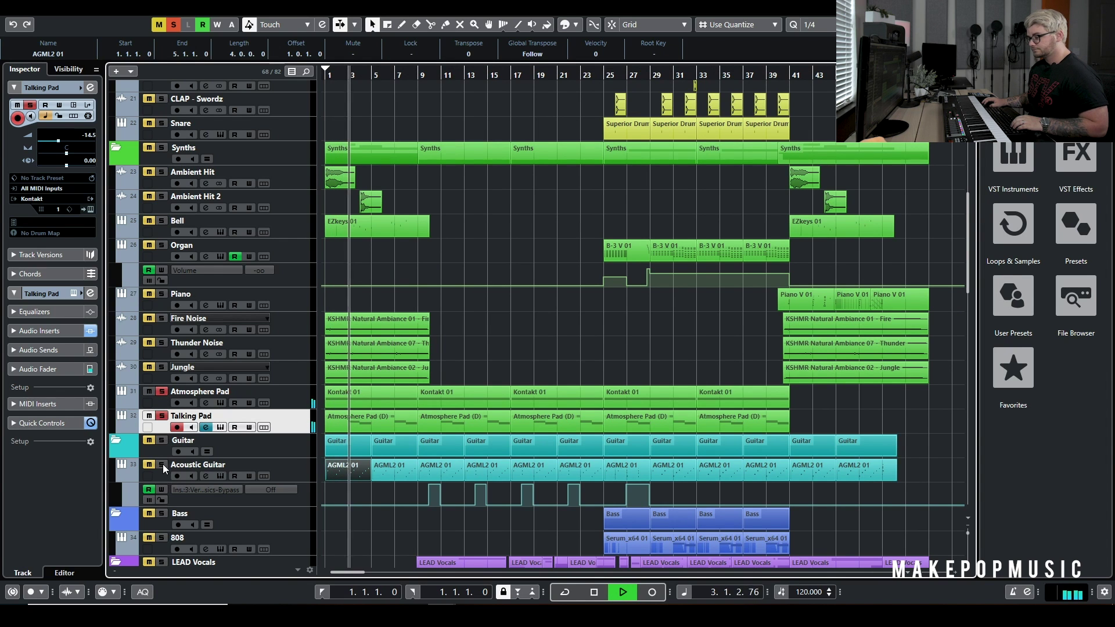
scroll(302, 439, "down", 3)
scroll(357, 416, "up", 3)
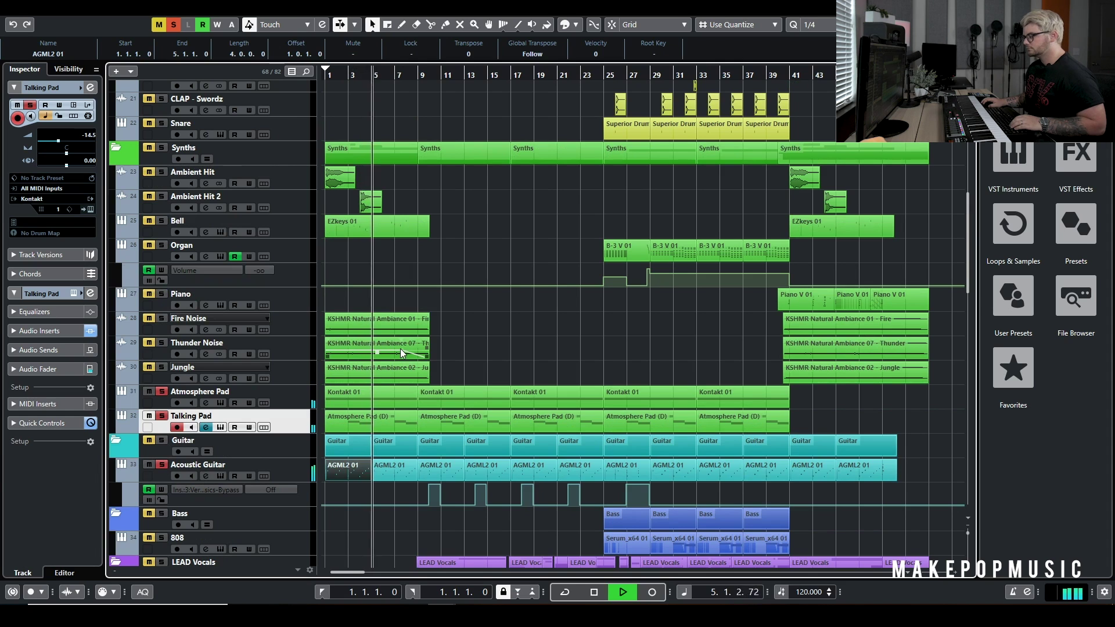
key("space")
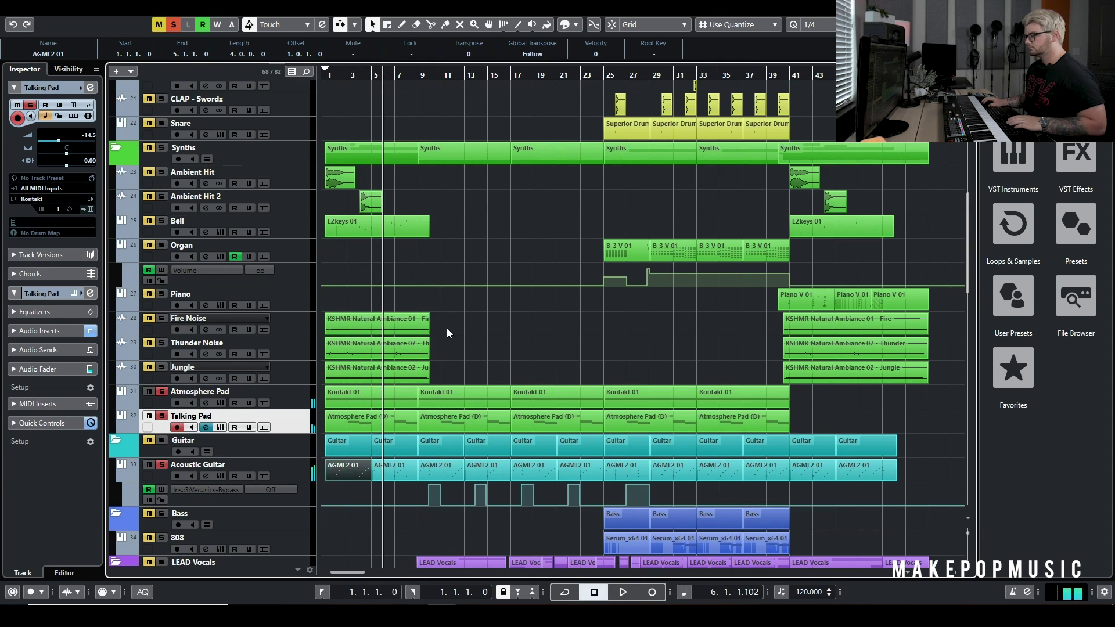
Clear all solos, then solo the Bell, Atmosphere Pad, Talking Pad and Acoustic Guitar tracks from the song start
left_click(173, 25)
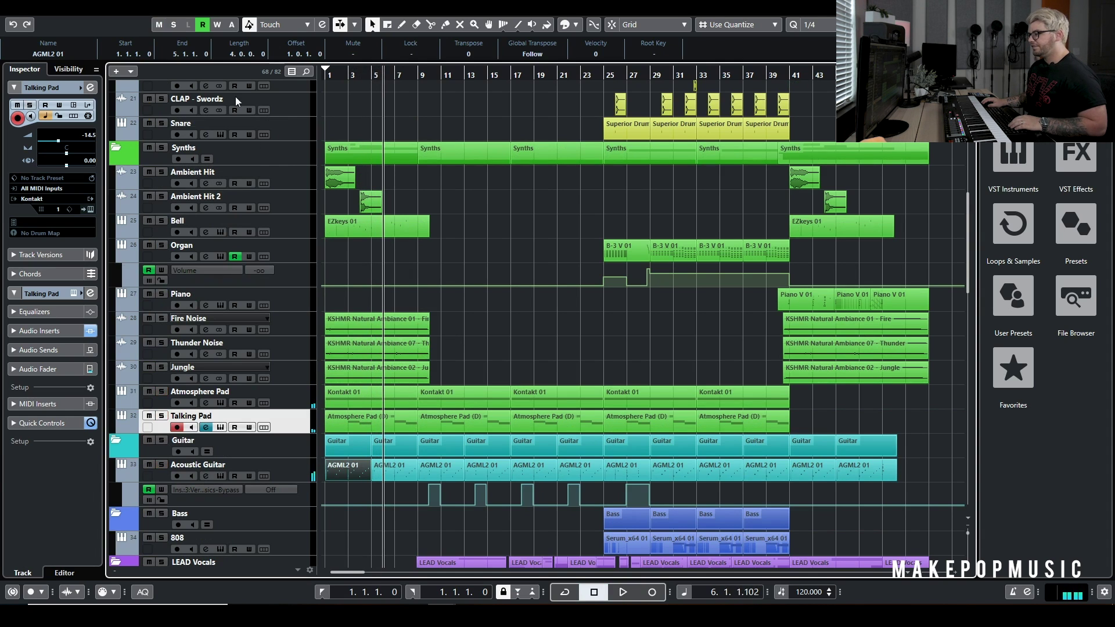
left_click(161, 221)
left_click(162, 417)
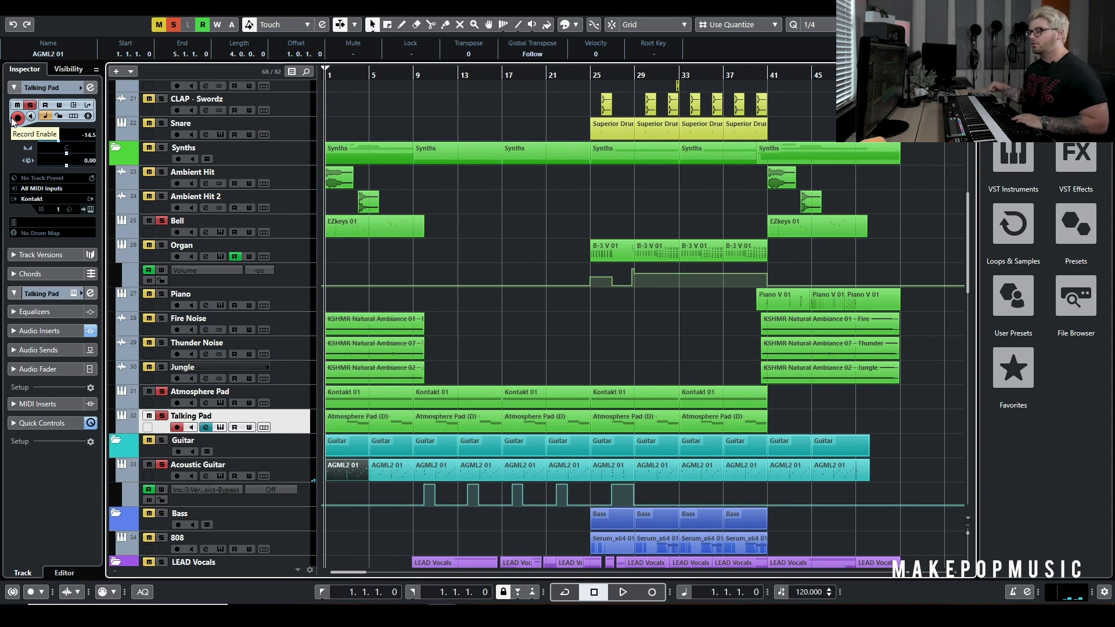
View the Bell track's EZkeys instrument and channel settings, then play the soloed tracks from the song start
left_click(259, 220)
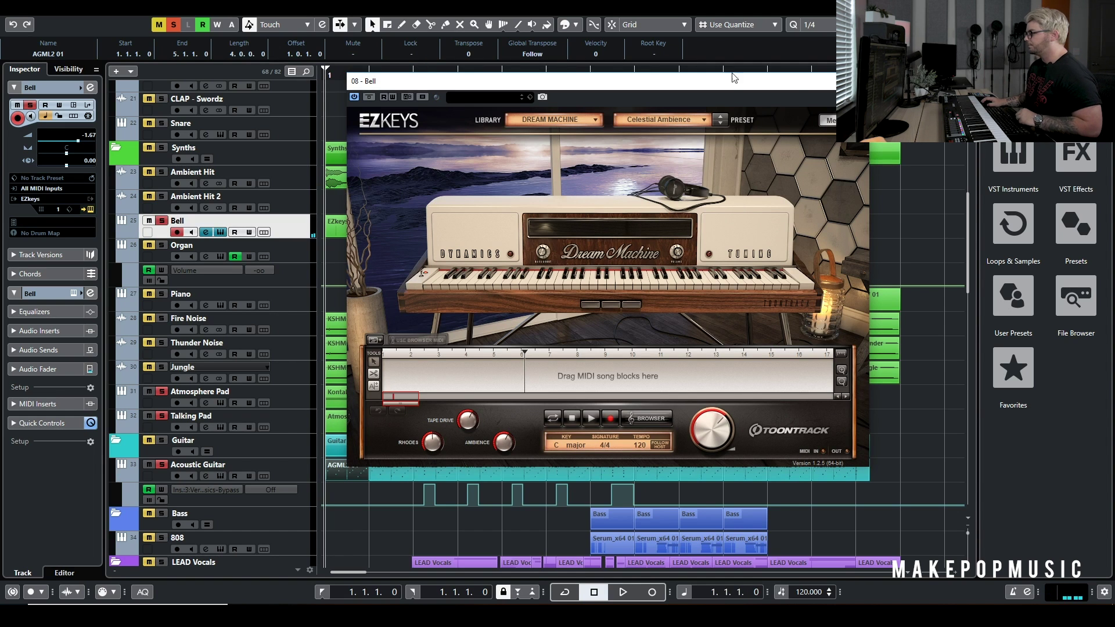
left_click(857, 82)
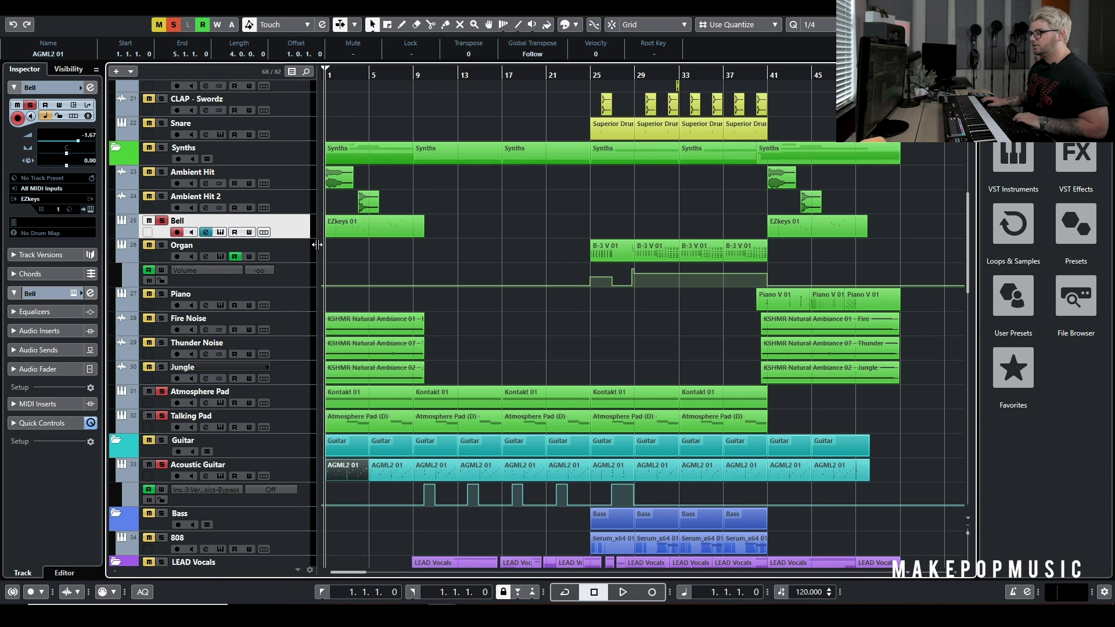
left_click(221, 233)
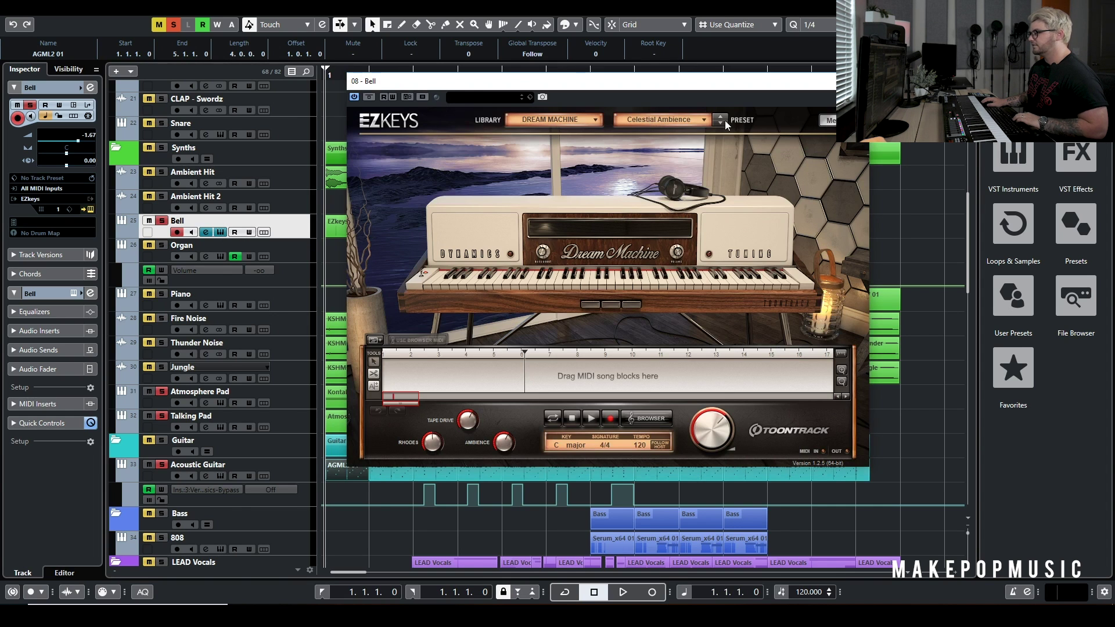
left_click(221, 232)
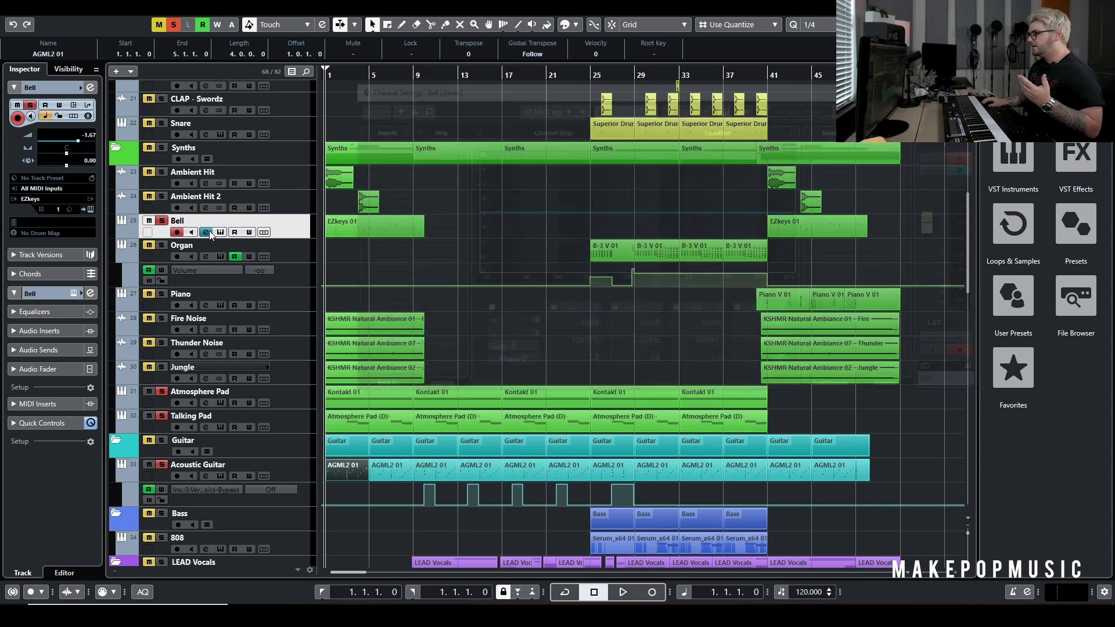
left_click(206, 232)
left_click(985, 86)
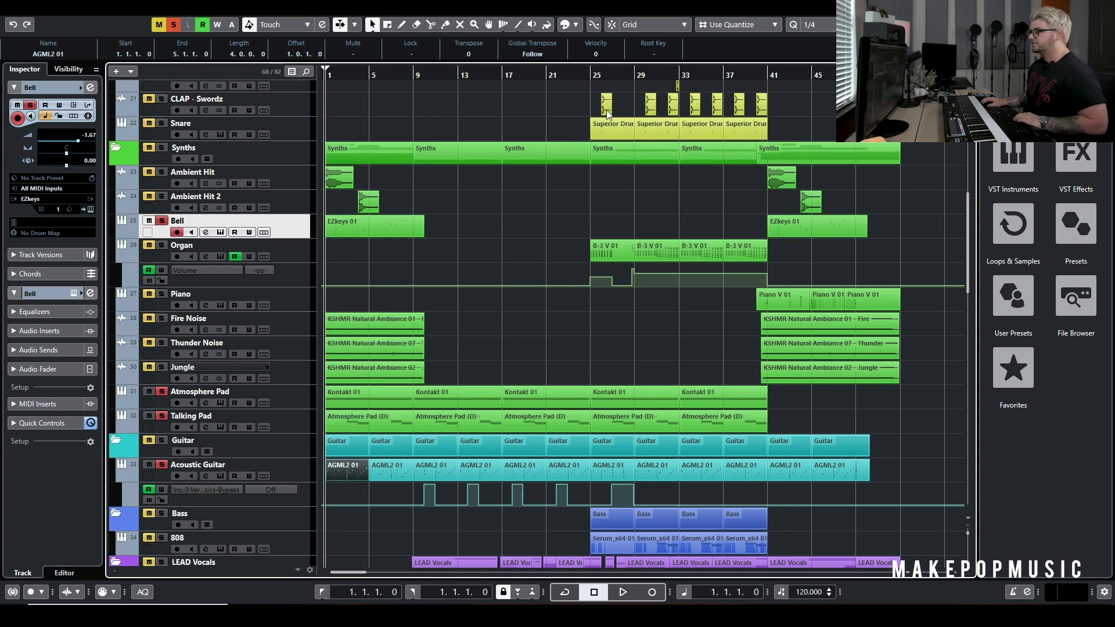
key("space")
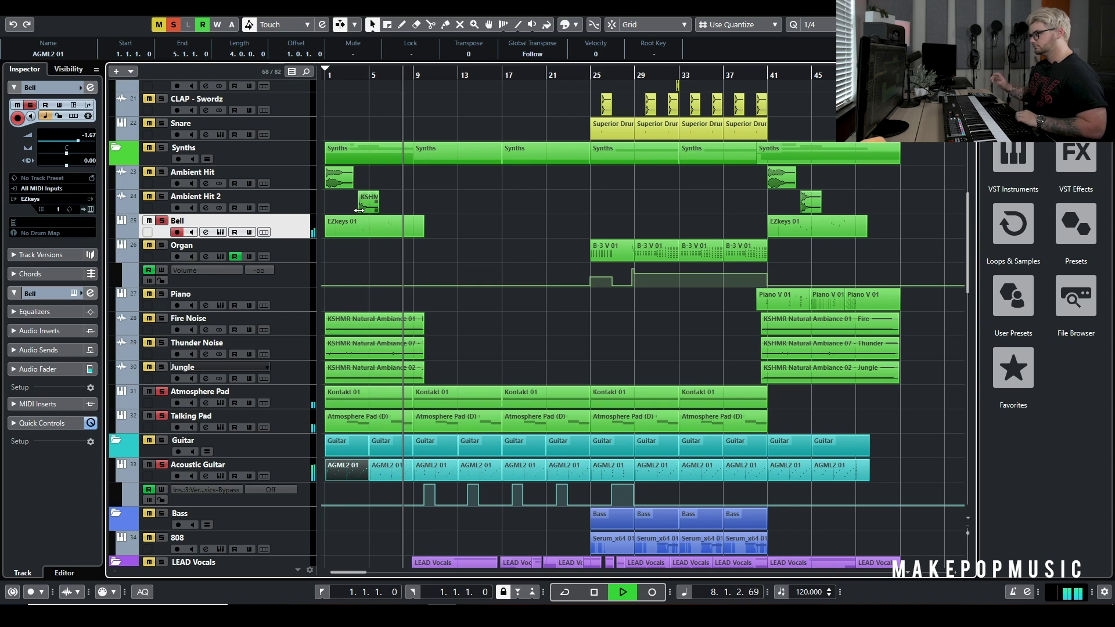
Stop playback, add the Fire Noise, Thunder Noise and Jungle tracks to the solo, and return to the song start
left_click(162, 226)
key("space")
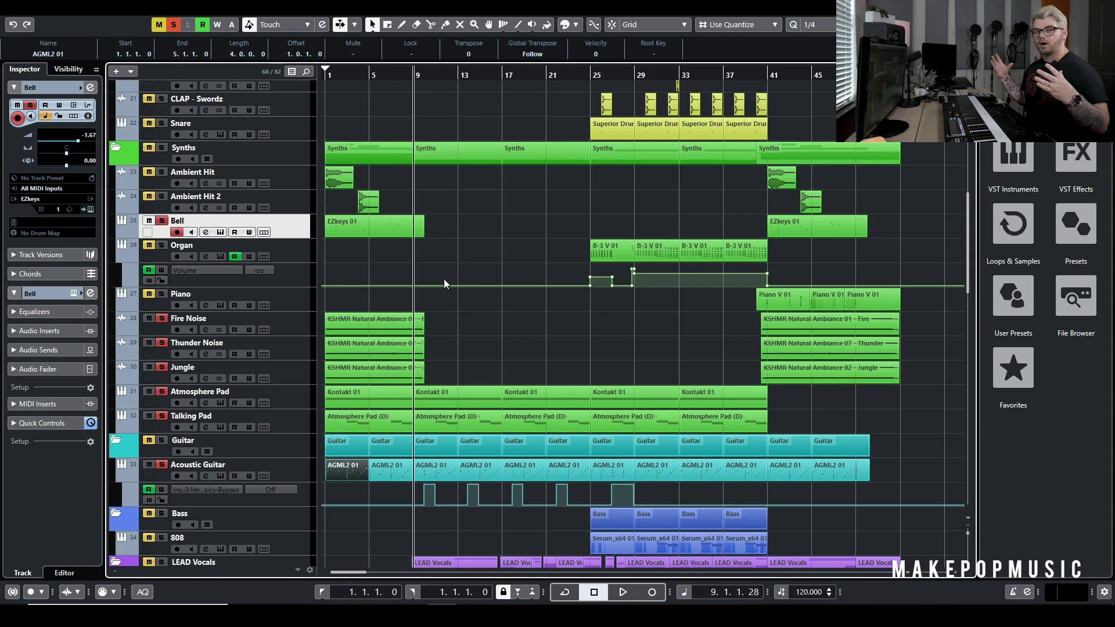
left_click(342, 127)
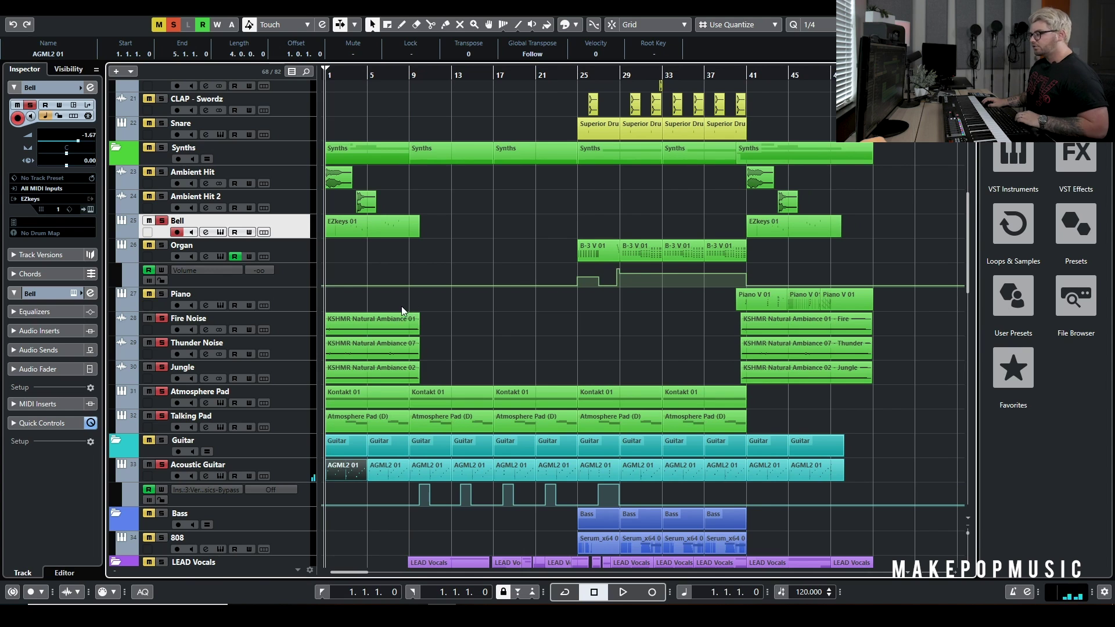
key("h")
key("h")
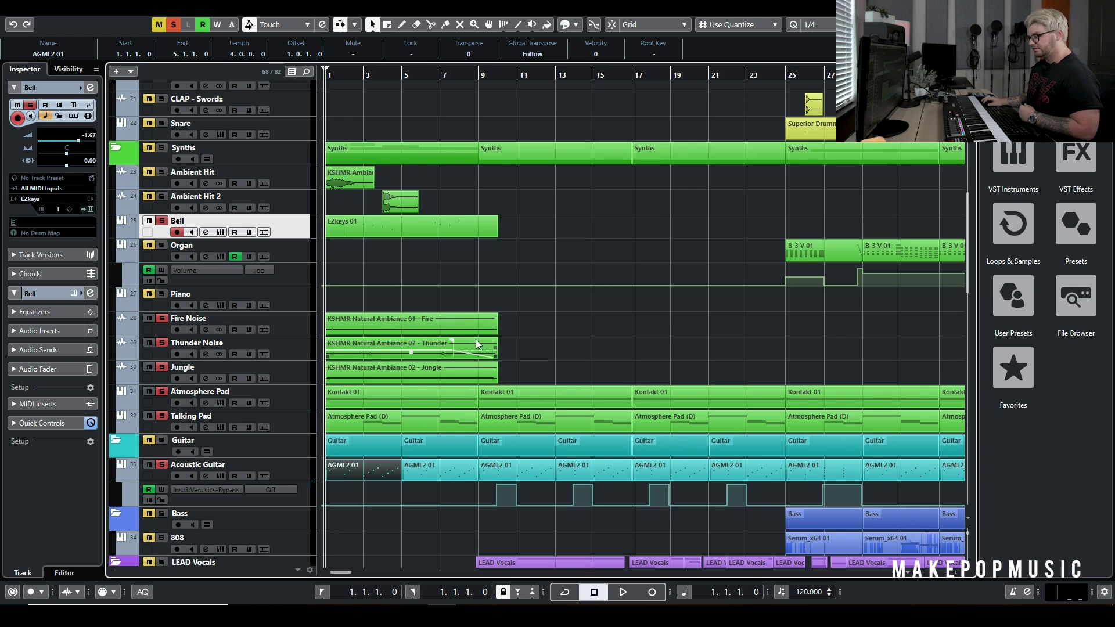
Select the intro's Fire, Thunder and Jungle ambience clips one after another
left_click(425, 329)
left_click(444, 351)
key("Down")
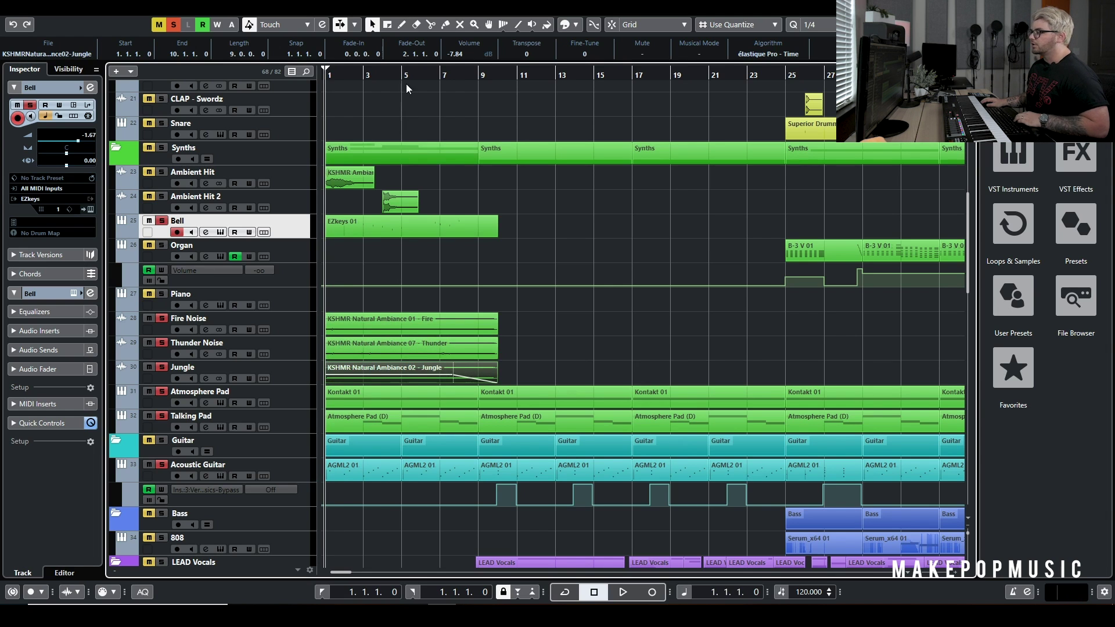
key("g")
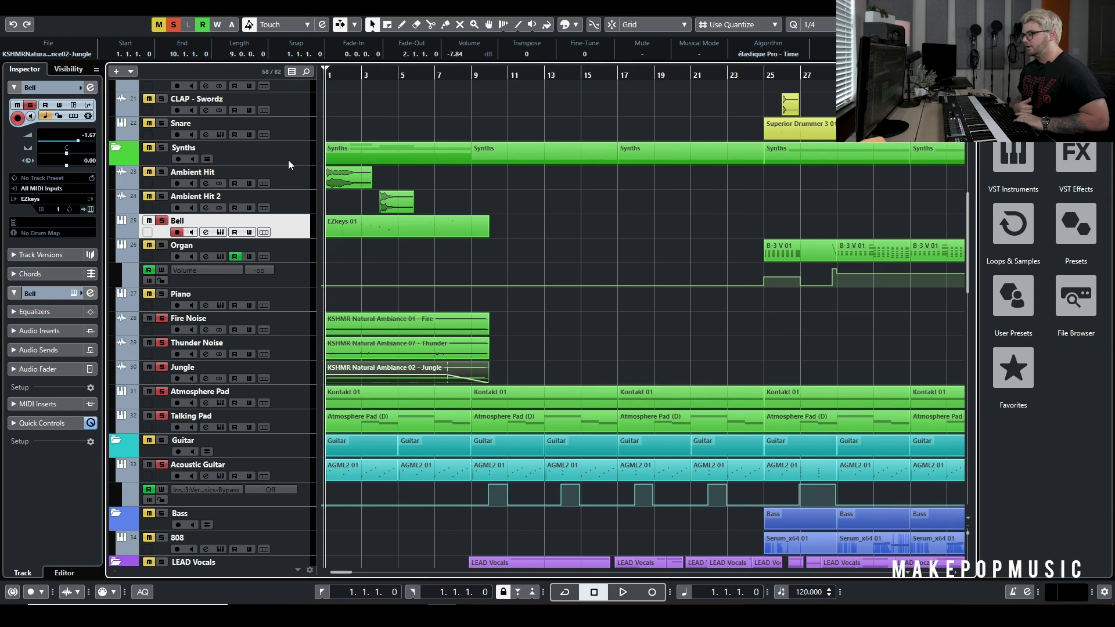
Play the soloed guitar, pad, bell and ambience tracks from the song start to the end of bar 6
key("space")
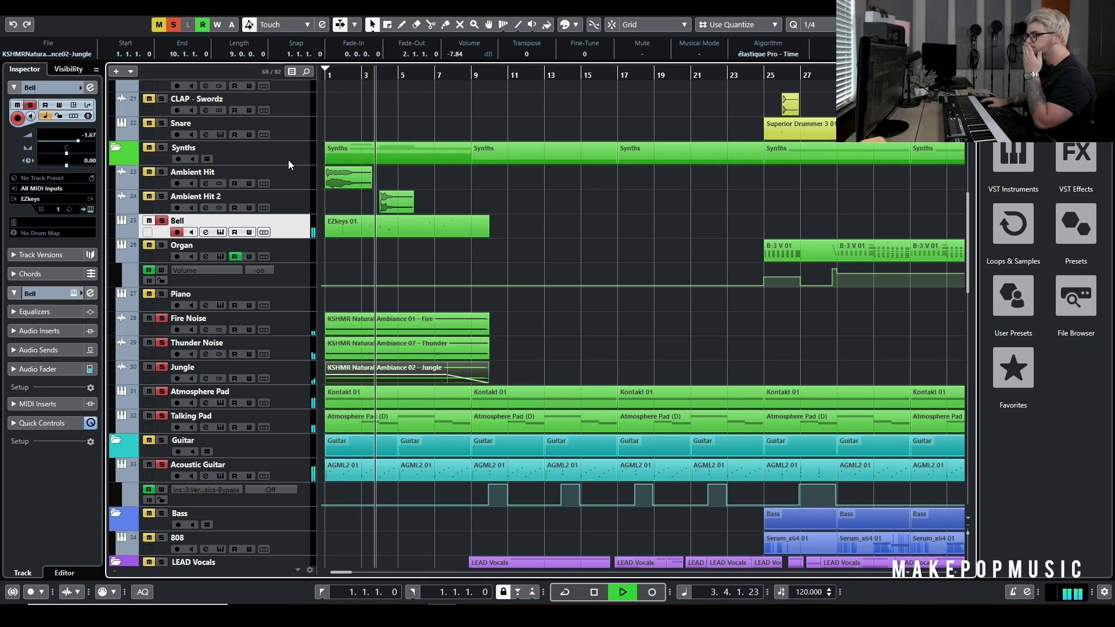
scroll(401, 277, "down", 3)
scroll(404, 277, "up", 3)
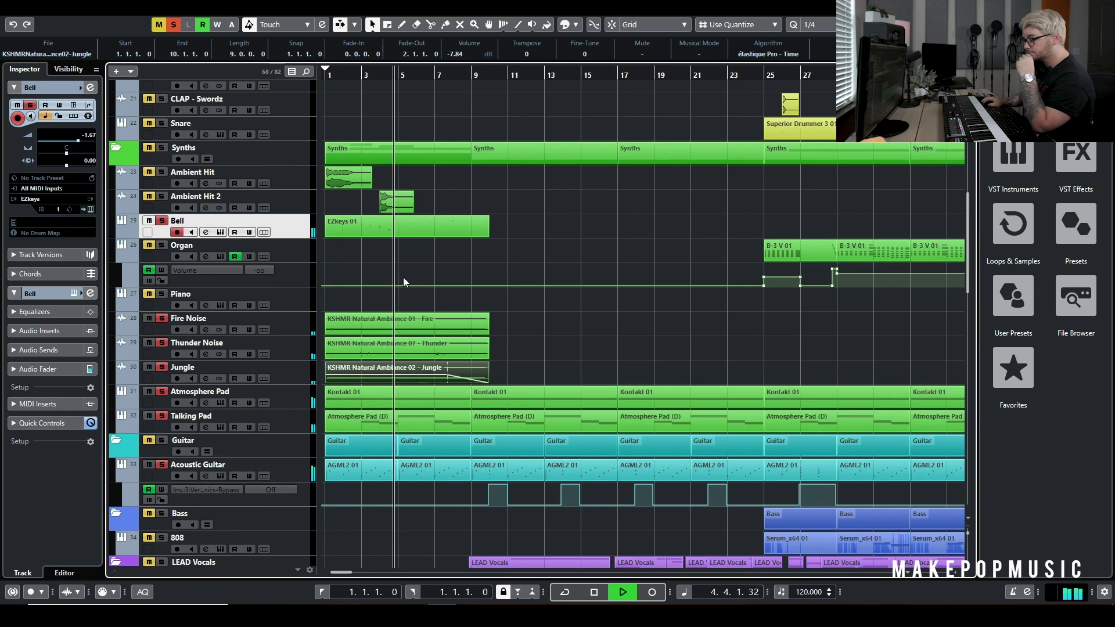
scroll(449, 295, "down", 4)
scroll(445, 293, "down", 4)
scroll(442, 289, "up", 9)
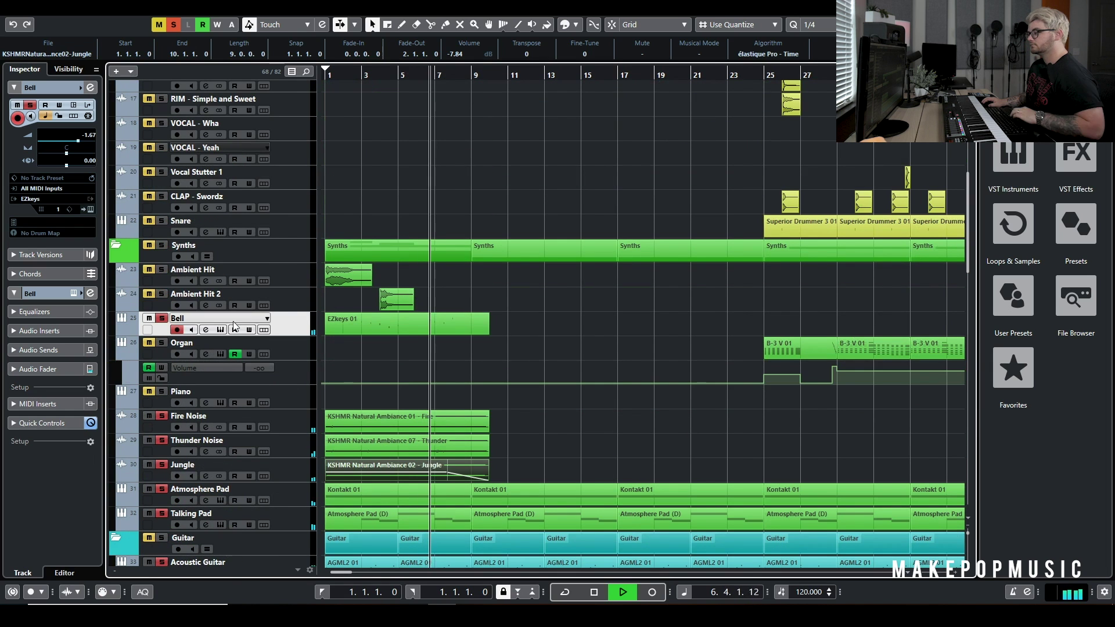
key("space")
Add the Ambient Hit track to the solo, return to the song start, and view that track's channel settings
left_click(161, 267)
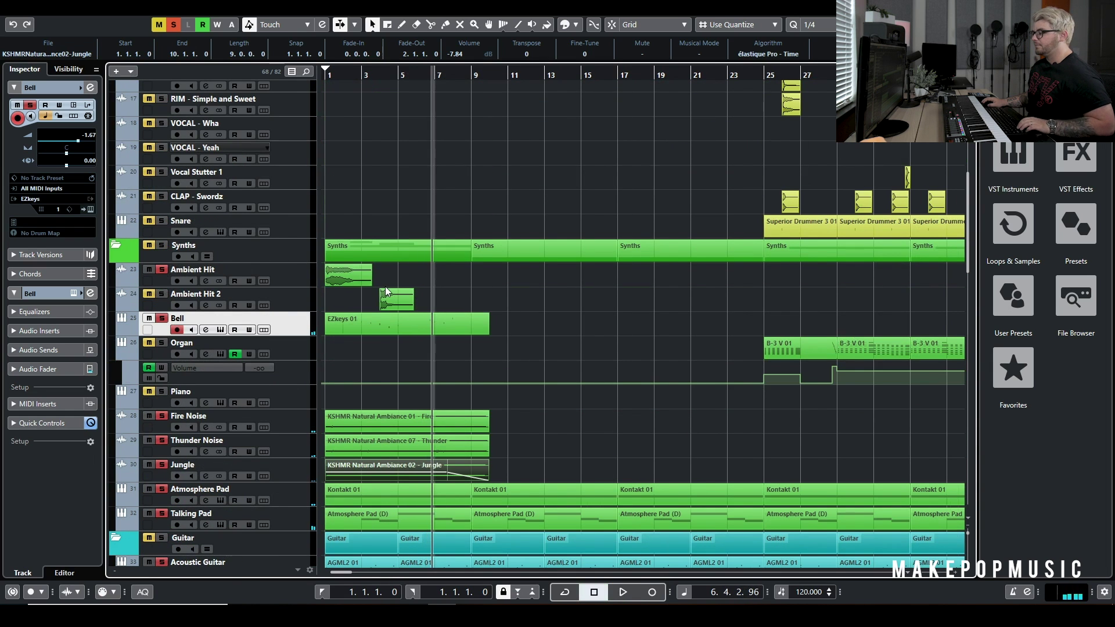
key("h")
key("Home")
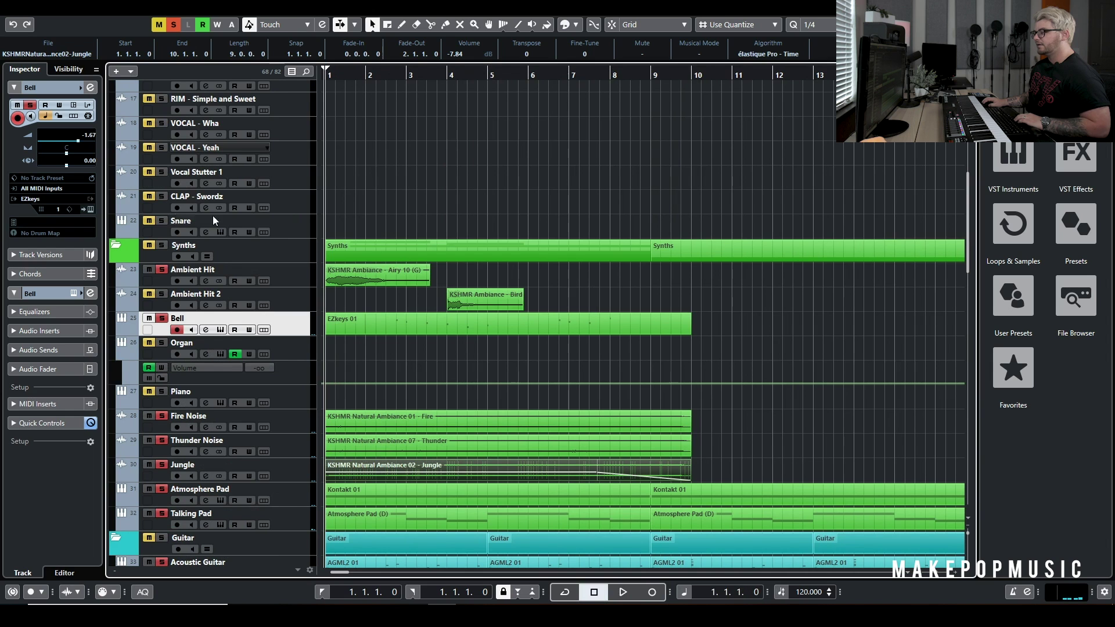
left_click(194, 274)
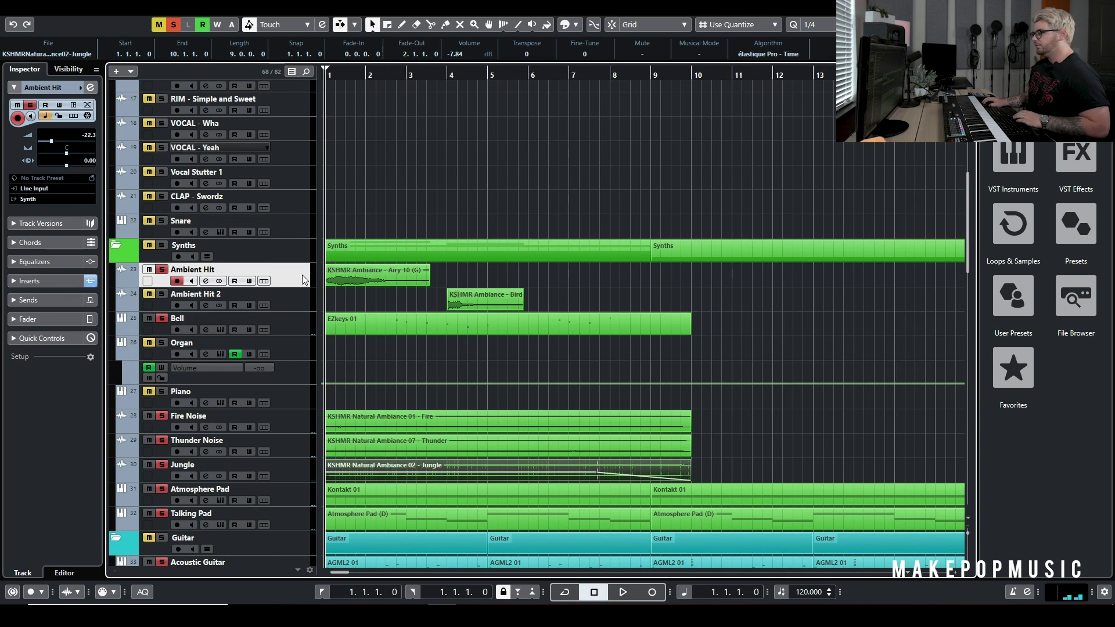
left_click(206, 282)
left_click(985, 87)
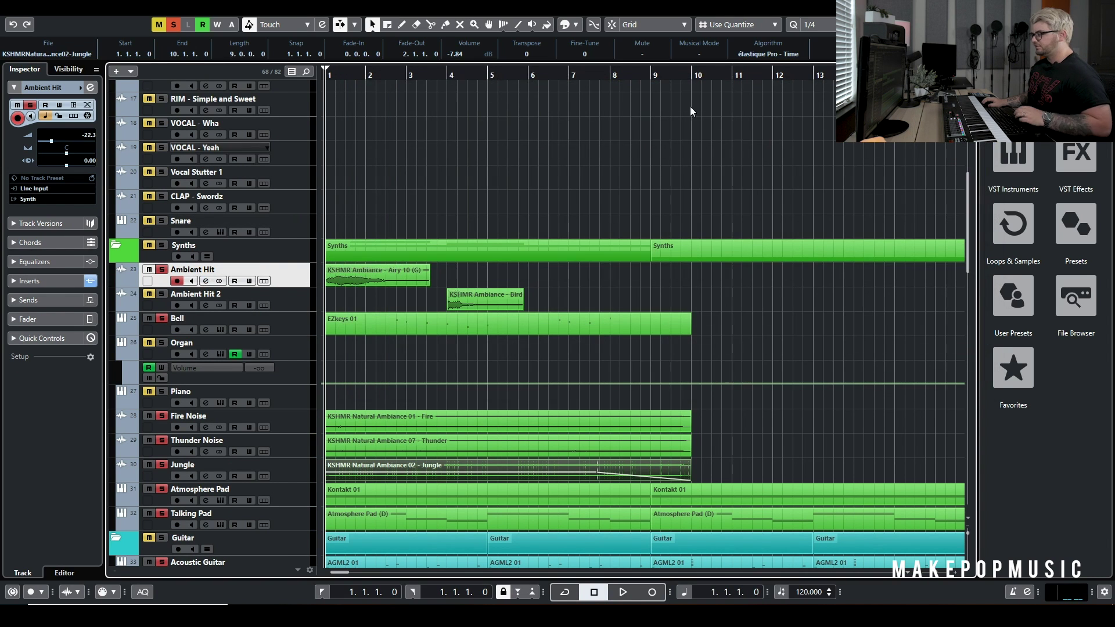
Clear the existing solos, then solo only Ambient Hit and Ambient Hit 2 and play them from the song start through bar 4
key("space")
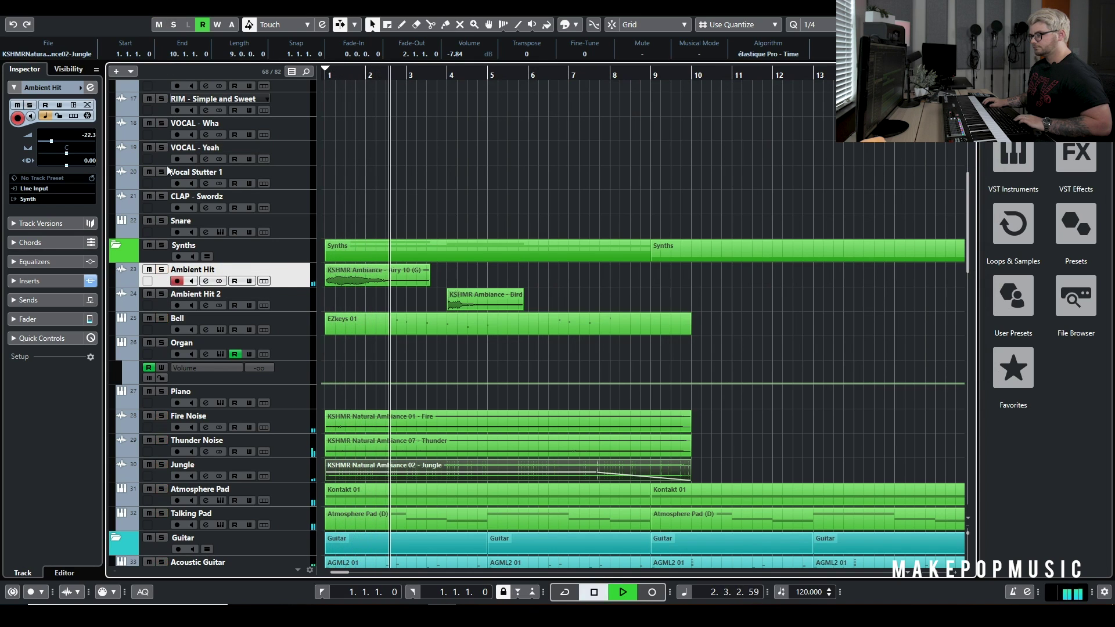
key("space")
key("Home")
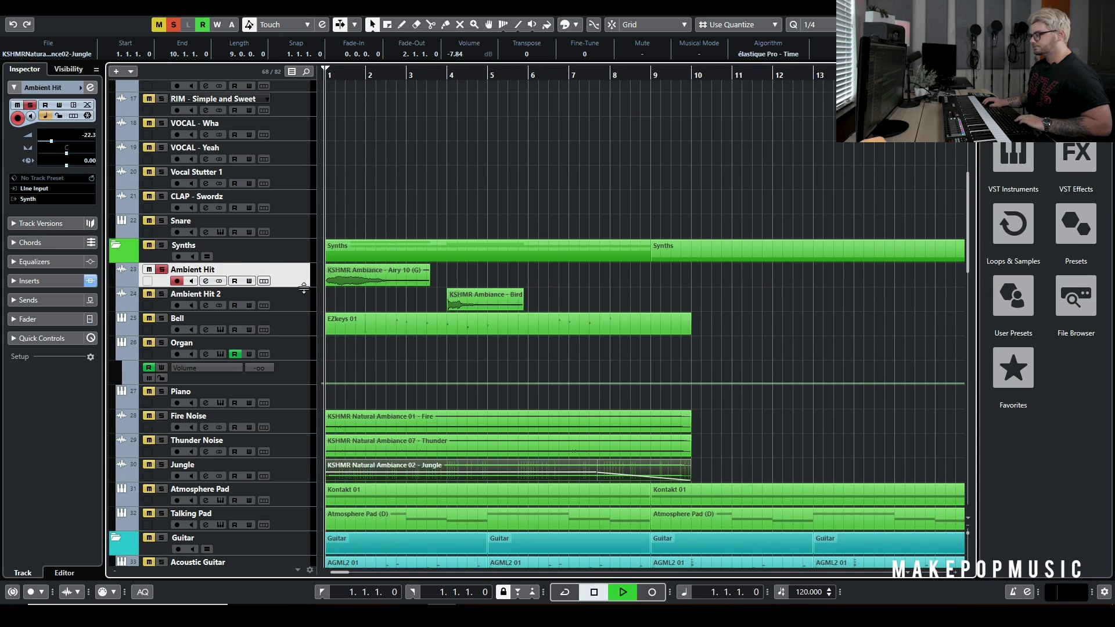
key("space")
left_click(162, 294)
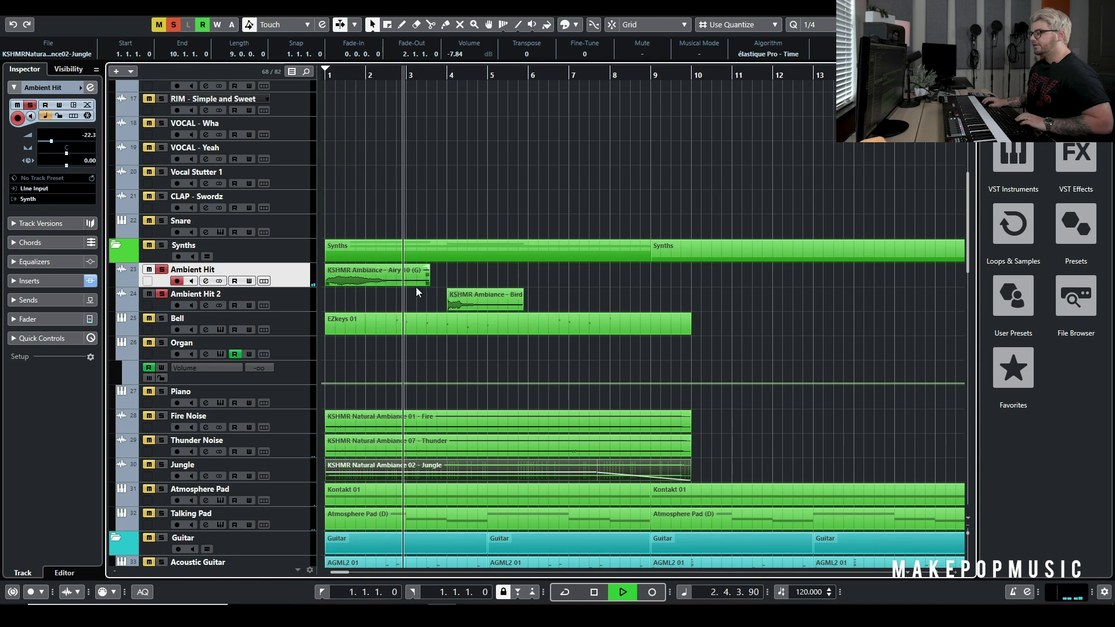
scroll(437, 289, "up", 3, "ctrl")
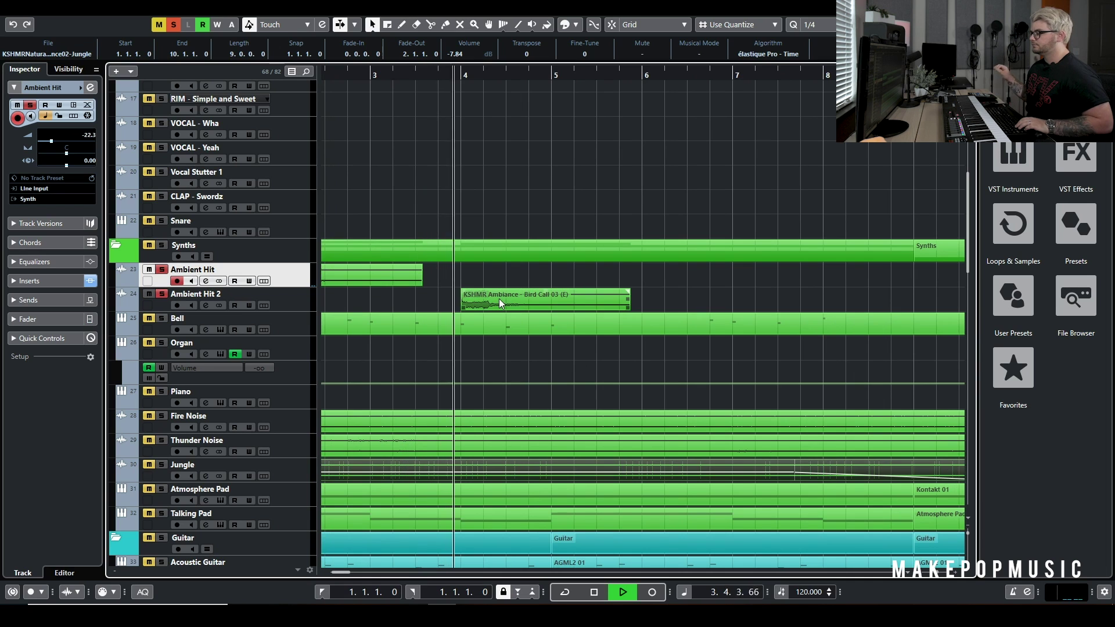
scroll(459, 319, "down", 6, "ctrl")
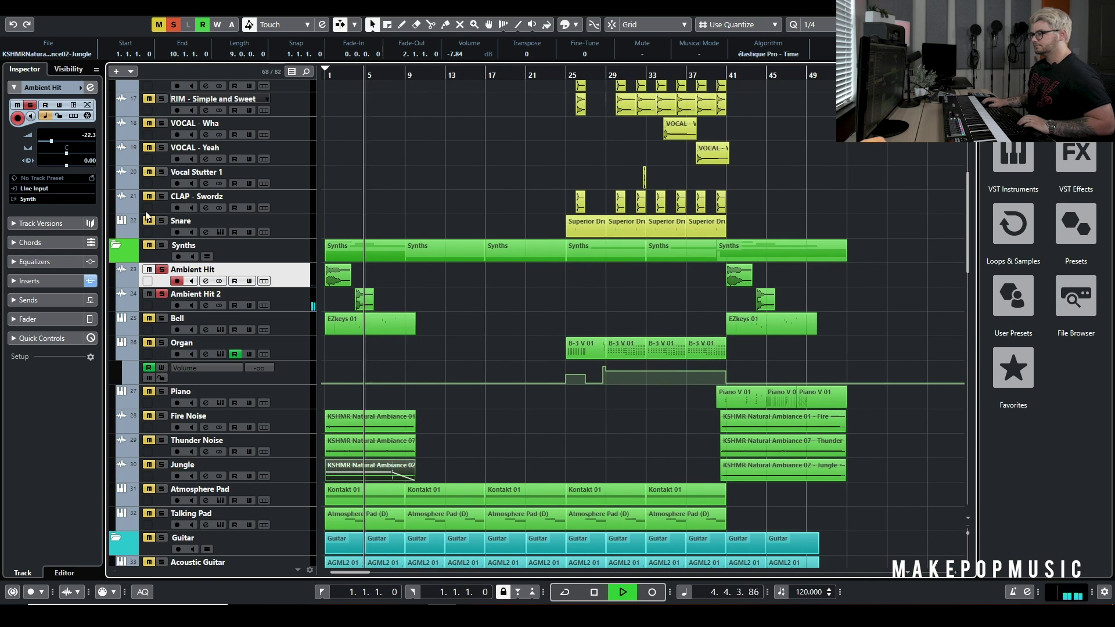
key("space")
Clear all solos and play the full arrangement from the song start to bar 5
left_click(176, 26)
key("Home")
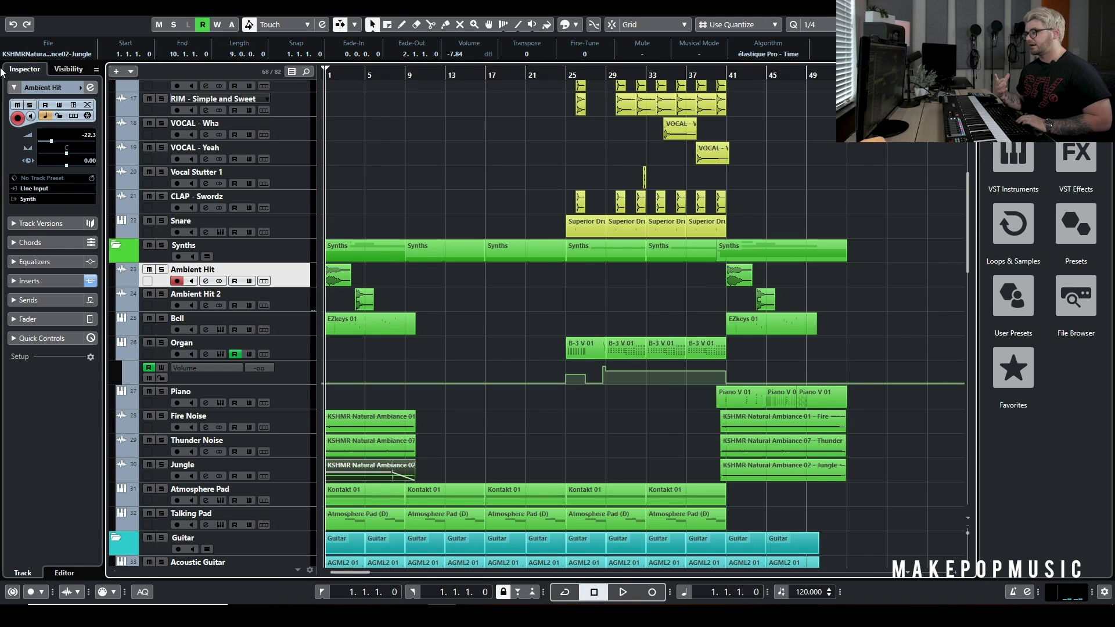
key("space")
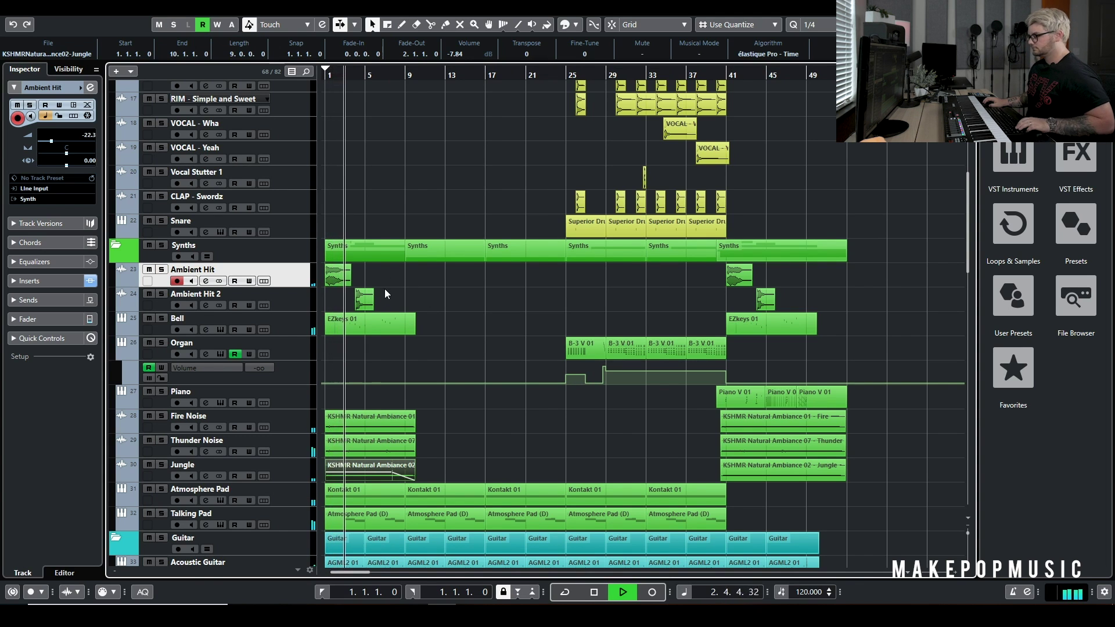
key("h")
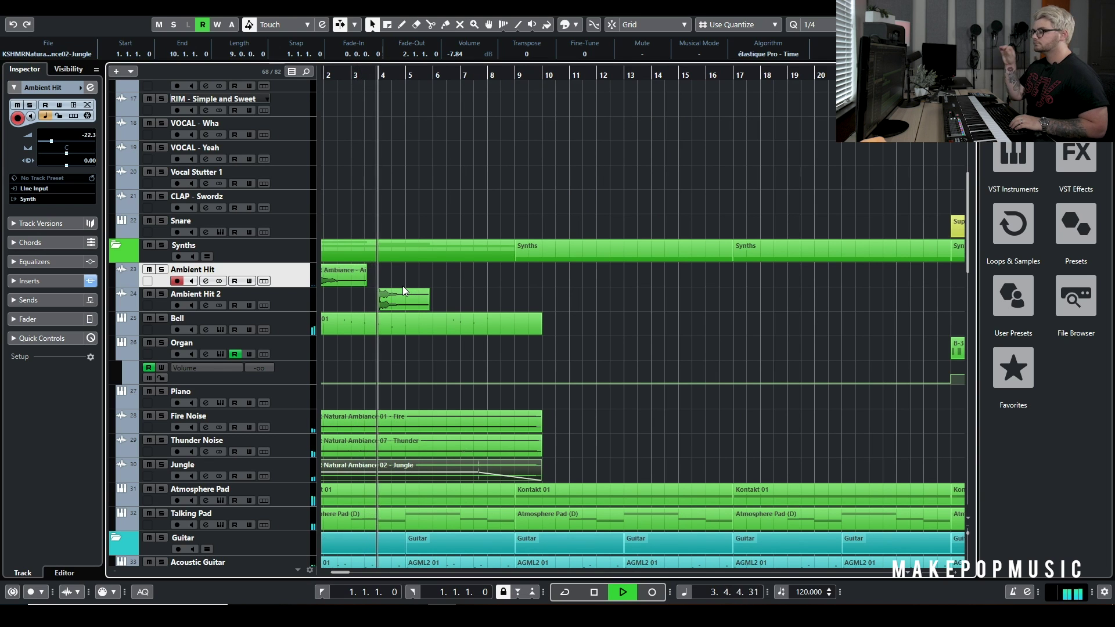
key("shift+f")
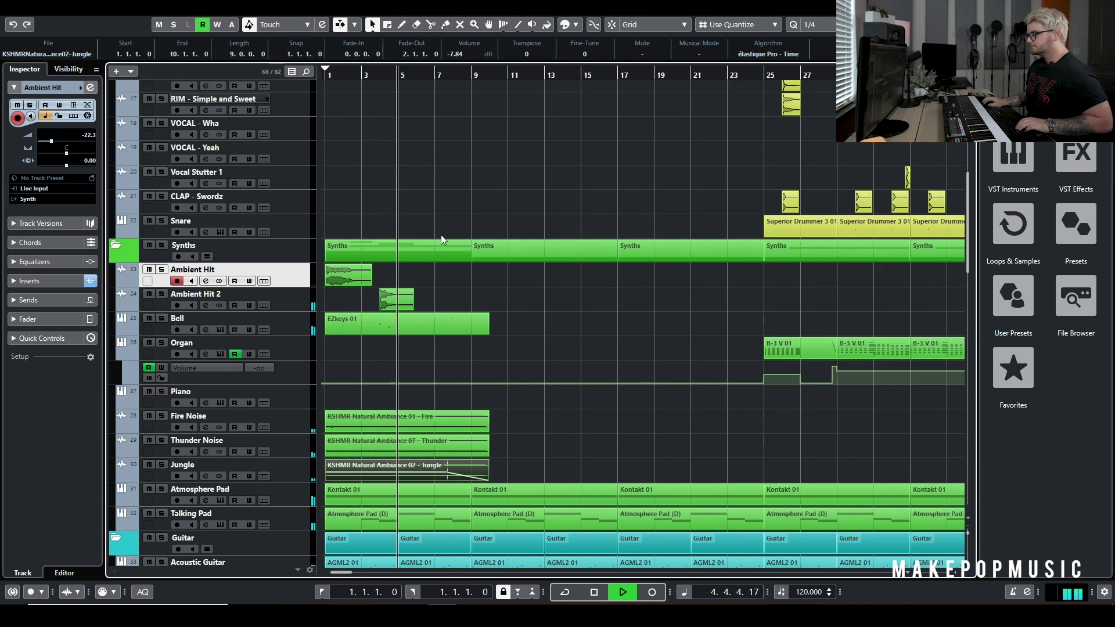
key("space")
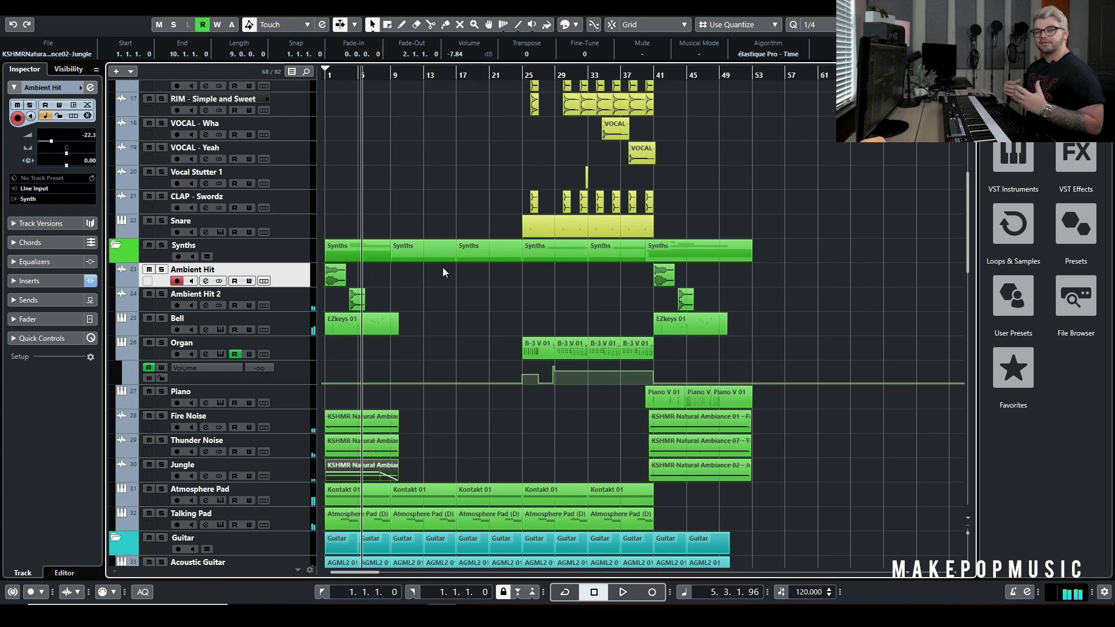
View the LEAD Vocals group's channel settings and its Tremolo plug-in in insert slot 3
scroll(442, 268, "down", 4)
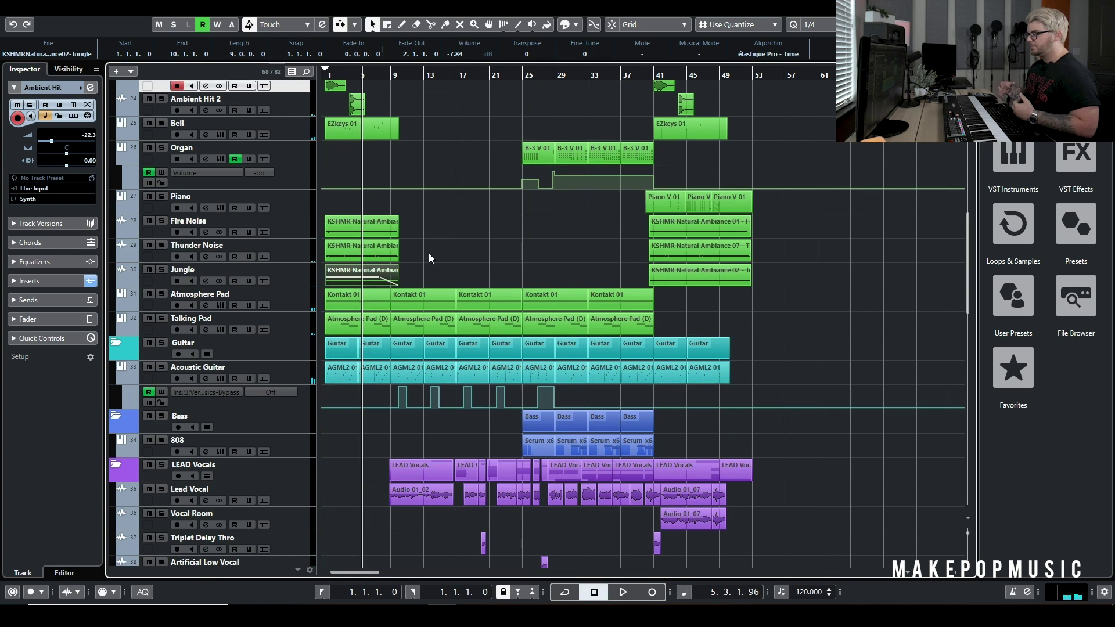
scroll(428, 253, "down", 6)
scroll(423, 236, "up", 5)
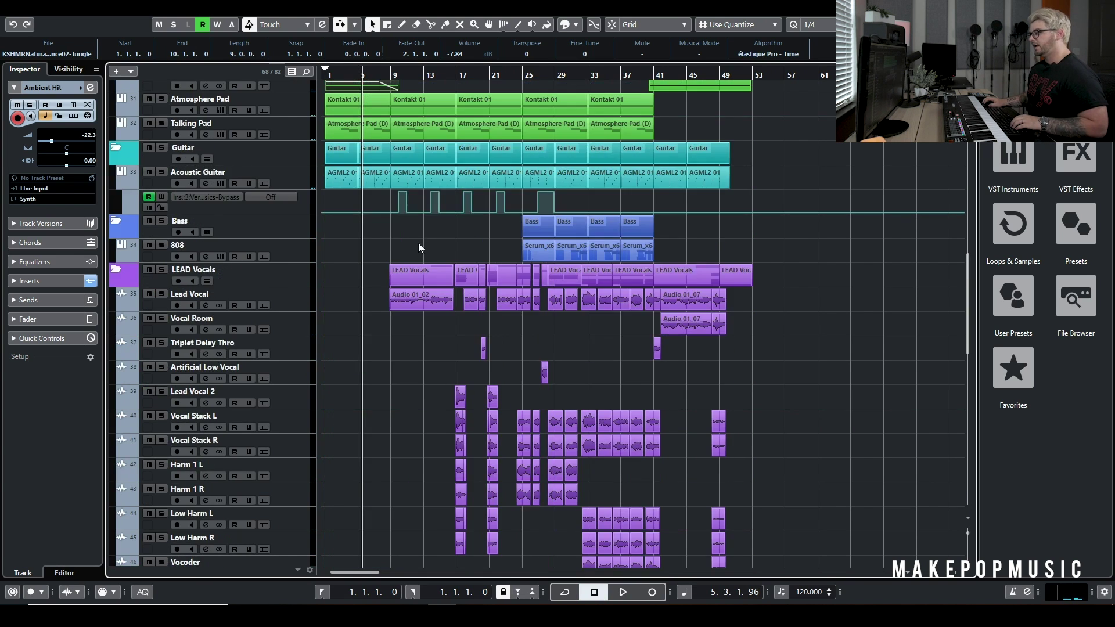
scroll(406, 253, "down", 10)
scroll(244, 395, "down", 6)
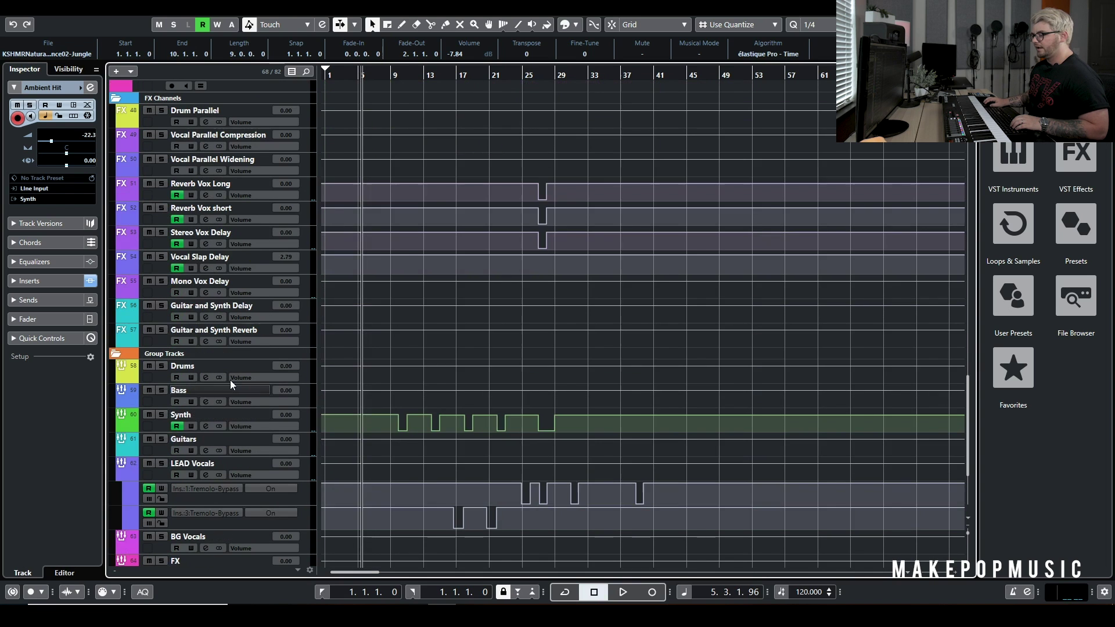
scroll(208, 478, "down", 2)
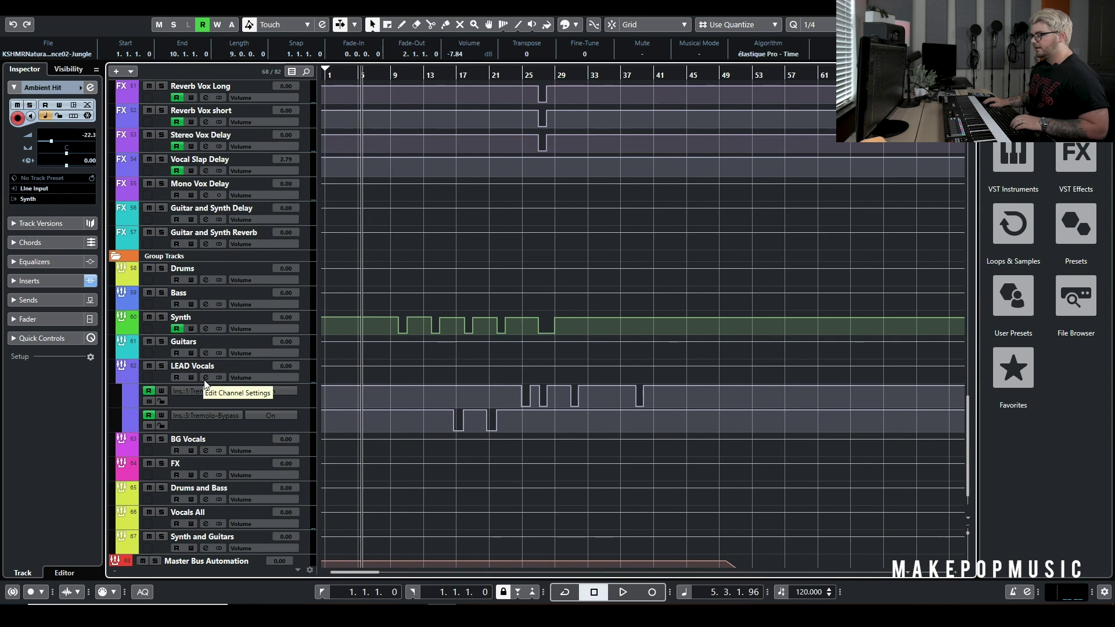
left_click(206, 377)
left_click(403, 173)
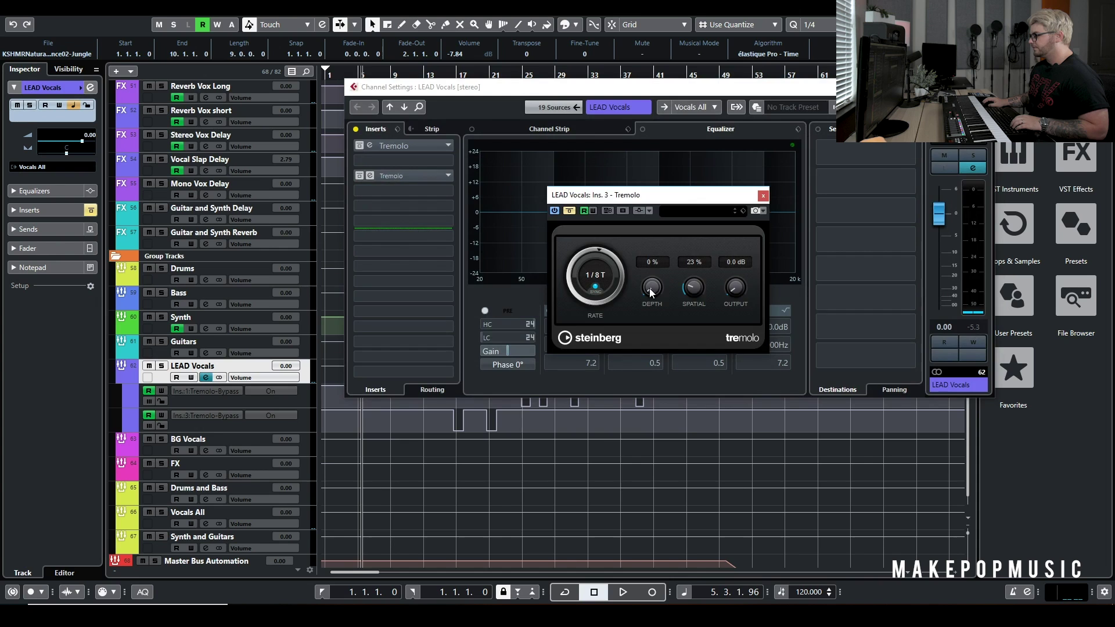
scroll(381, 127, "up", 15)
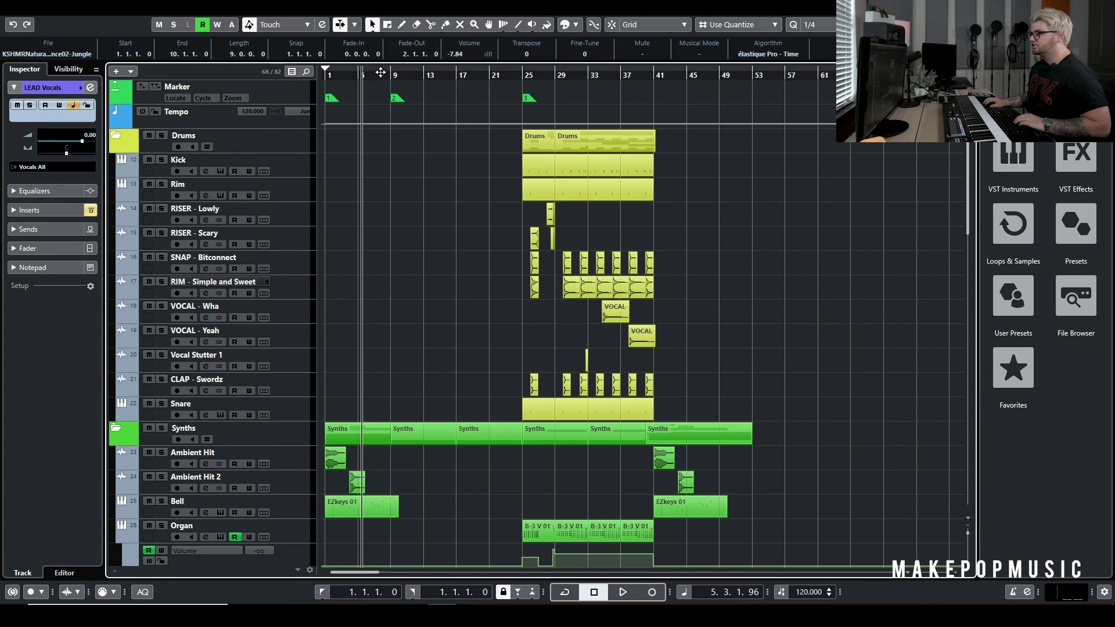
Highlight the intro ambience clips, then the Atmosphere Pad and Talking Pad tracks, and move the playhead to bar 7
scroll(381, 127, "down", 8)
scroll(381, 127, "up", 2)
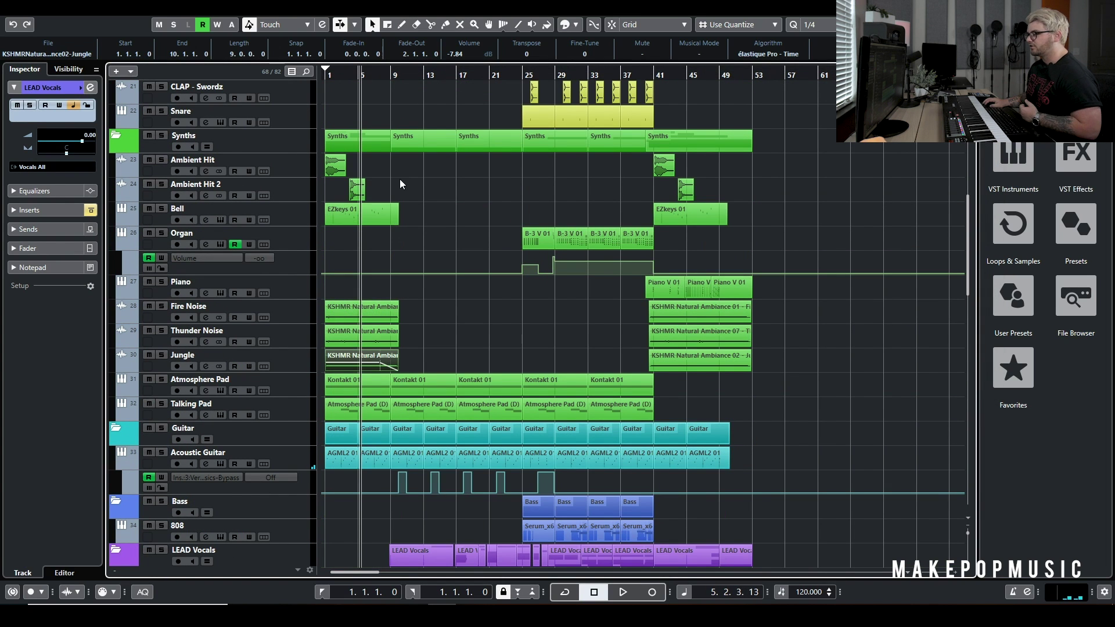
left_click_drag(403, 183, 334, 350)
left_click(458, 349)
scroll(455, 332, "down", 2)
left_click(286, 278)
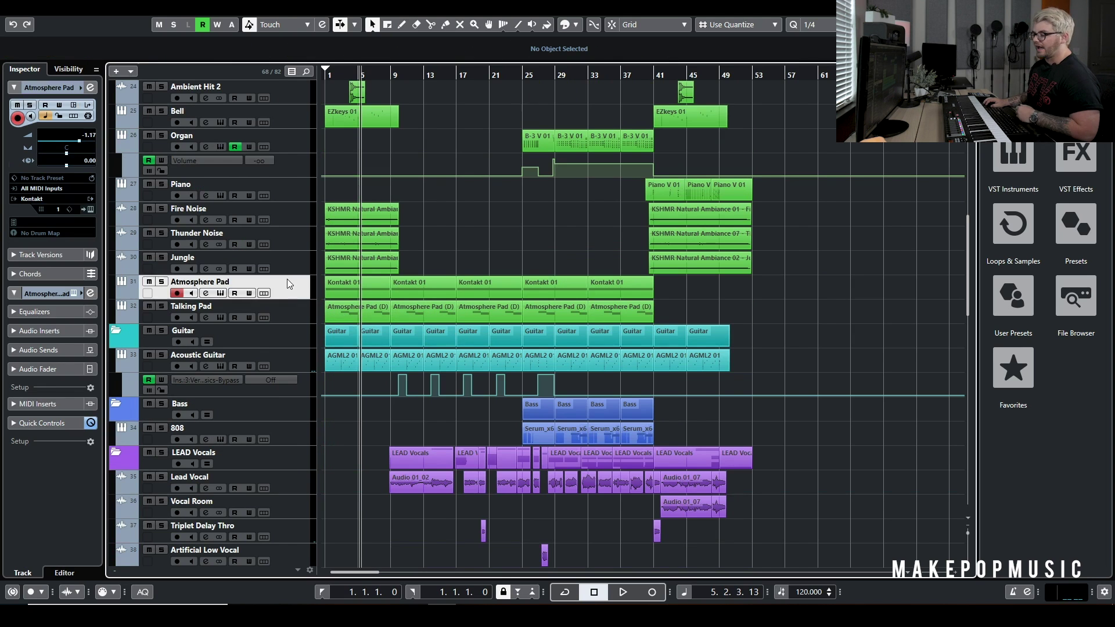
left_click(291, 309)
left_click(380, 85)
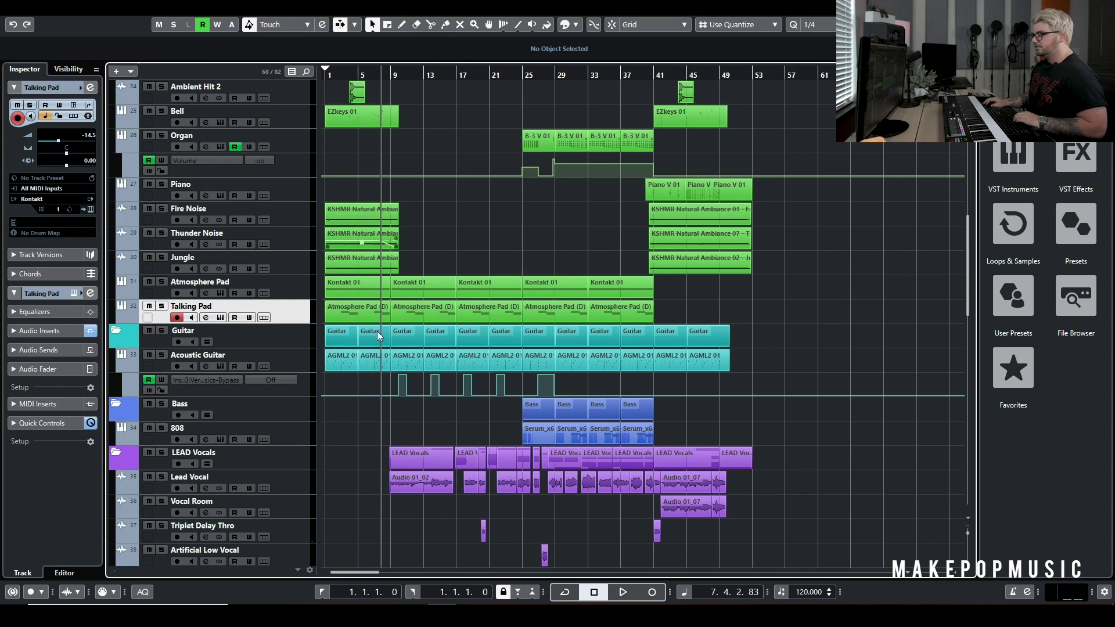
View the Lead Vocal track's channel settings and C4 Stereo insert, then play the full arrangement from bar 7
left_click(206, 487)
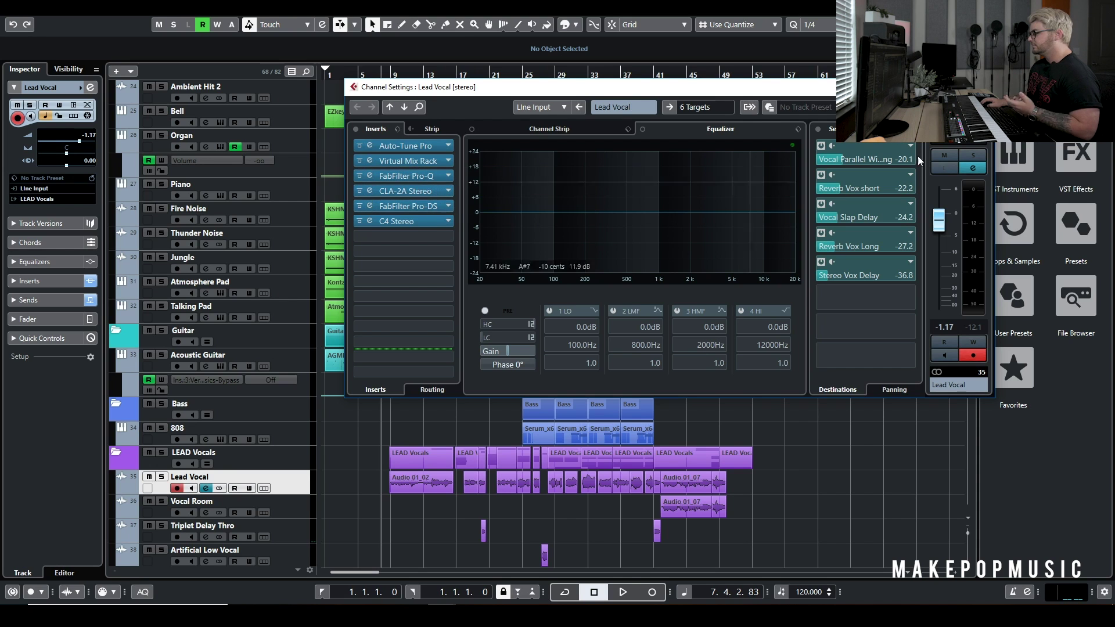
left_click(392, 223)
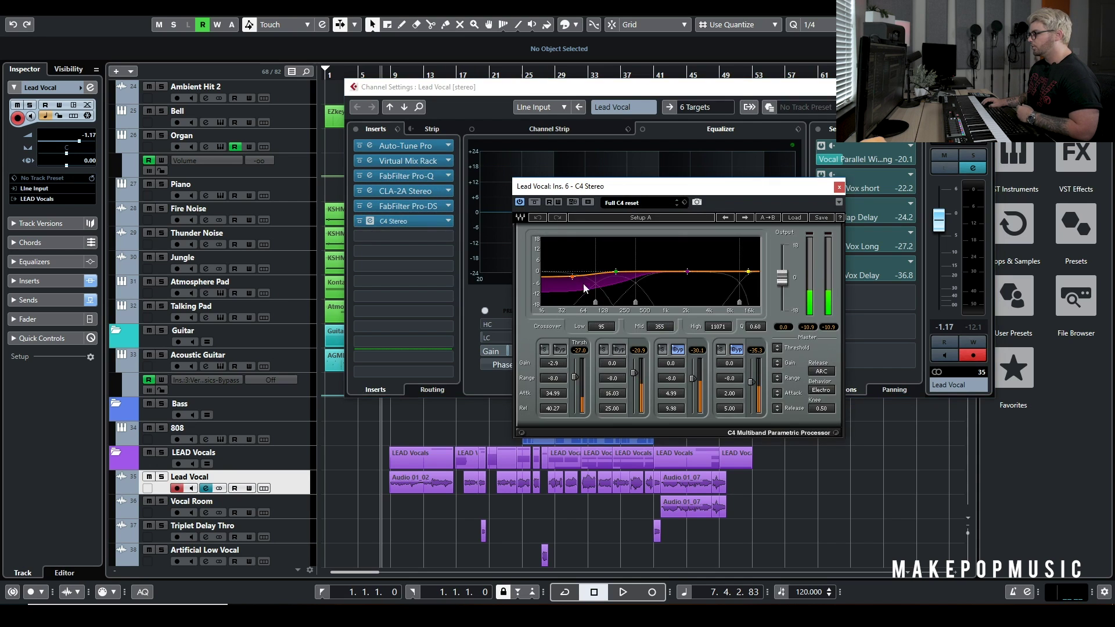
left_click(841, 191)
left_click(986, 87)
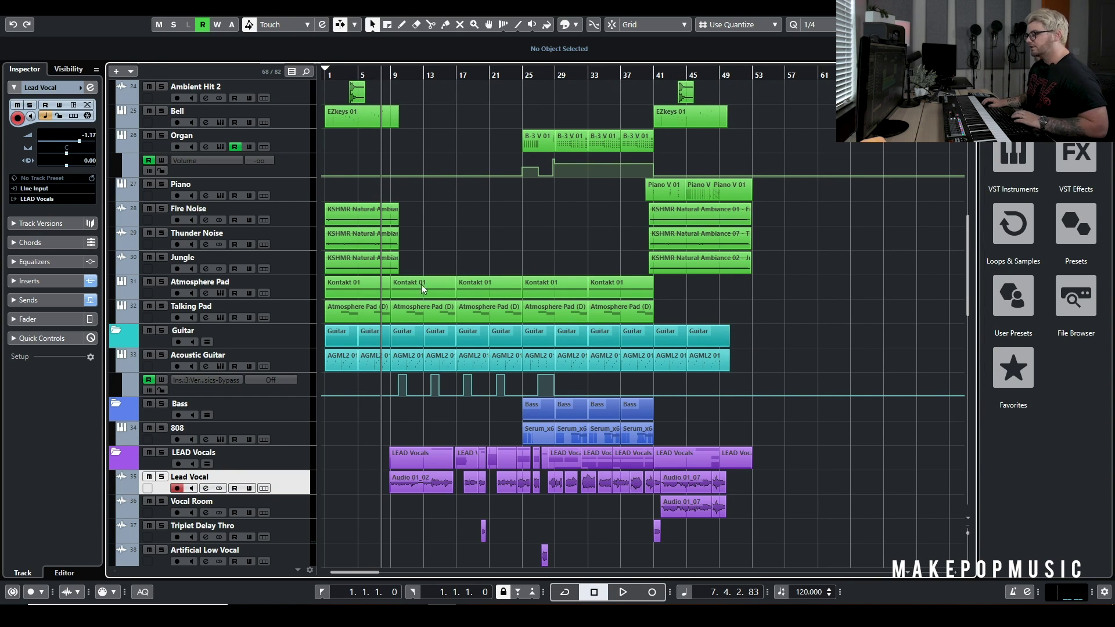
key("space")
scroll(439, 227, "down", 4)
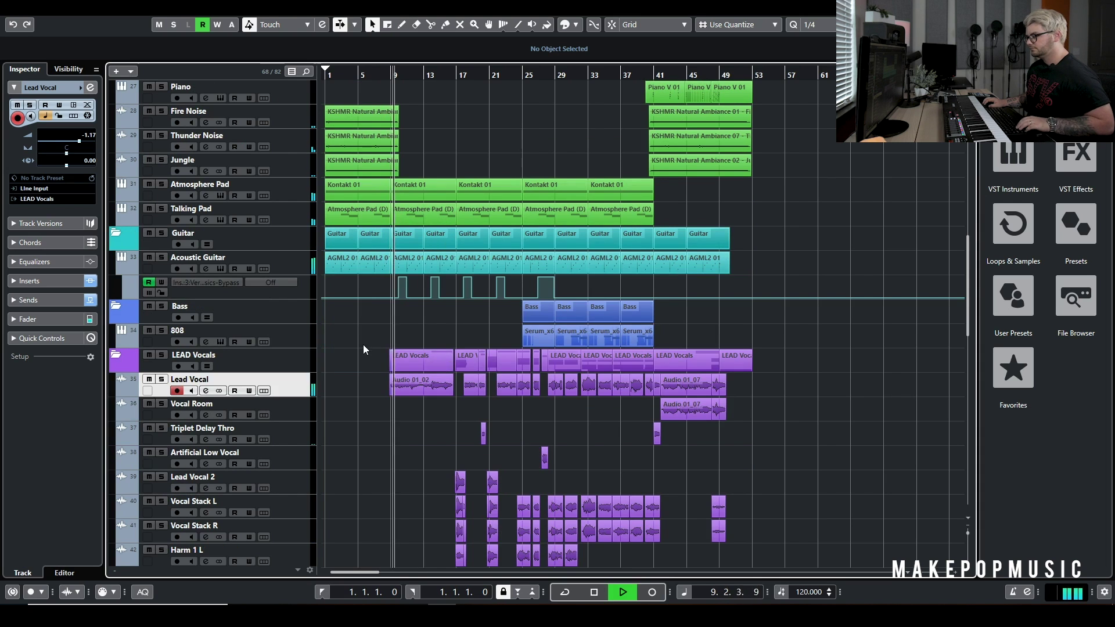
Stop the playback at bar 11 and solo the Acoustic Guitar track
scroll(371, 346, "up", 4)
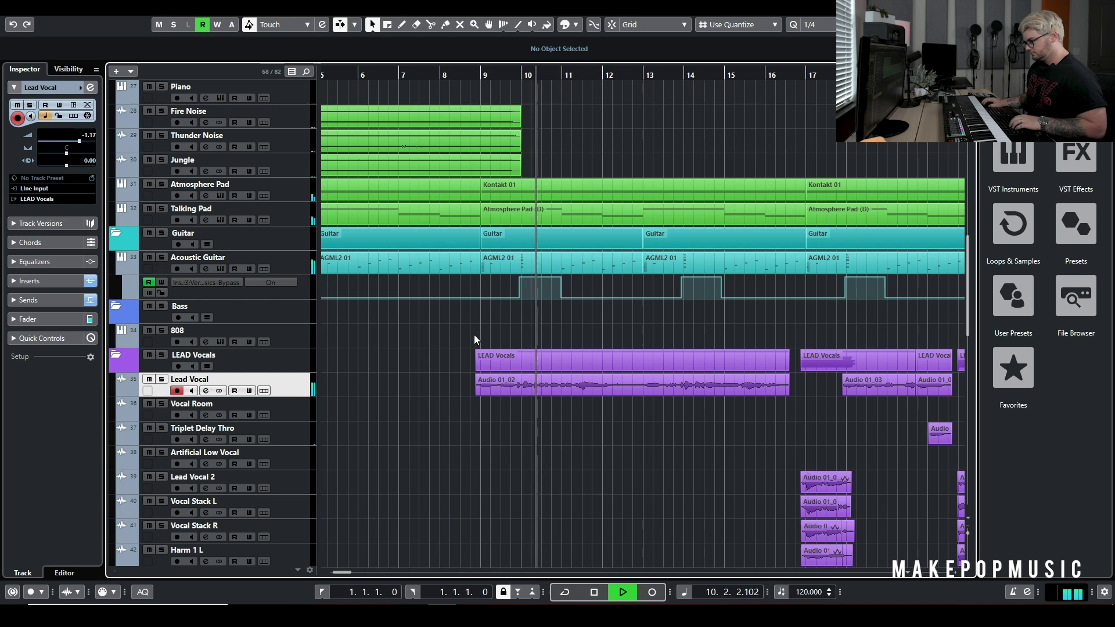
key("space")
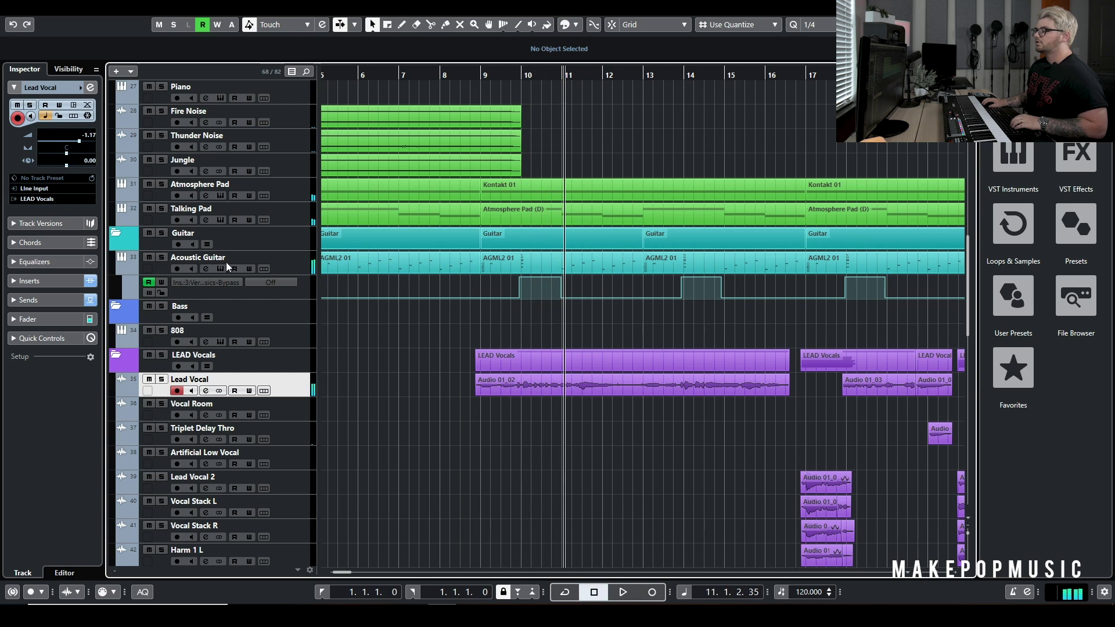
left_click(179, 260)
key("s")
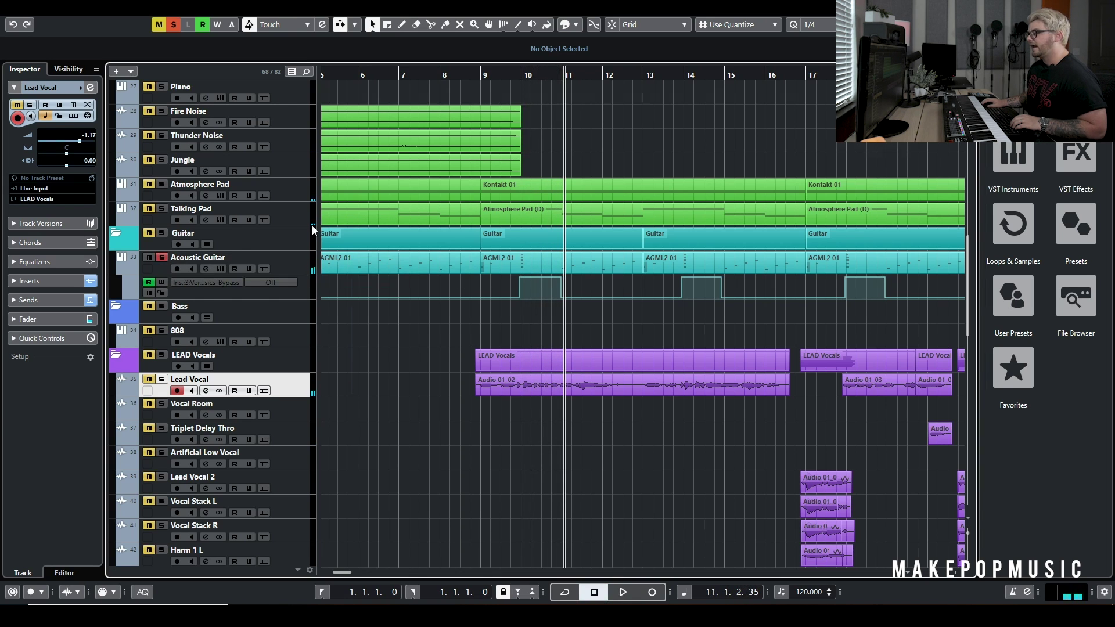
View the Acoustic Guitar track's channel settings and its VerbSuite Classics plug-in in insert slot 3, then close both
key("e")
left_click_drag(498, 93, 584, 137)
left_click(507, 223)
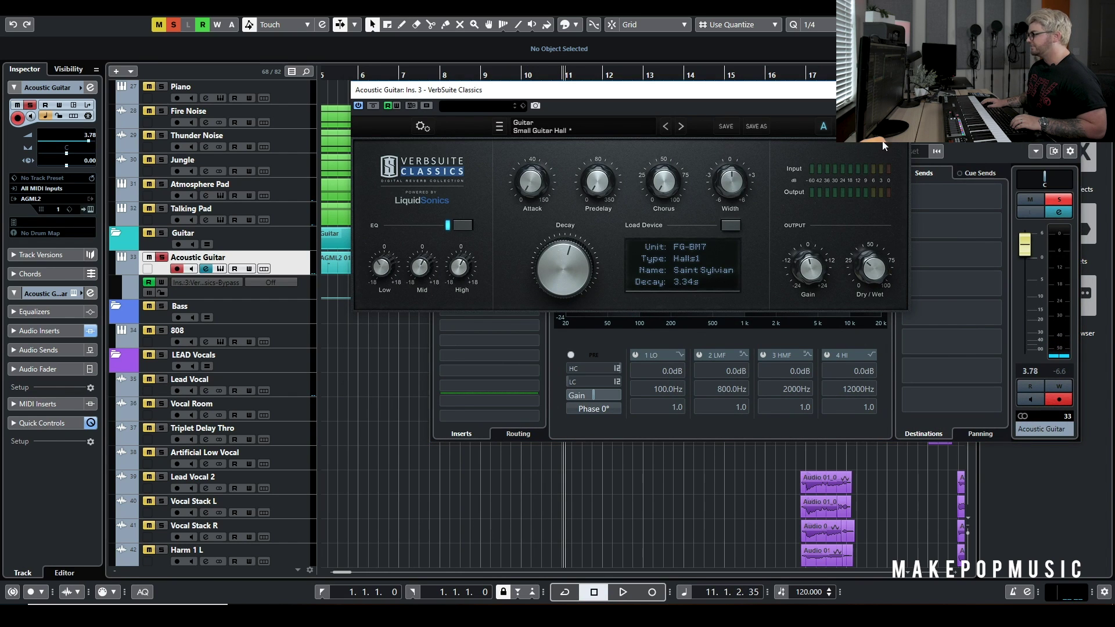
left_click(899, 90)
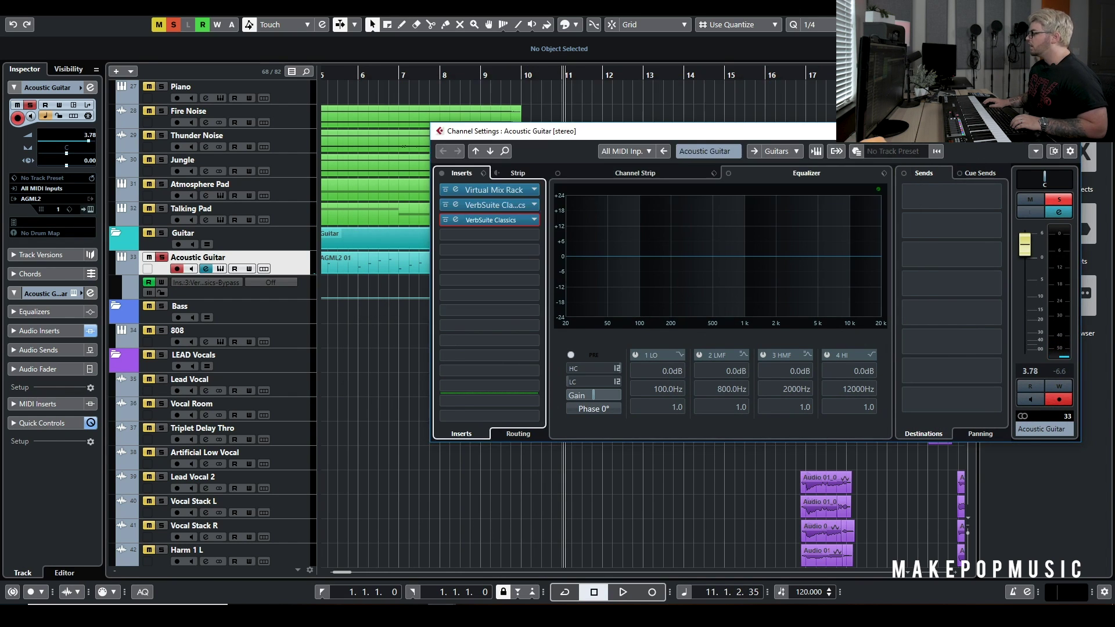
left_click(1068, 132)
Play the soloed Acoustic Guitar from bar 9 through its reverb bypass automation with its channel settings open
left_click_drag(500, 80, 531, 316)
scroll(504, 286, "up", 1)
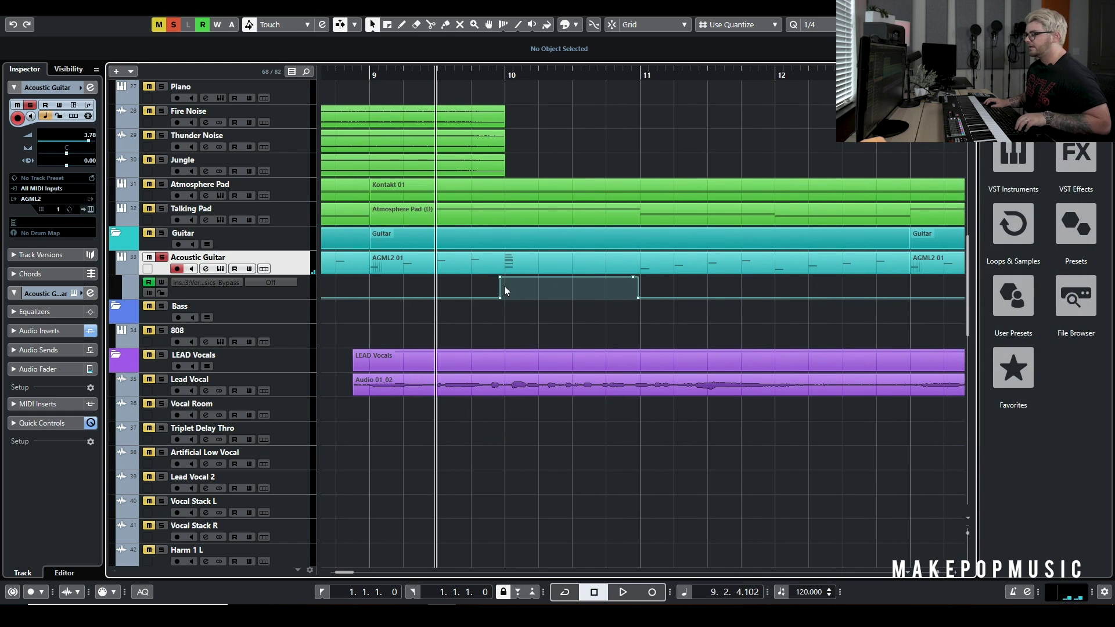
left_click(206, 268)
key("space")
left_click_drag(534, 147, 504, 286)
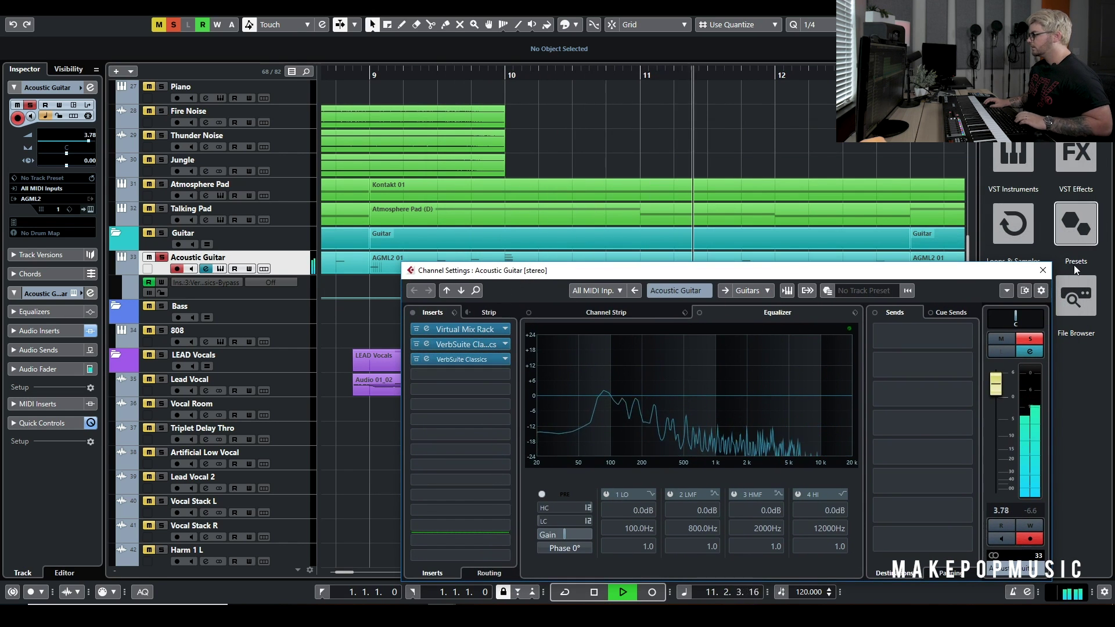
key("space")
key("Escape")
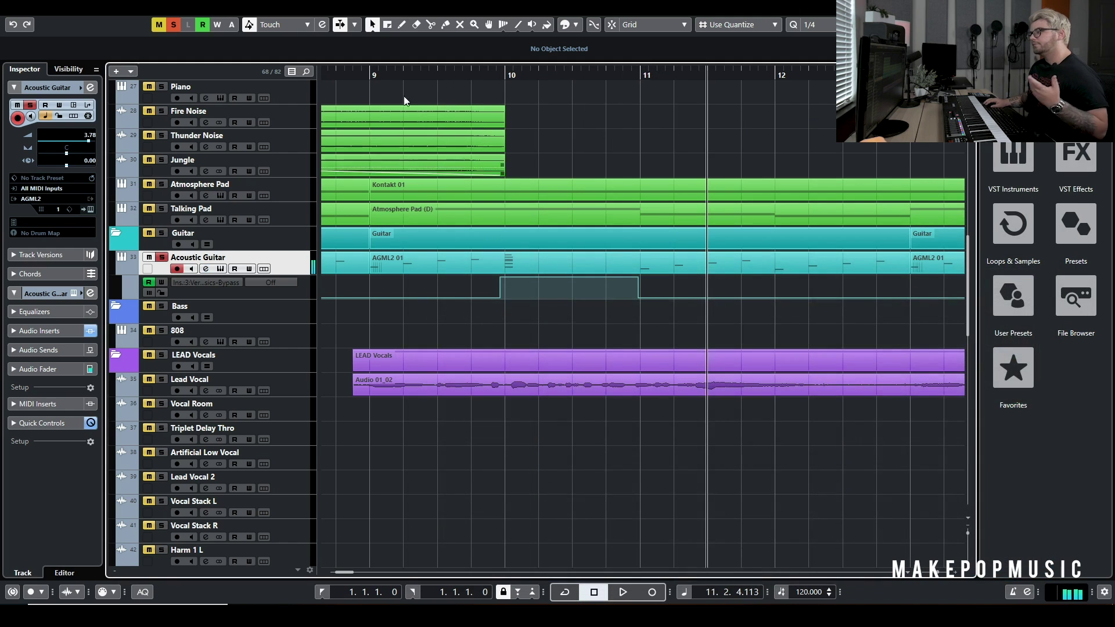
Clear the solo and examine the Synth group's volume automation around bars 10 to 14 against the arrangement
left_click(176, 25)
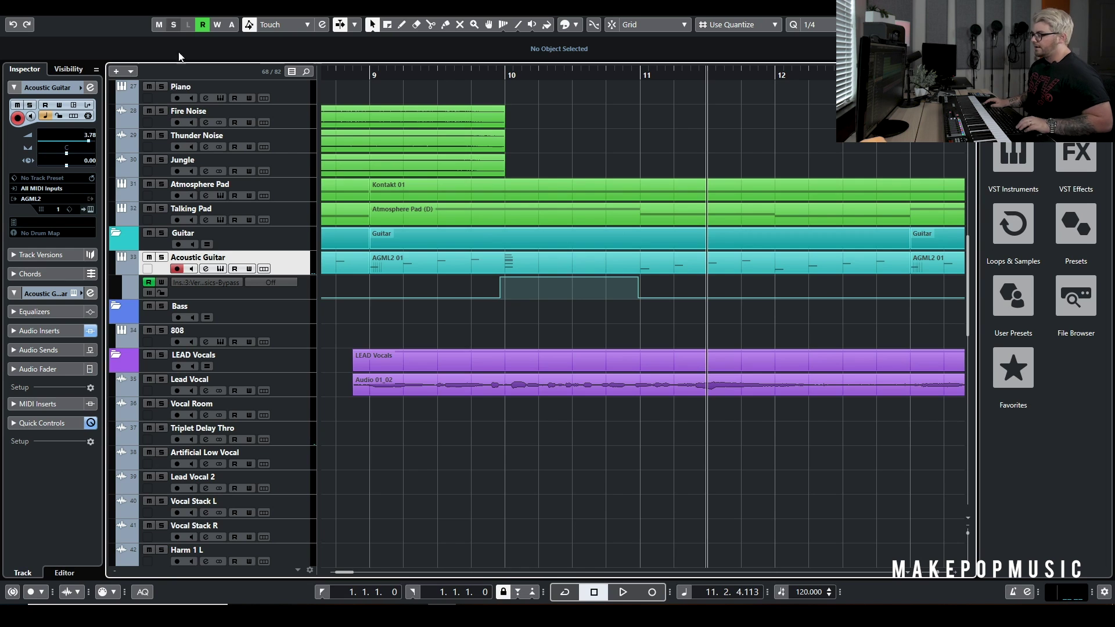
scroll(464, 251, "down", 6)
key("g")
scroll(581, 262, "down", 5)
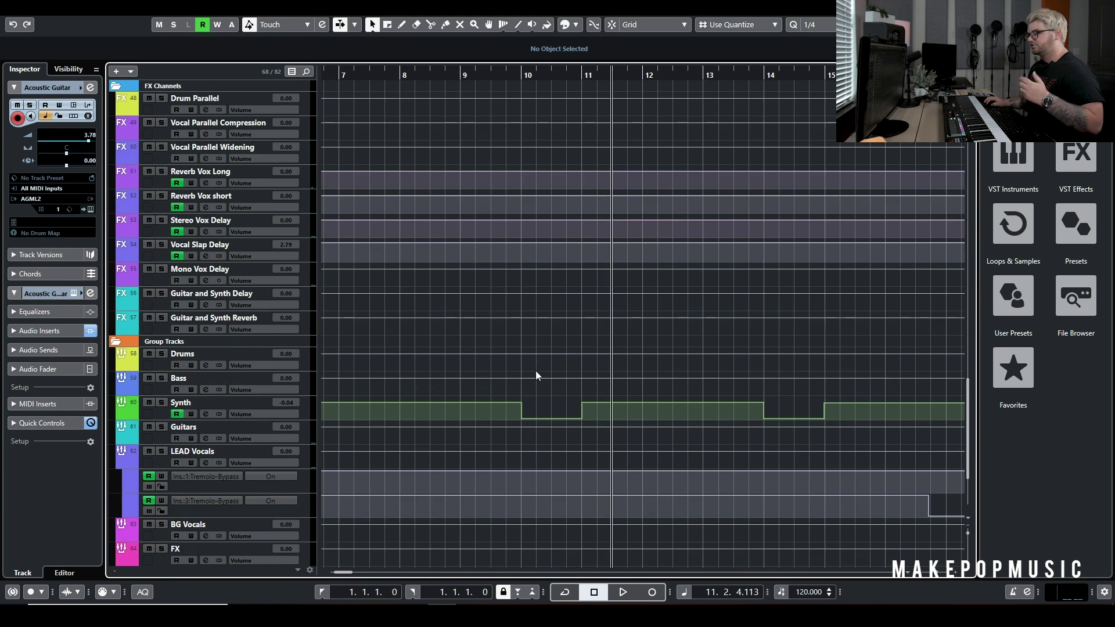
scroll(540, 413, "up", 2)
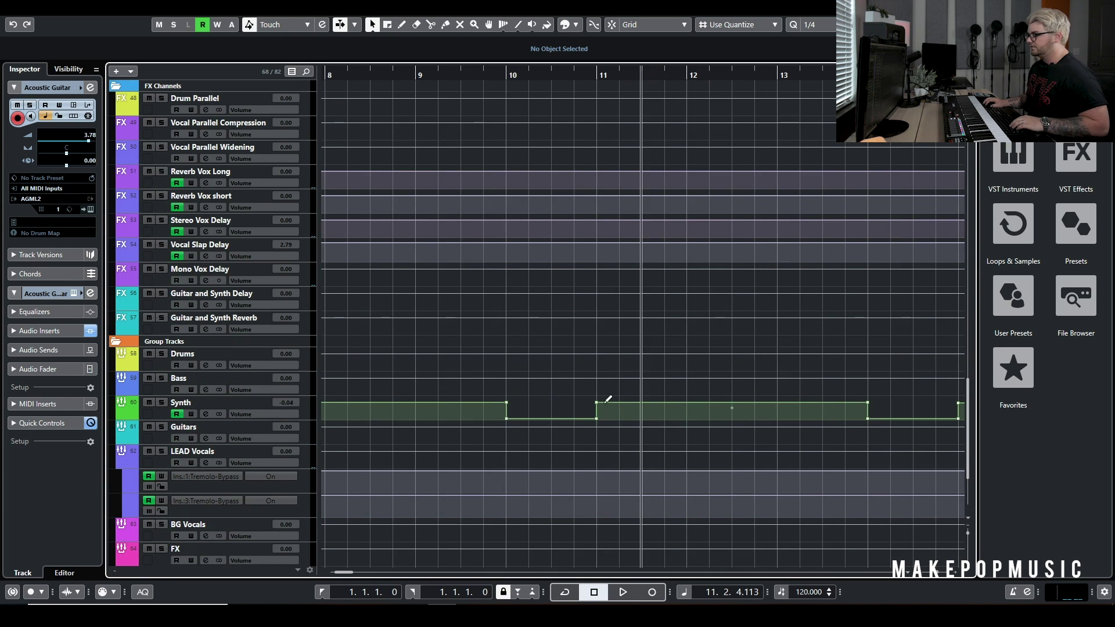
scroll(530, 349, "down", 3)
scroll(548, 319, "up", 8)
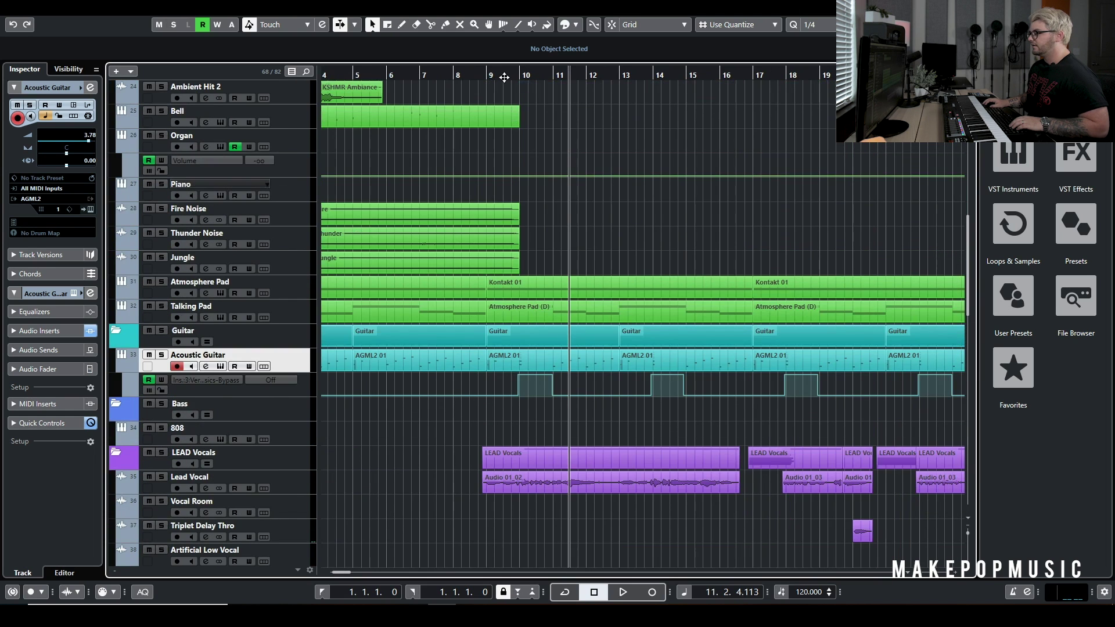
Highlight the LEAD Vocals group's Tremolo bypass automation, then deselect it and return to the vocal tracks
scroll(578, 331, "down", 10)
scroll(560, 282, "down", 3)
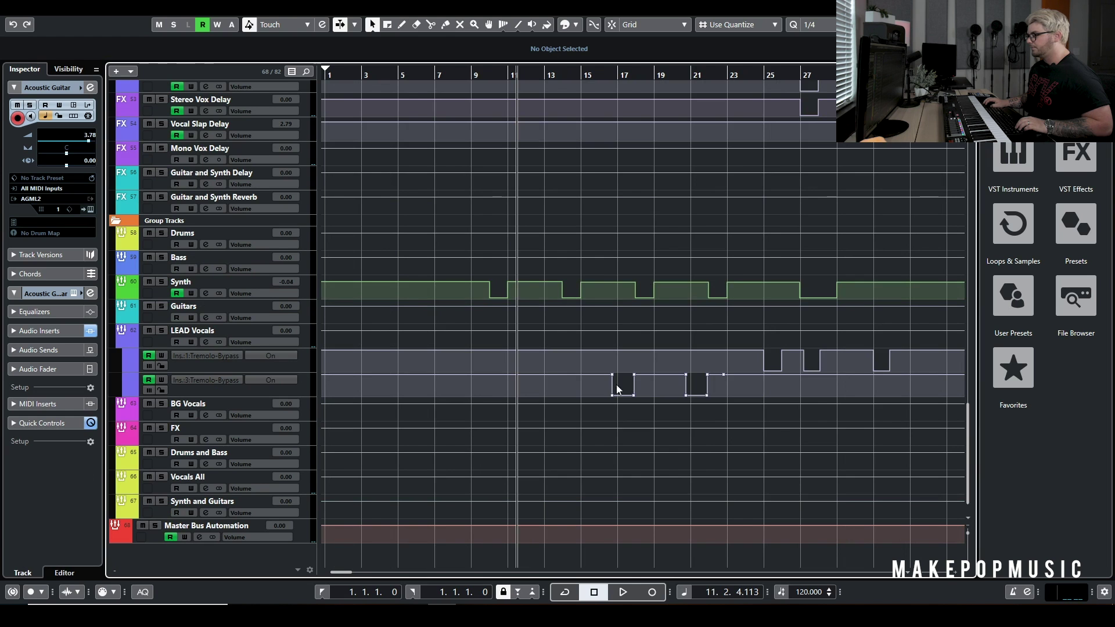
left_click_drag(577, 341, 605, 361)
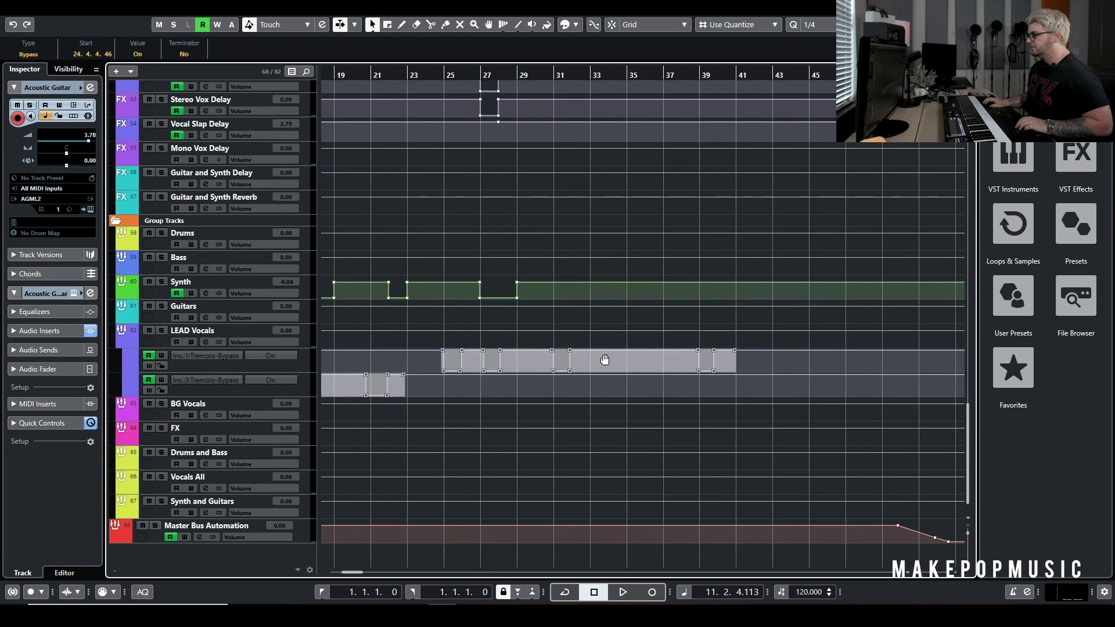
scroll(570, 291, "up", 15)
left_click(569, 283)
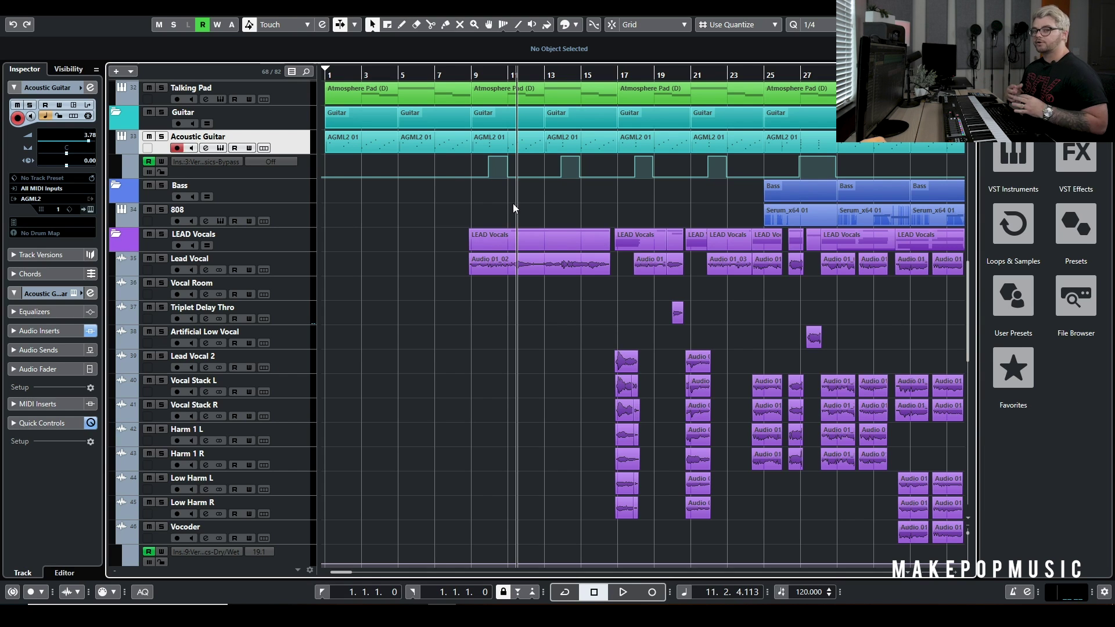
Play the full arrangement from the first lead vocal entry near bar 9 to bar 18, briefly following the playhead with auto-scroll
key("KP_Subtract")
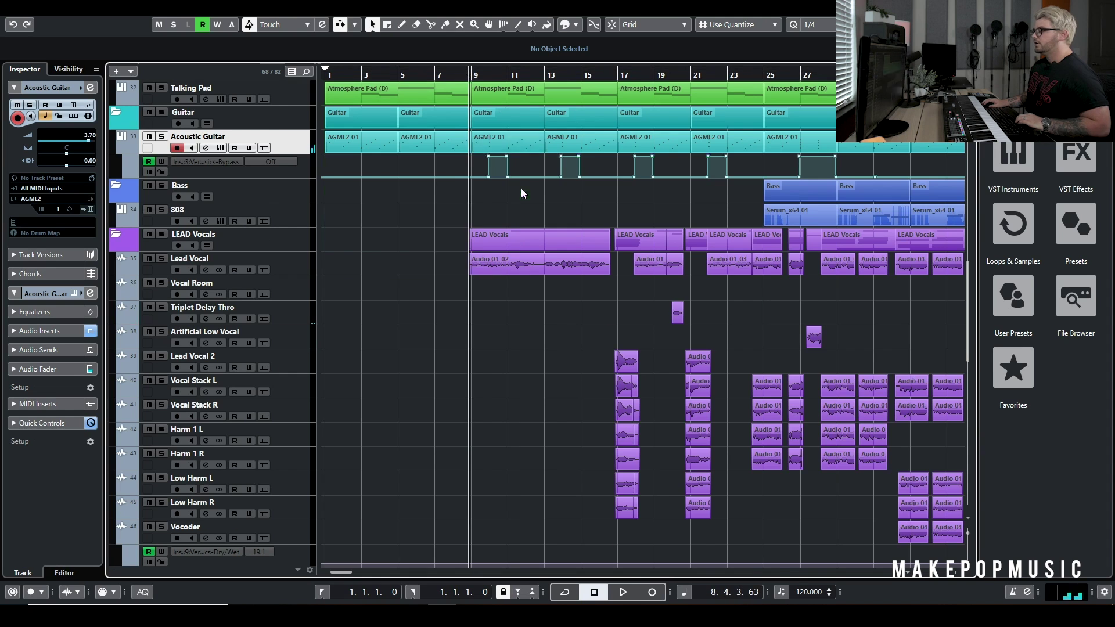
scroll(549, 273, "up", 6)
scroll(549, 273, "down", 4)
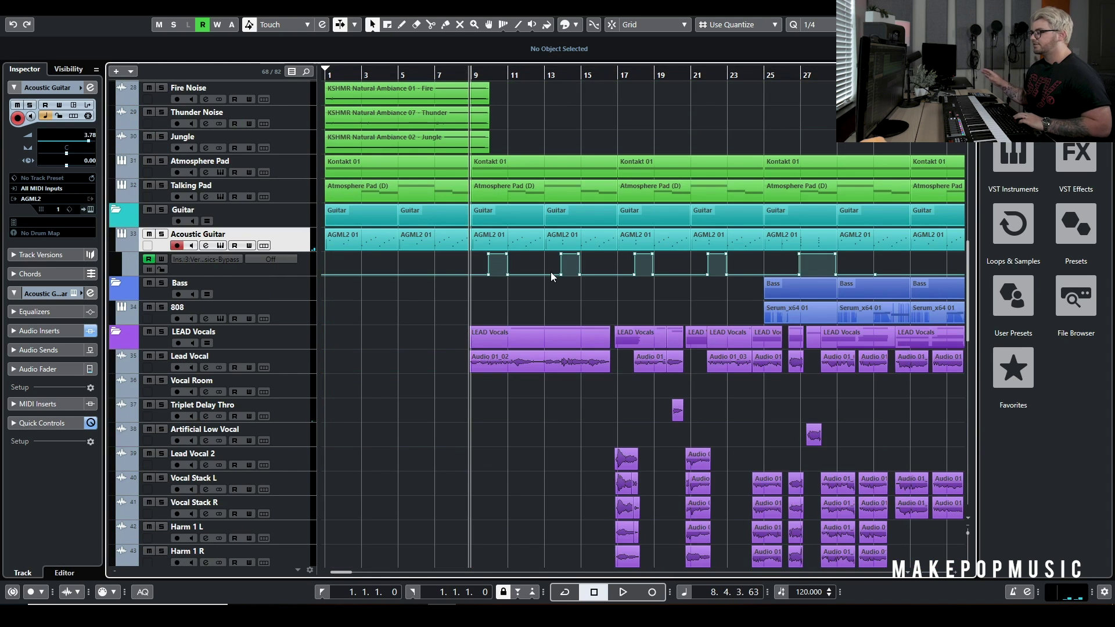
key("space")
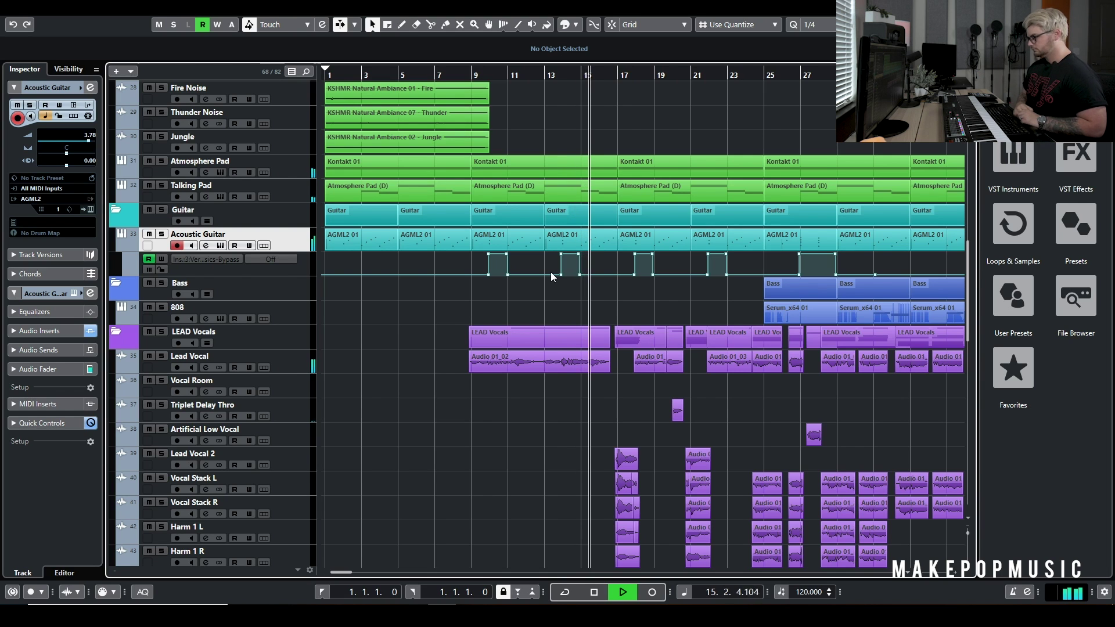
key("f")
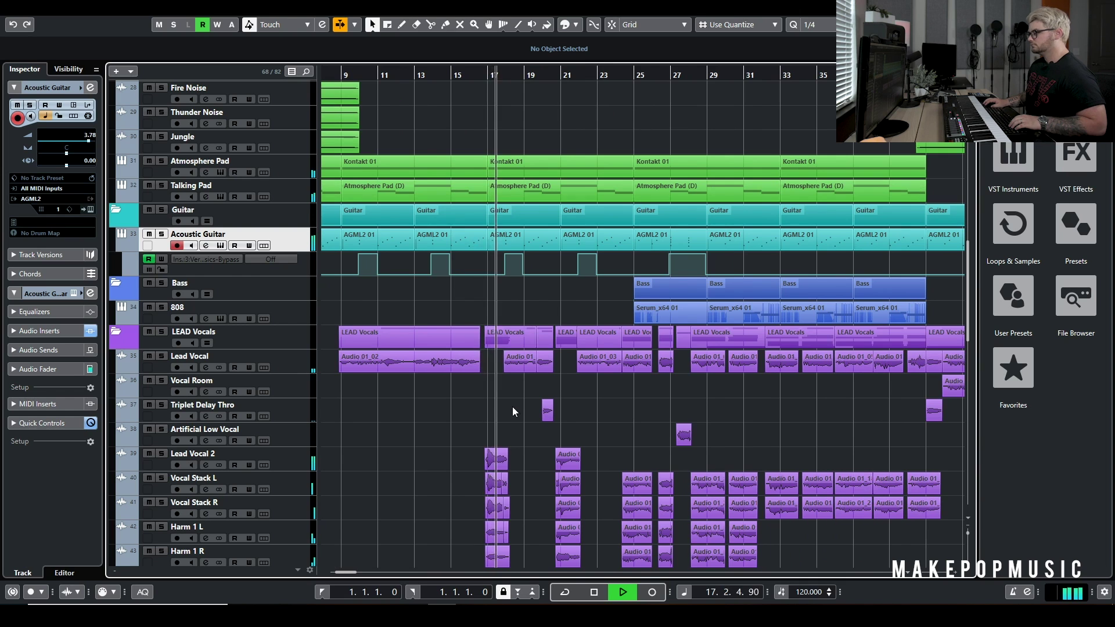
key("space")
key("f")
scroll(498, 395, "down", 4)
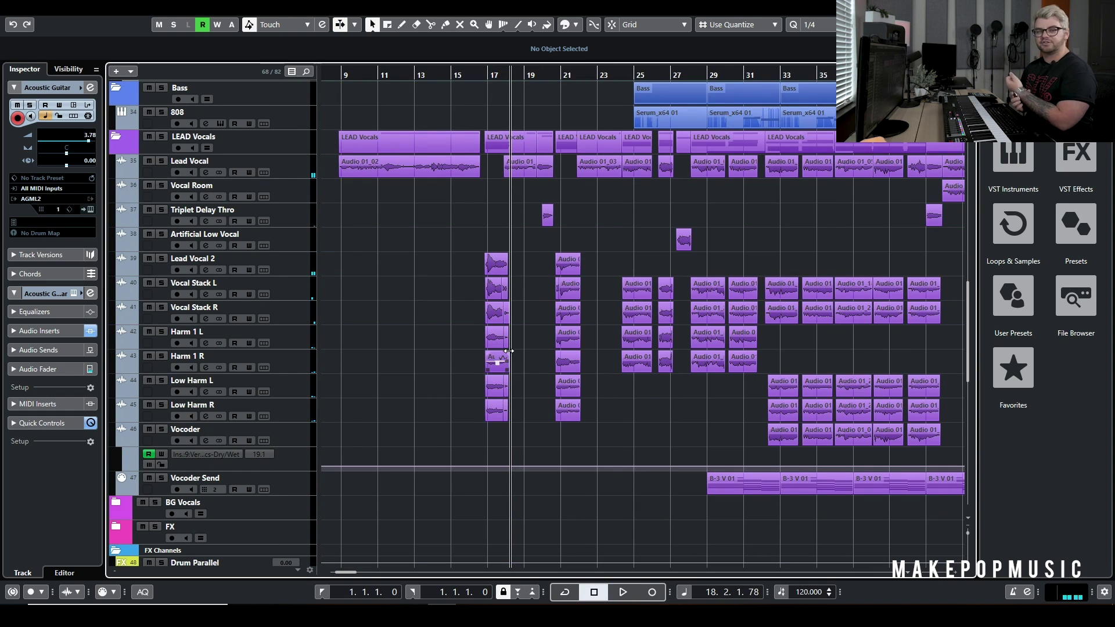
View the LEAD Vocals group's channel settings and its Tremolo plug-in in insert slot 3, then close both
scroll(535, 302, "down", 10)
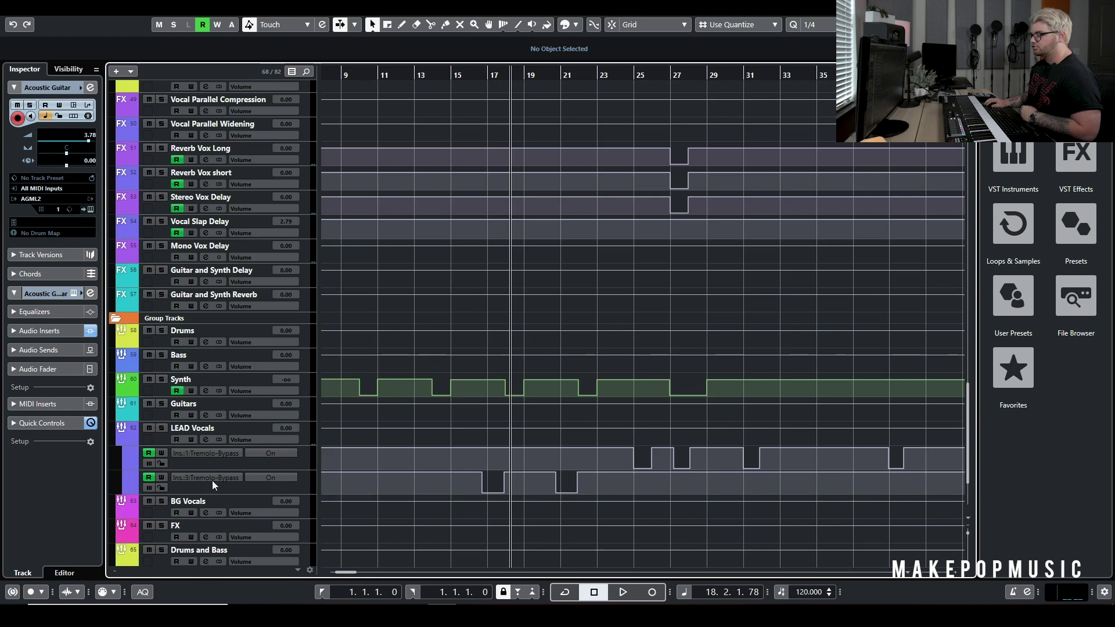
left_click(206, 439)
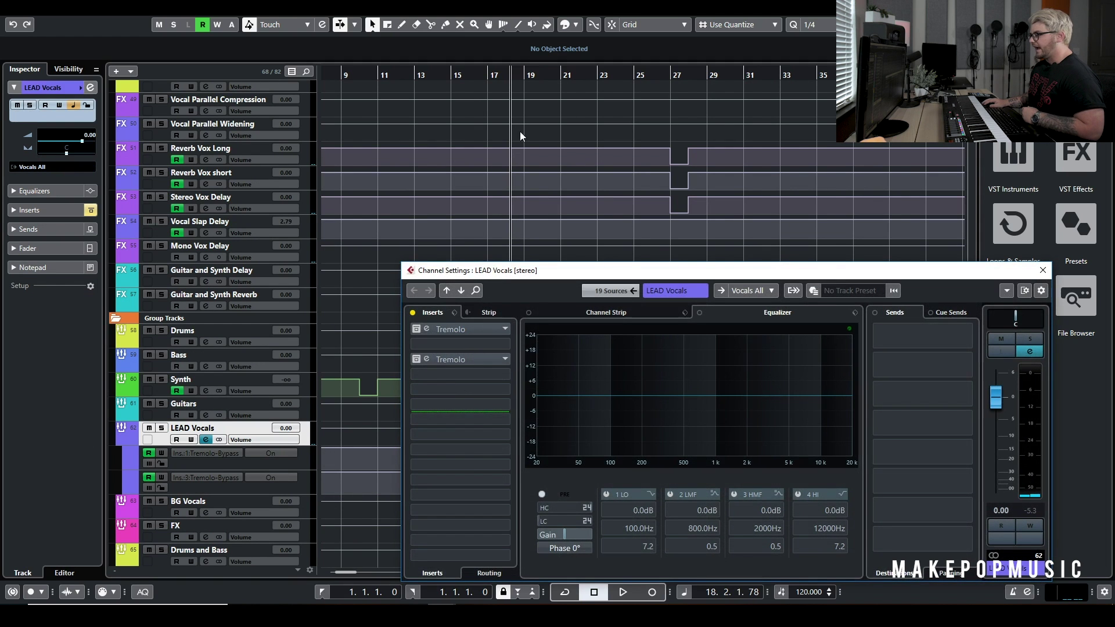
left_click(459, 361)
left_click_drag(1046, 276, 967, 415)
left_click(964, 410)
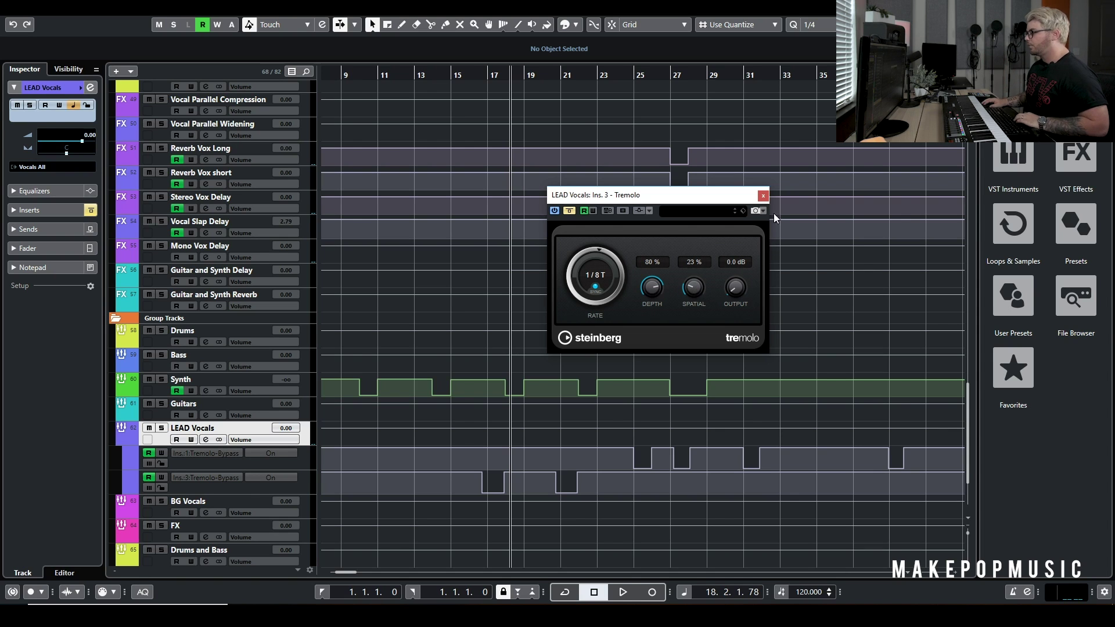
left_click(764, 195)
Play the arrangement from bar 16 over the LEAD Vocals Tremolo bypass automation and open the group's channel settings
scroll(640, 250, "up", 4)
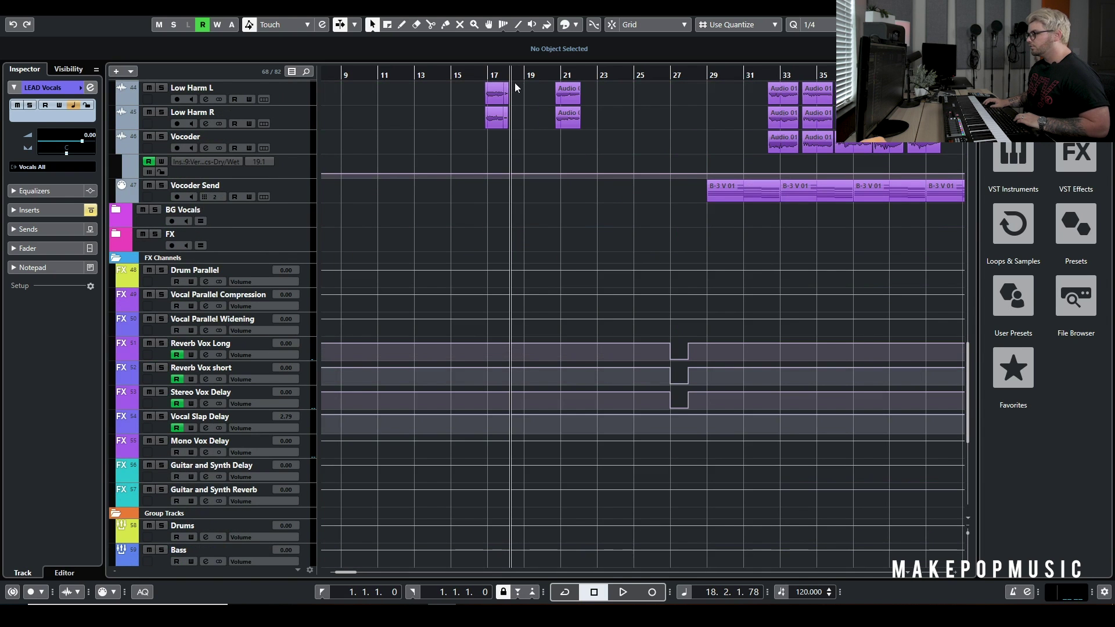
scroll(550, 306, "up", 4)
scroll(560, 299, "down", 4)
scroll(517, 290, "down", 5)
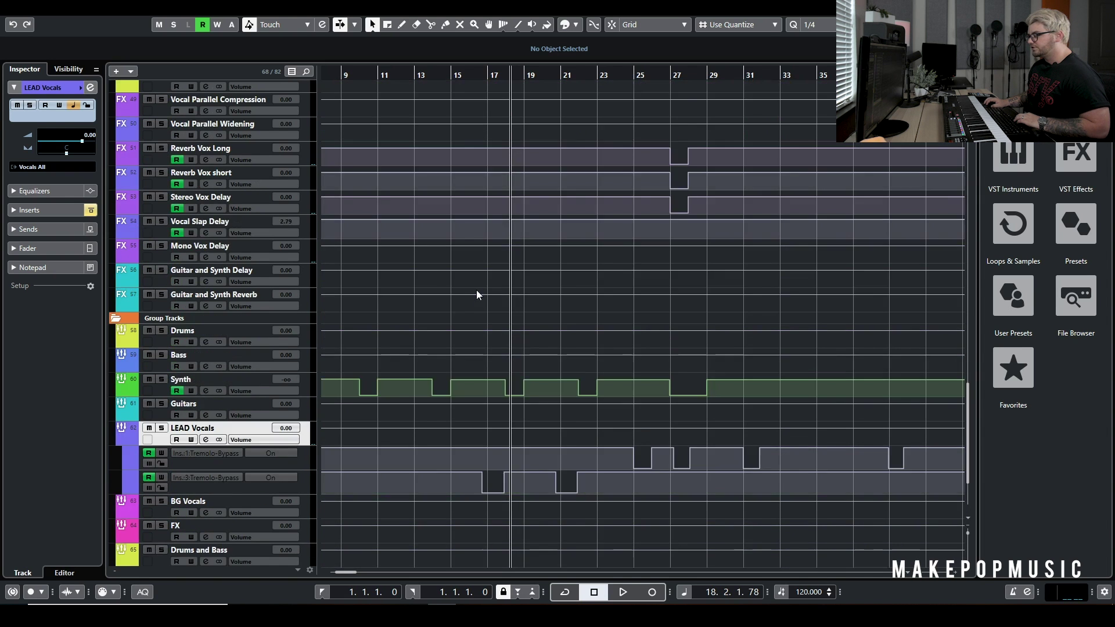
left_click(469, 81)
key("space")
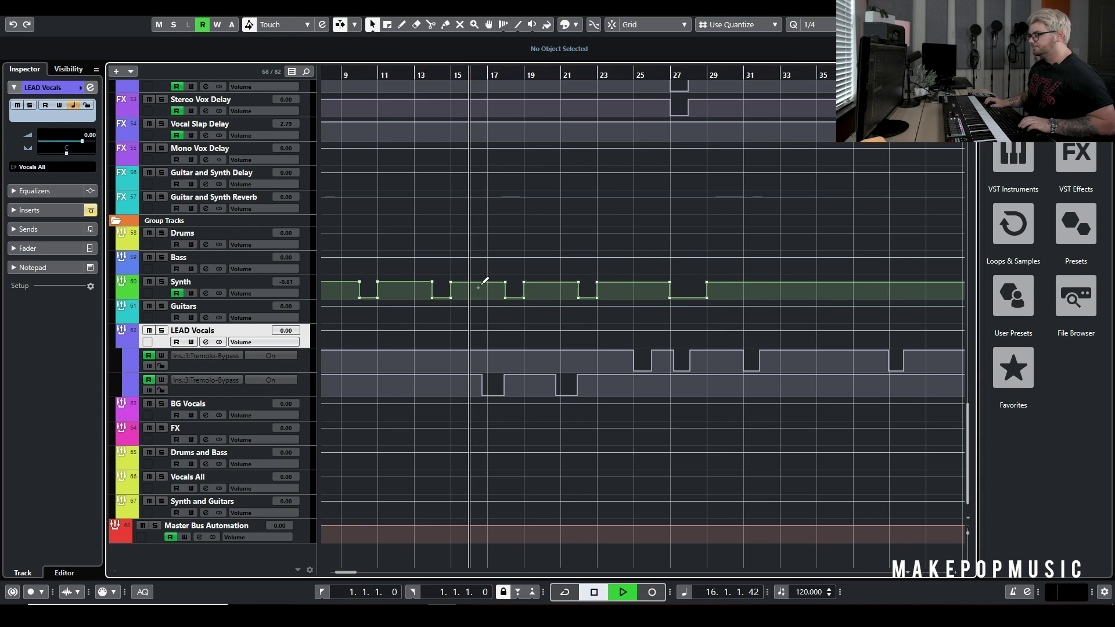
scroll(491, 279, "up", 5)
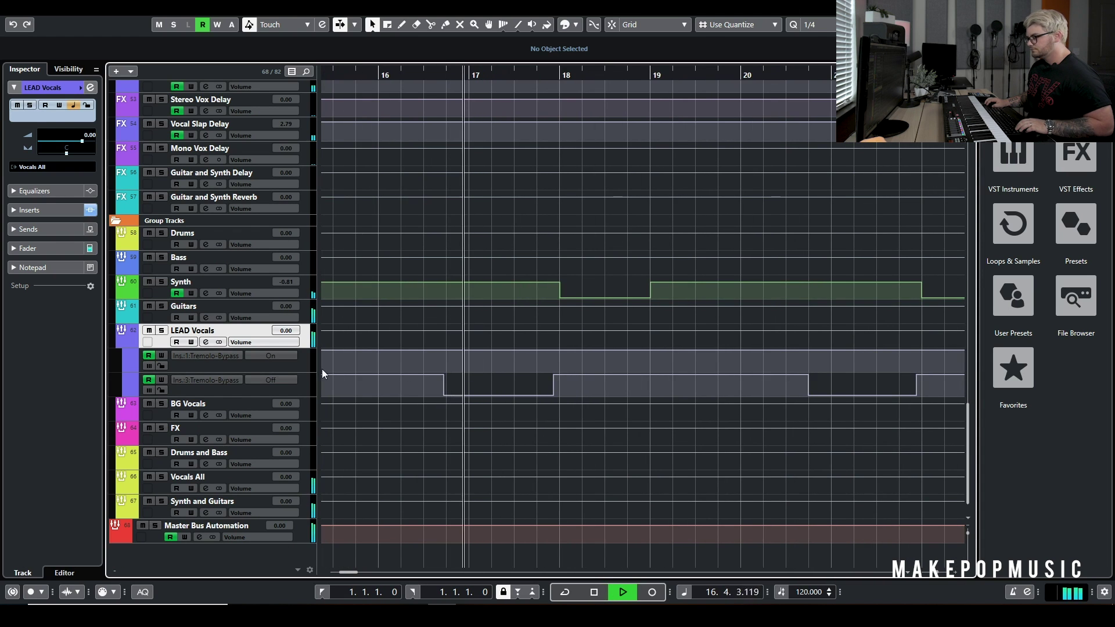
left_click(206, 342)
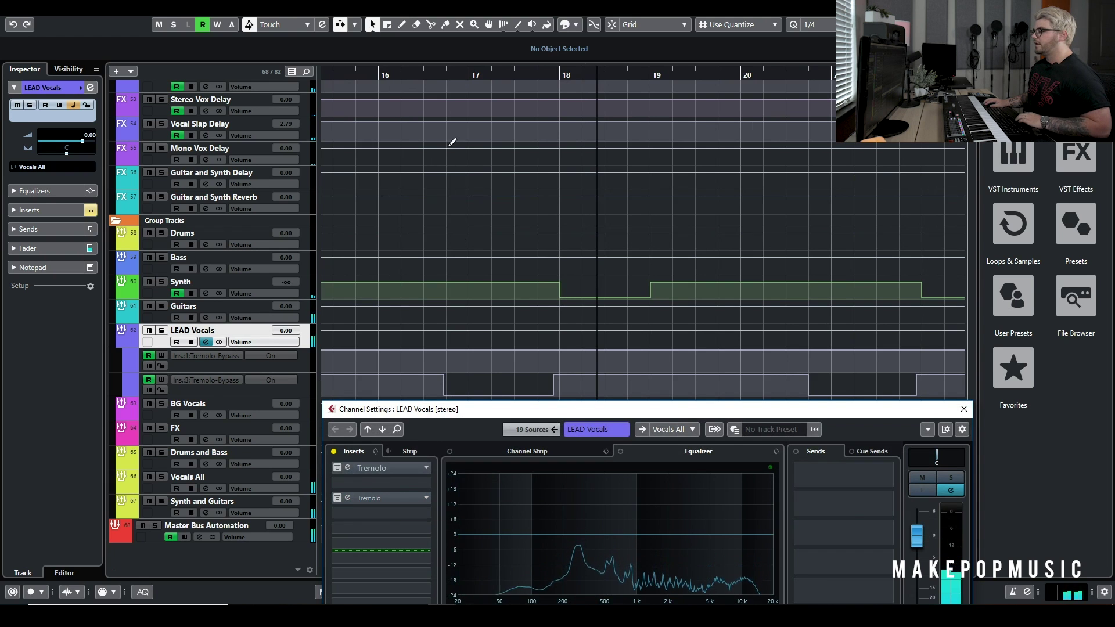
Return the playhead to bar 16 and play the arrangement to bar 20, following the stacked vocal and Triplet Delay Thro clips
left_click(413, 76)
key("space")
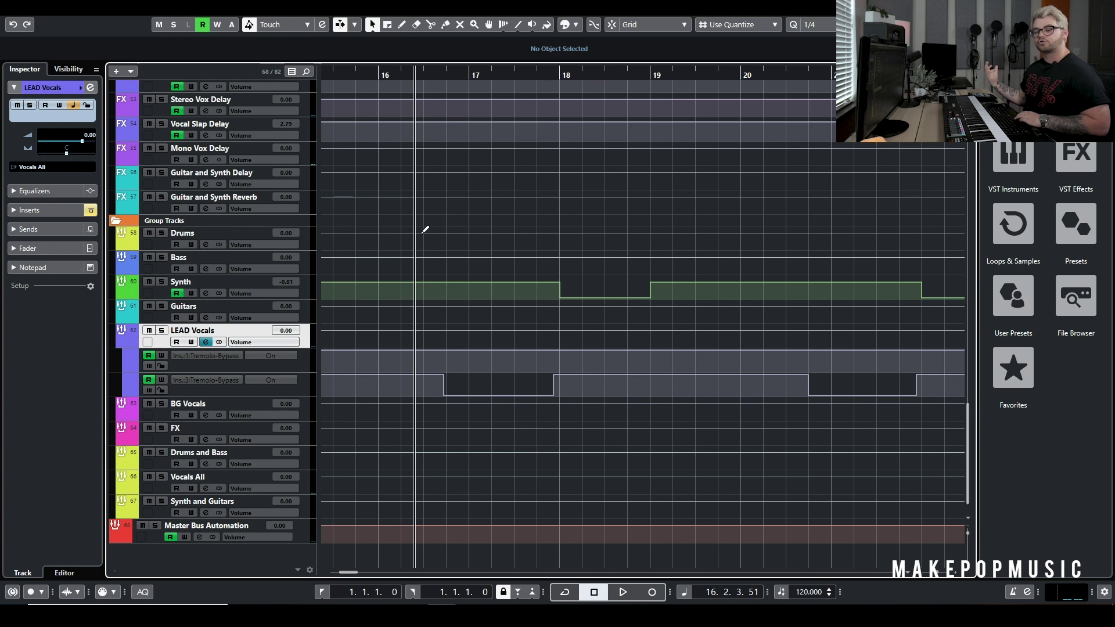
key("space")
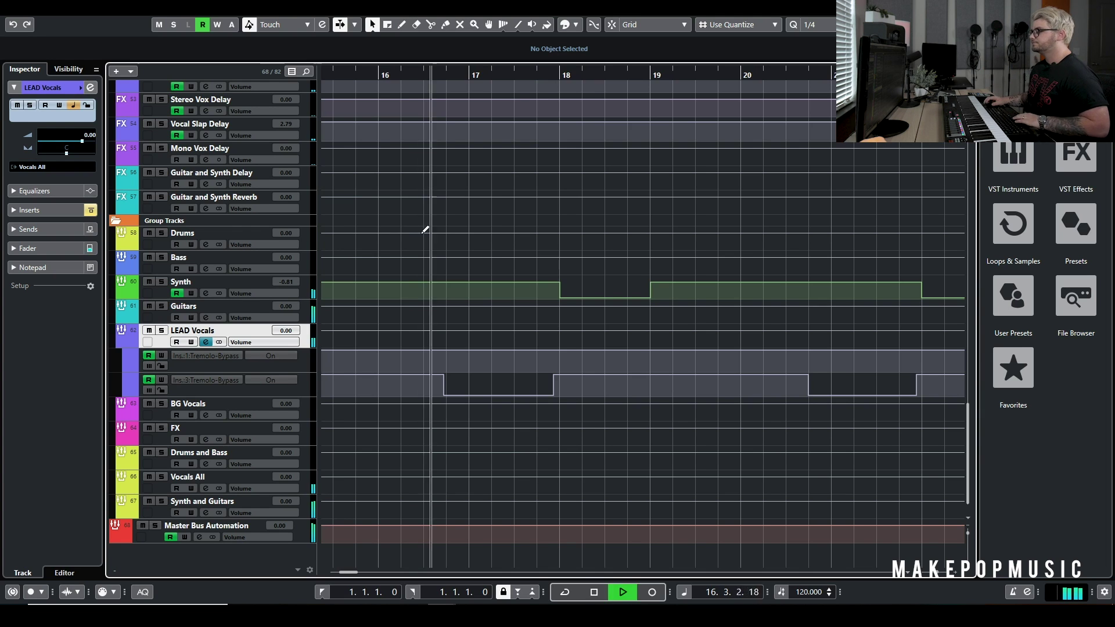
scroll(545, 249, "down", 3)
scroll(547, 256, "up", 5)
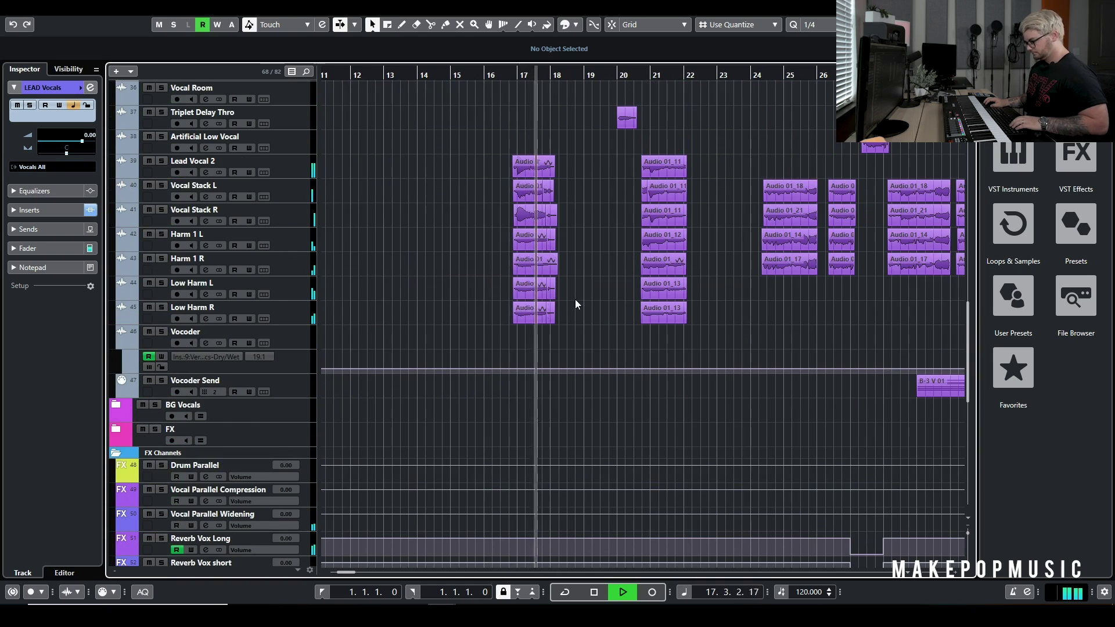
scroll(582, 265, "up", 5)
scroll(581, 263, "up", 2)
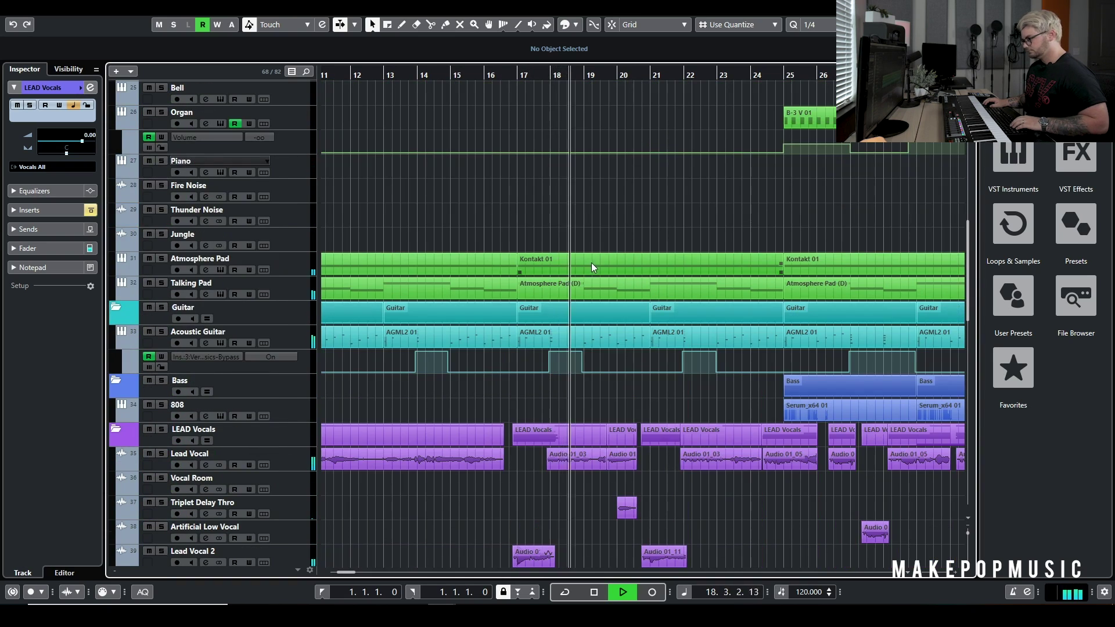
scroll(592, 263, "down", 10)
key("f")
scroll(604, 284, "up", 5)
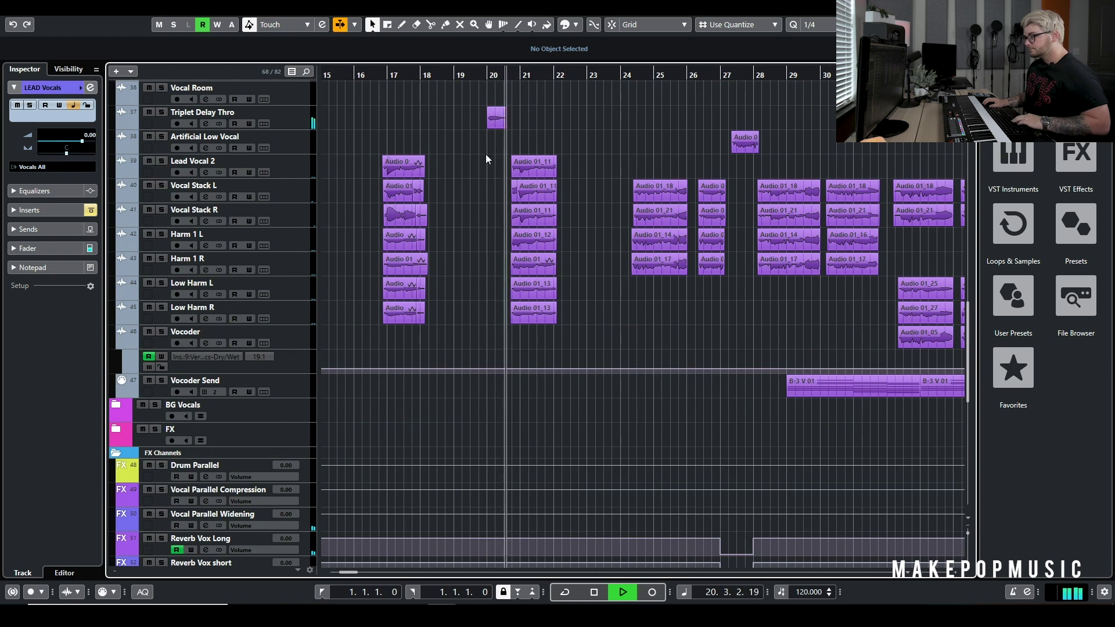
key("space")
Move the playhead to just before bar 19 and solo the Lead Vocal and Triplet Delay Thro tracks
scroll(485, 148, "up", 6)
scroll(465, 116, "down", 3)
left_click(453, 77)
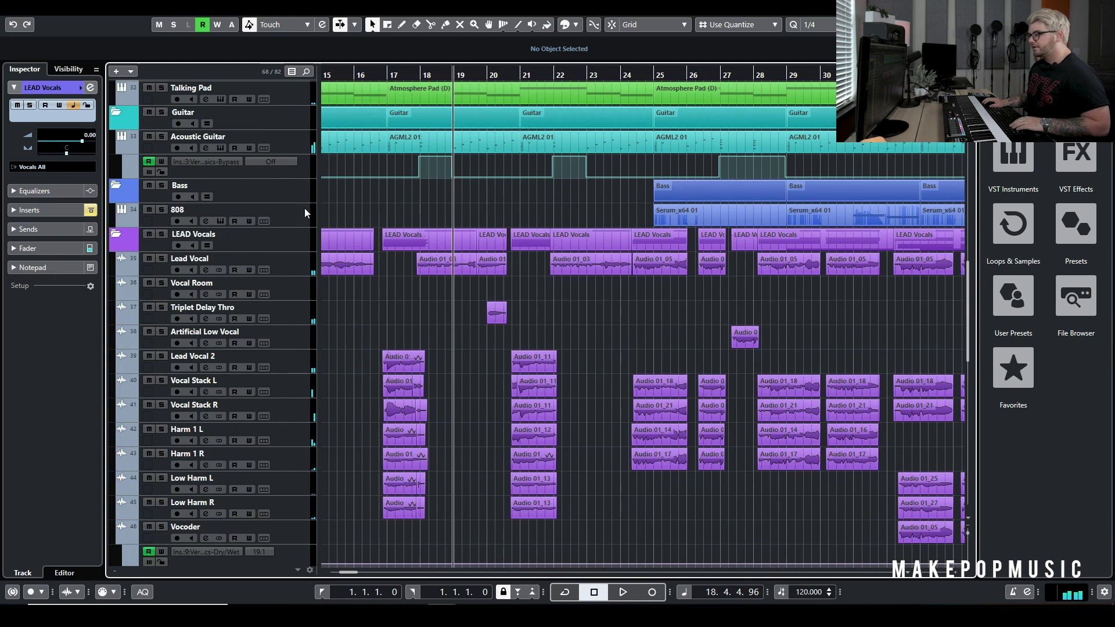
left_click(164, 258)
left_click(159, 307)
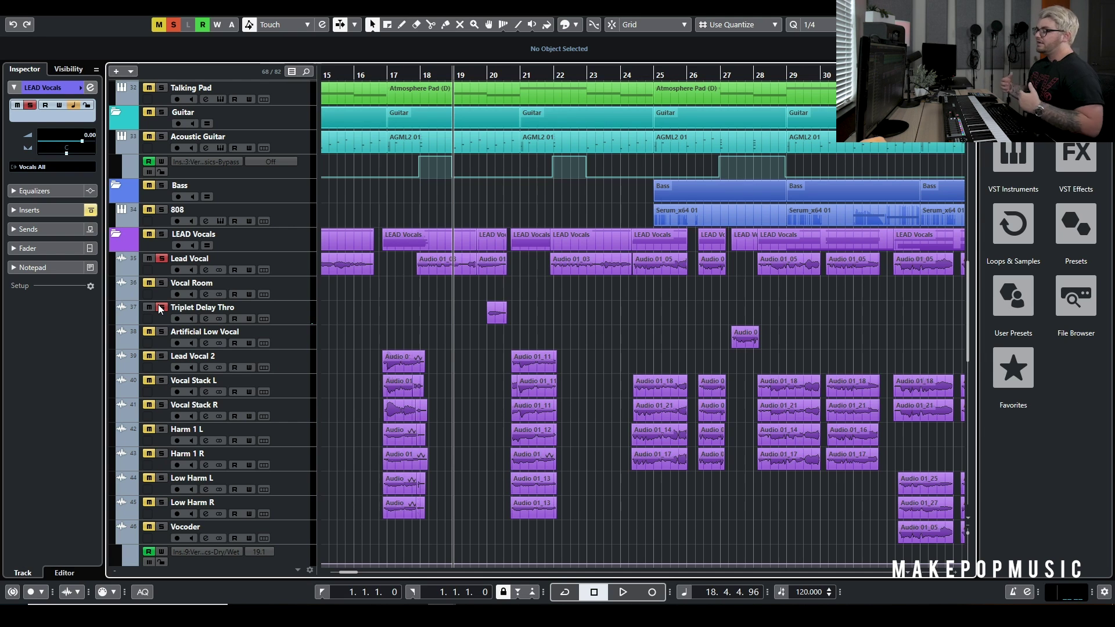
Open the Triplet Delay Thro track's channel settings and view its H-Delay Stereo plug-in in insert slot 7
left_click(206, 319)
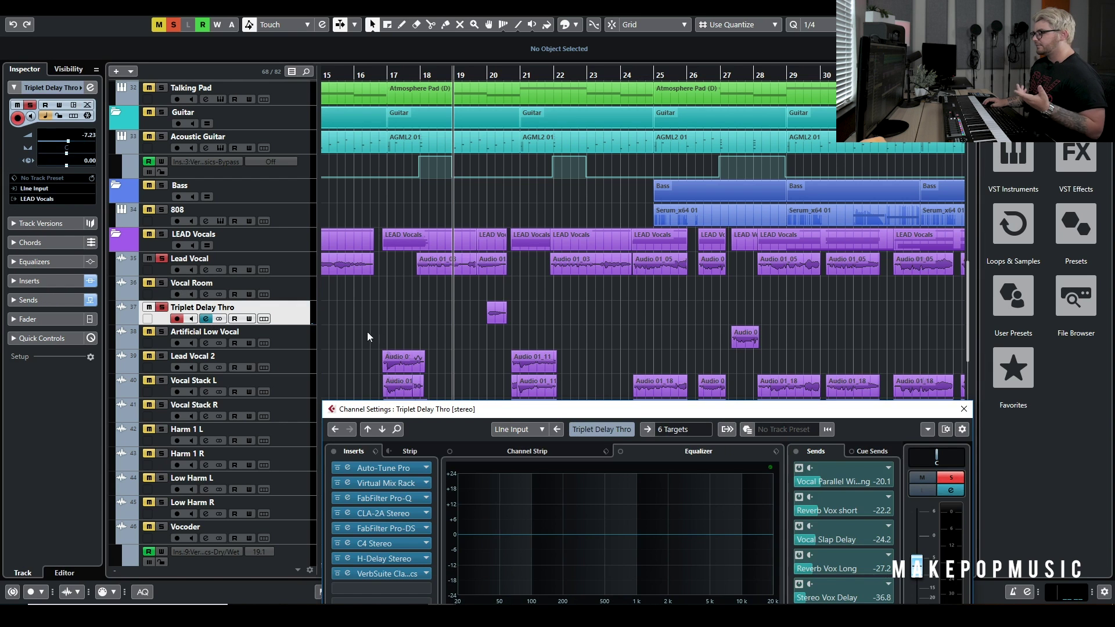
left_click_drag(464, 419, 684, 115)
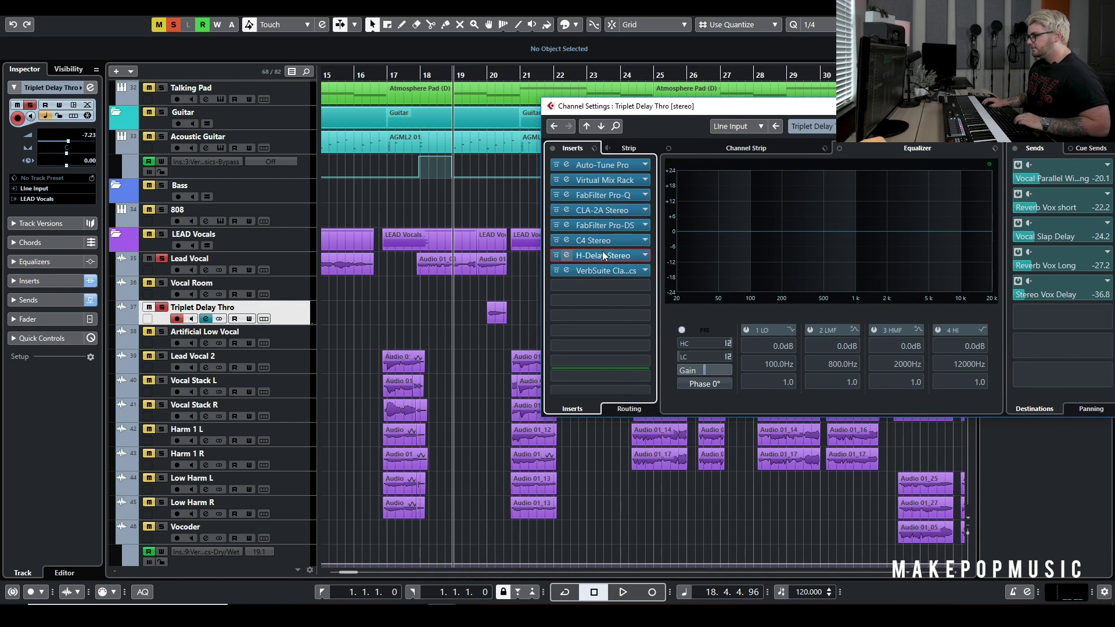
left_click(602, 255)
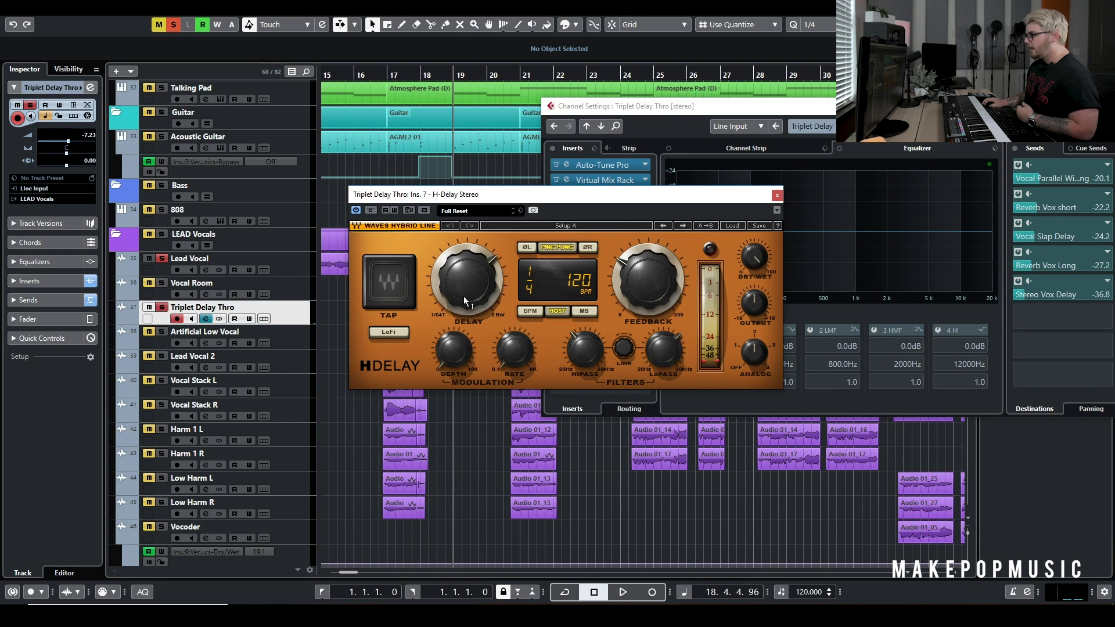
Rename the Triplet Delay Thro track as Delay Thro
double_click(198, 307)
double_click(181, 307)
key("Delete")
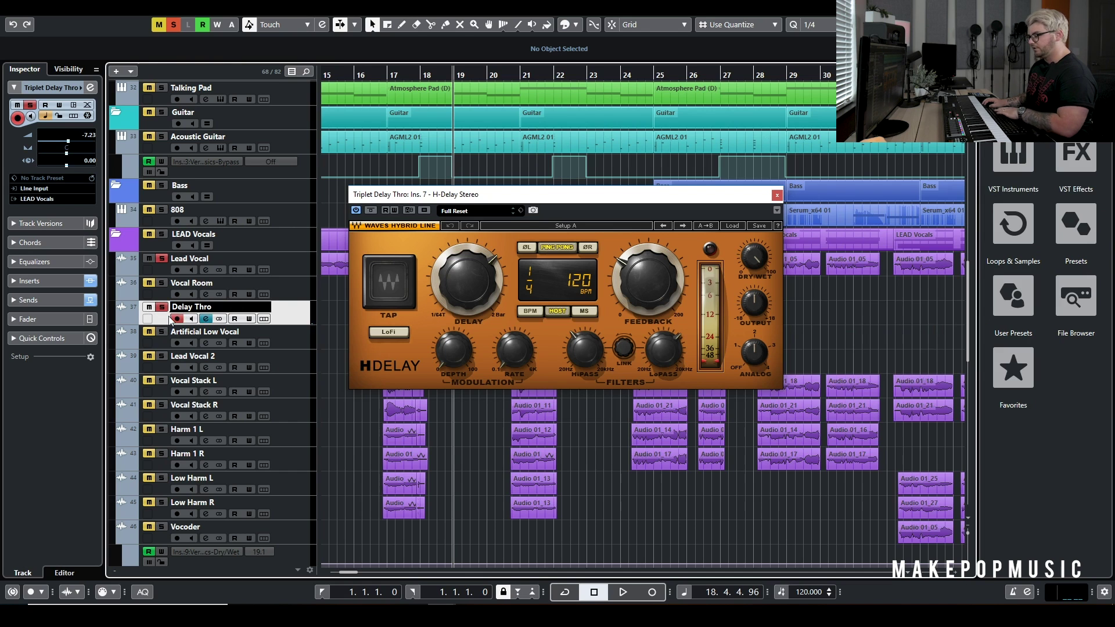
key("Delete")
key("Return")
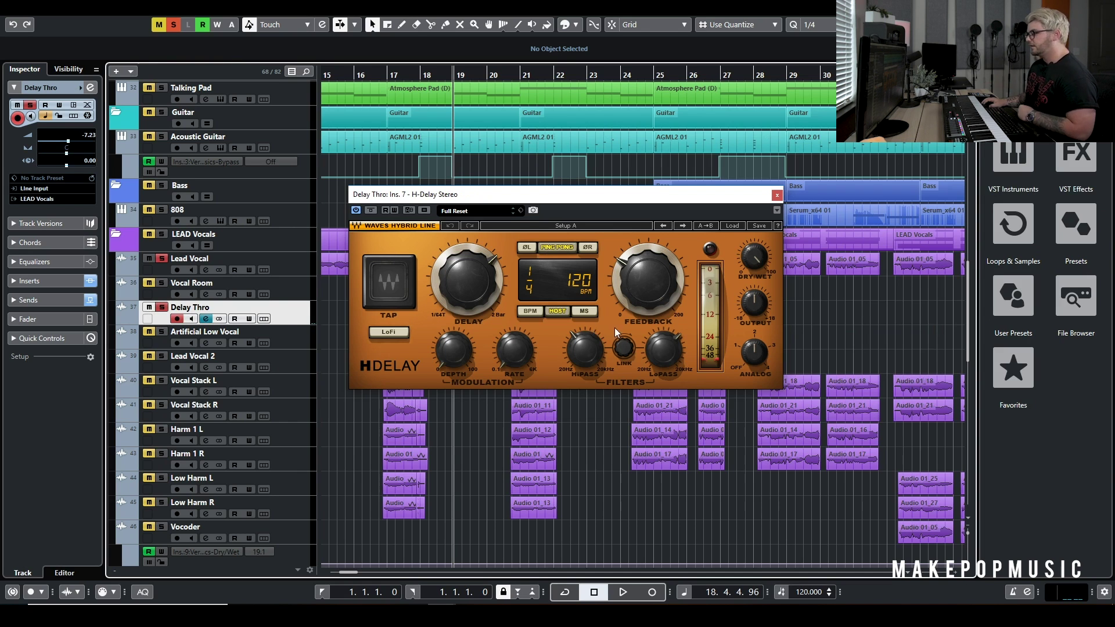
Check the H-Delay's high-pass filter, close the plug-in and play the soloed vocal and delay throw from just before bar 19
left_click(585, 348)
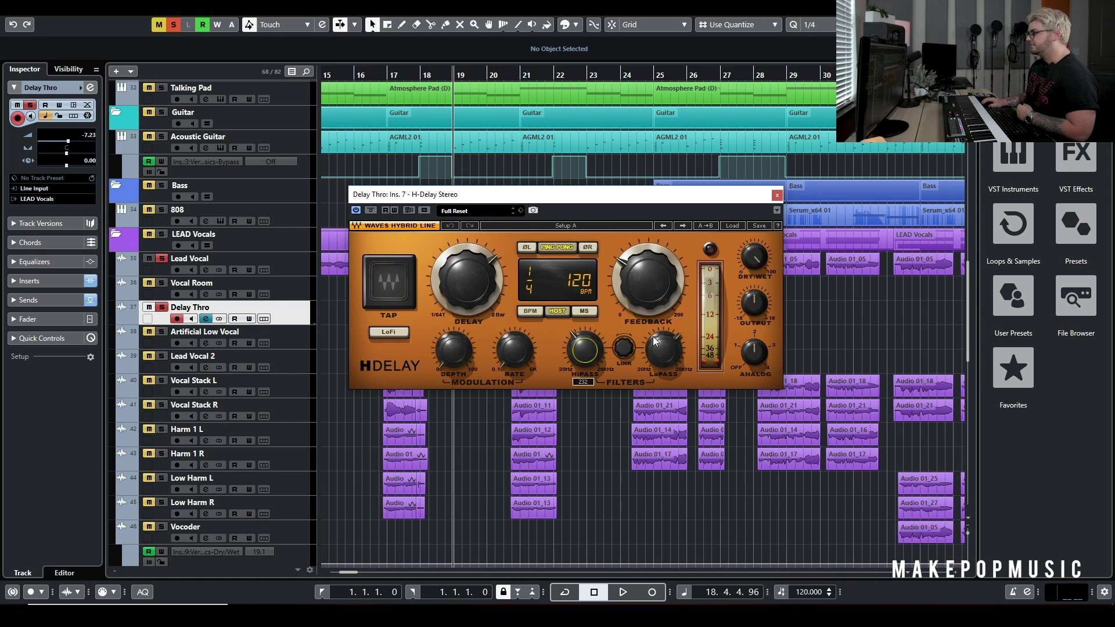
left_click(775, 196)
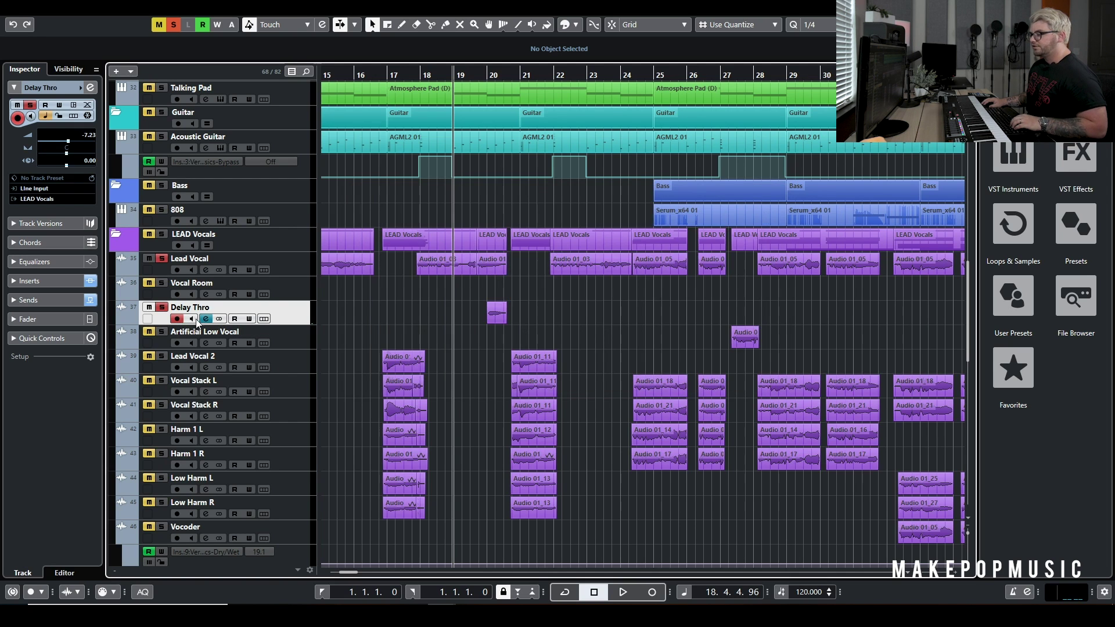
key("space")
scroll(480, 346, "up", 3)
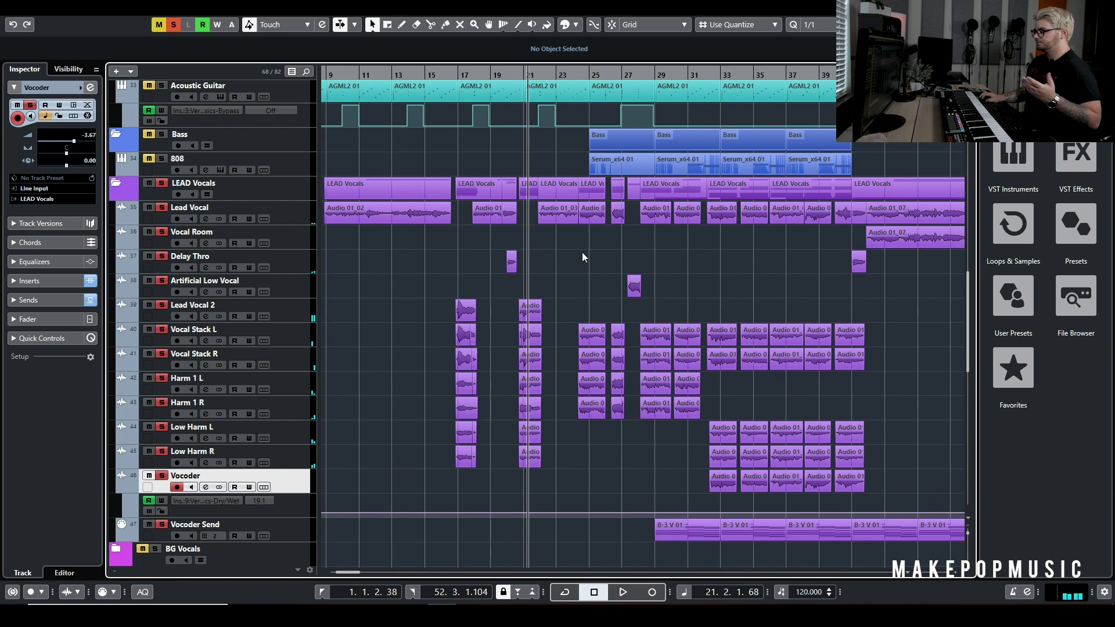
Clear all mutes and solos and move the playhead to the latter part of bar 23
key("alt+m")
key("alt+s")
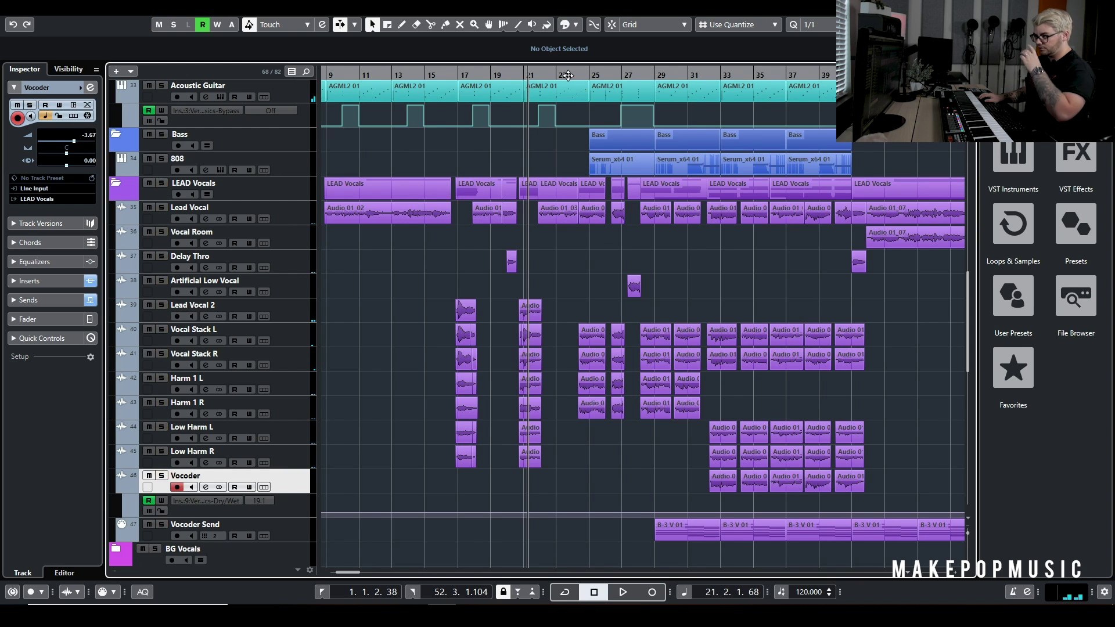
left_click(567, 75)
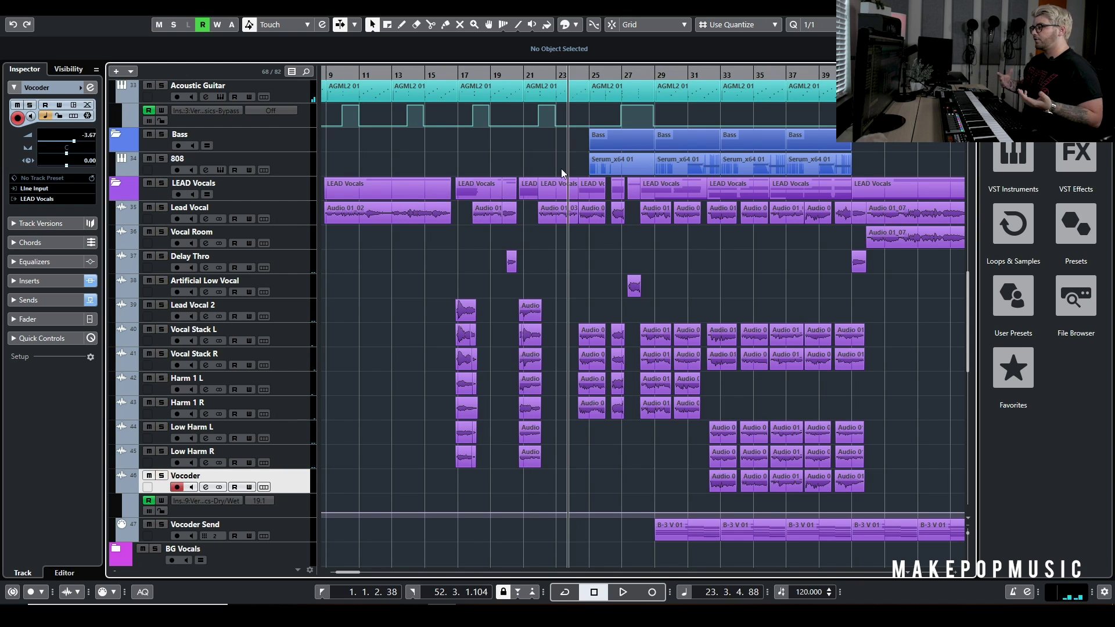
Look over the drum, synth, guitar, bass, vocal and FX tracks and play the full arrangement from bar 24 to bar 26
scroll(560, 146, "up", 3)
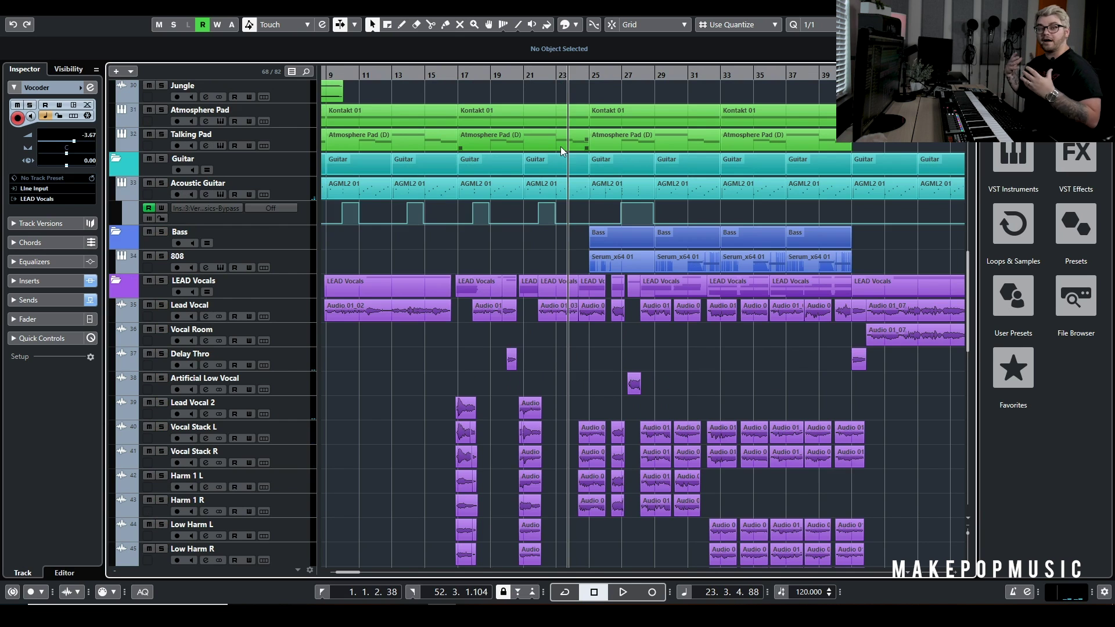
scroll(598, 305, "down", 10)
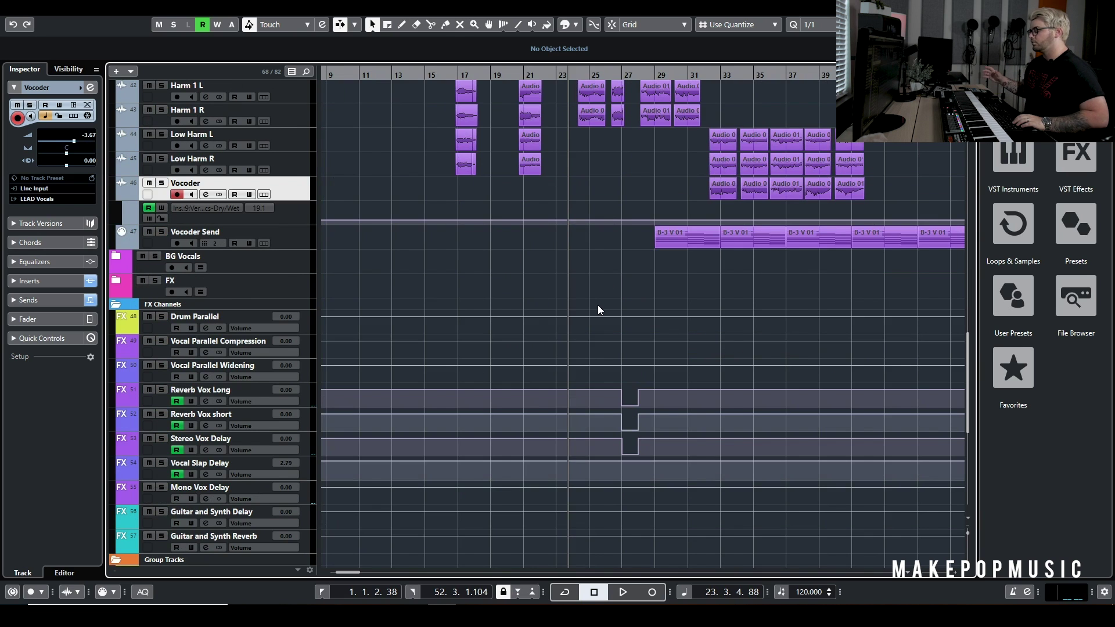
scroll(598, 305, "up", 10)
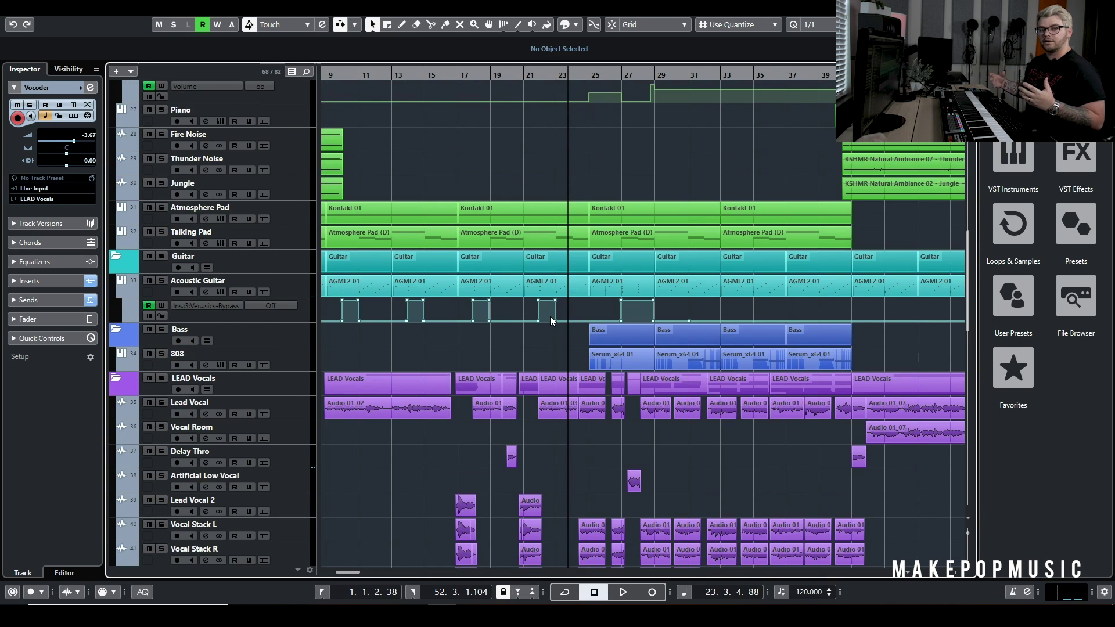
scroll(536, 203, "up", 15)
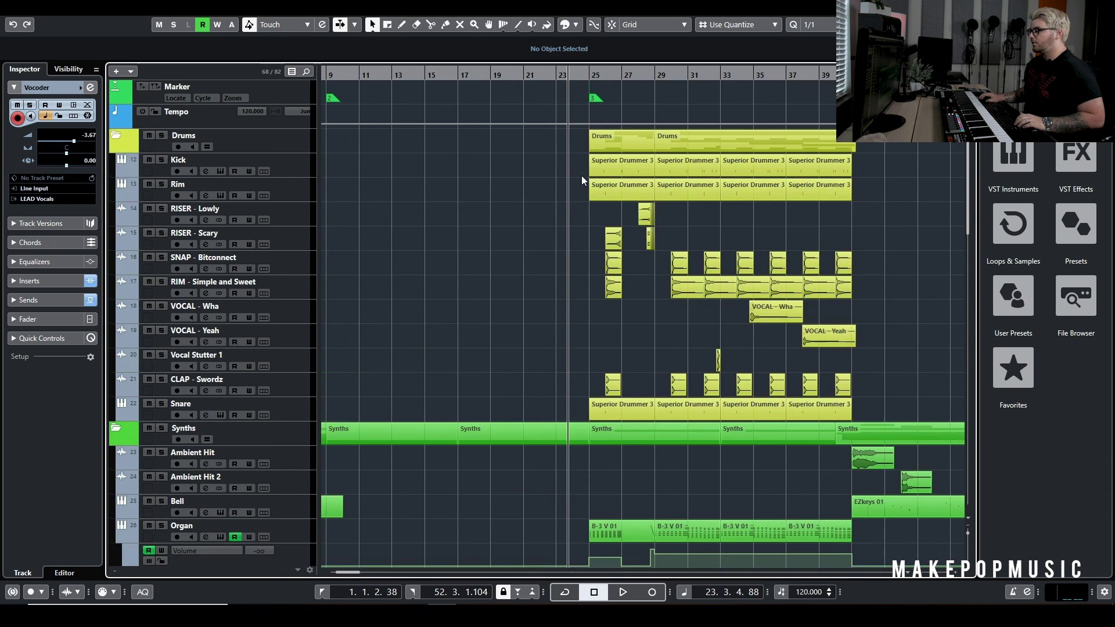
scroll(609, 163, "down", 8)
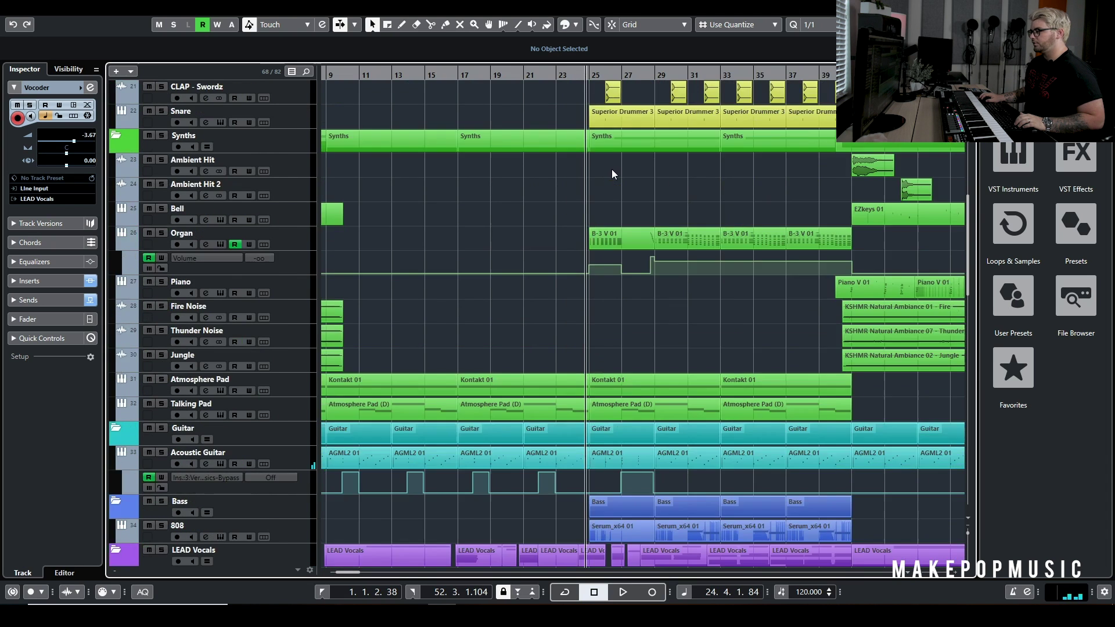
scroll(612, 169, "down", 4)
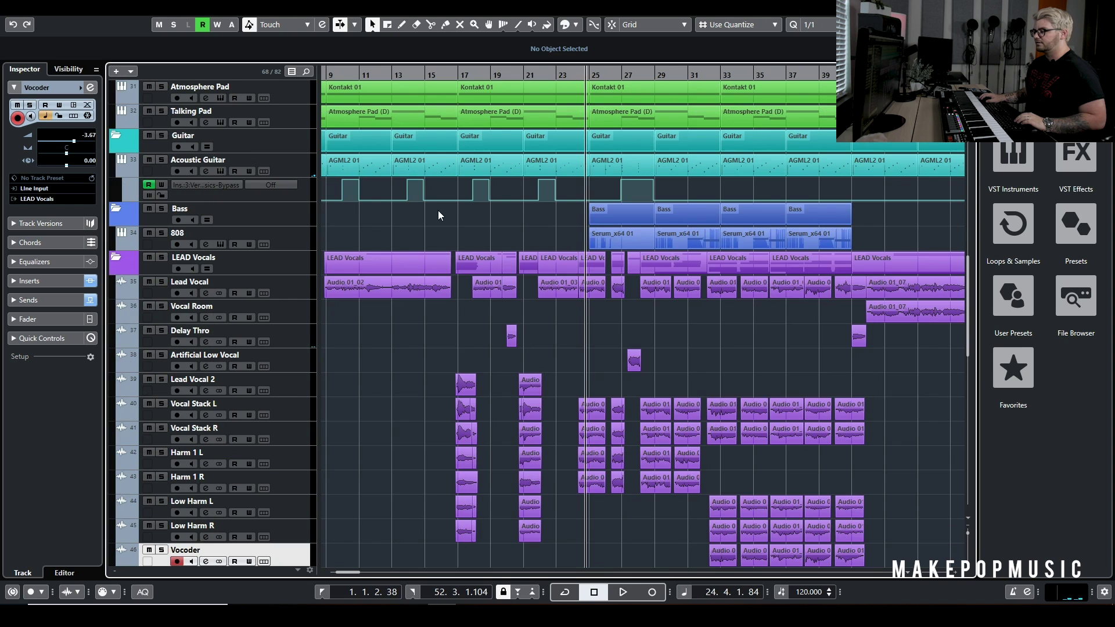
key("space")
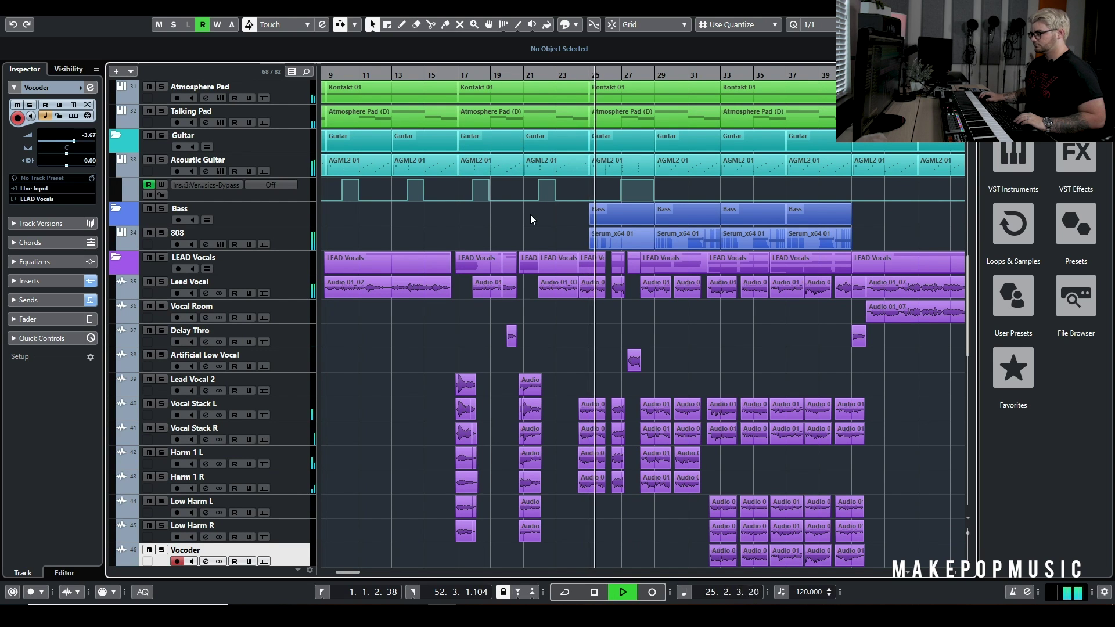
key("space")
scroll(600, 213, "up", 6)
scroll(599, 215, "down", 6)
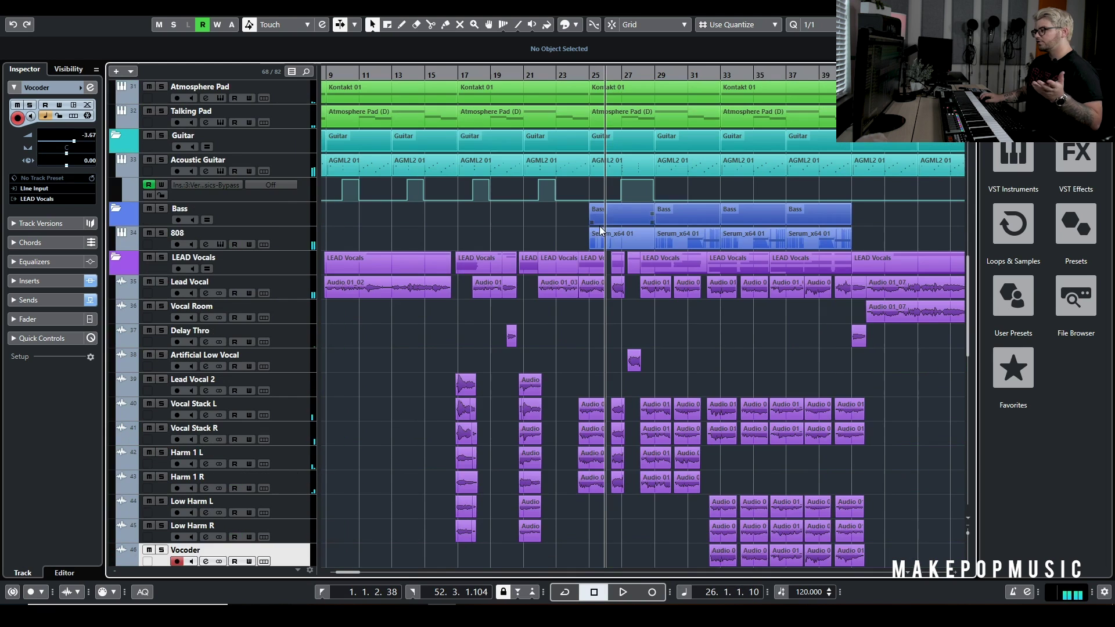
Solo the 808 track, glance at its channel settings and show the effects page of its Serum instrument
left_click(162, 234)
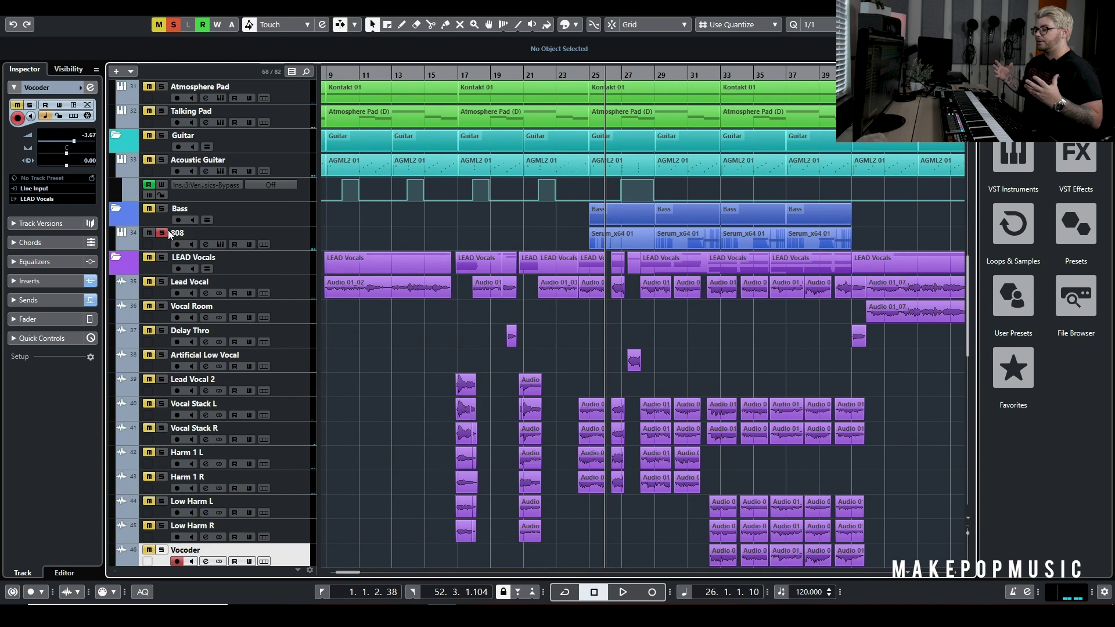
left_click(205, 245)
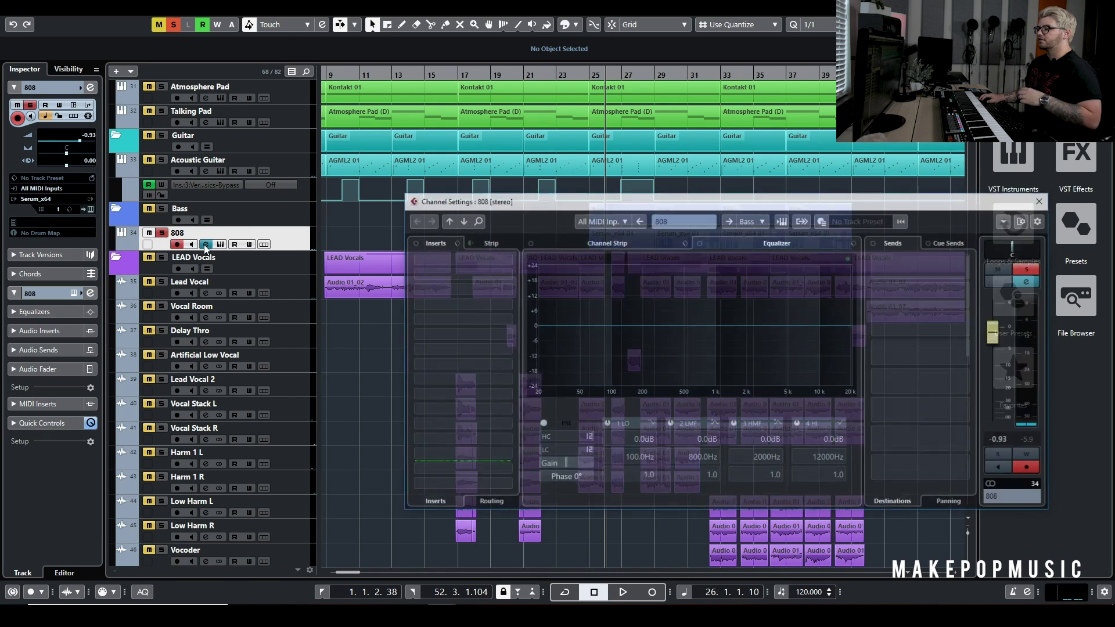
left_click(206, 244)
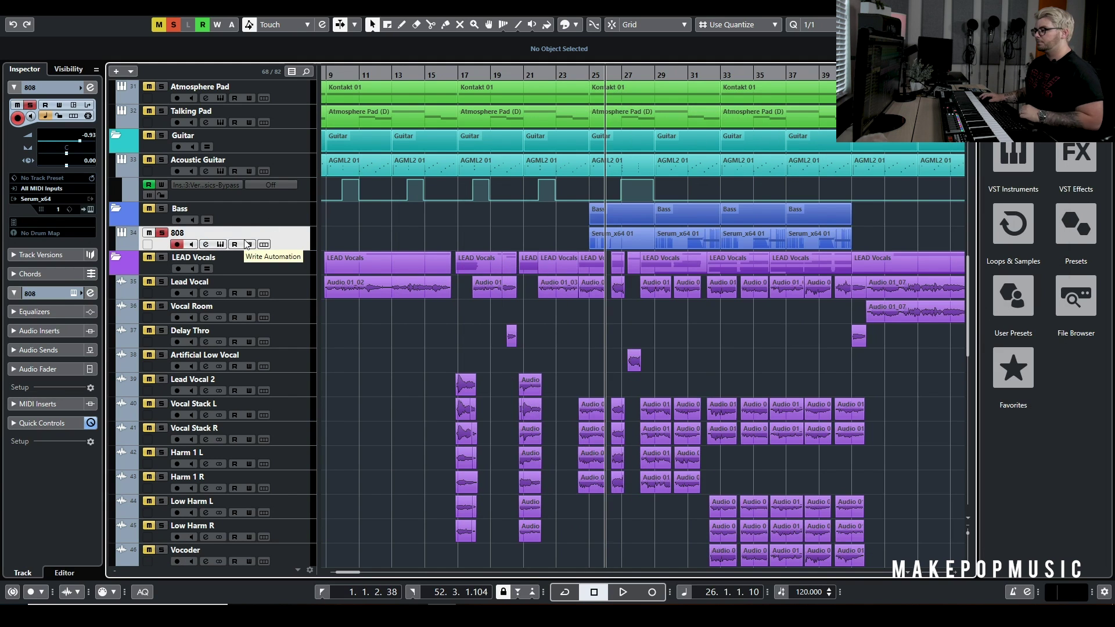
left_click(221, 245)
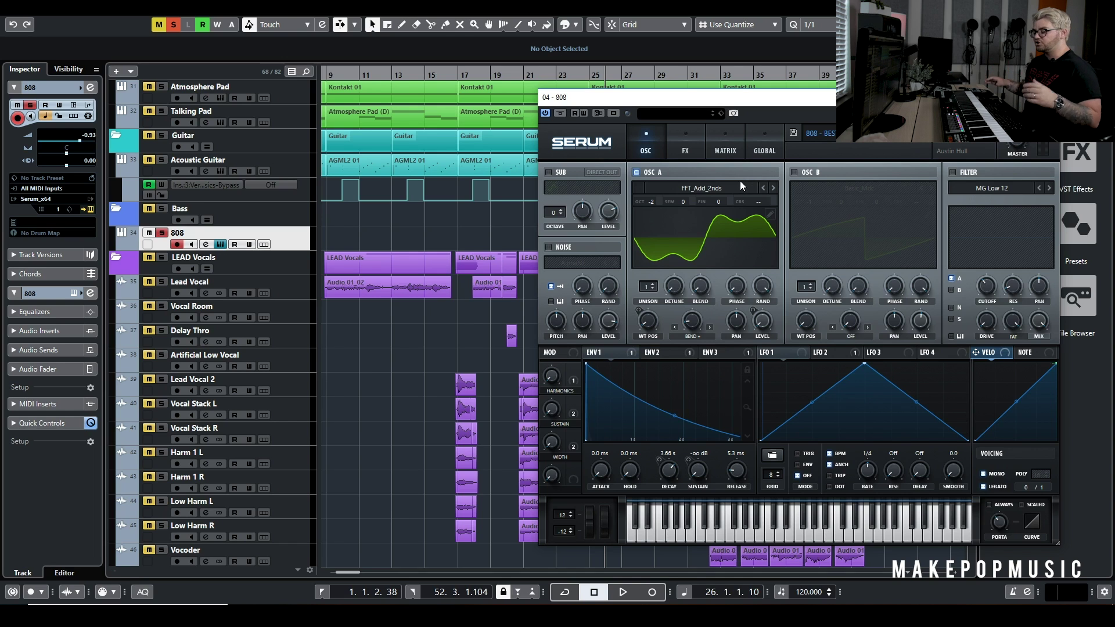
left_click(669, 148)
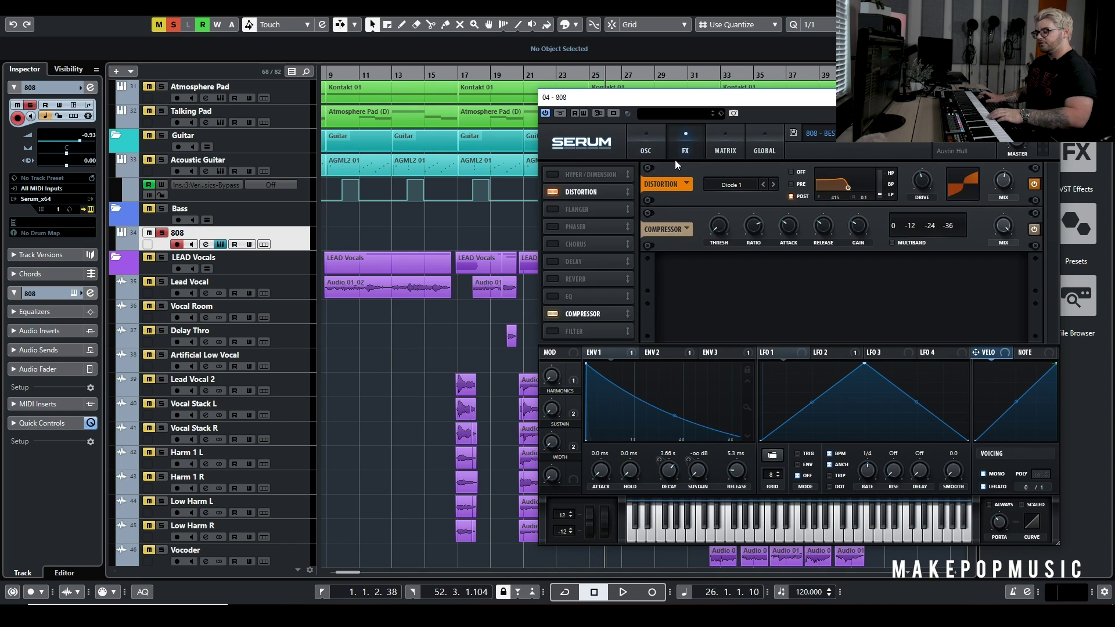
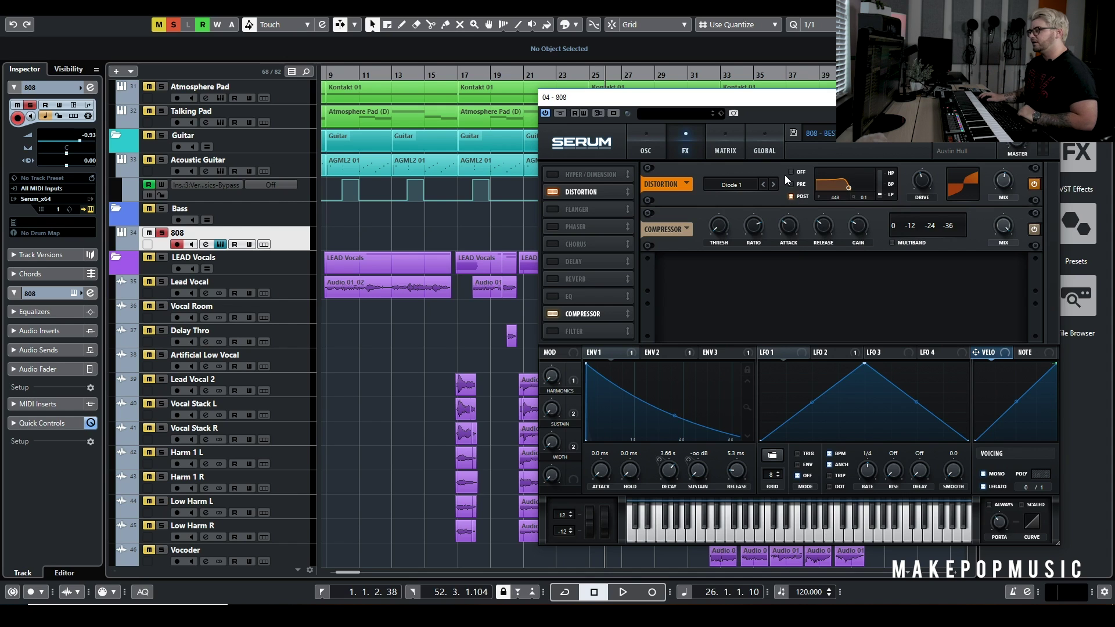
Play the 808 from bar 25 with Serum's distortion filter set to Off, and return the filter to Post
left_click(790, 185)
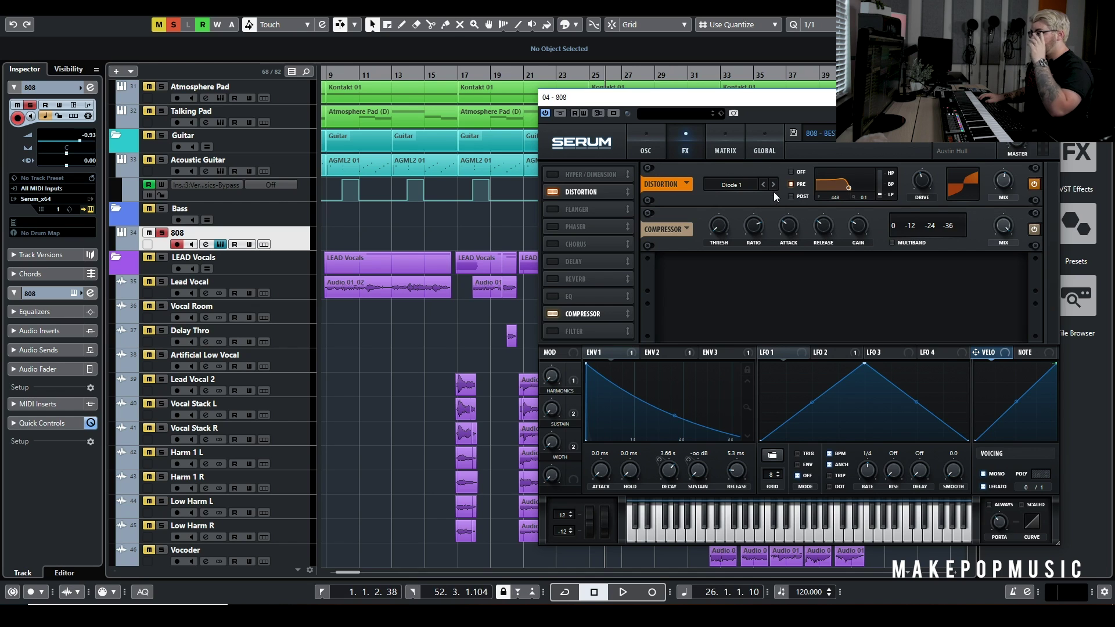
left_click(789, 172)
left_click_drag(550, 99, 614, 93)
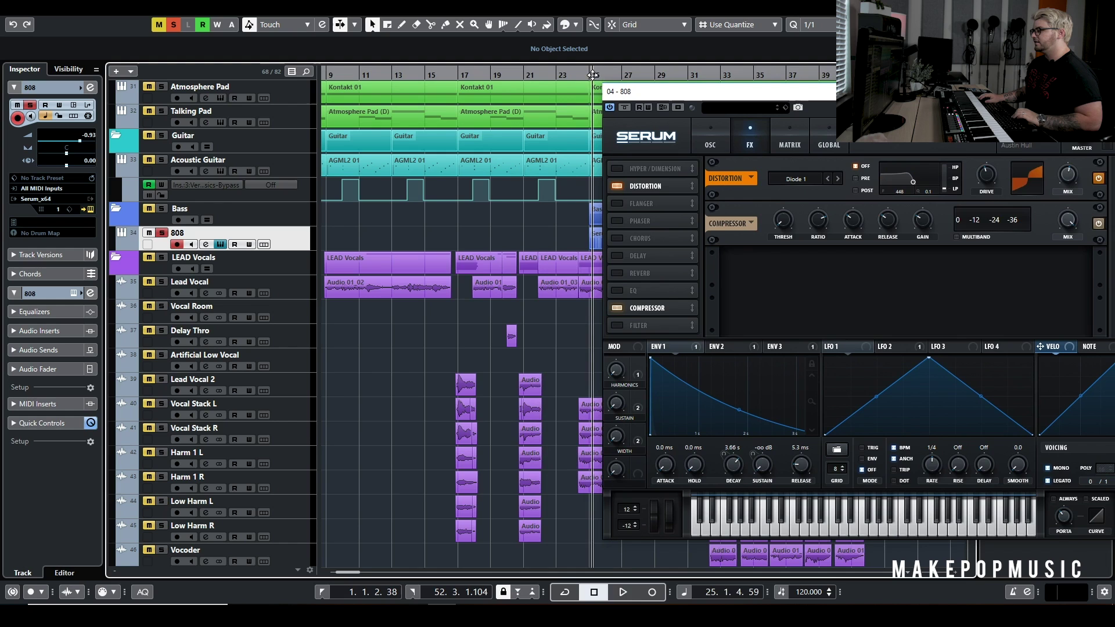
double_click(594, 75)
key("space")
left_click(855, 190)
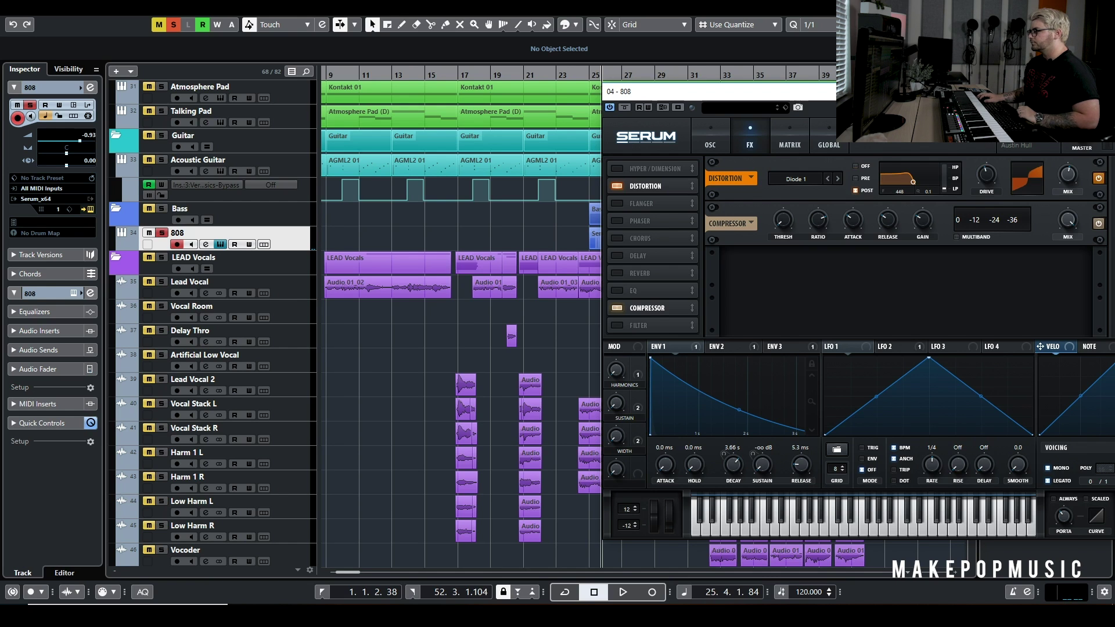
Move the Serum window aside to uncover the 808 clips in the arrangement from bar 25
key("ctrl+alt+c")
left_click_drag(795, 88, 587, 88)
left_click_drag(759, 91, 1068, 123)
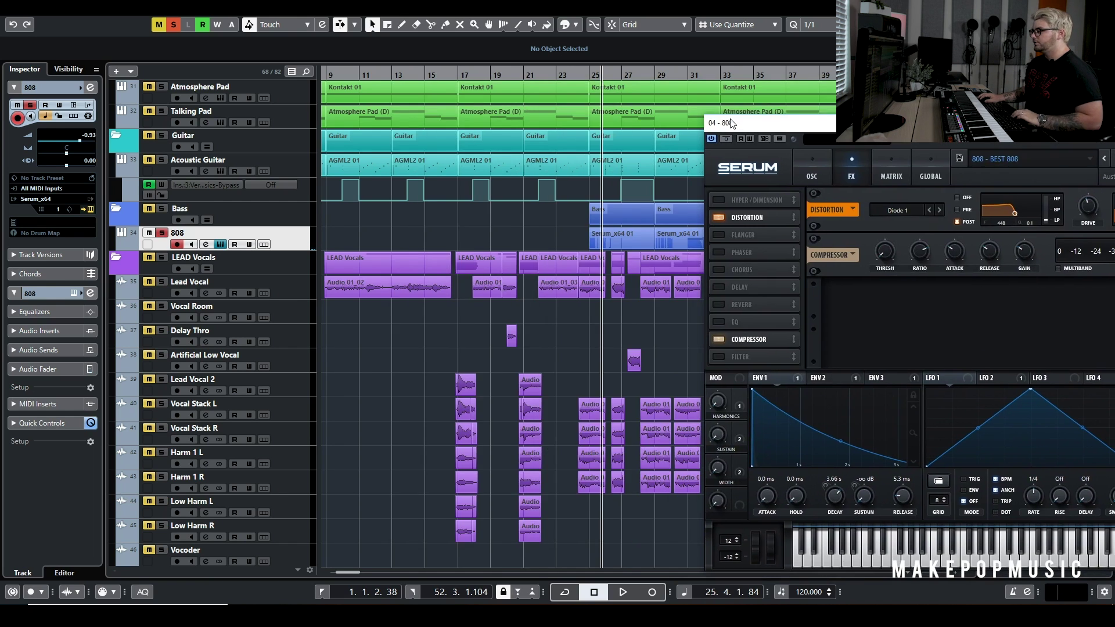
Audition the soloed 808 track around bar 25, ending with its Serum window closed and the solo cleared
left_click(590, 73)
key("space")
left_click_drag(941, 123, 616, 118)
key("space")
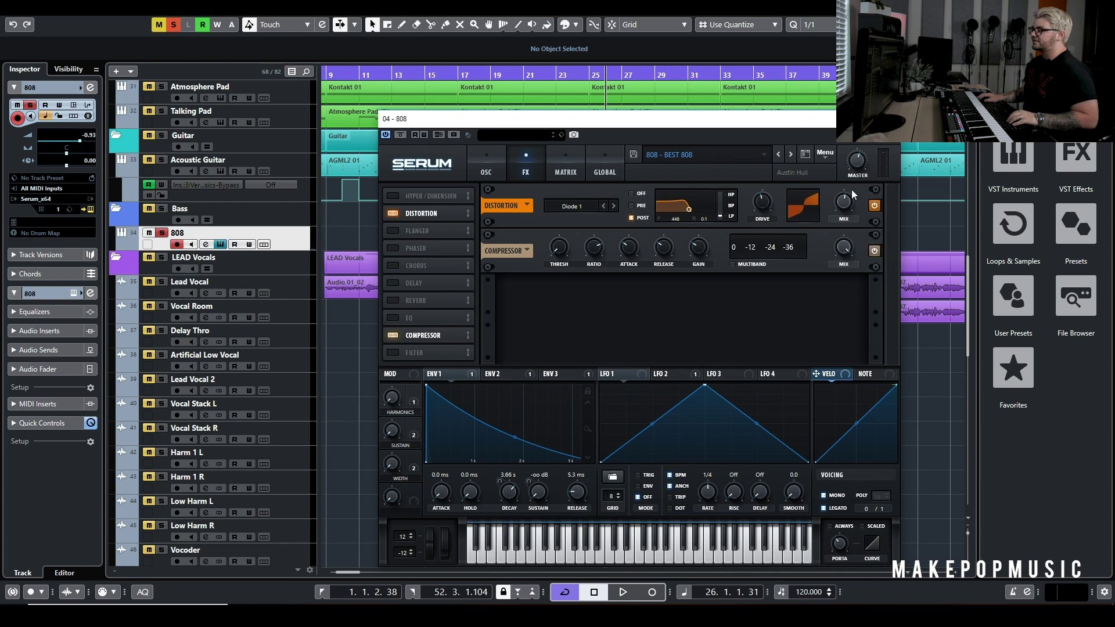
left_click(894, 119)
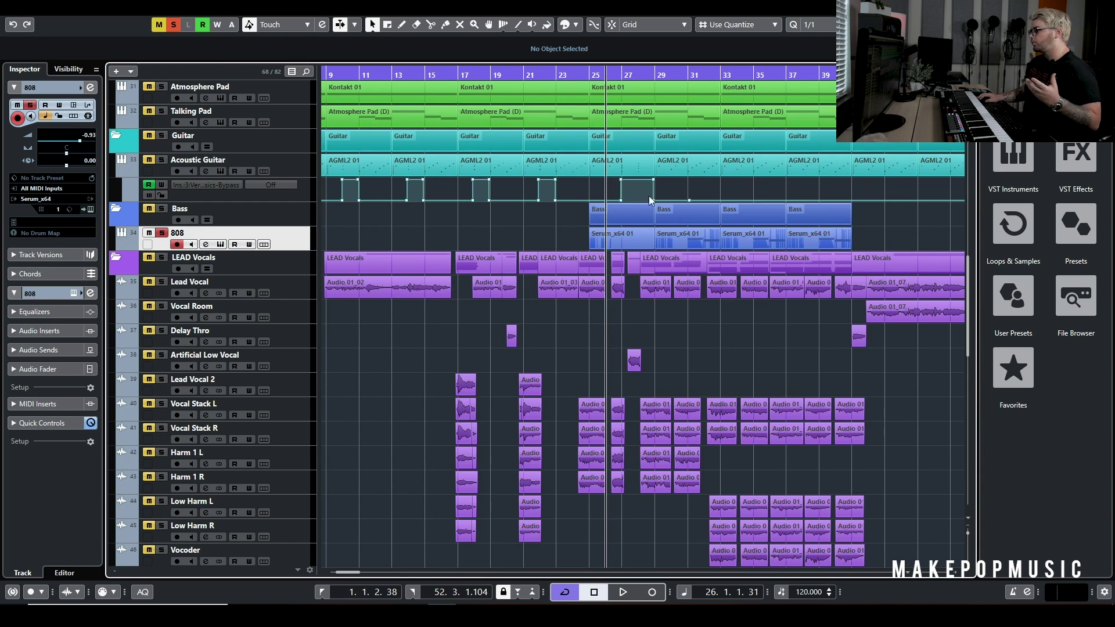
left_click(162, 234)
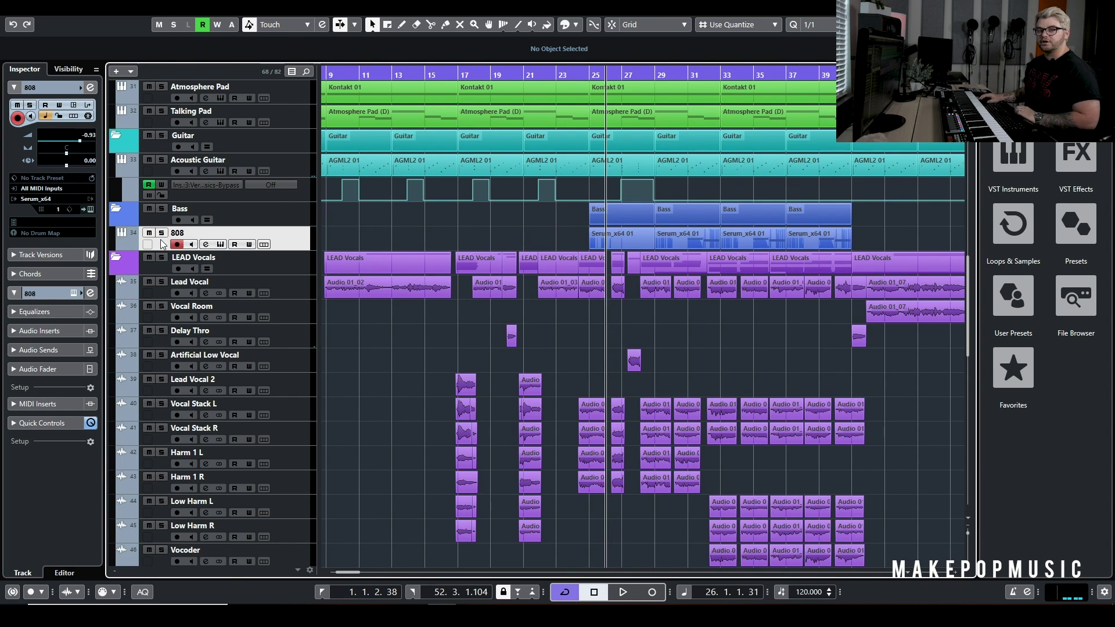
Display the Pitchbend controller lane of the first 808 clip in the note editor, and close the editor
left_click(622, 231)
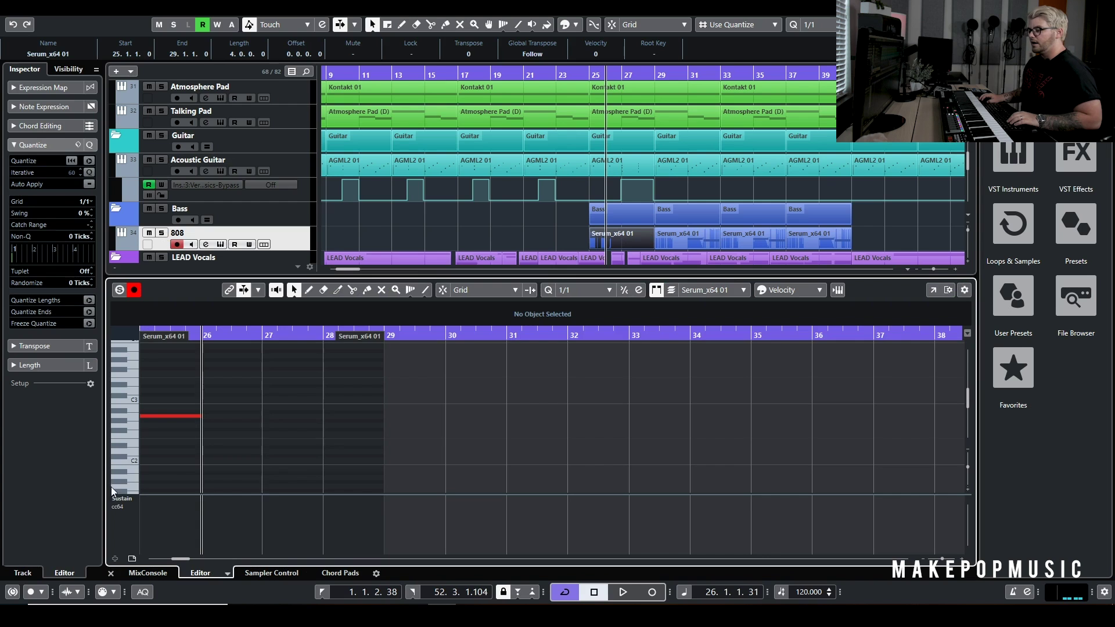
left_click(135, 499)
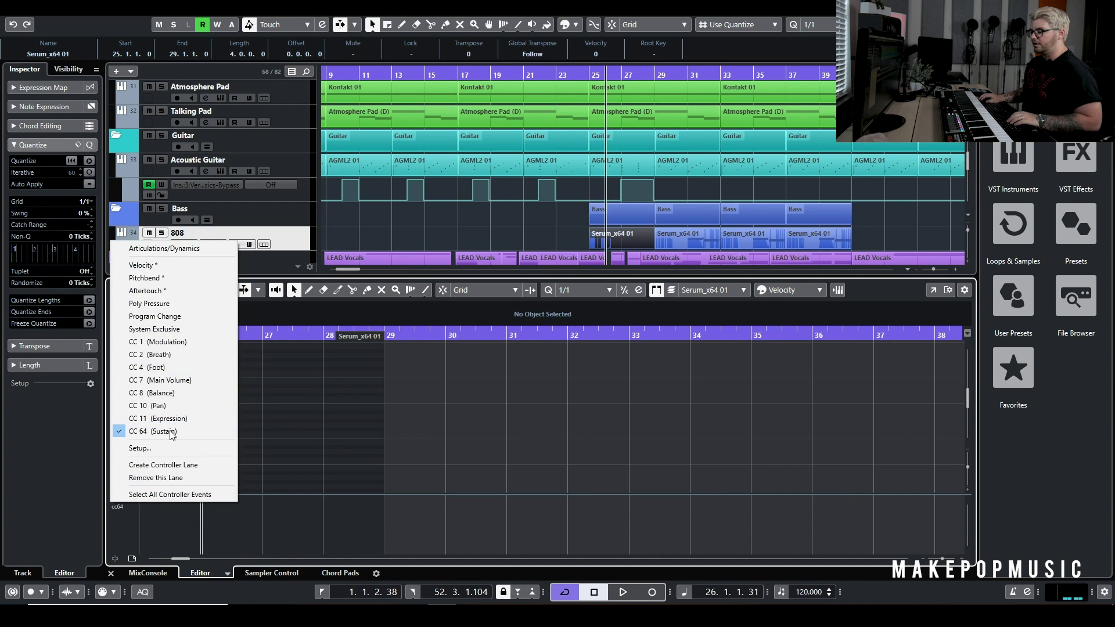
left_click(145, 279)
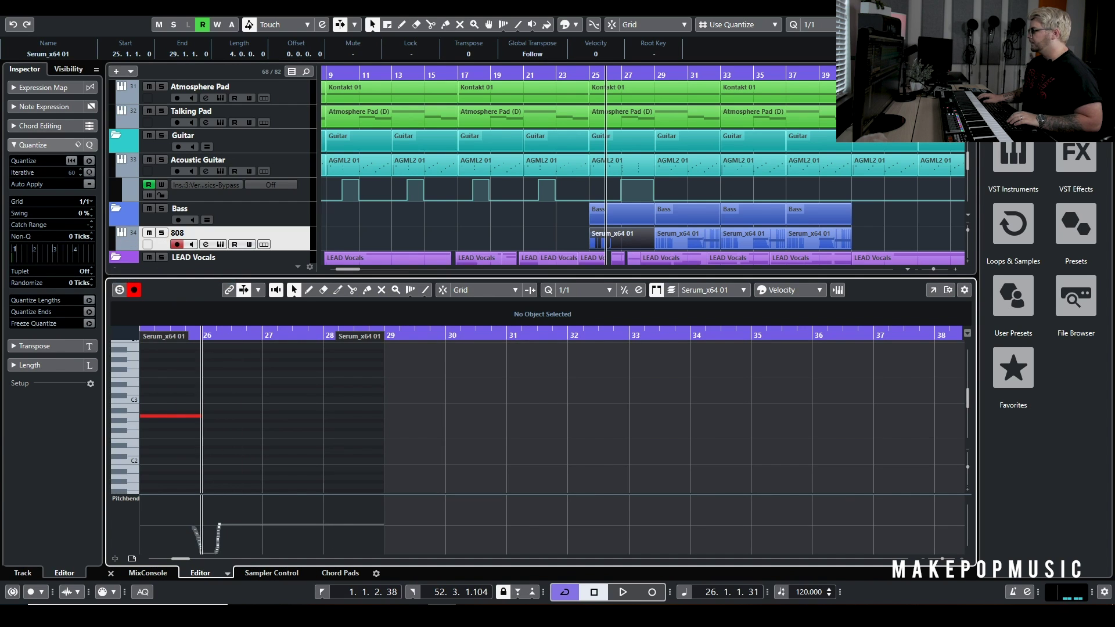
key("ctrl+e")
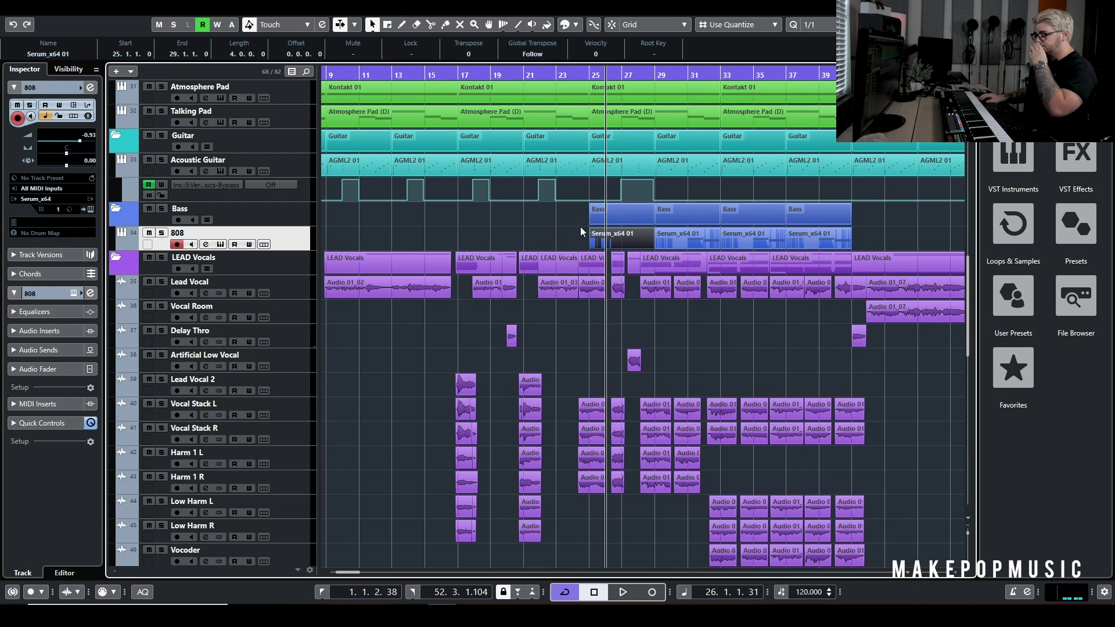
Play the full arrangement from just before bar 25 to about bar 27 while looking over the drum, synth and guitar tracks
scroll(585, 221, "up", 3)
left_click(585, 71)
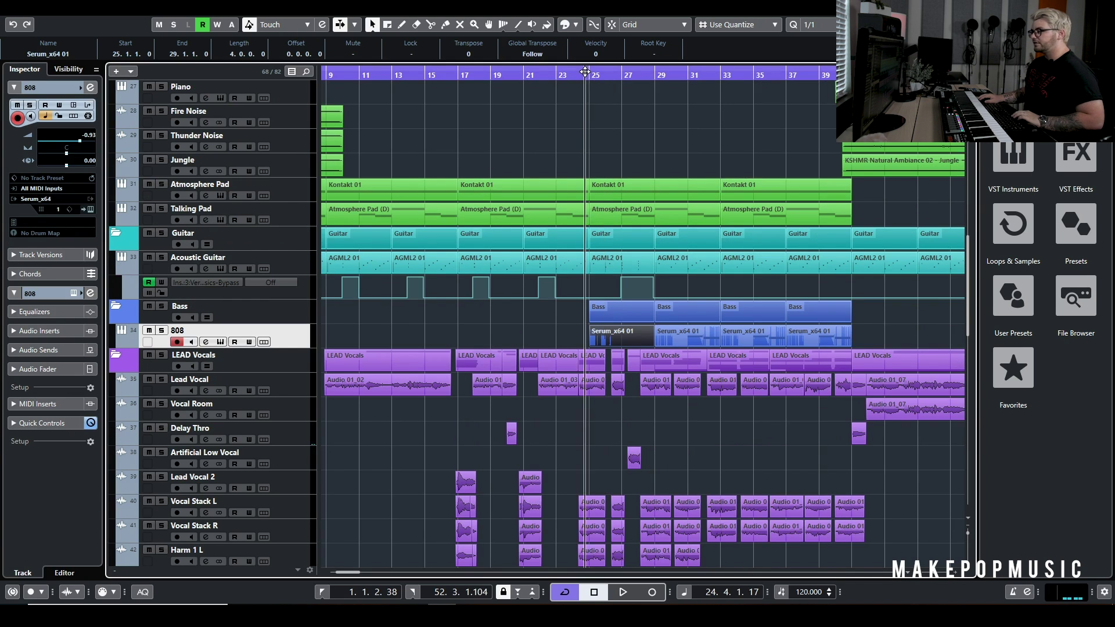
scroll(603, 145, "up", 6)
key("space")
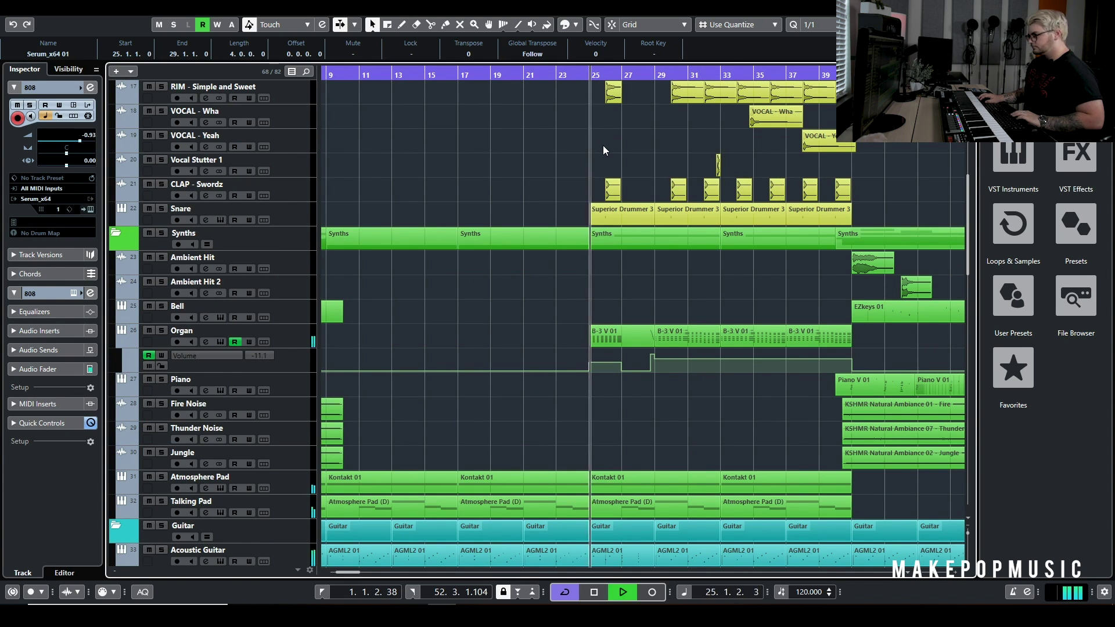
scroll(603, 145, "down", 2)
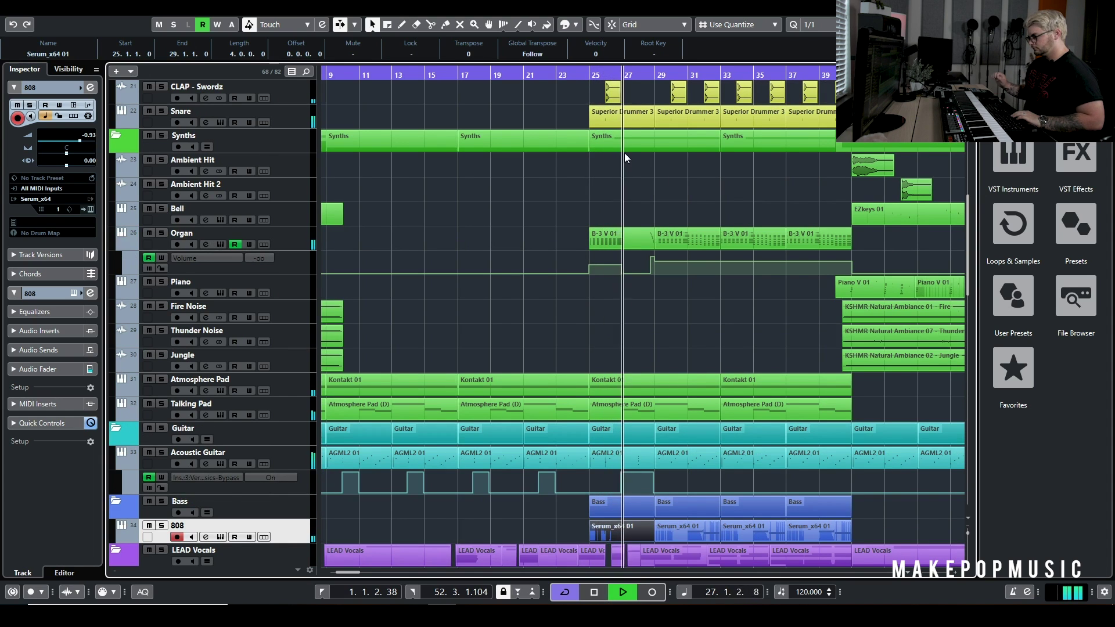
key("space")
Solo the Drums folder with the playhead set just before bar 25
scroll(625, 152, "up", 6)
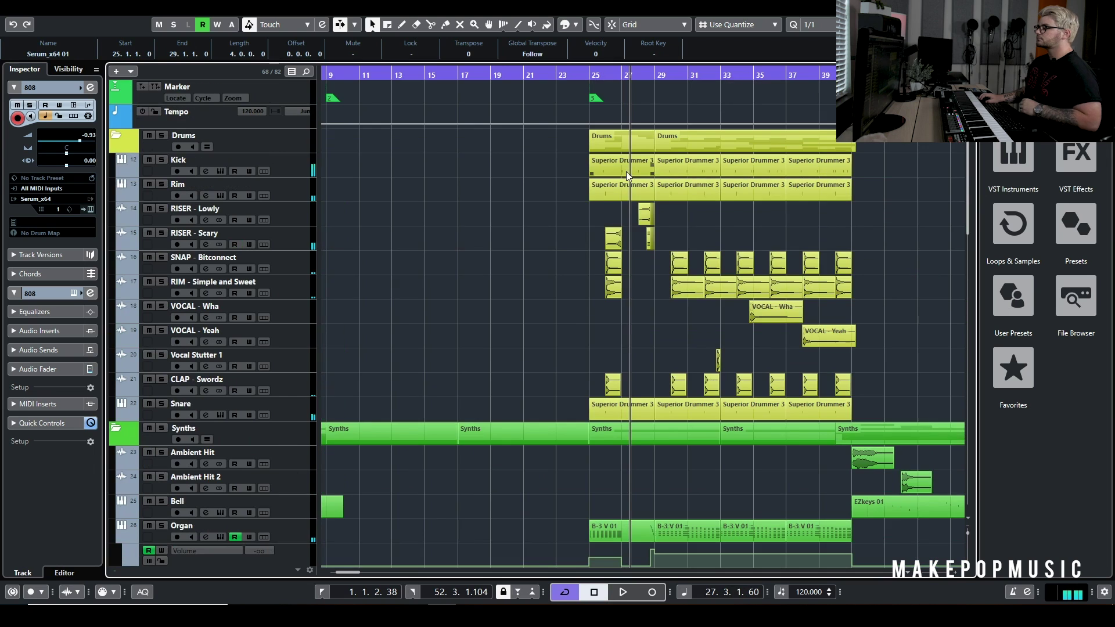
left_click(588, 72)
left_click(162, 138)
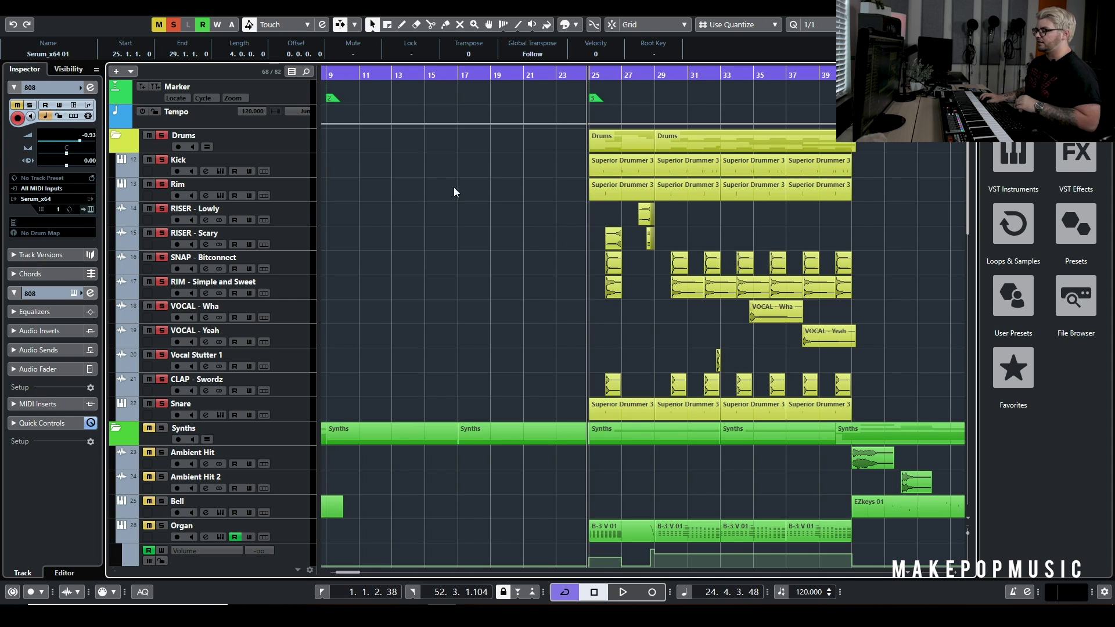
Inspect the Kick track's Groove Agent SE instrument, auditioning the rim shot on pad D1 and the kick on pad C#1
left_click(221, 172)
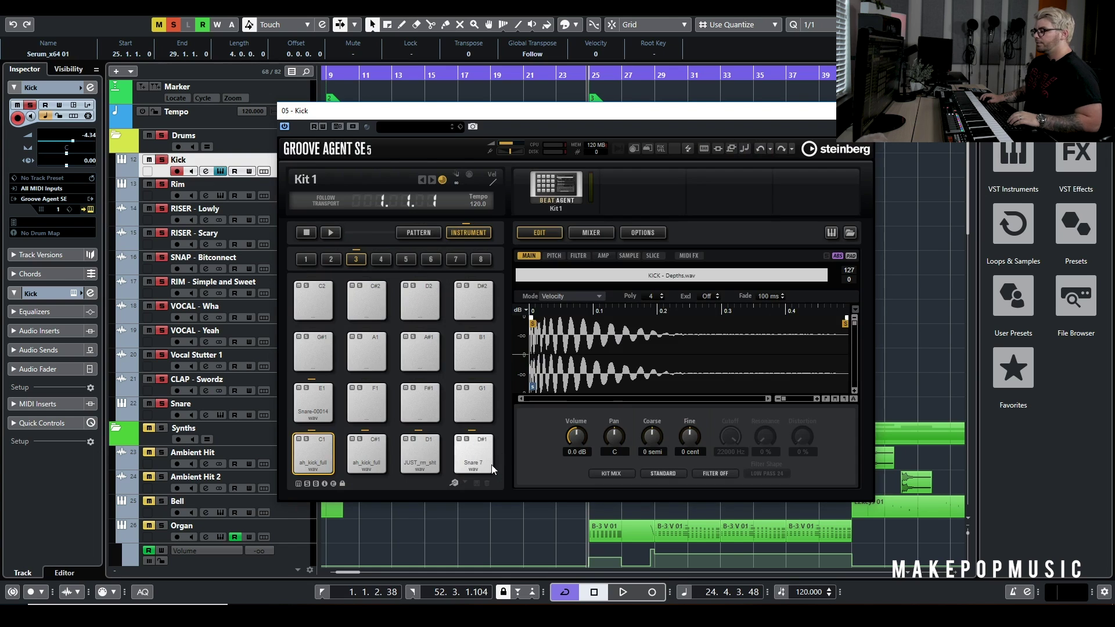
left_click(413, 459)
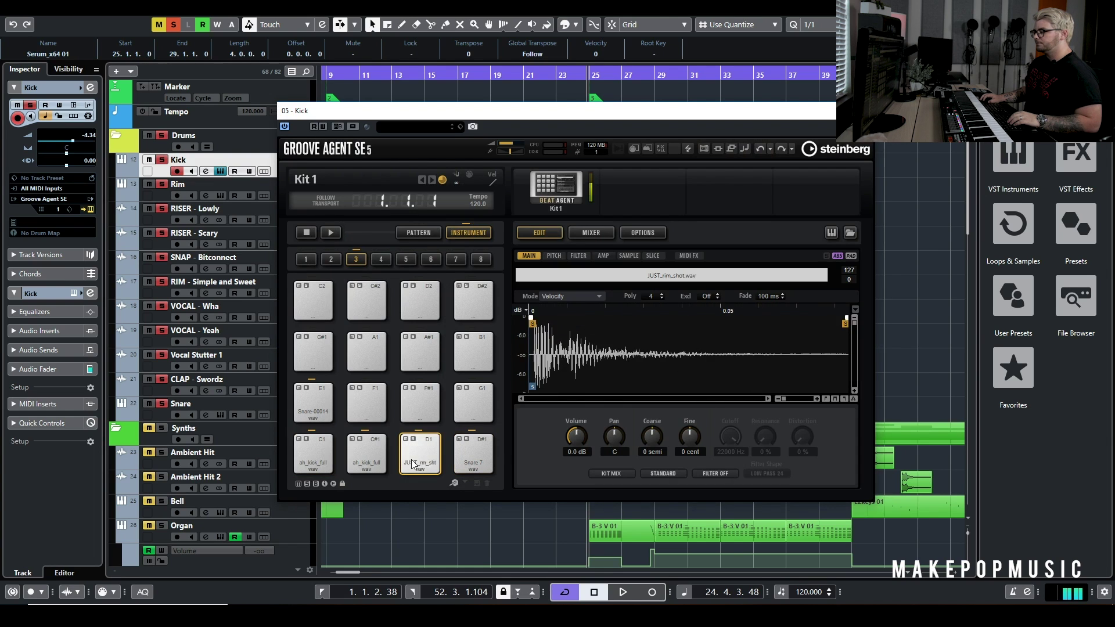
left_click(365, 453)
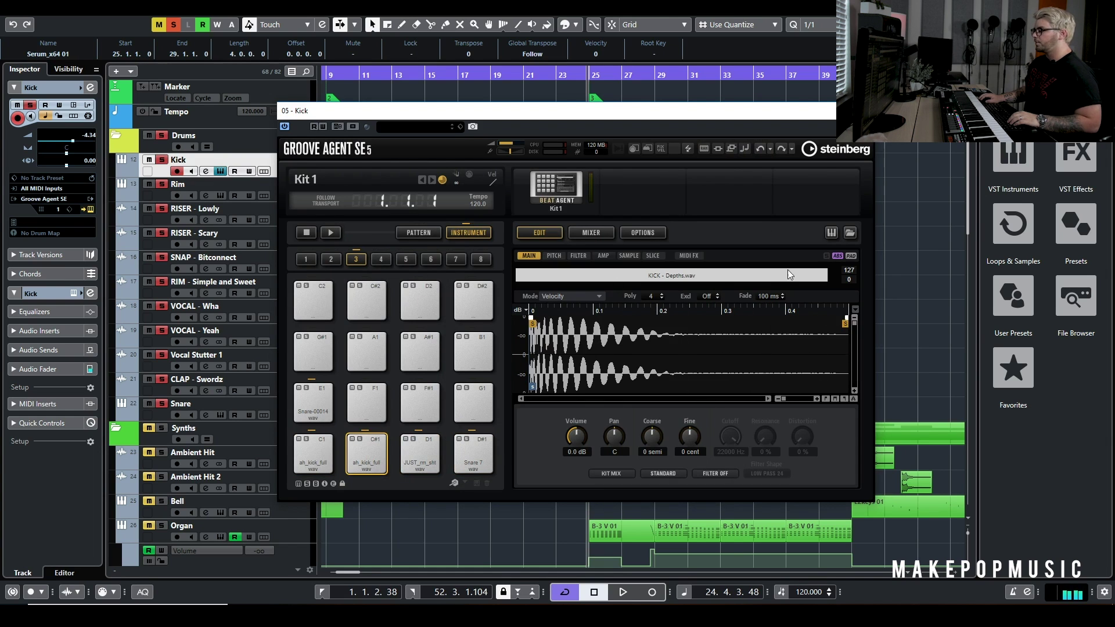
key("Escape")
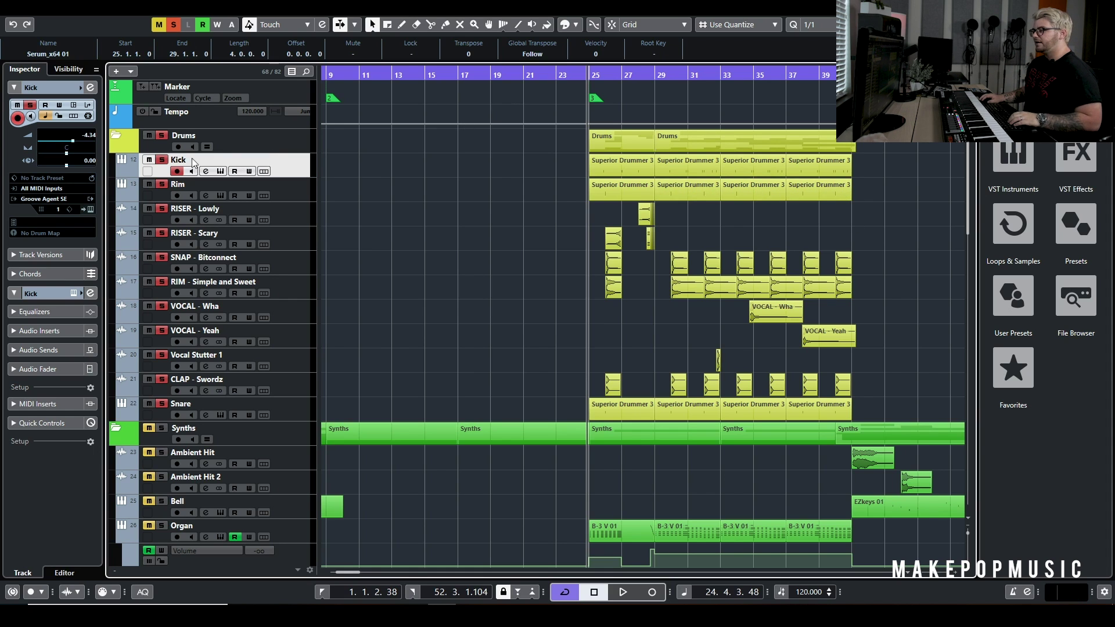
left_click(206, 172)
left_click(206, 172)
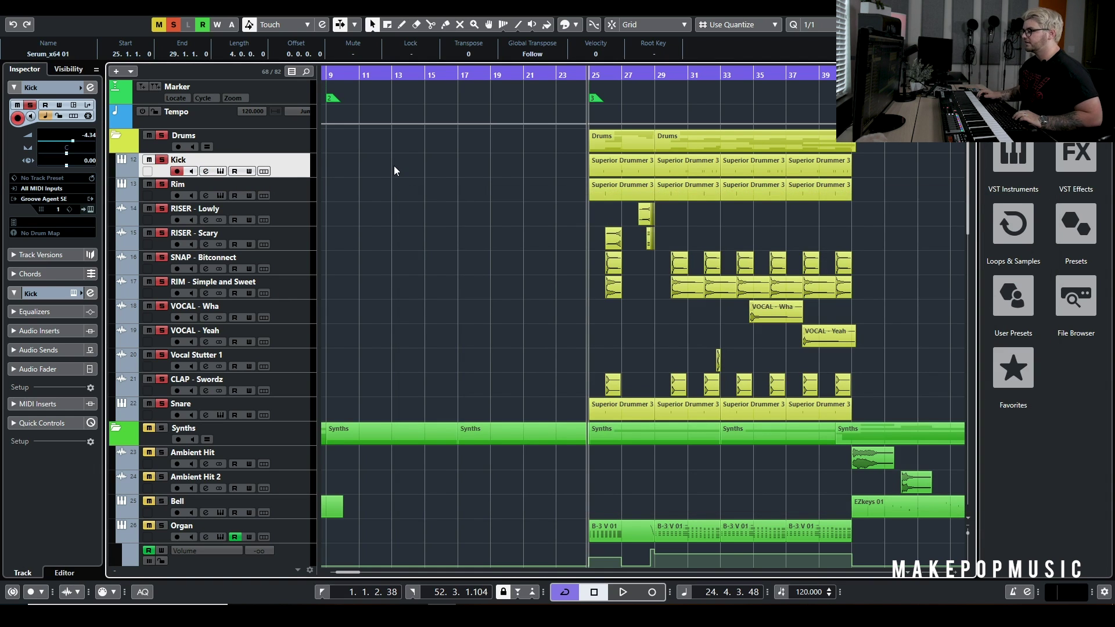
Play the soloed drums briefly and switch the solo from the Drums folder to the Rim track
key("space")
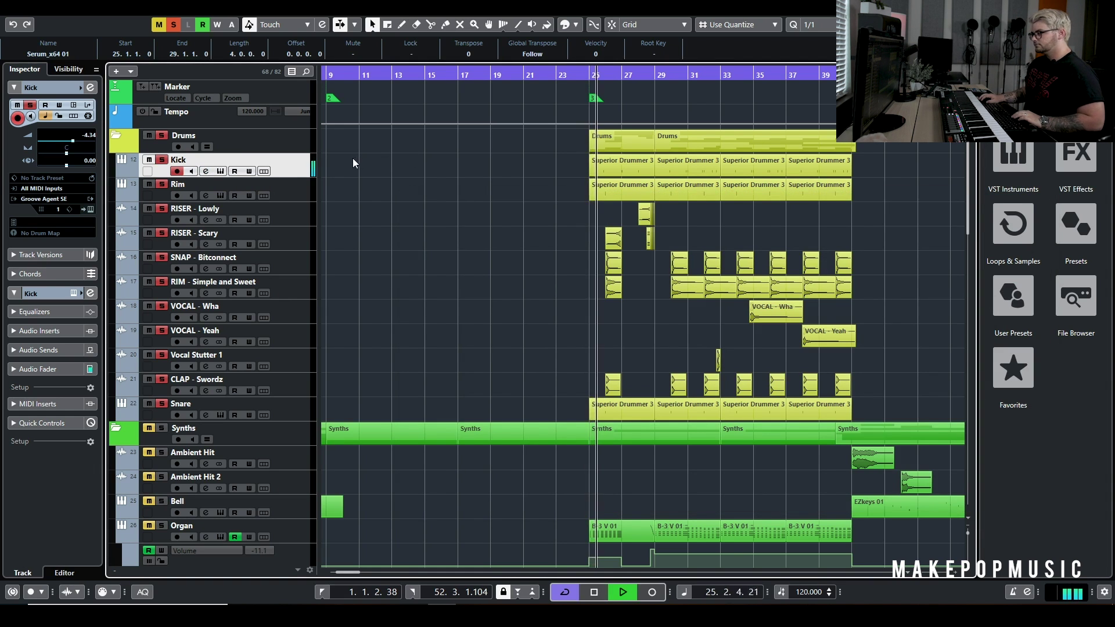
key("space")
left_click(162, 136)
left_click(162, 185)
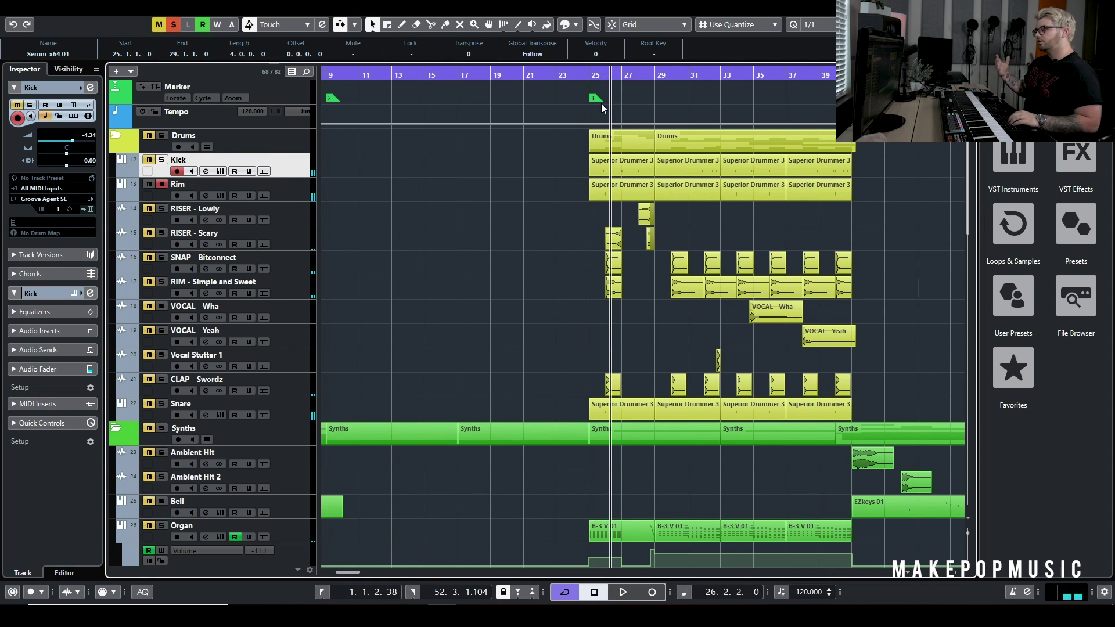
Play the soloed Rim from just before bar 25 and add the Kick track to the solo during playback
left_click_drag(599, 74, 583, 74)
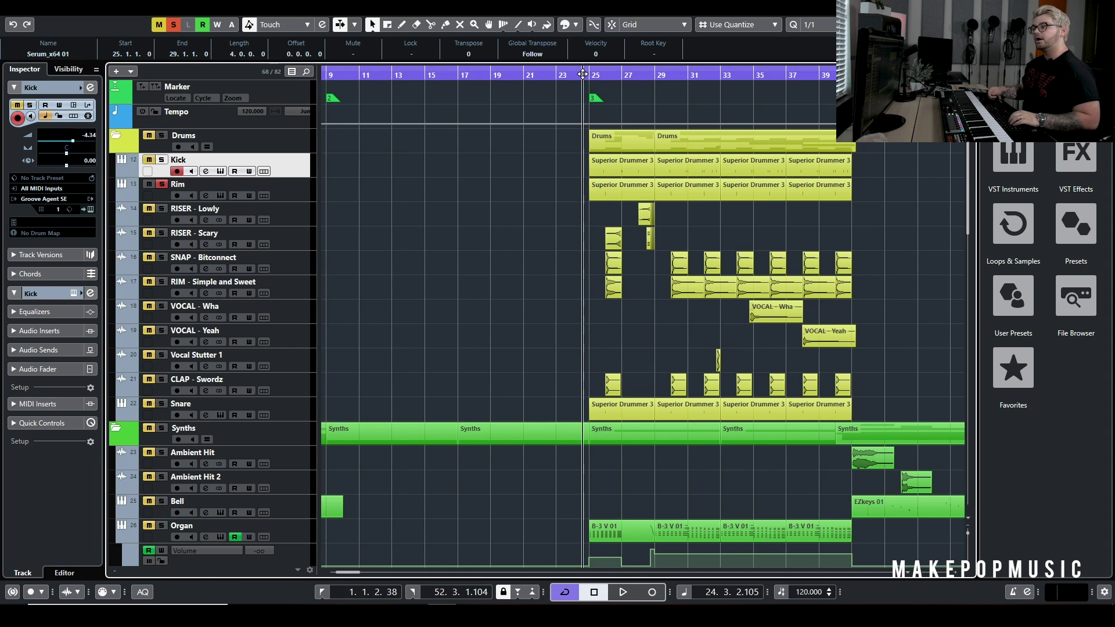
key("space")
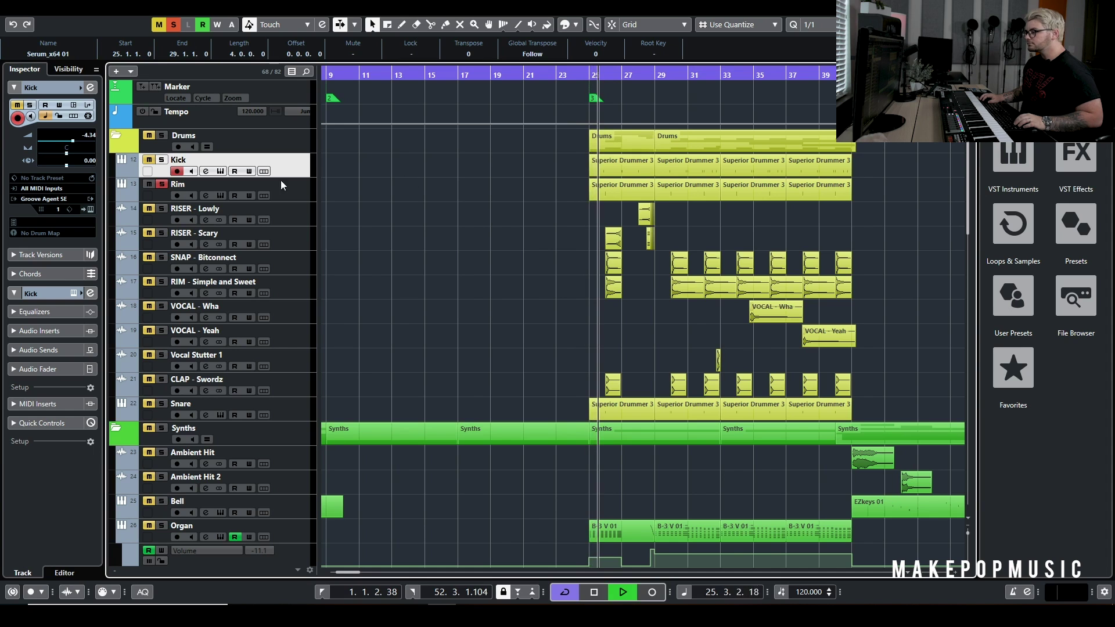
left_click(162, 160)
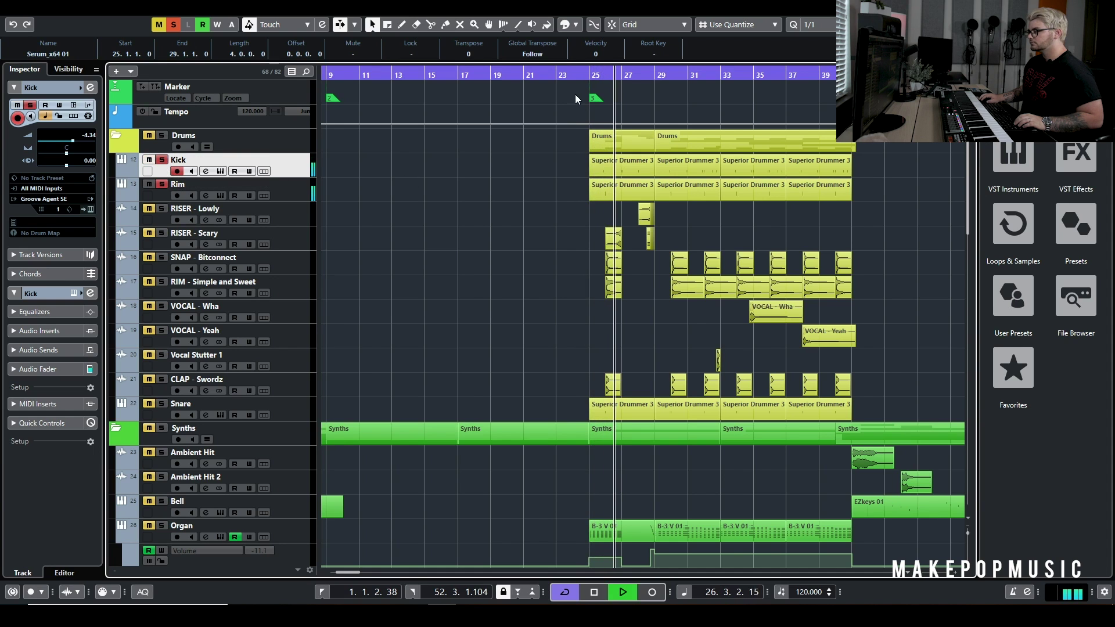
left_click_drag(589, 76, 625, 142)
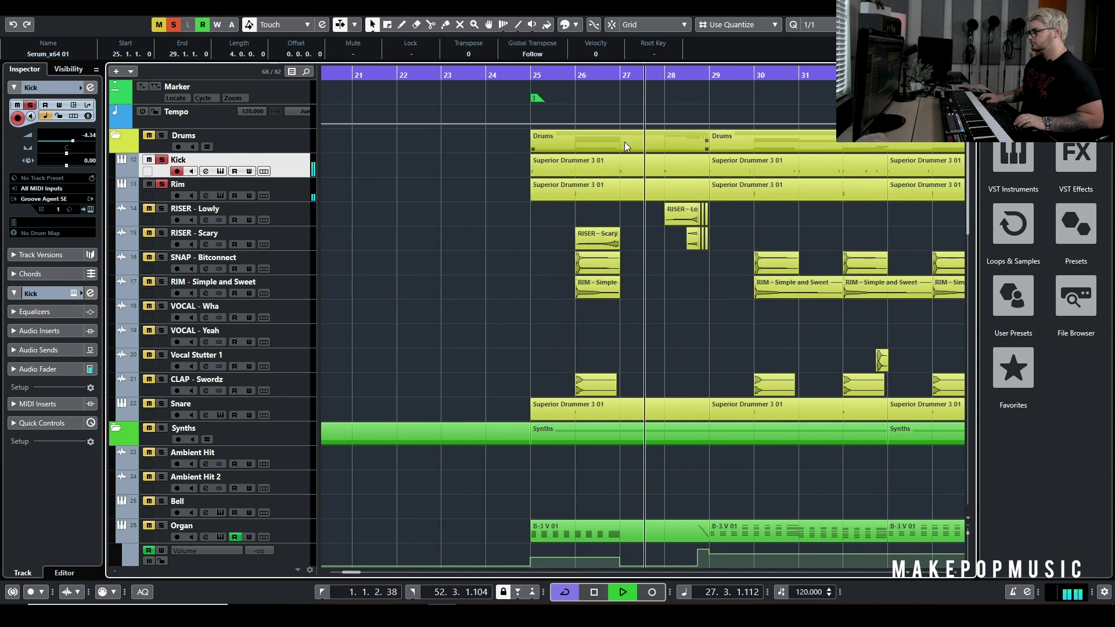
key("space")
Replay a short passage of the soloed Kick and Rim from just before bar 26
left_click(528, 77)
left_click(571, 76)
key("space")
key("space")
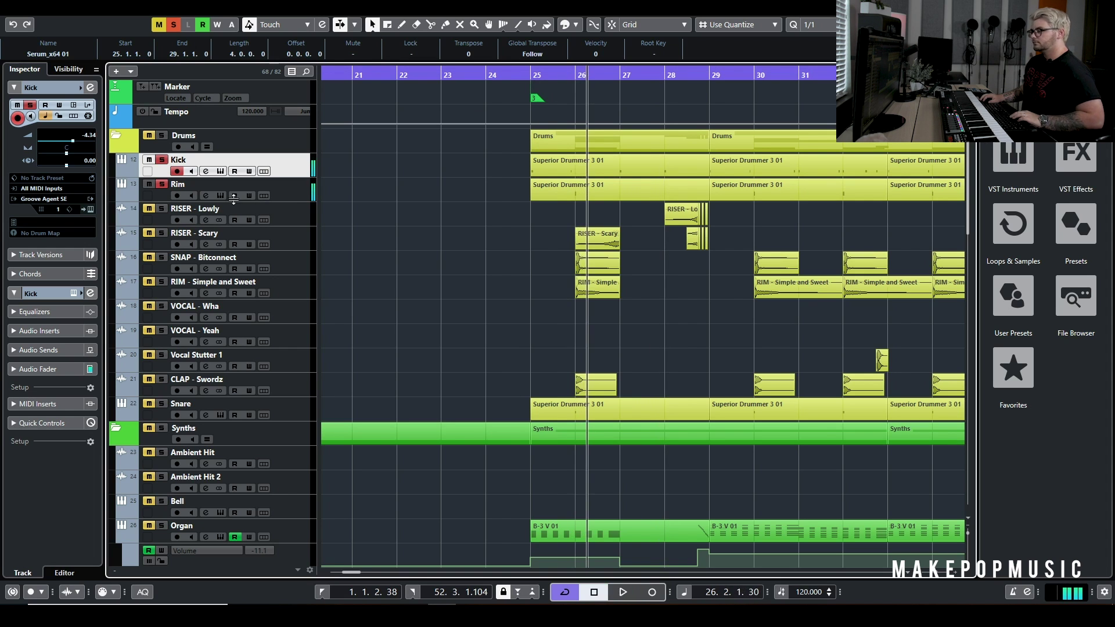
Open the Rim track's channel settings and view its CamelCrusher insert, closing the plug-in again
left_click(206, 196)
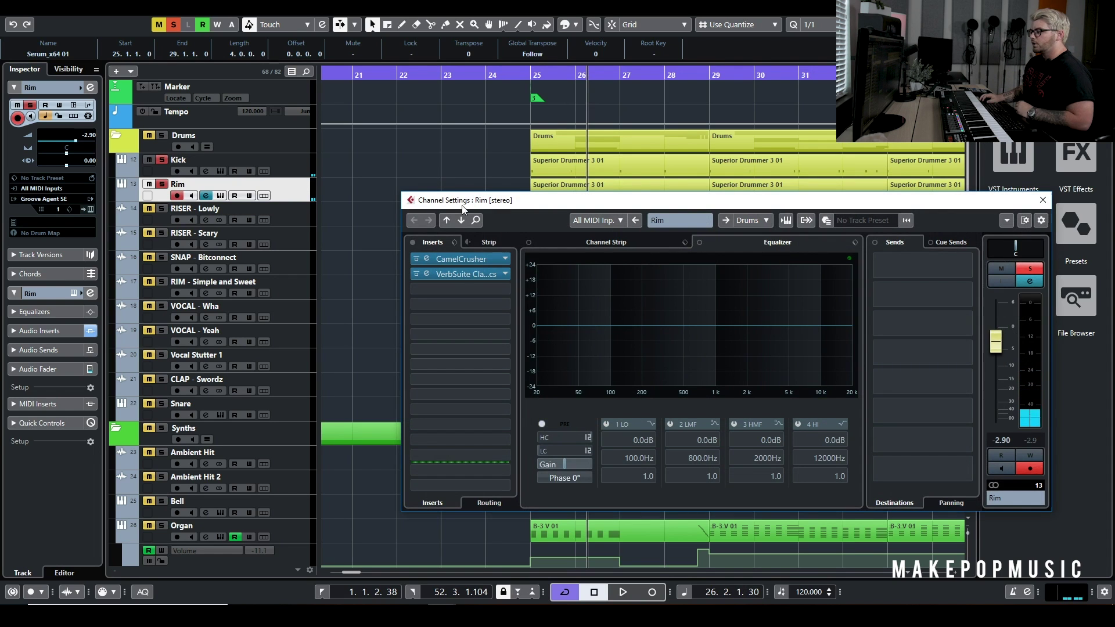
left_click(458, 259)
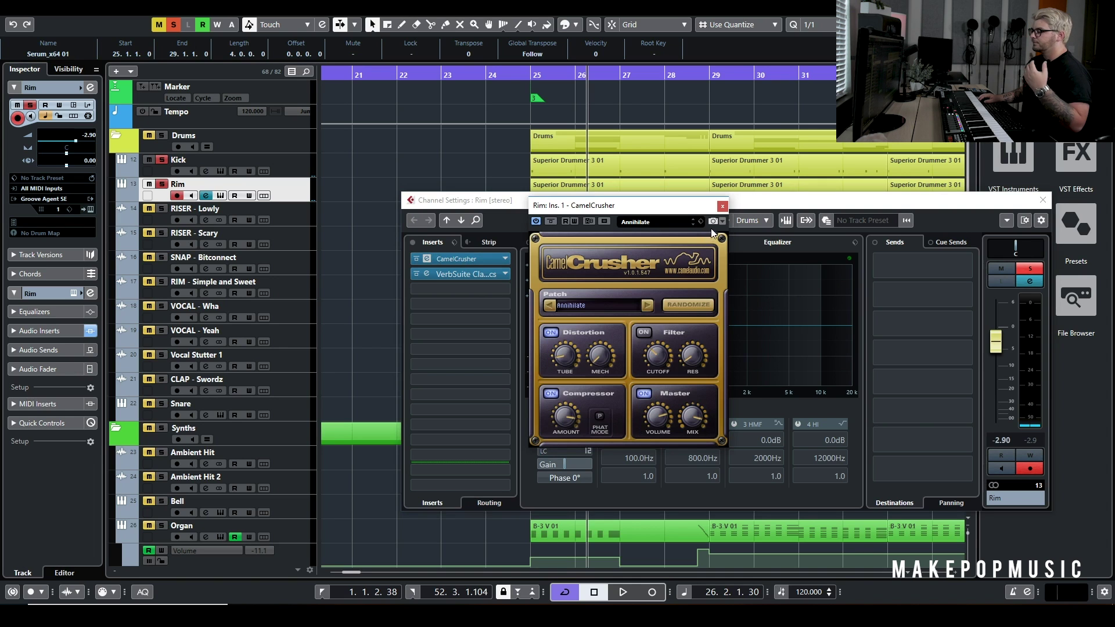
left_click(722, 205)
Open the Rim's VerbSuite Classics insert and compare the sound with the reverb bypassed and active, closing it when finished
left_click(479, 274)
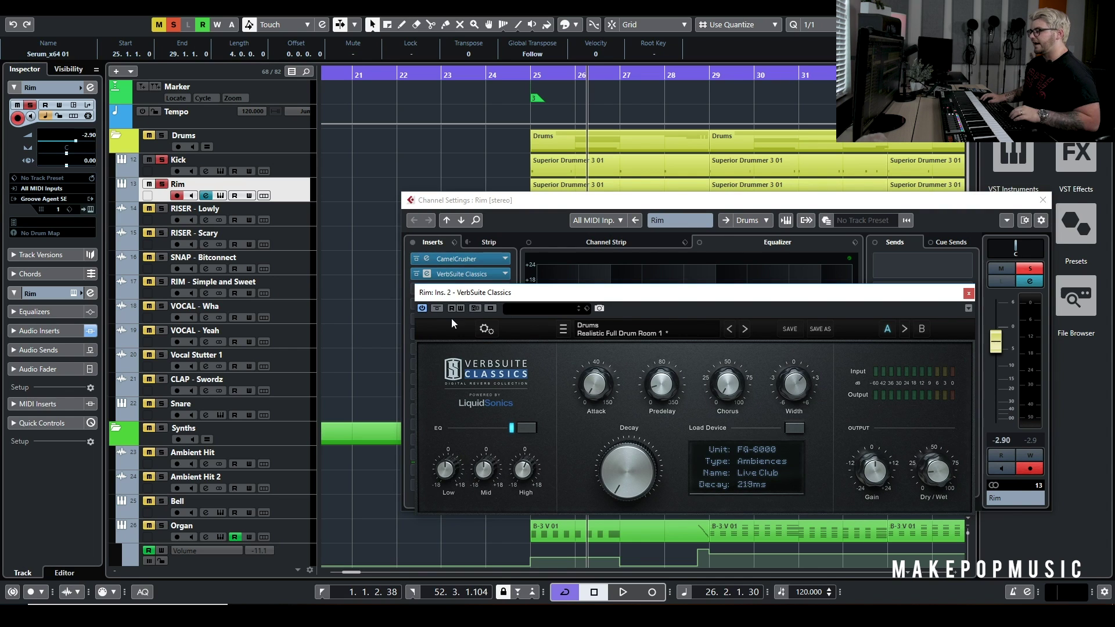
left_click(542, 88)
key("space")
left_click(438, 309)
left_click(438, 309)
left_click(568, 76)
mouse_move(937, 477)
key("space")
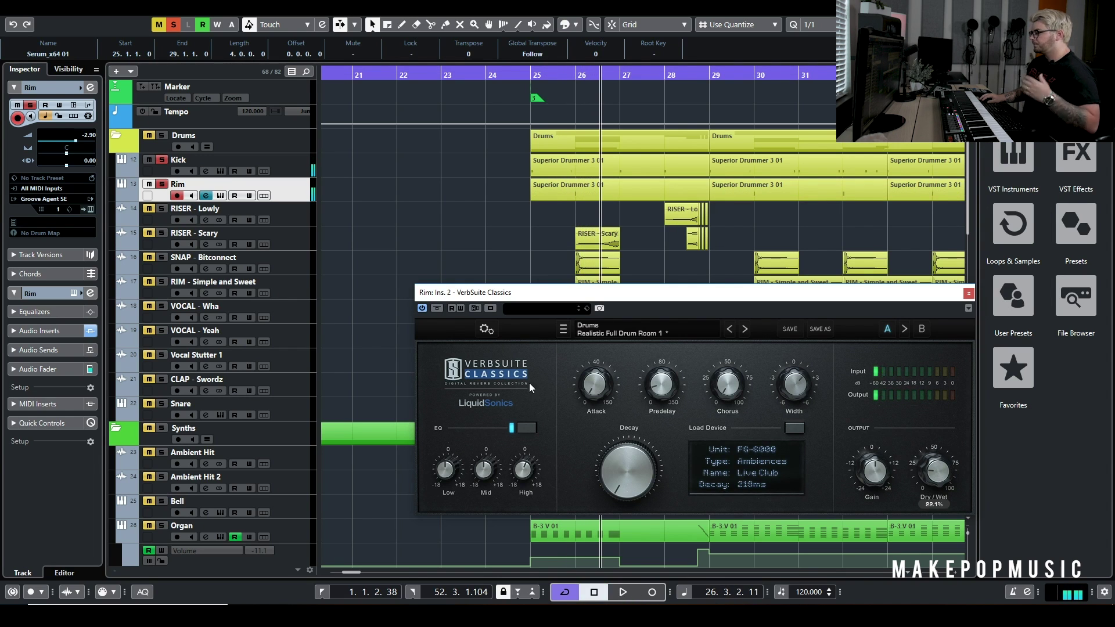
left_click(970, 293)
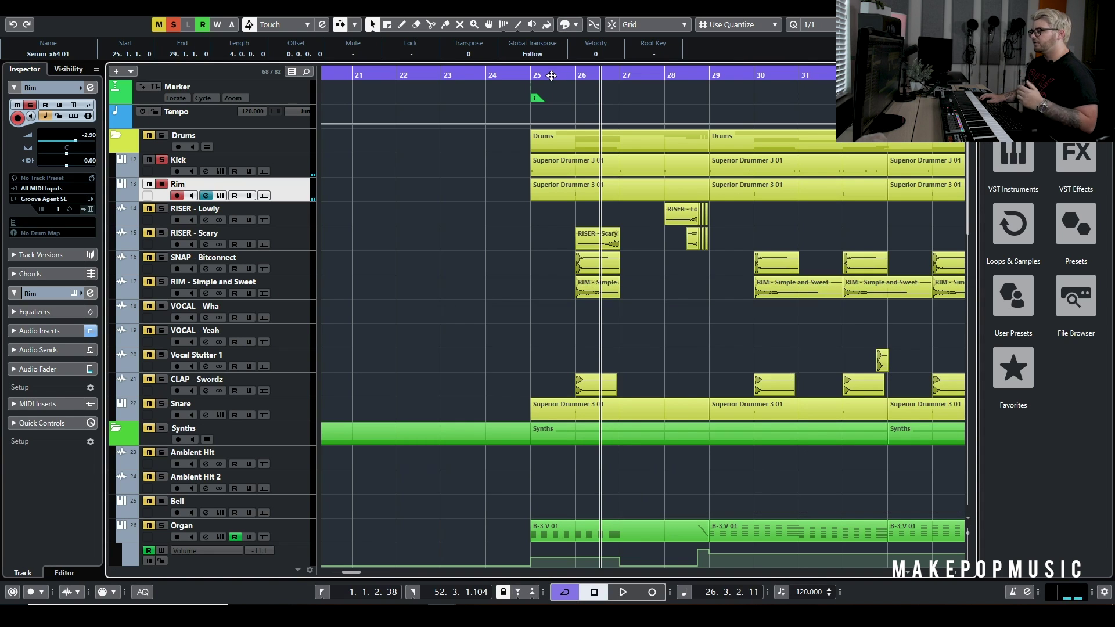
Clear all solos and solo the Rim and SNAP - Bitconnect tracks
left_click_drag(552, 75, 485, 75)
left_click(172, 25)
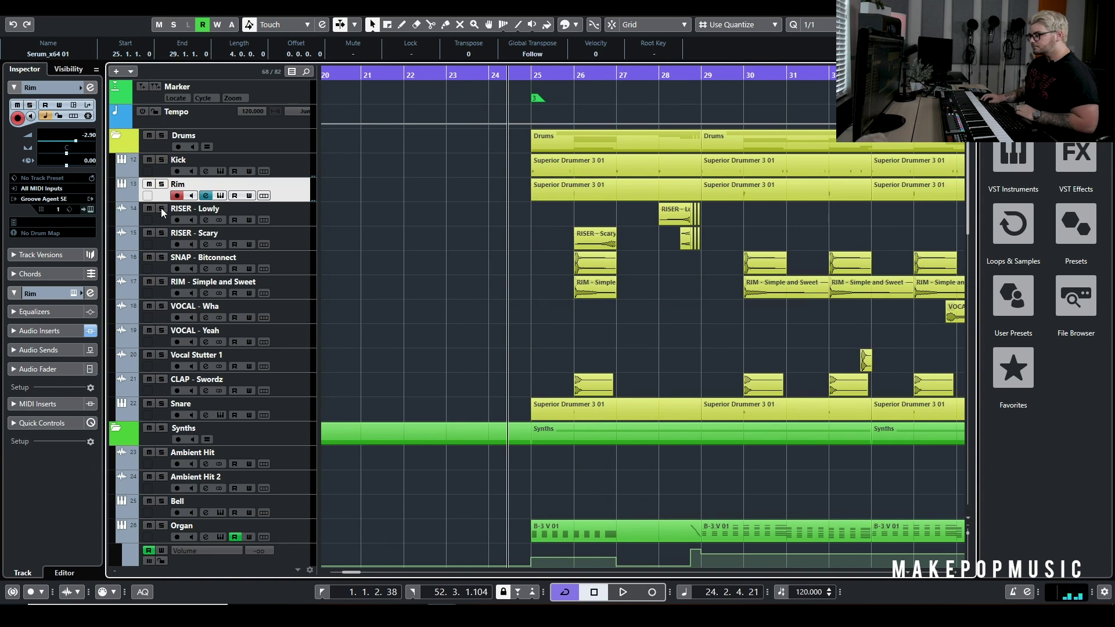
left_click(161, 185)
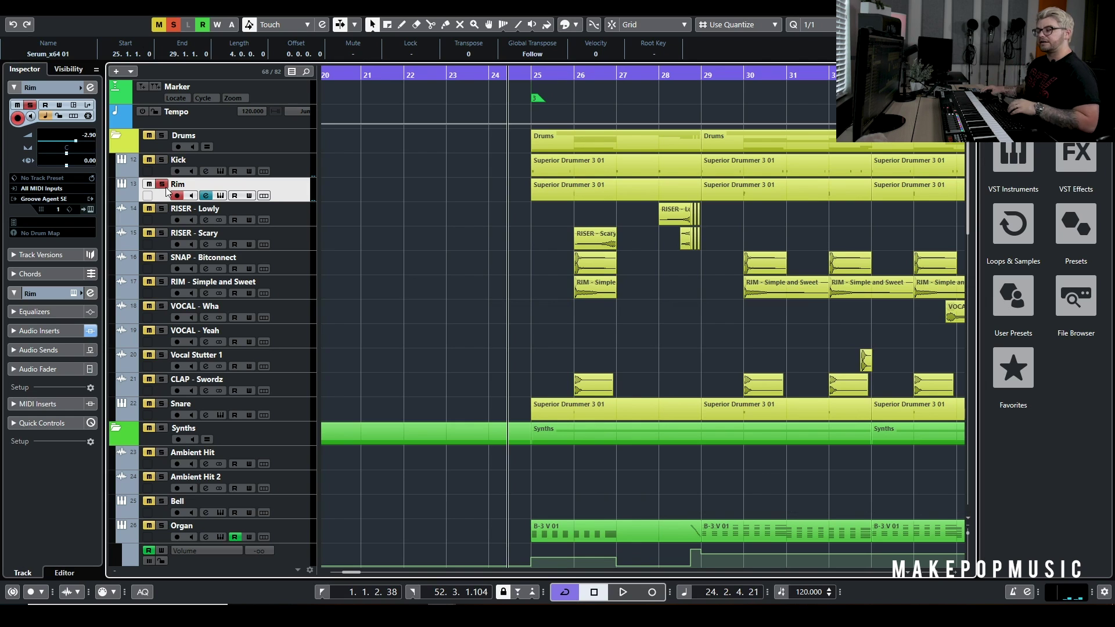
left_click(162, 257)
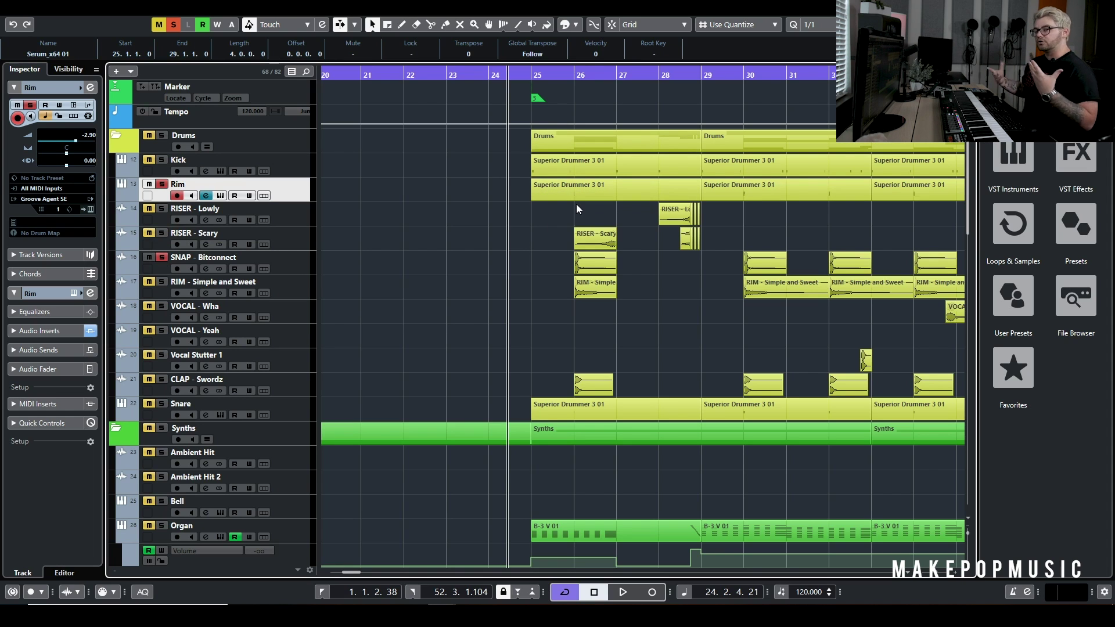
Select the SNAP - Bitconnect track and play the soloed Rim and snap from just before bar 26
left_click(350, 259)
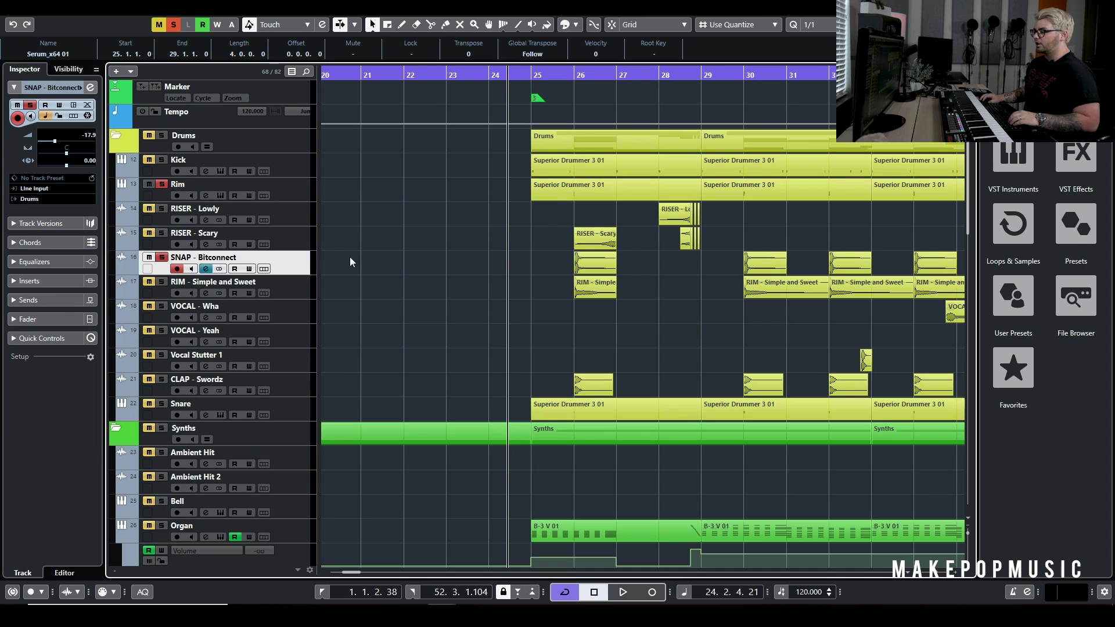
left_click(563, 74)
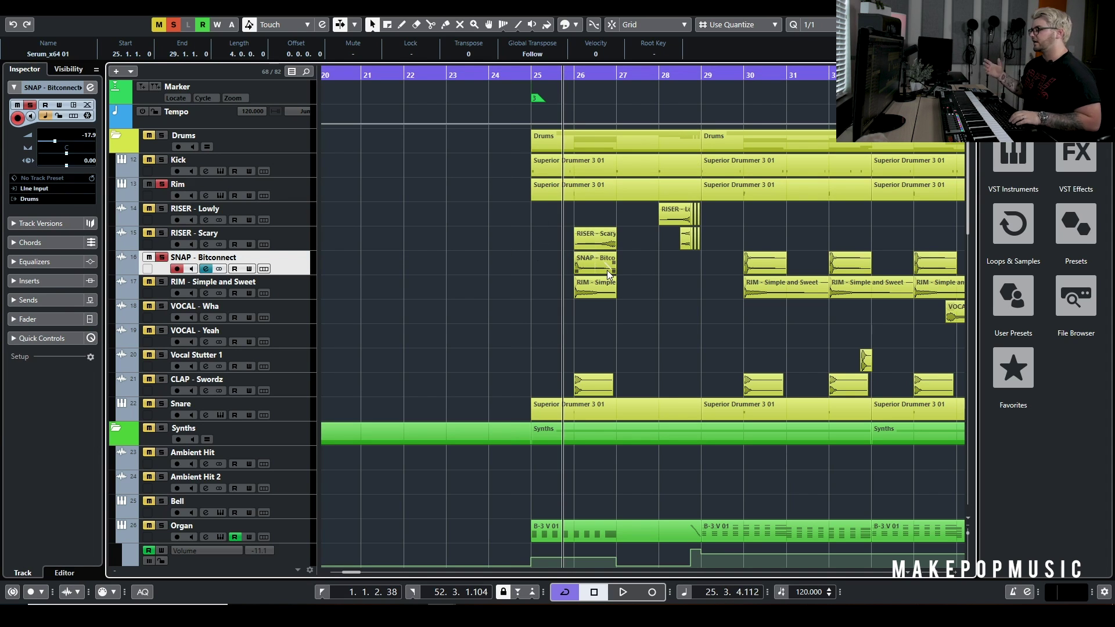
key("space")
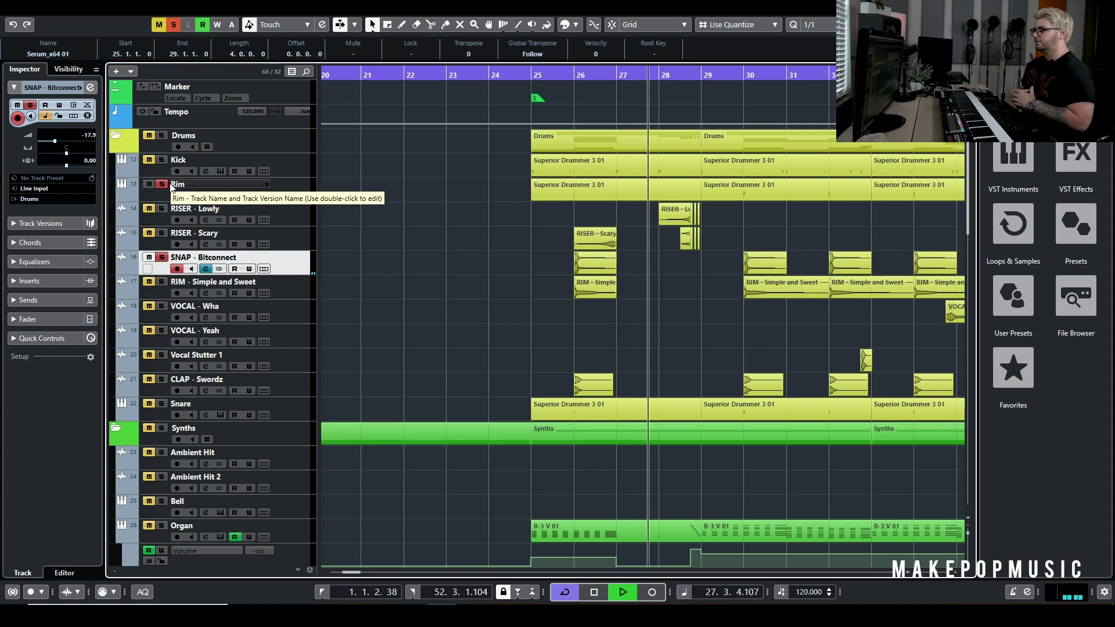
Stop playback and view the SNAP - Bitconnect track's channel settings, closing the window when finished
key("space")
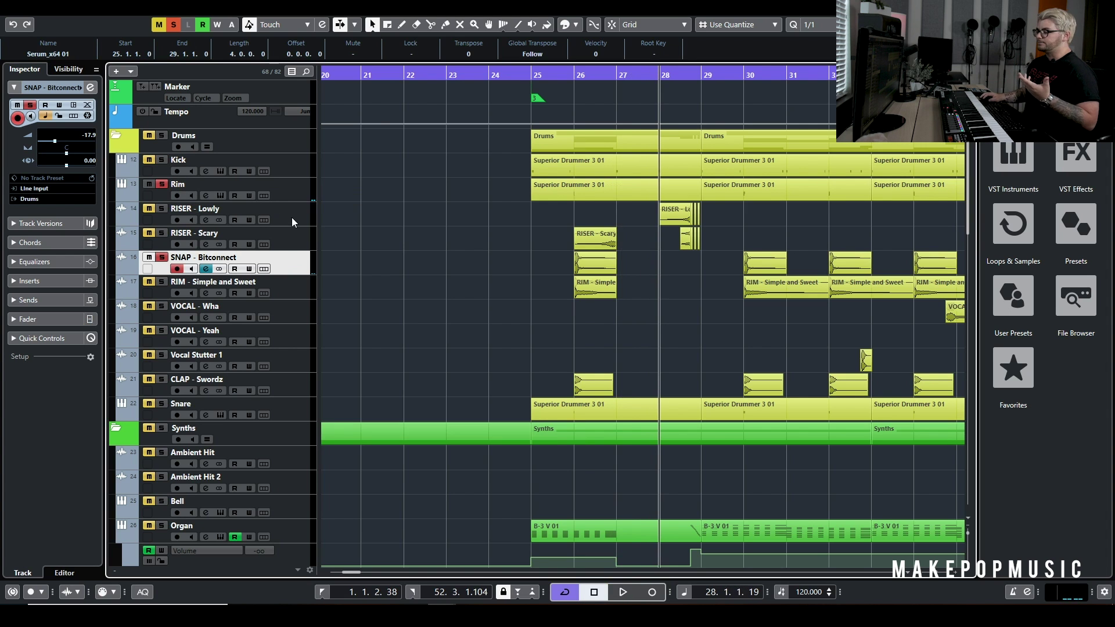
left_click(206, 269)
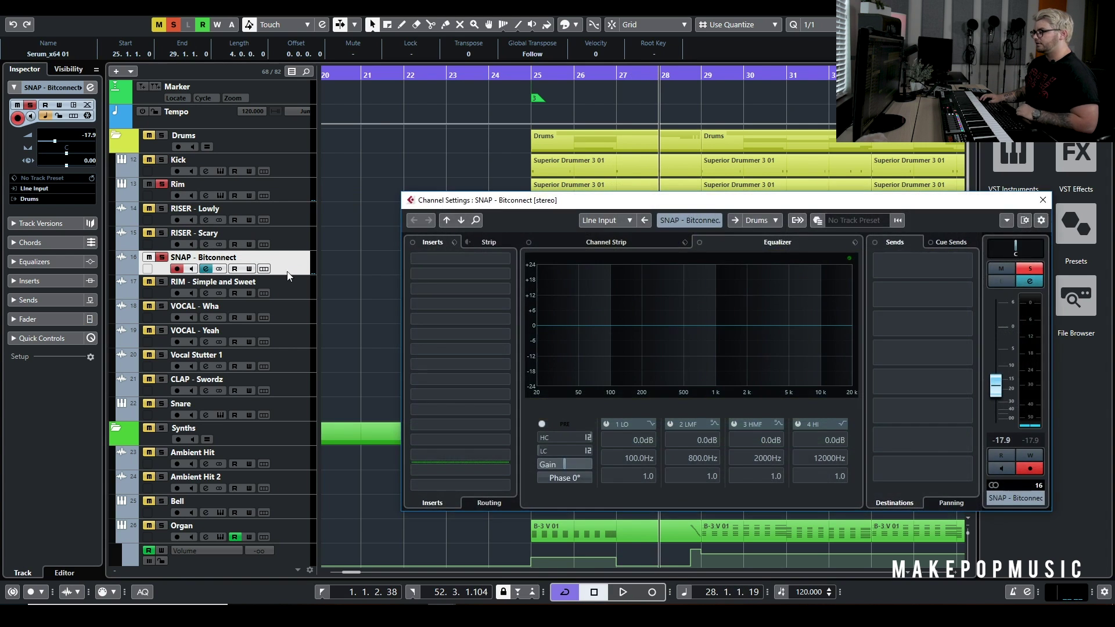
left_click(1044, 200)
Add the RIM - Simple and Sweet and Kick tracks to the solos and audition them around bar 26
left_click(564, 71)
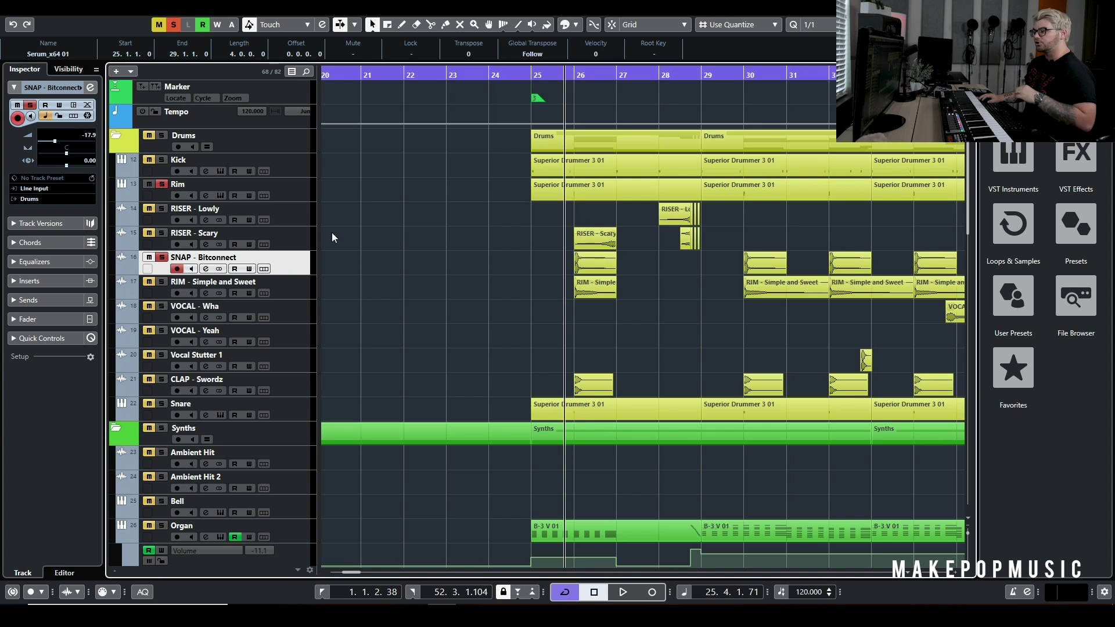
left_click(161, 282)
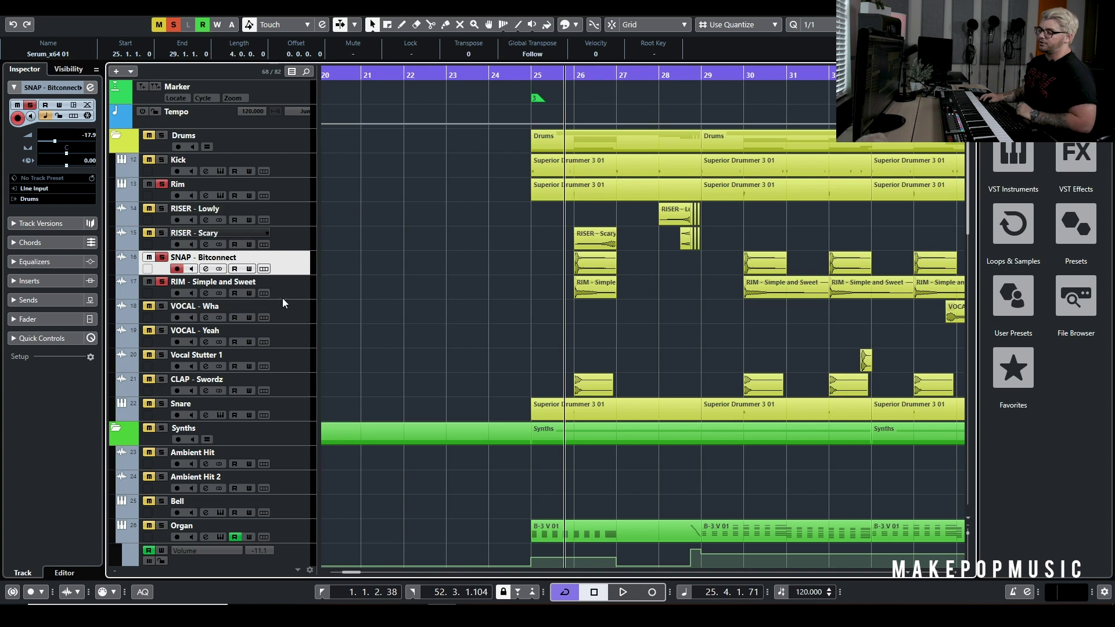
left_click(302, 290)
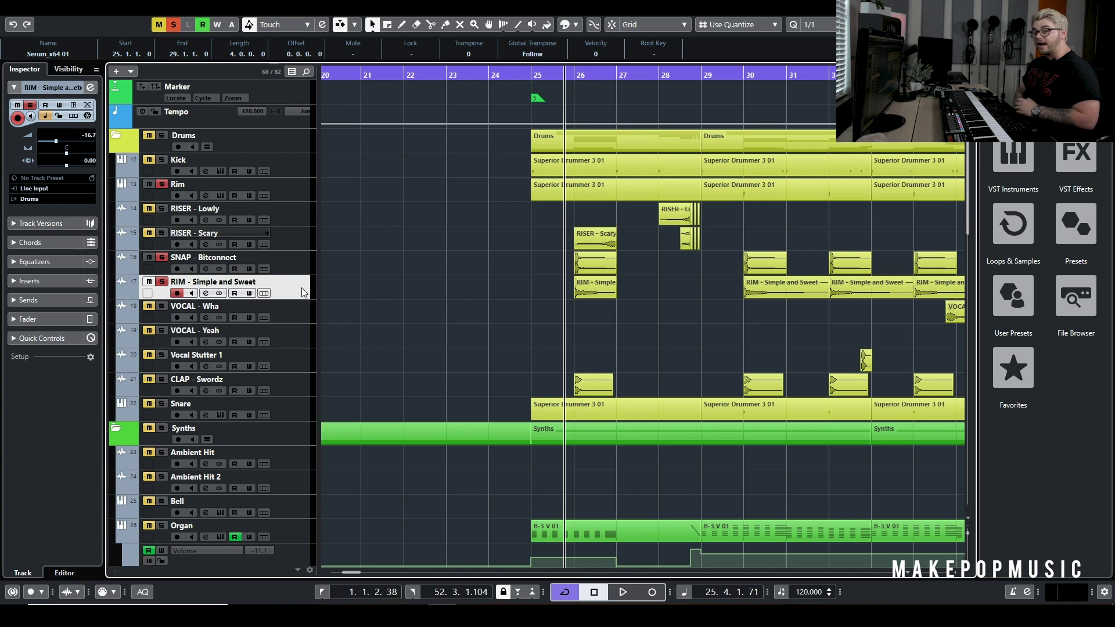
scroll(651, 341, "up", 3)
mouse_move(592, 290)
left_mouse_down()
mouse_move(668, 305)
mouse_move(590, 294)
left_mouse_up()
key("KP_3")
key("space")
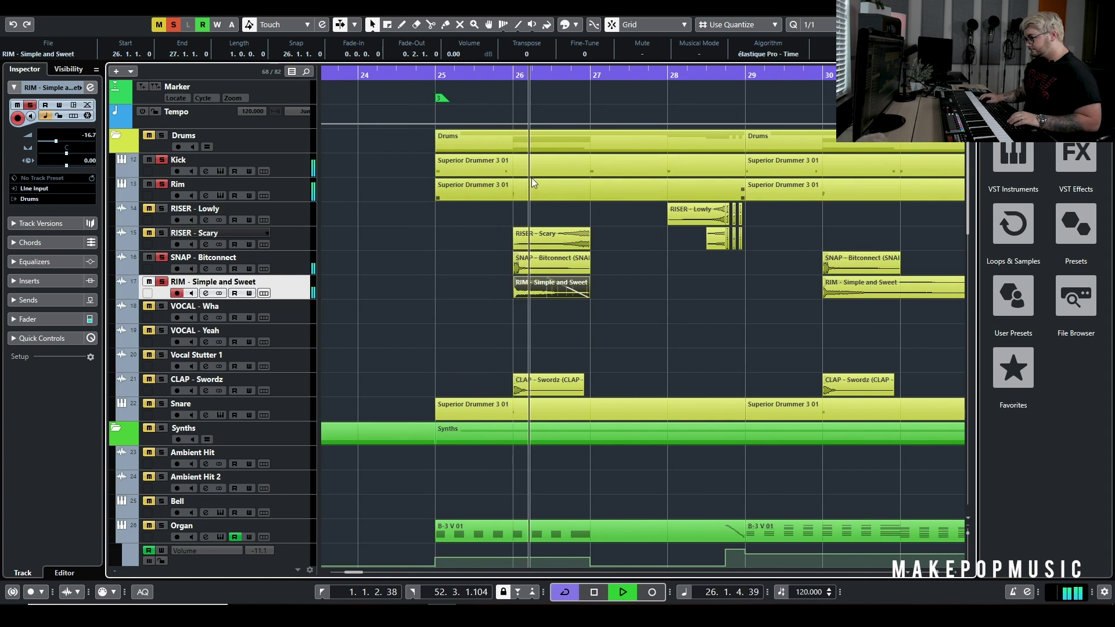
key("g")
key("g")
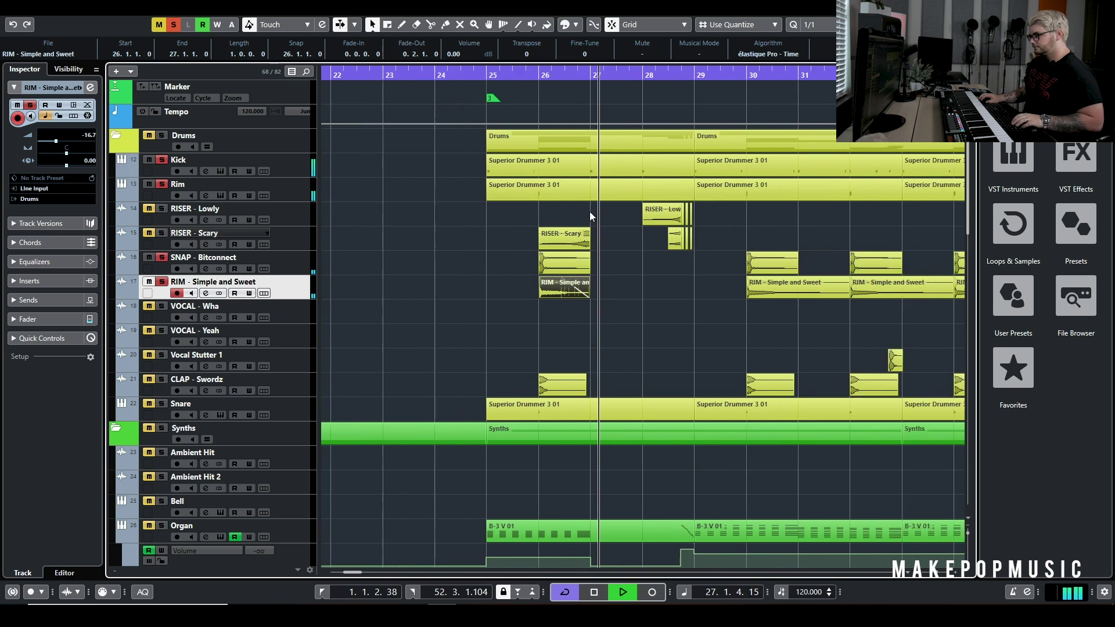
key("space")
Move the Snare and CLAP - Swordz tracks up below RIM - Simple and Sweet, with the clap directly beneath it and soloed
left_click(354, 301)
left_click_drag(307, 401, 279, 308)
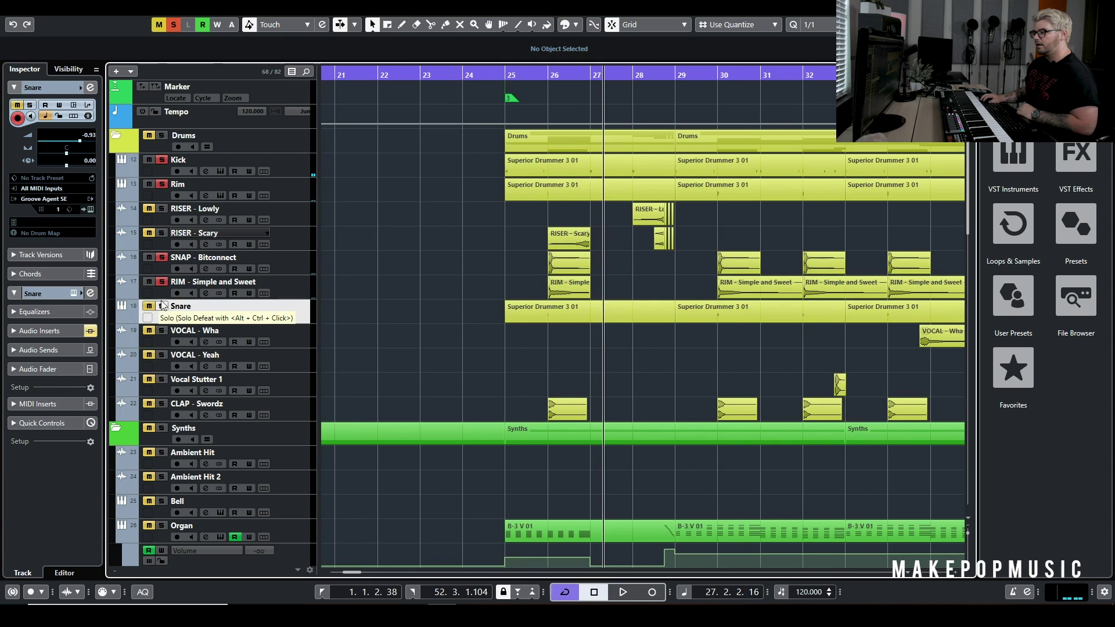
left_click_drag(159, 404, 279, 309)
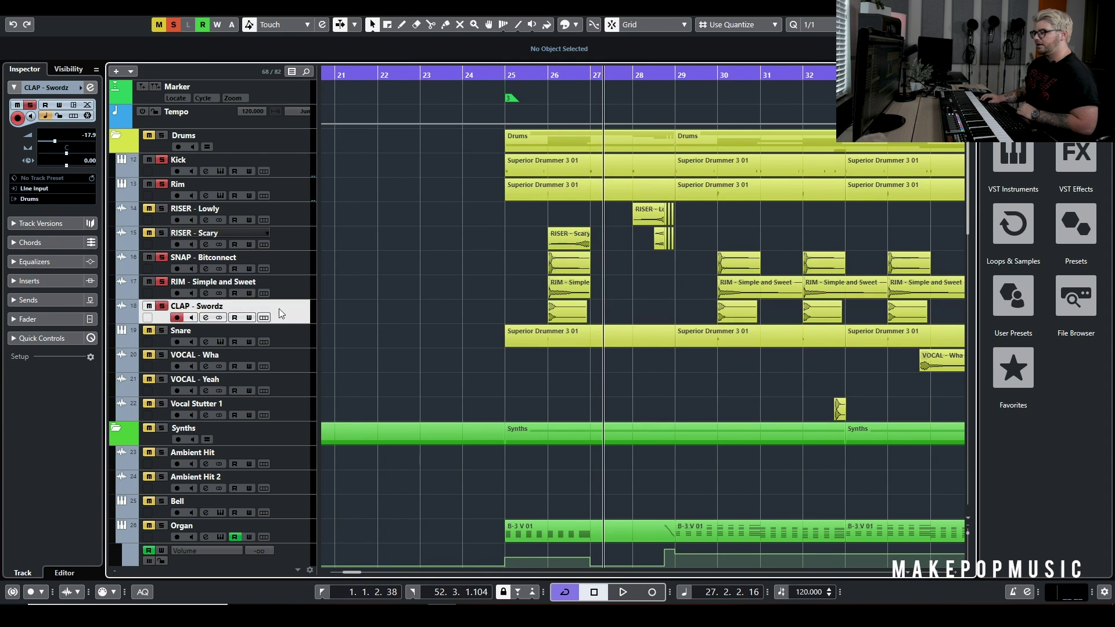
Clear all solos, solo only the CLAP - Swordz track and audition it from bar 26
left_click(549, 75)
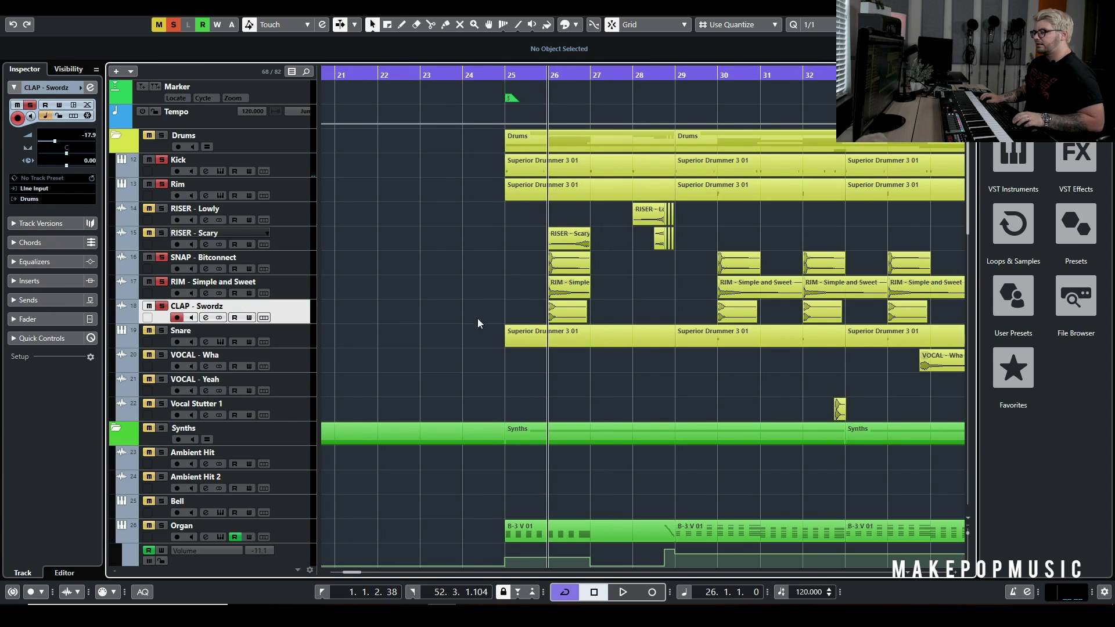
scroll(478, 319, "up", 3)
left_click(171, 28)
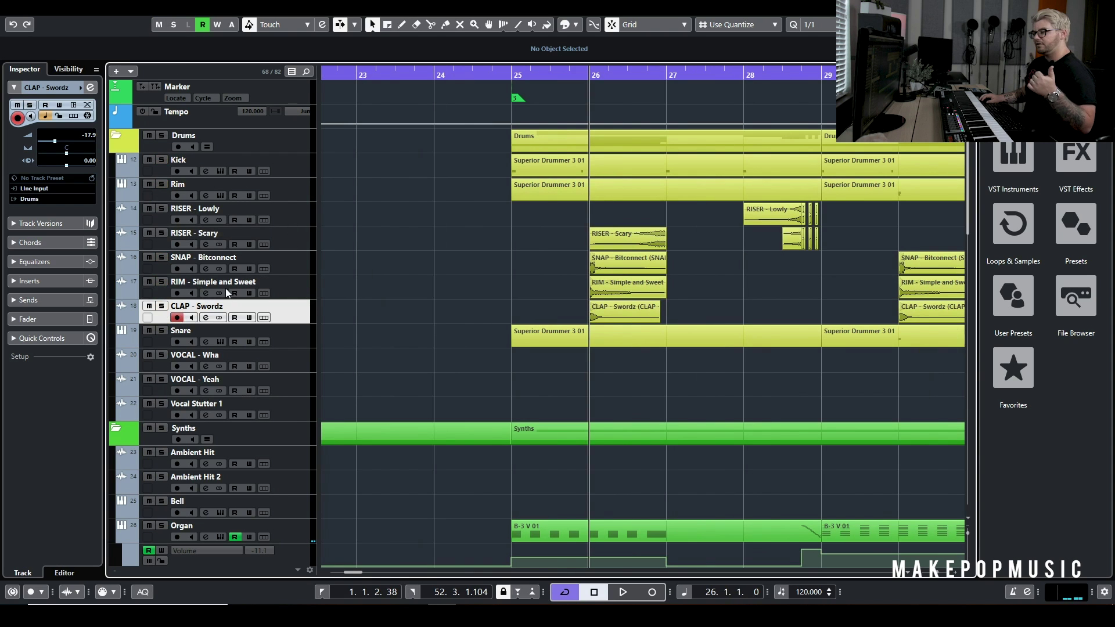
left_click(286, 267)
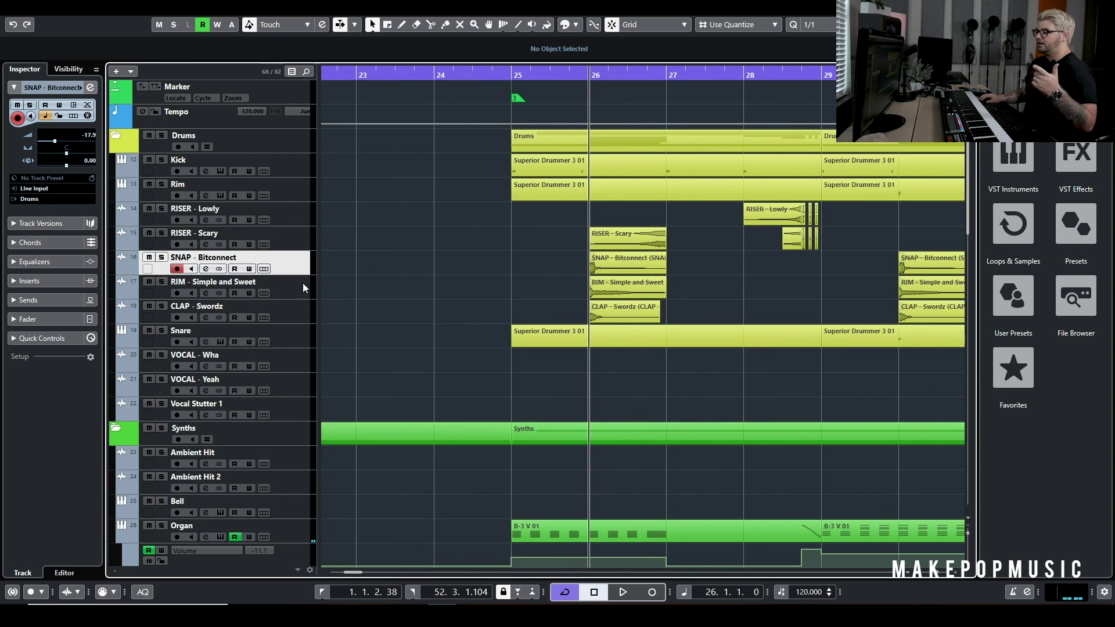
left_click(302, 284)
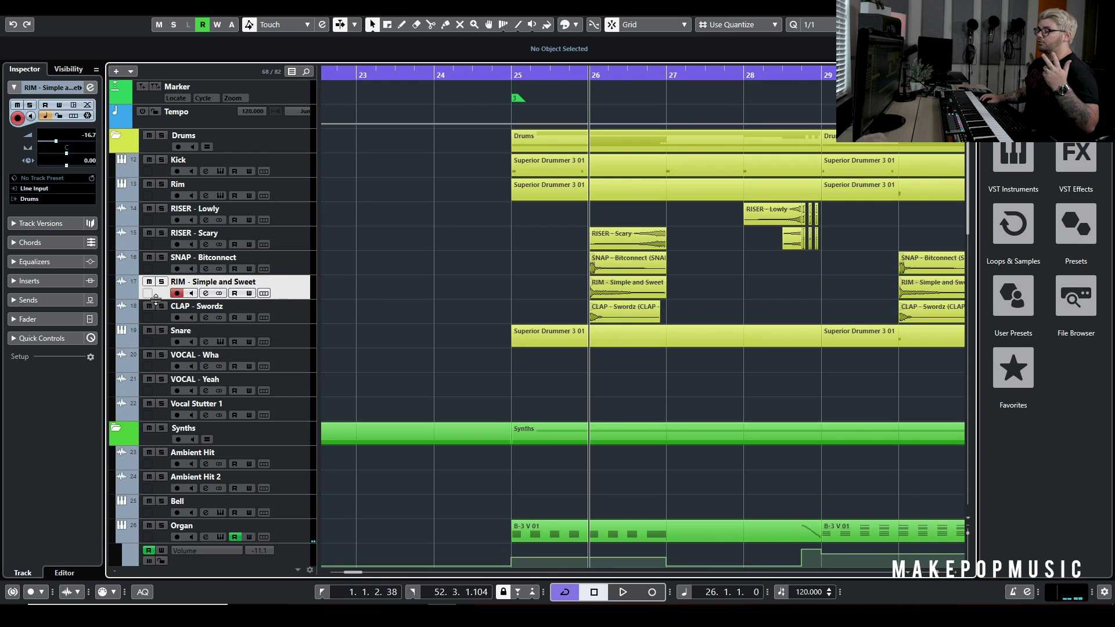
left_click(162, 306)
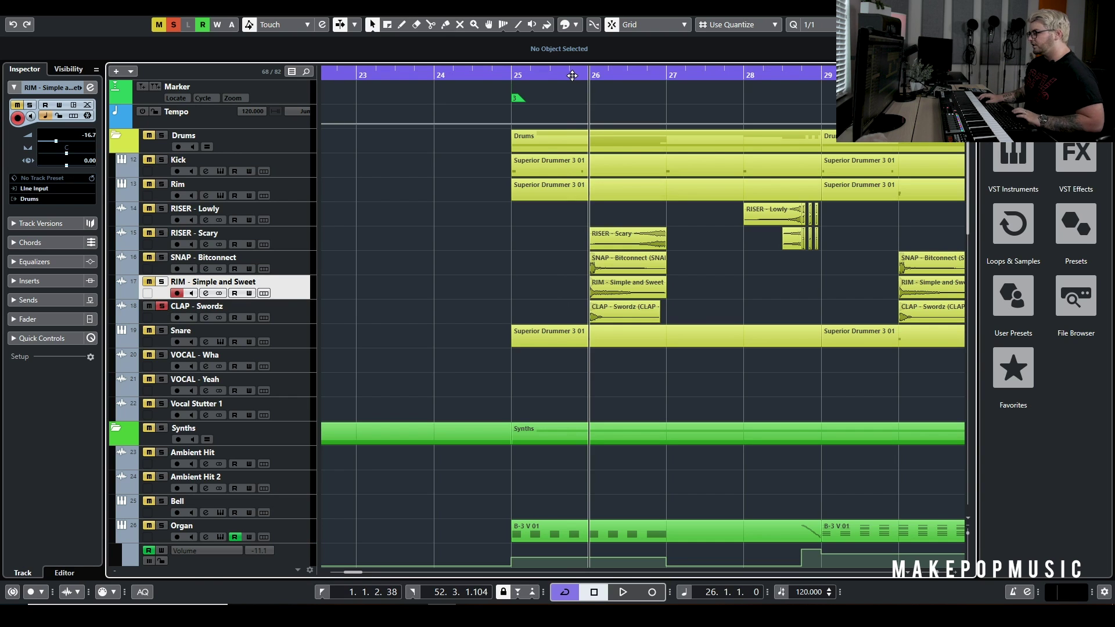
key("space")
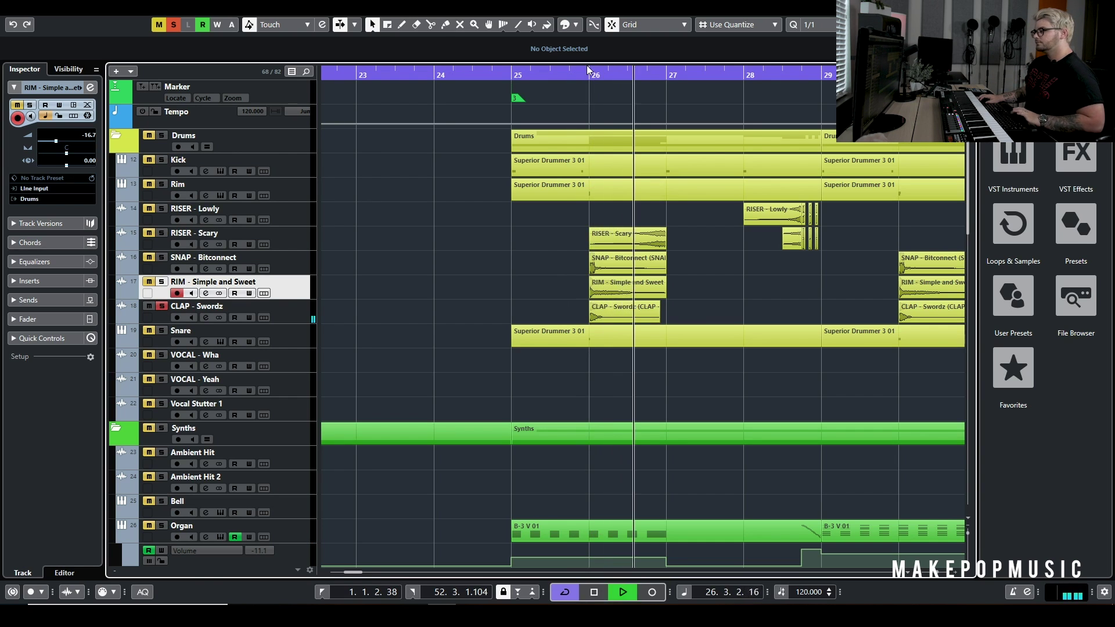
key("space")
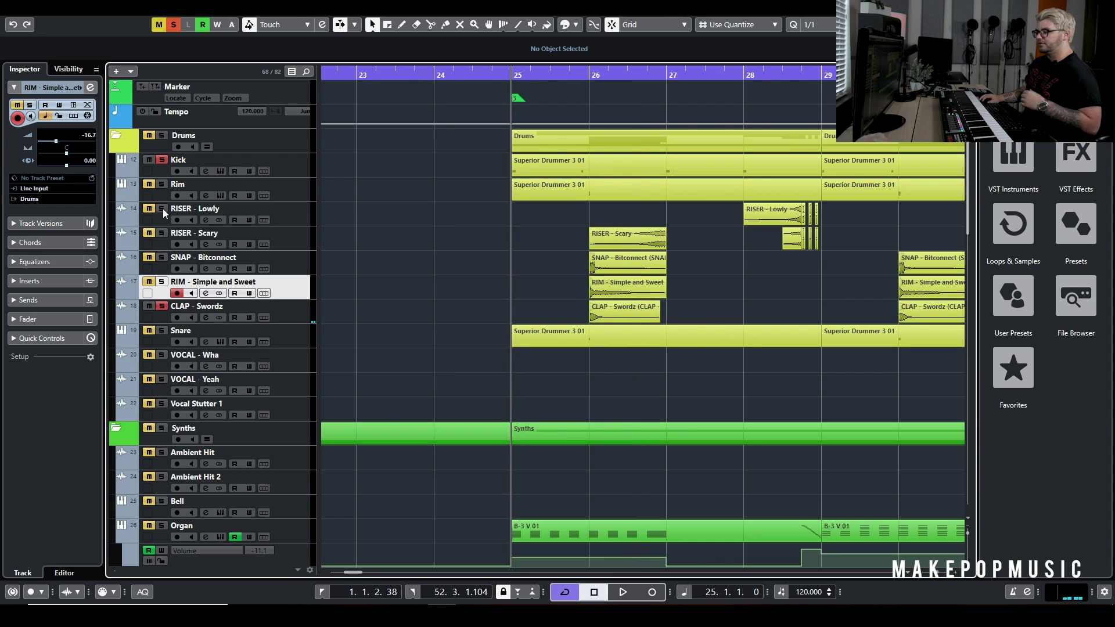
Solo the Kick, Rim, SNAP - Bitconnect and RIM - Simple and Sweet alongside the clap and play them from bar 26
left_click(161, 257)
left_click(162, 281)
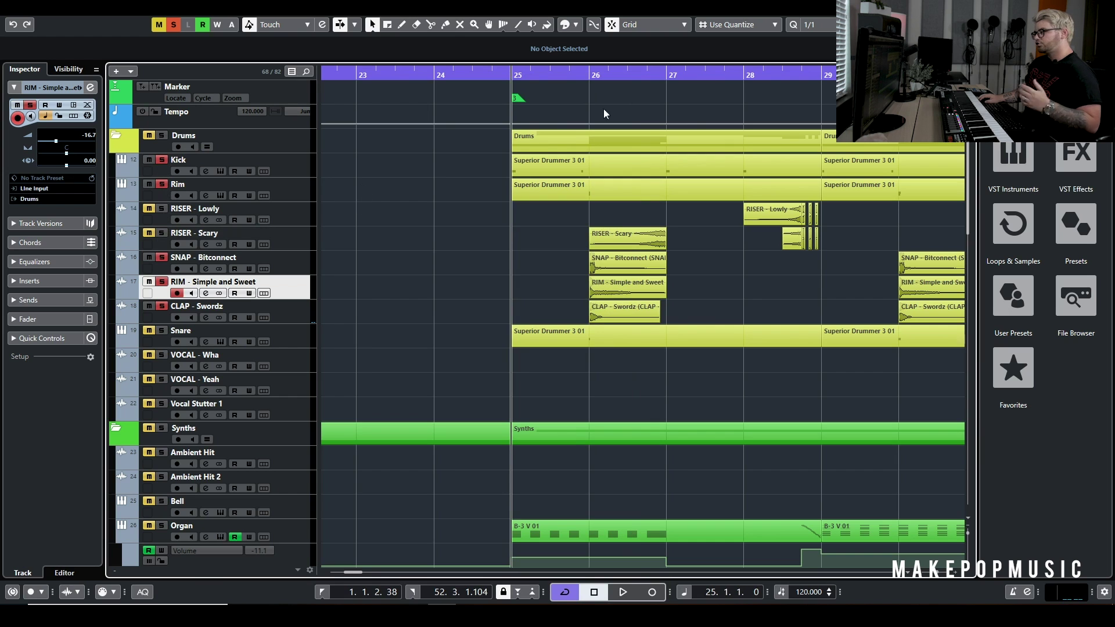
left_click(575, 80)
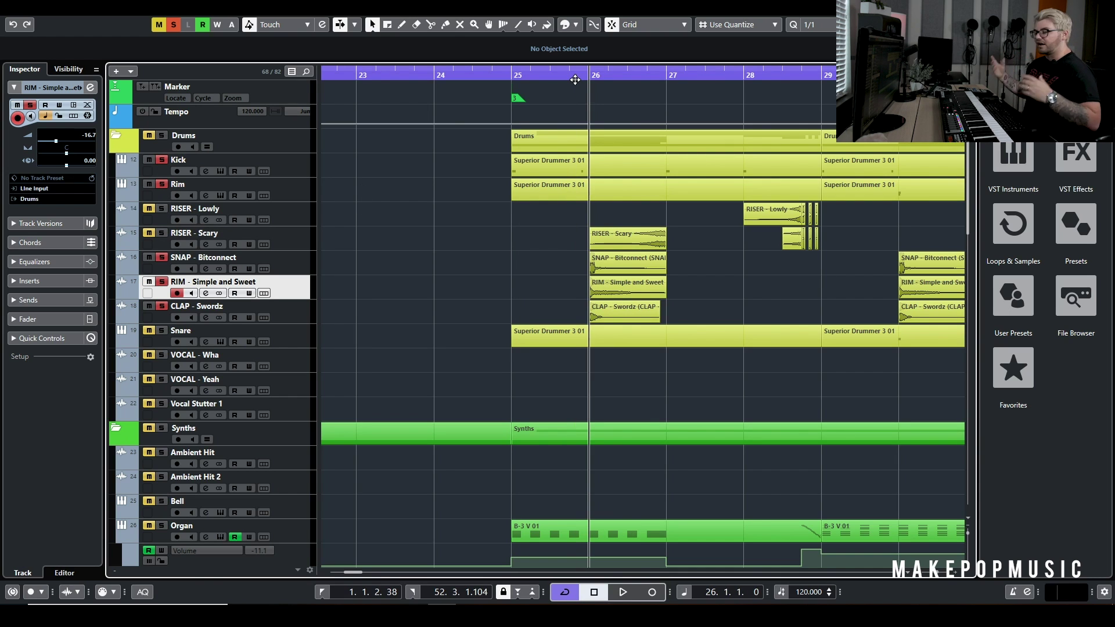
key("space")
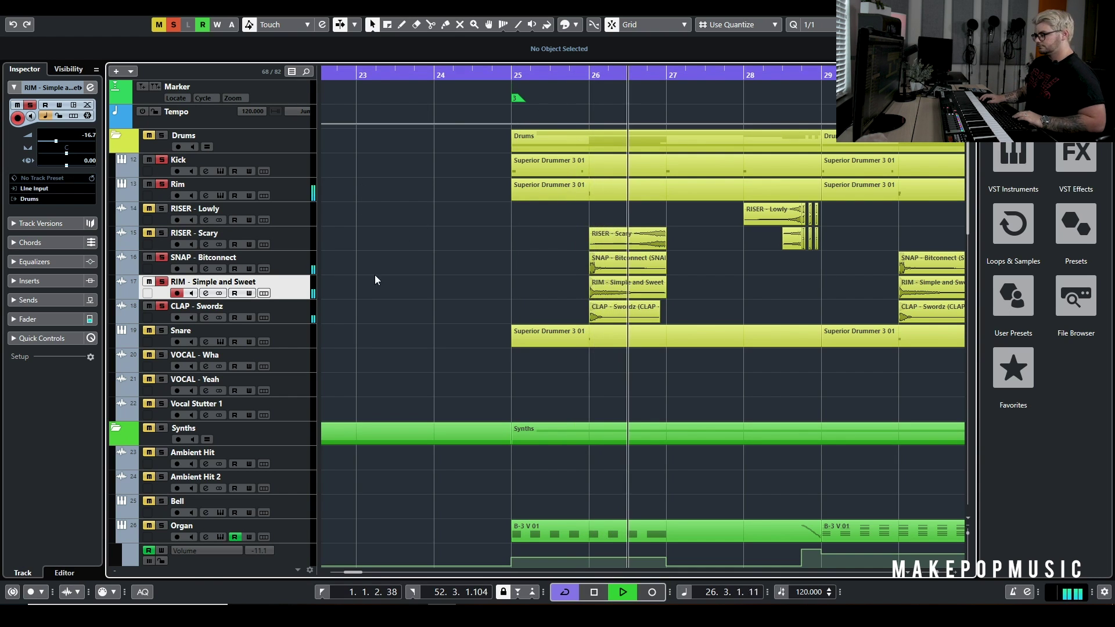
key("space")
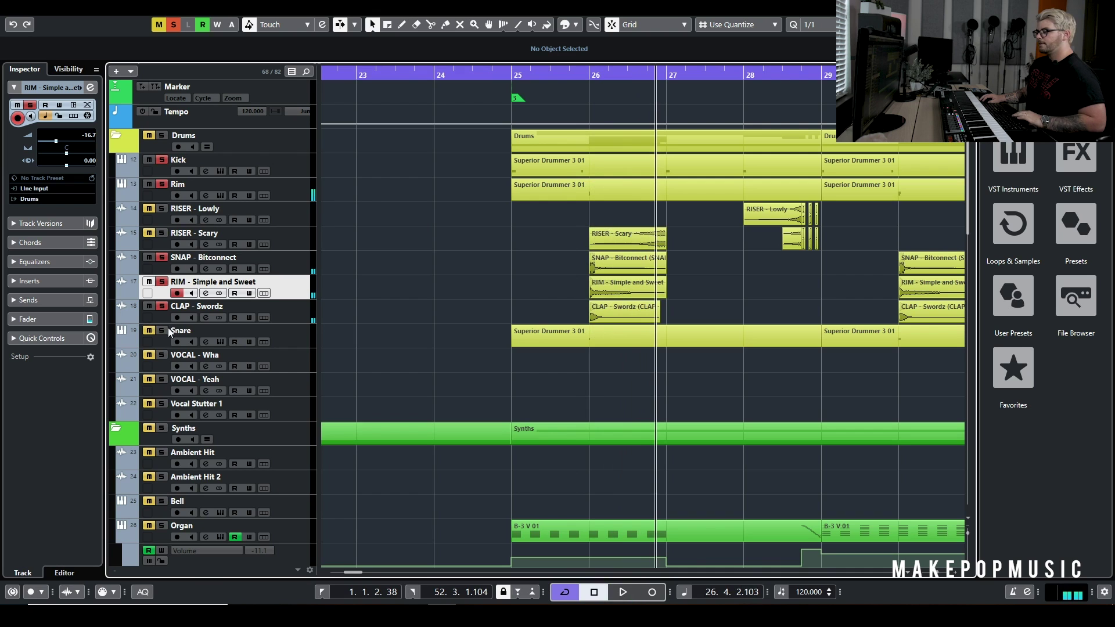
Add the Snare to the soloed drums and play the full layered beat from bar 25
left_click(221, 342)
key("Escape")
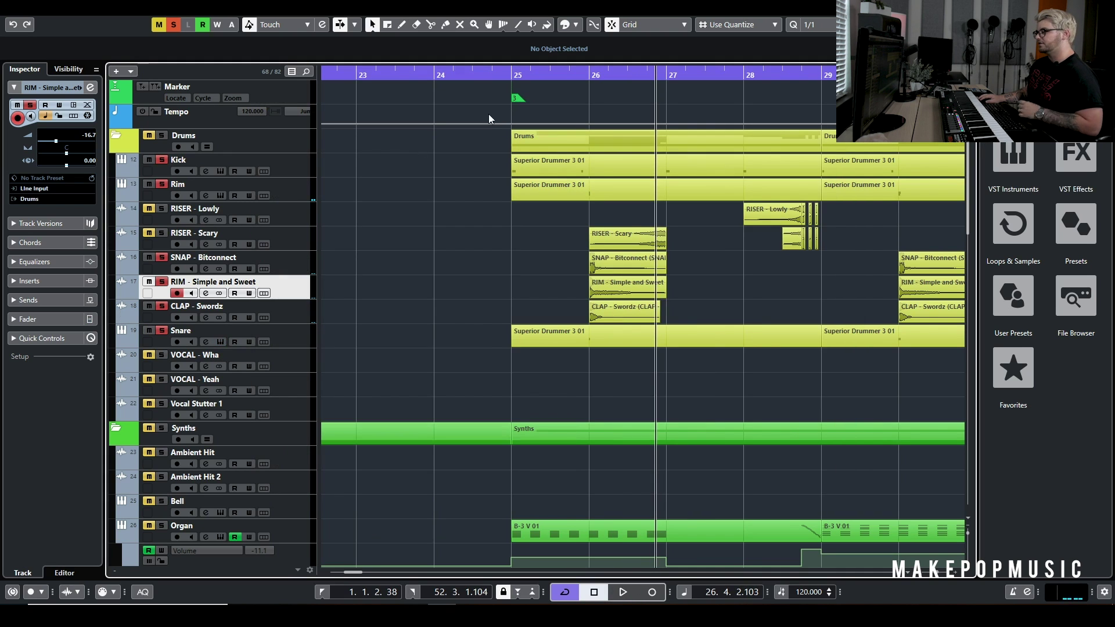
left_click(511, 77)
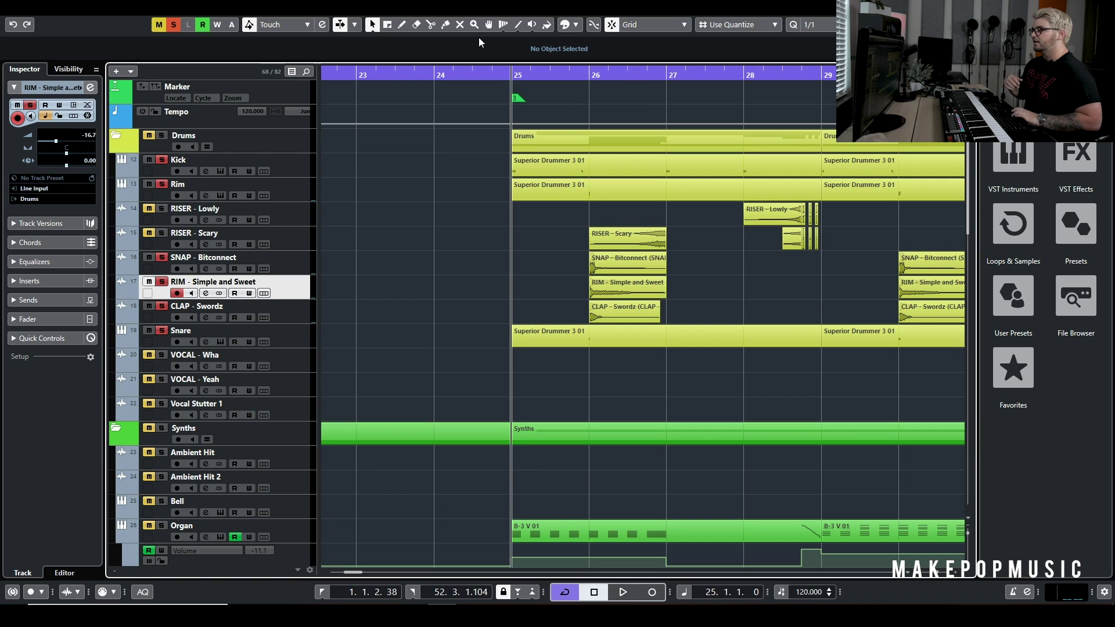
key("space")
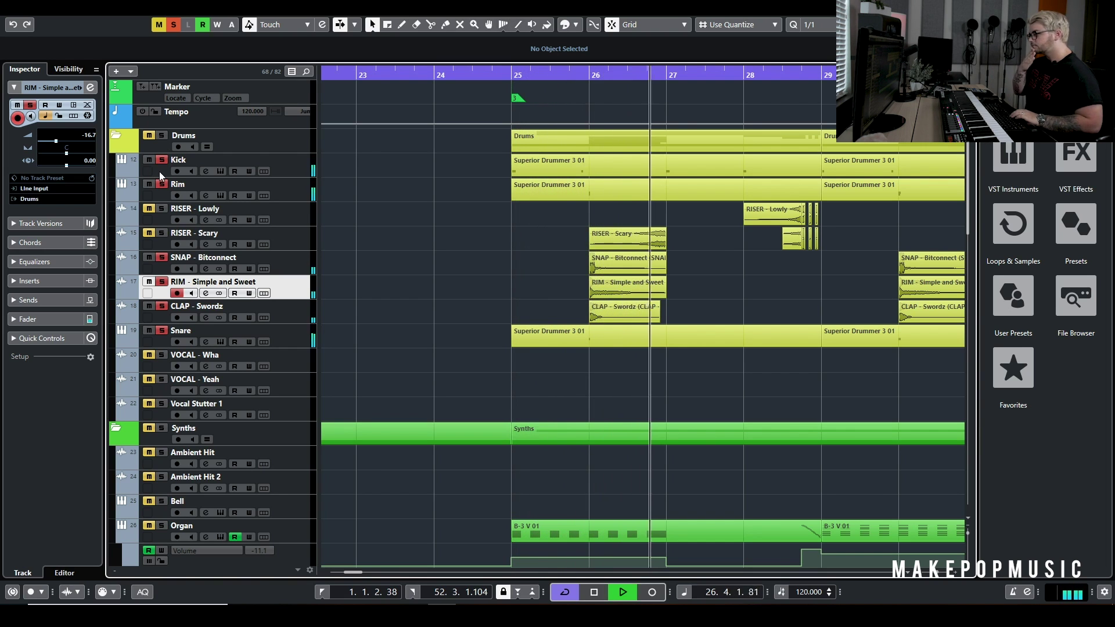
scroll(682, 288, "down", 3)
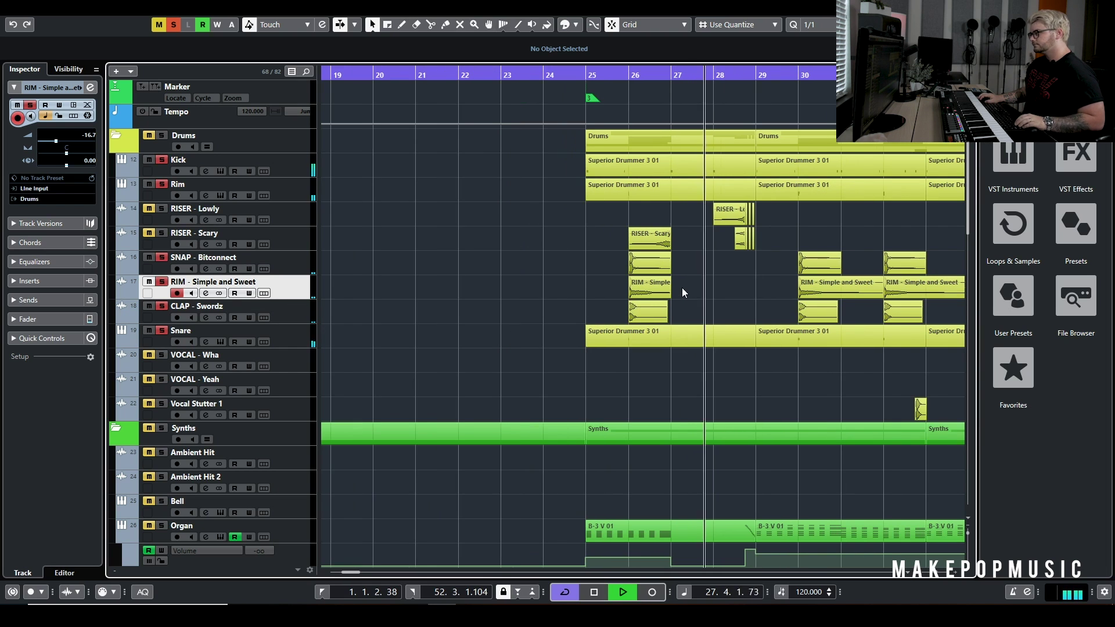
key("space")
Clear all solos, turn off cycle mode and place the playback cursor at bar 25
left_click(172, 25)
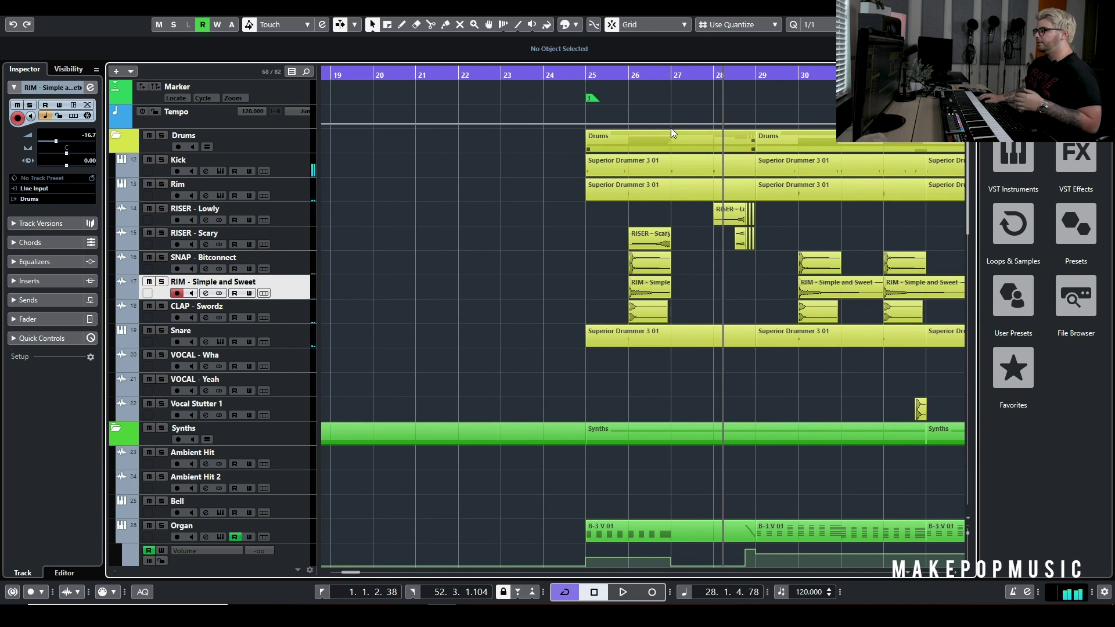
key("KP_Divide")
left_click(594, 75)
Look through the instrument, vocal, FX and group tracks, and play the full mix from about bar 24
scroll(643, 138, "down", 10)
scroll(708, 253, "down", 8)
scroll(705, 201, "up", 10)
scroll(695, 284, "down", 5)
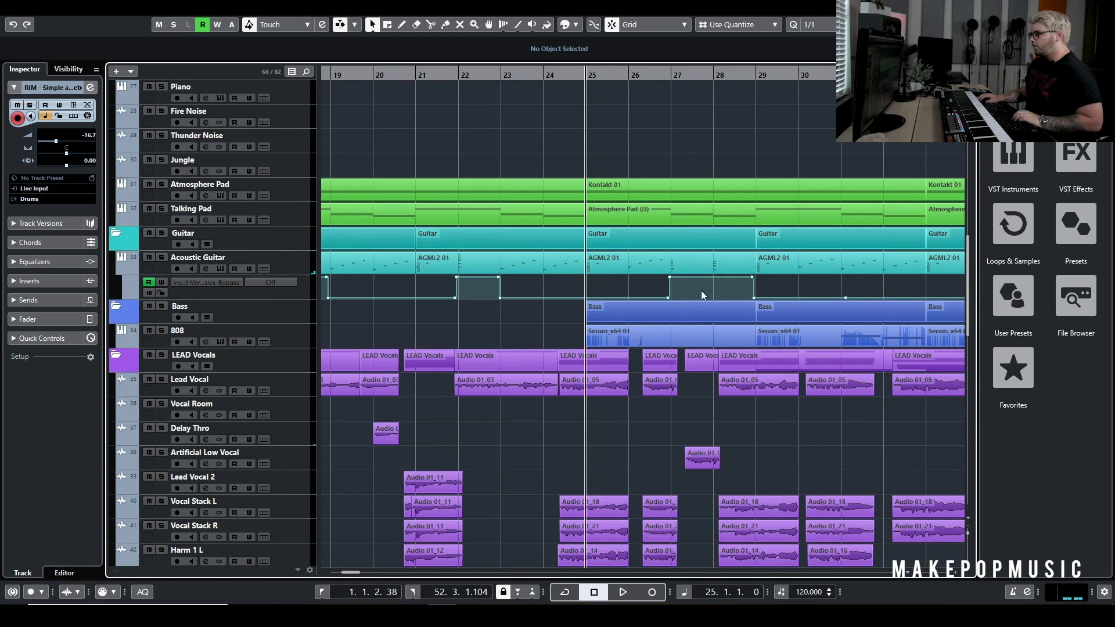
scroll(702, 290, "down", 12)
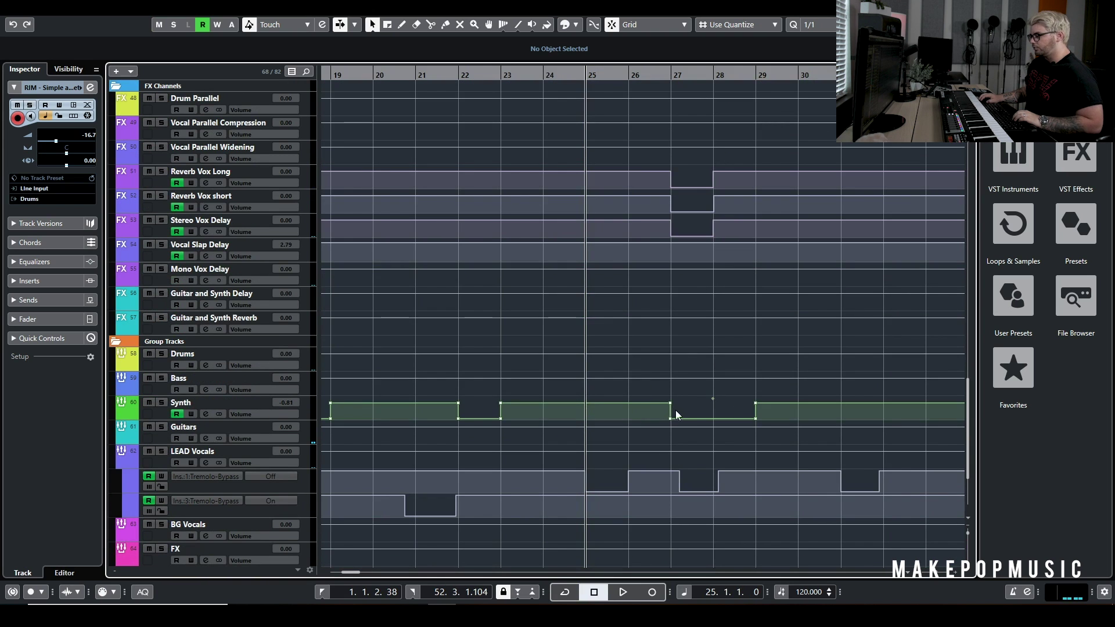
scroll(663, 487, "down", 4)
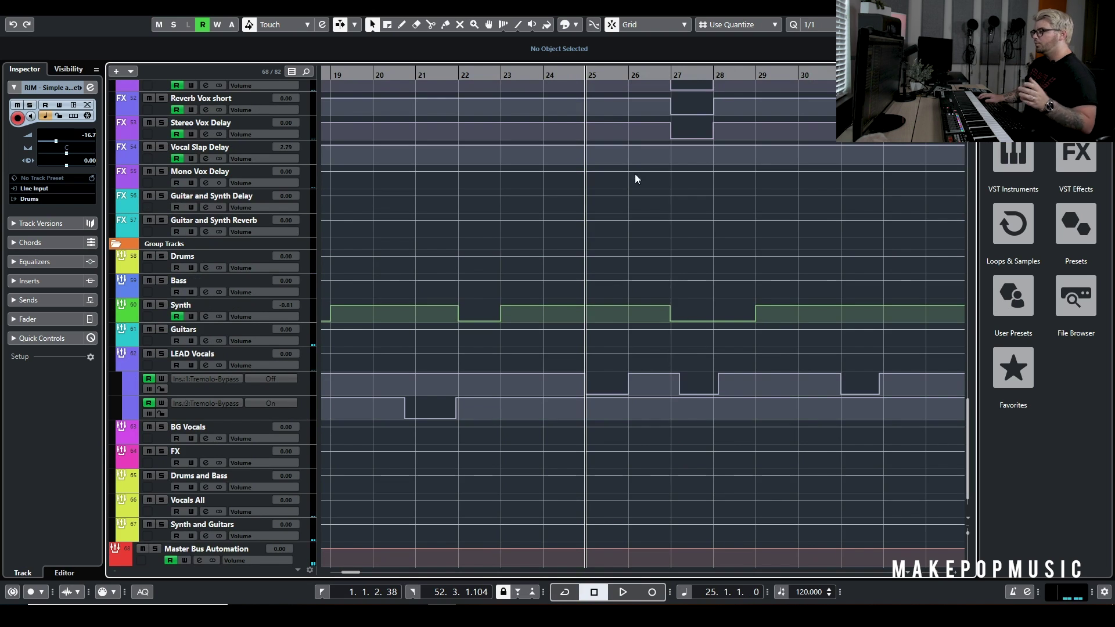
scroll(610, 116, "up", 15)
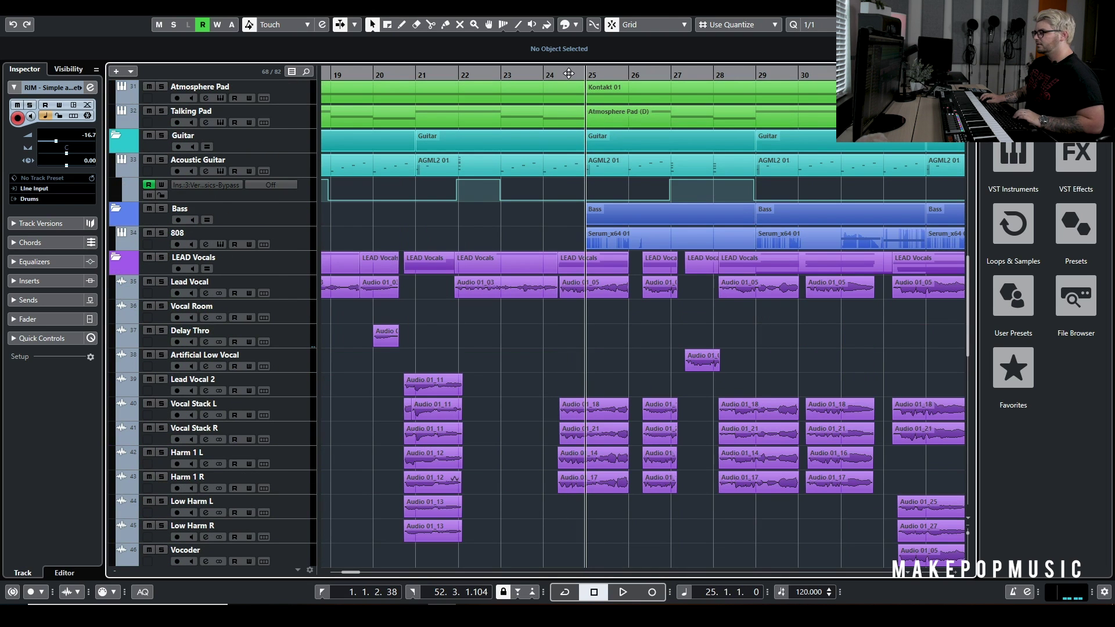
key("space")
left_click(548, 76)
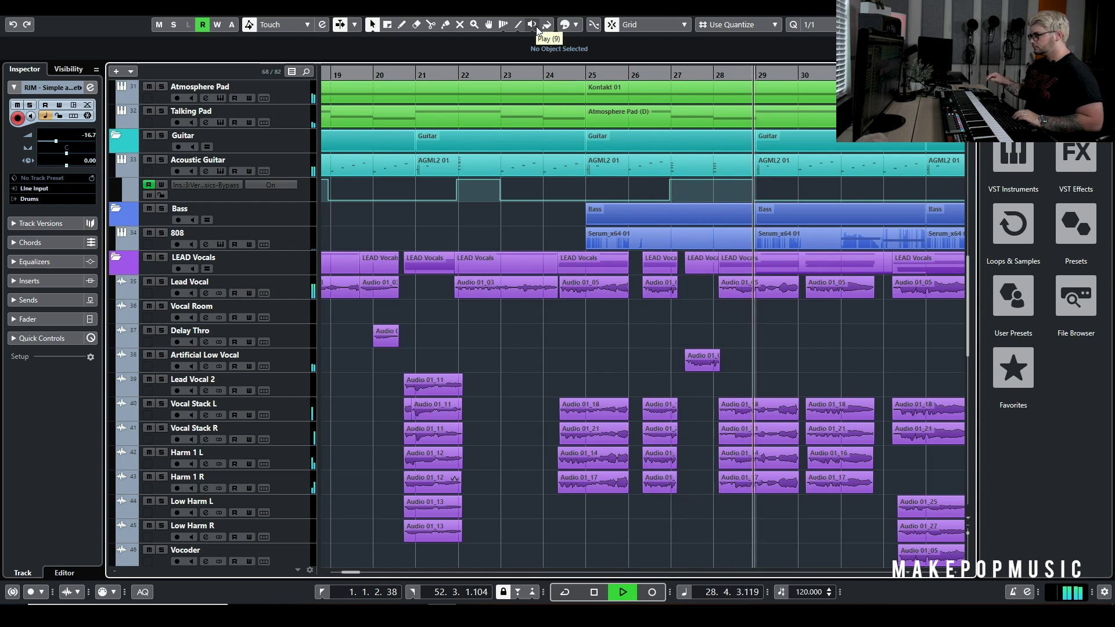
key("space")
Return to the drum tracks and zoom in on the RISER - Lowly and RISER - Scary clips around bar 28
scroll(656, 156, "up", 10)
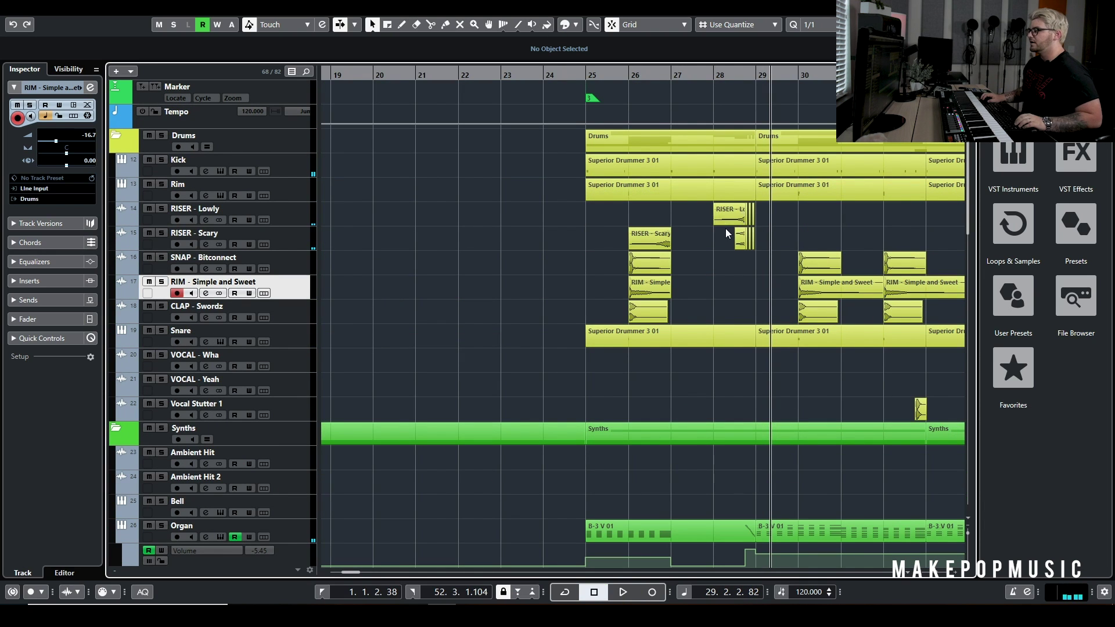
key("h")
key("h")
key("h")
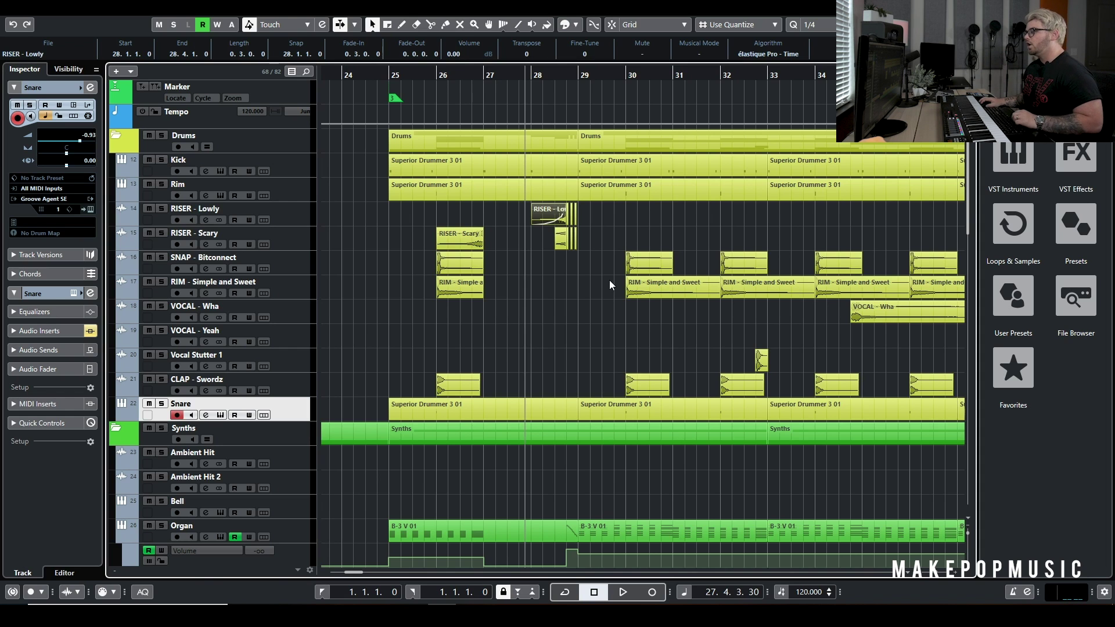
Place the playback cursor at bar 25 and look over the synth, guitar, bass and lead vocal tracks
left_click(539, 77)
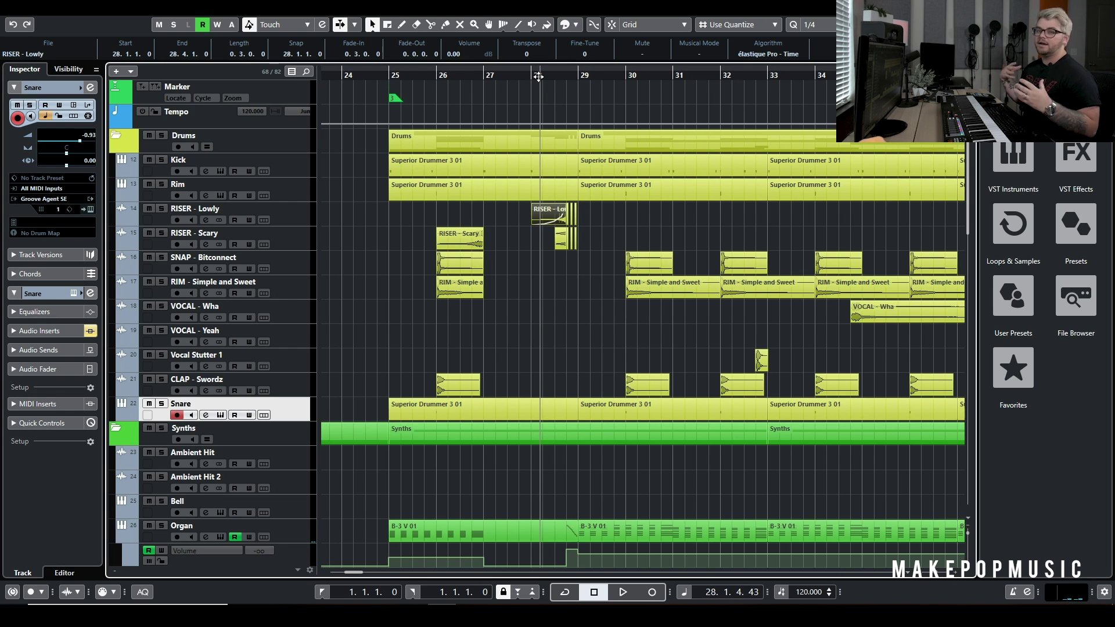
left_click(388, 75)
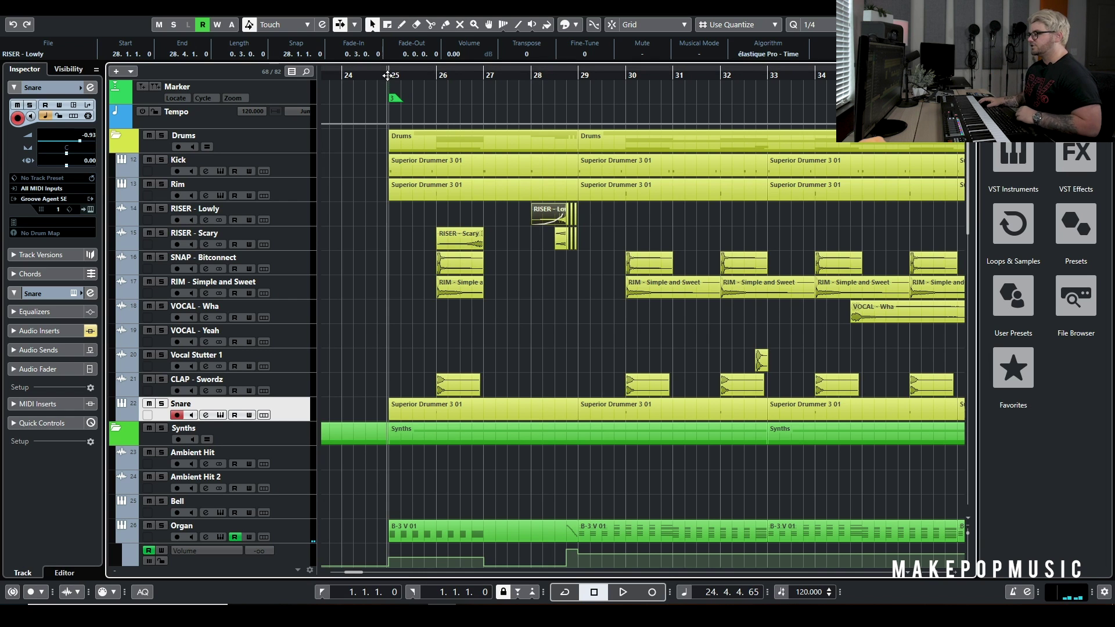
scroll(455, 225, "down", 10)
scroll(454, 225, "up", 3)
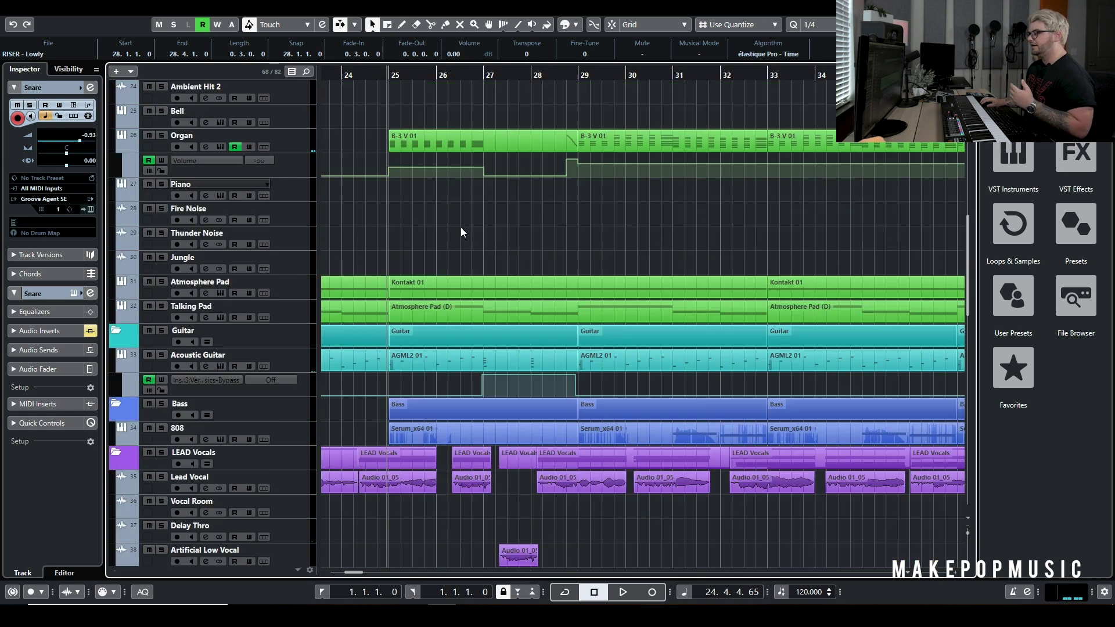
scroll(454, 238, "up", 4)
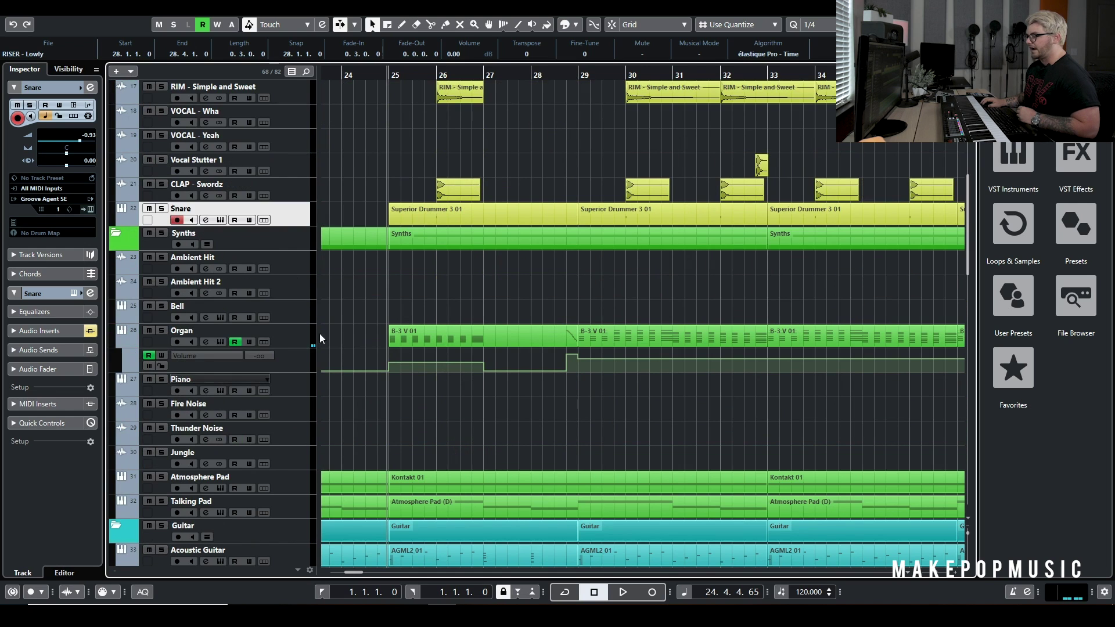
Select the Organ track, place the cursor at about bar 27 and inspect the riser clips around bar 28
left_click(287, 336)
left_click_drag(480, 76, 495, 80)
scroll(524, 231, "up", 5)
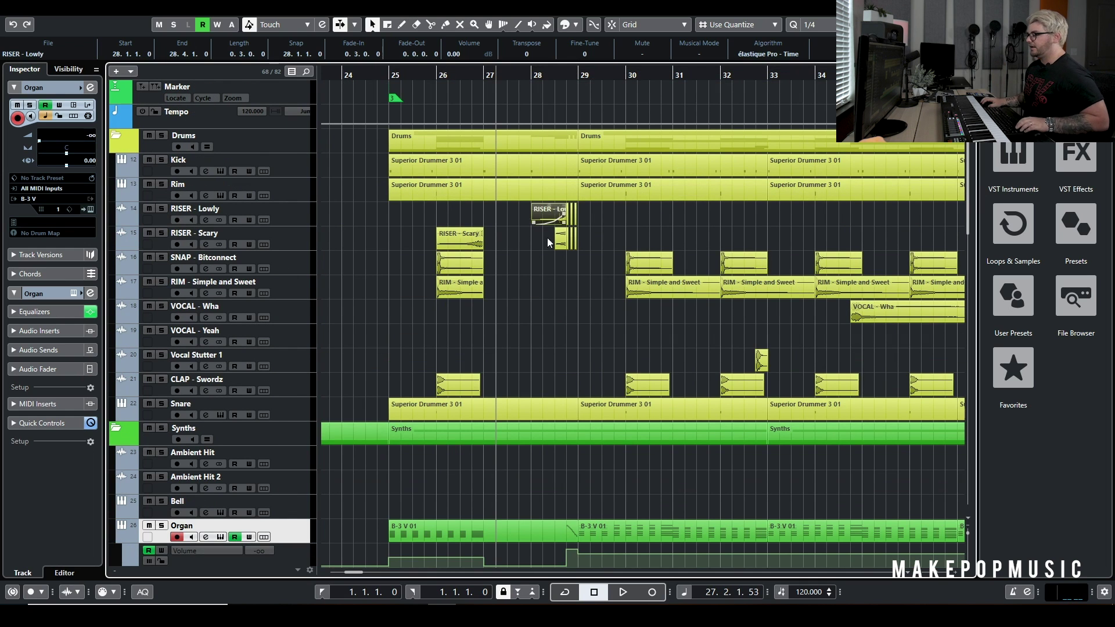
scroll(549, 241, "up", 6)
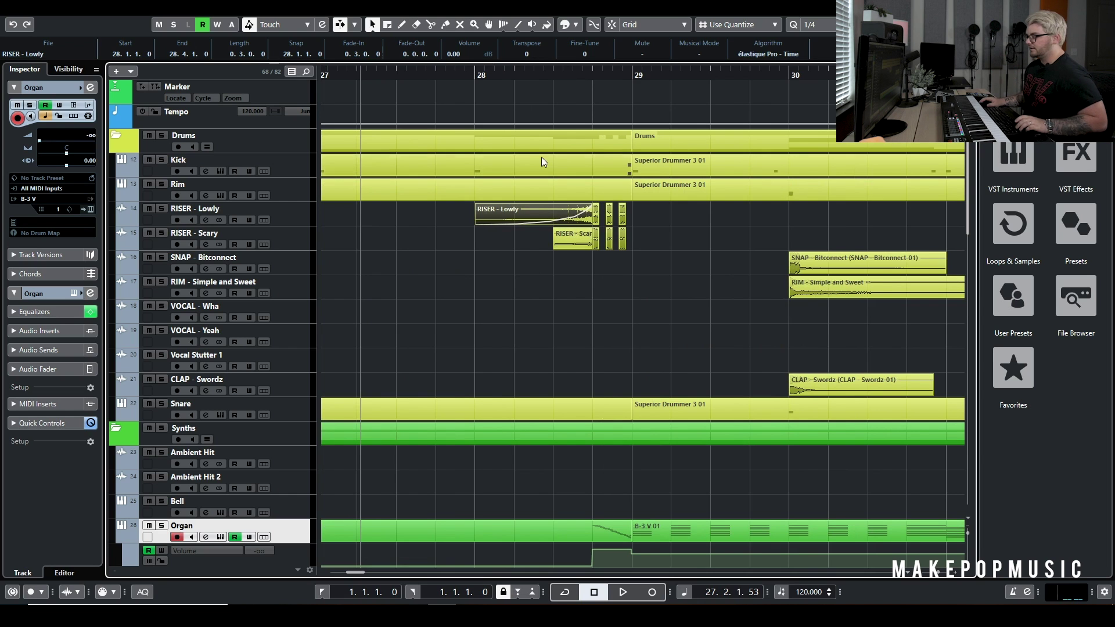
scroll(539, 166, "down", 8)
Move the cursor back to bar 25 and compare the drum tracks with the organ, pad and bass parts
left_click(443, 168)
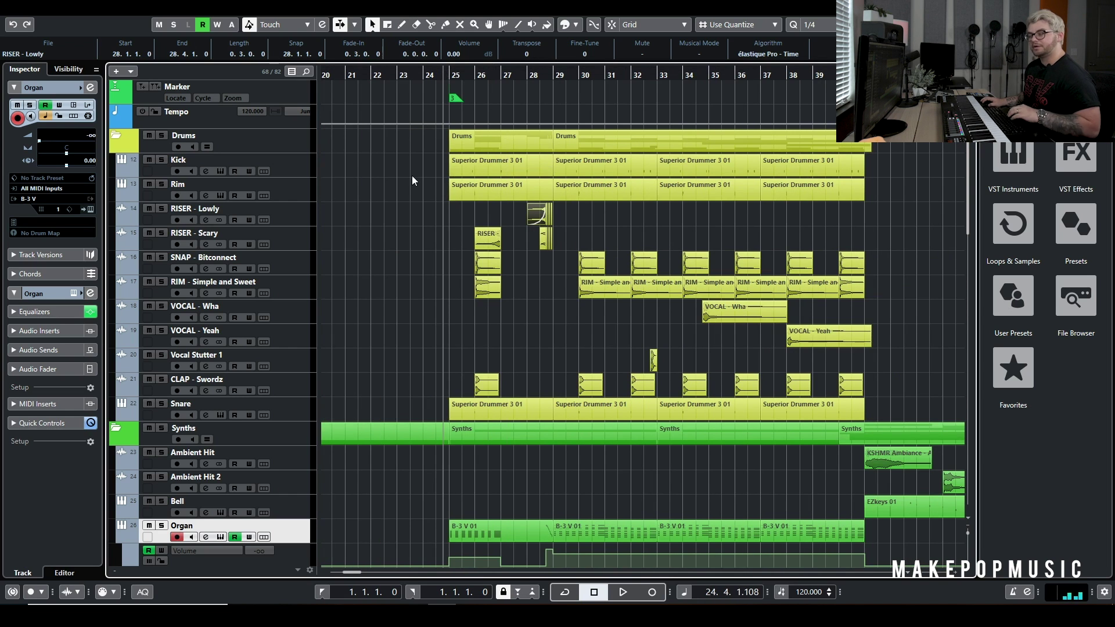
scroll(458, 179, "down", 8)
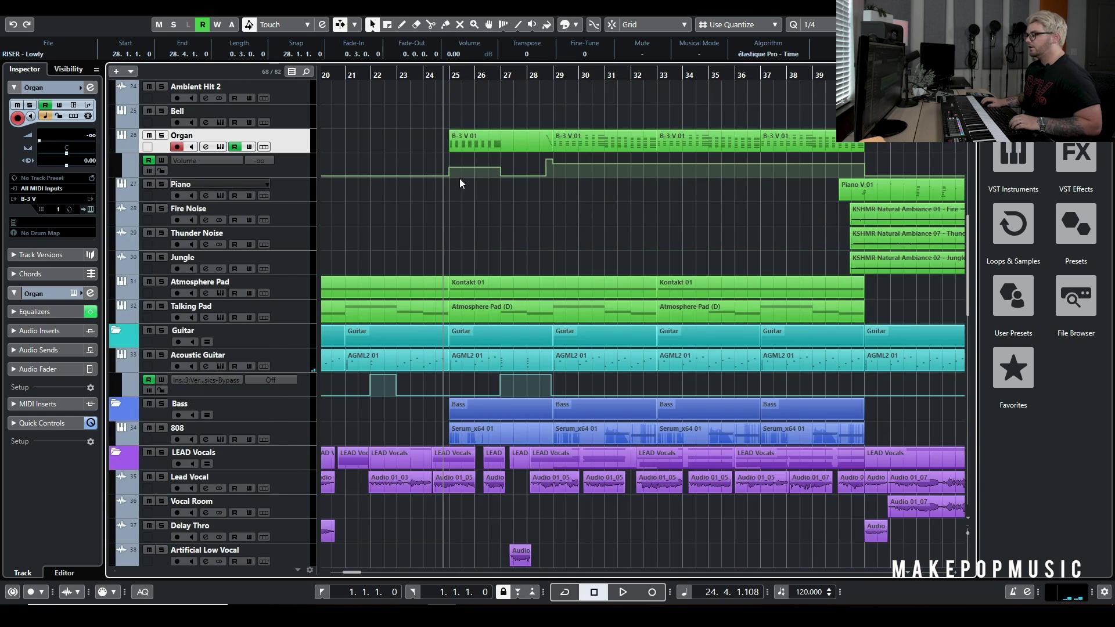
scroll(462, 174, "up", 2)
scroll(465, 166, "up", 6)
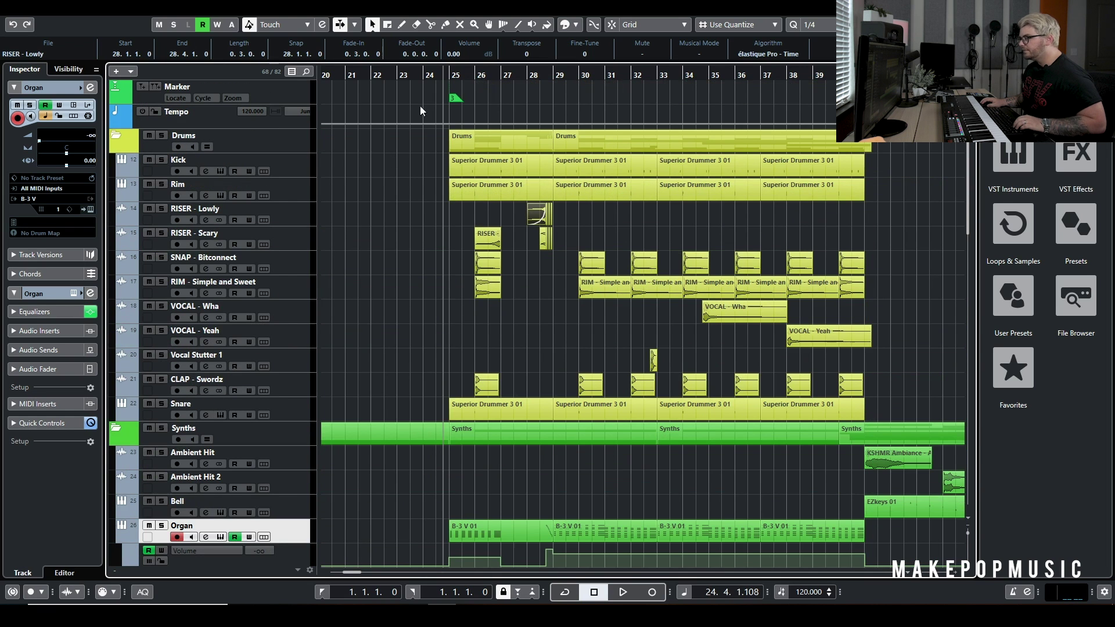
Solo the Drums folder and play the drums with their vocal samples from about bar 32 to bar 38
left_click(160, 134)
scroll(577, 264, "down", 2)
scroll(554, 265, "up", 2)
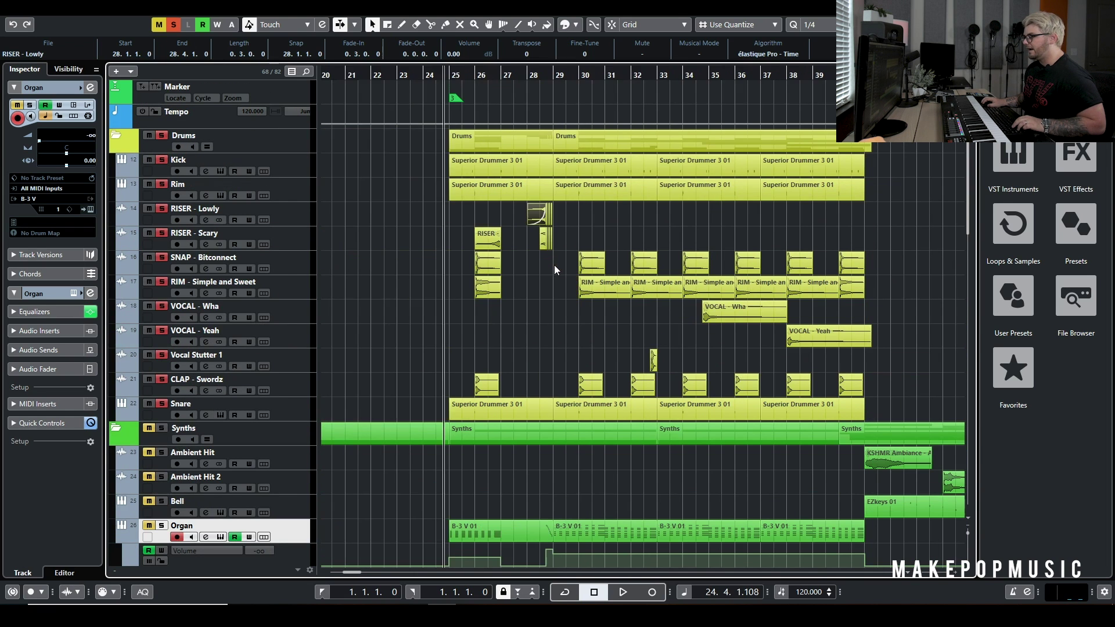
scroll(566, 264, "right", 2)
scroll(588, 296, "up", 3)
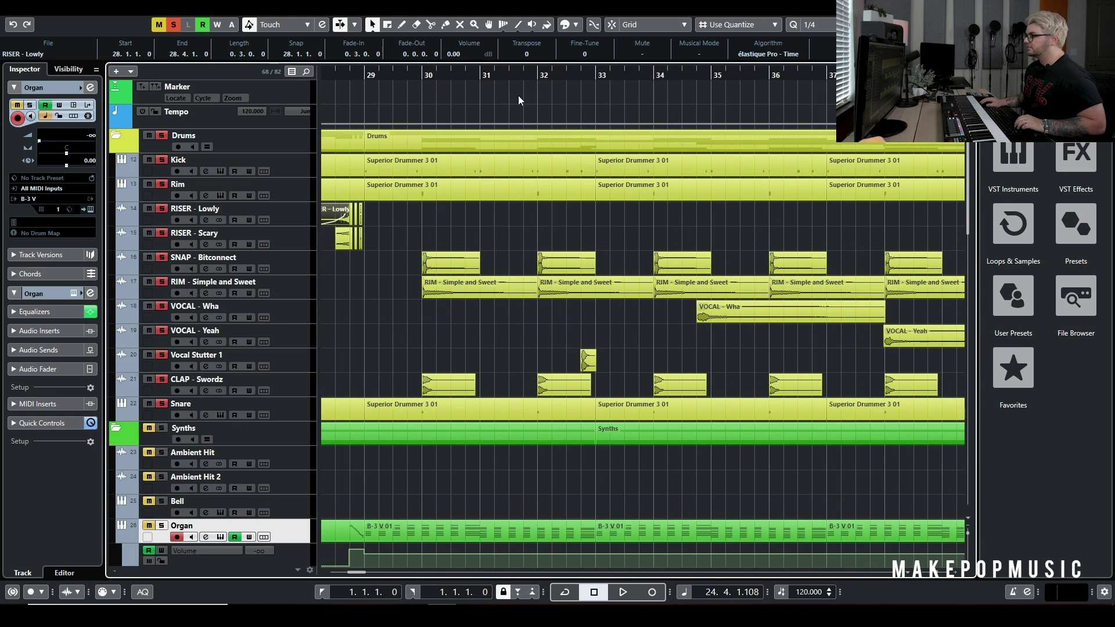
left_click(528, 78)
key("space")
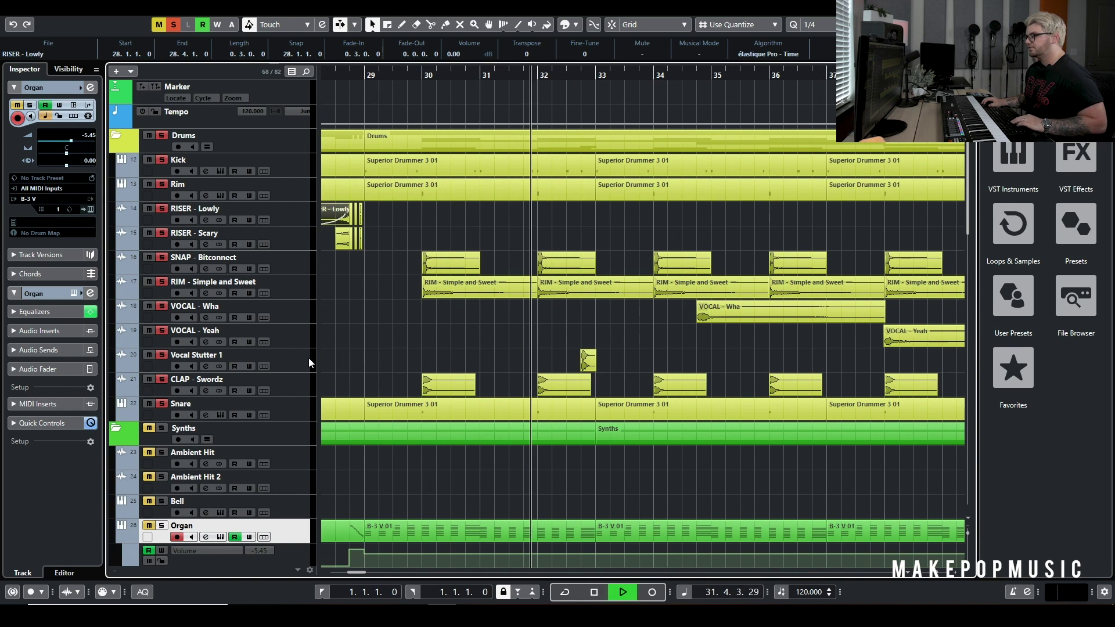
key("space")
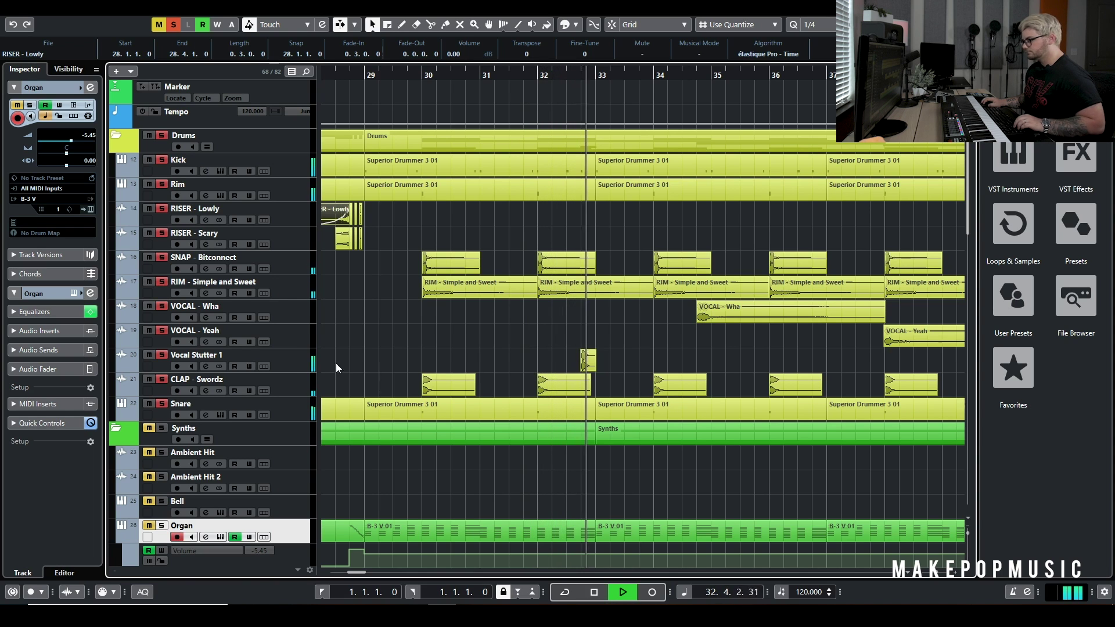
key("f")
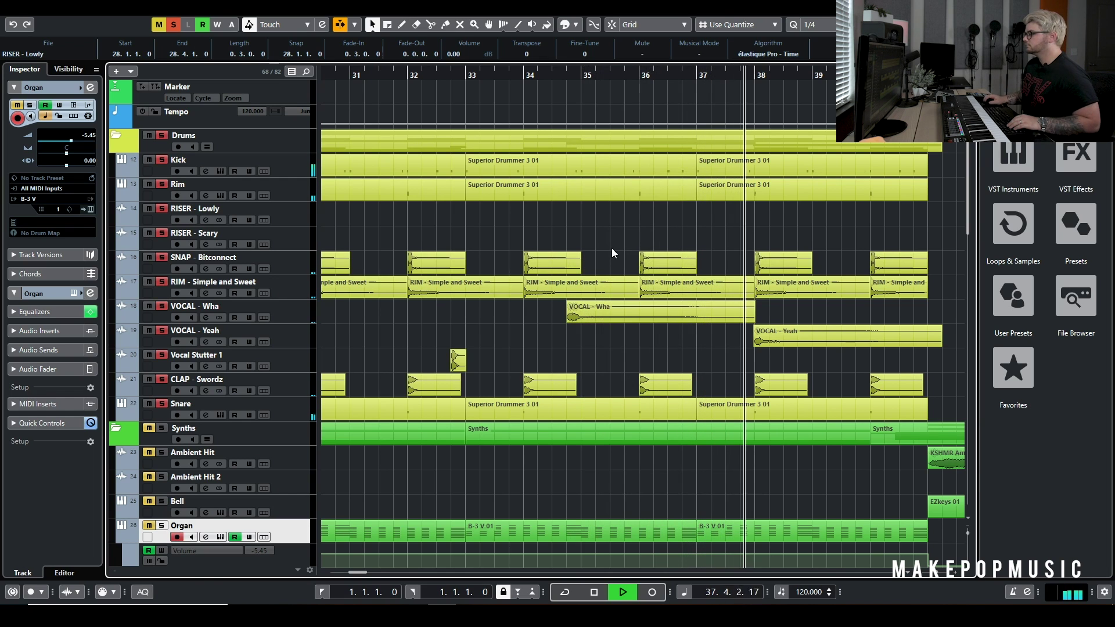
key("space")
Clear all solo and mute states and show the whole drum arrangement from bar 25 to bar 41
left_click(173, 24)
left_click(158, 24)
scroll(552, 290, "down", 1)
scroll(553, 290, "down", 2)
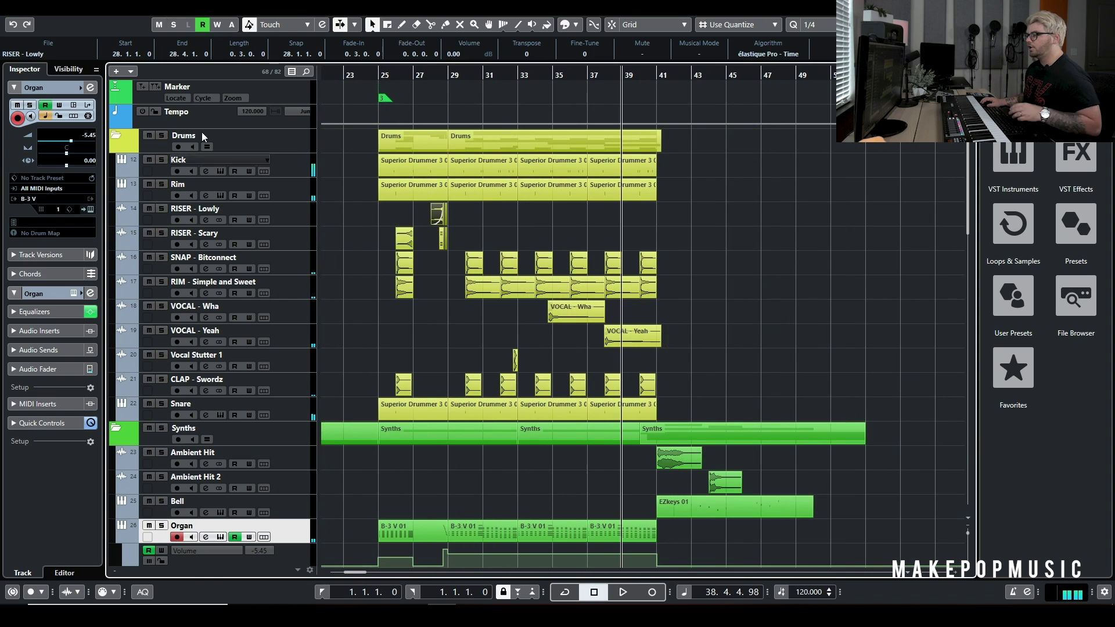
Select the kick, rim, snap, clap, snare, VOCAL - Wha and Vocal Stutter 1 tracks one after another to review the drum layers
left_click(284, 164)
left_click(283, 186)
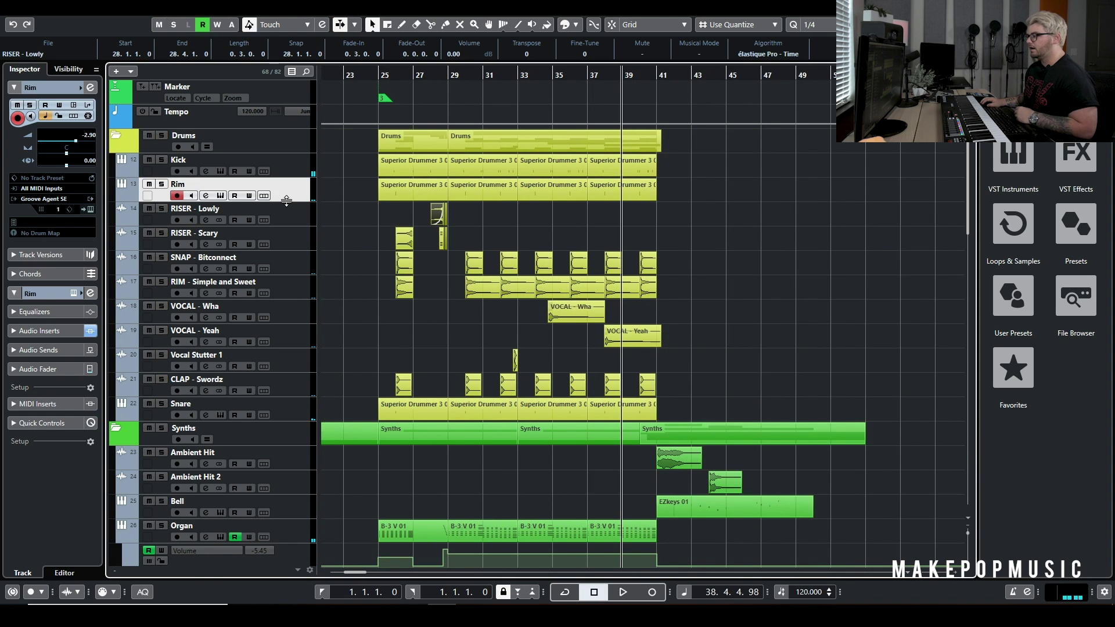
left_click(294, 300)
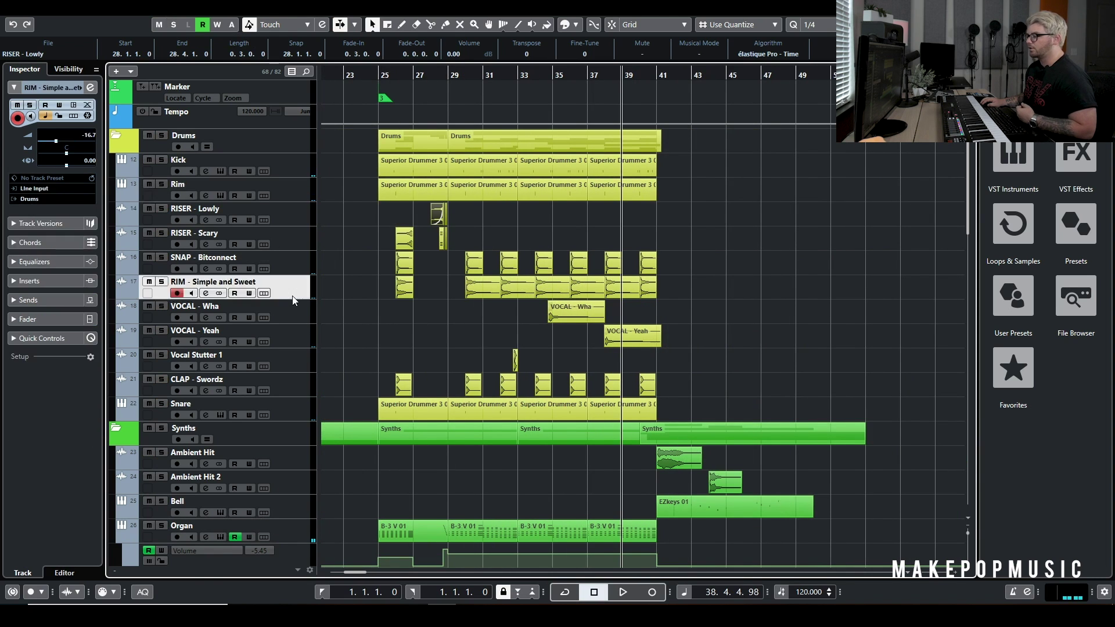
left_click(290, 264)
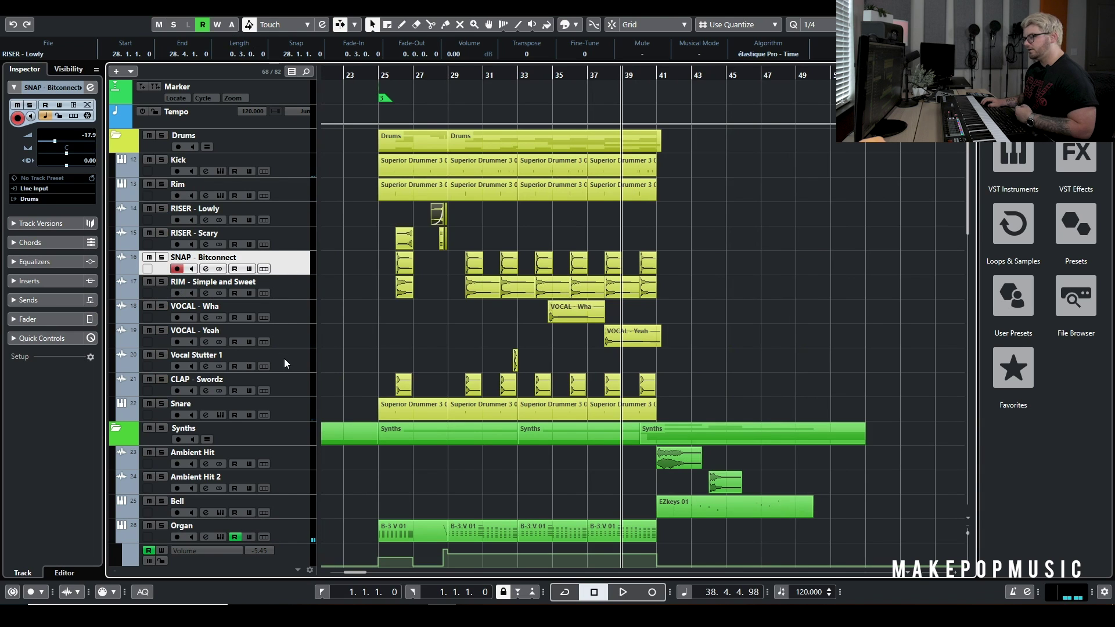
left_click(289, 386)
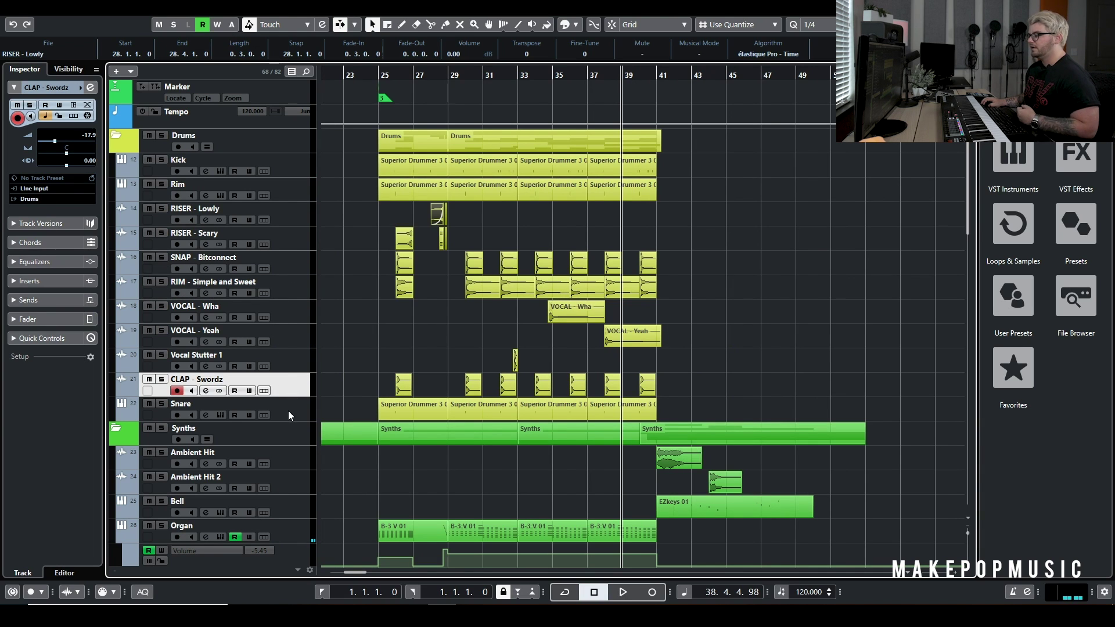
left_click(290, 410)
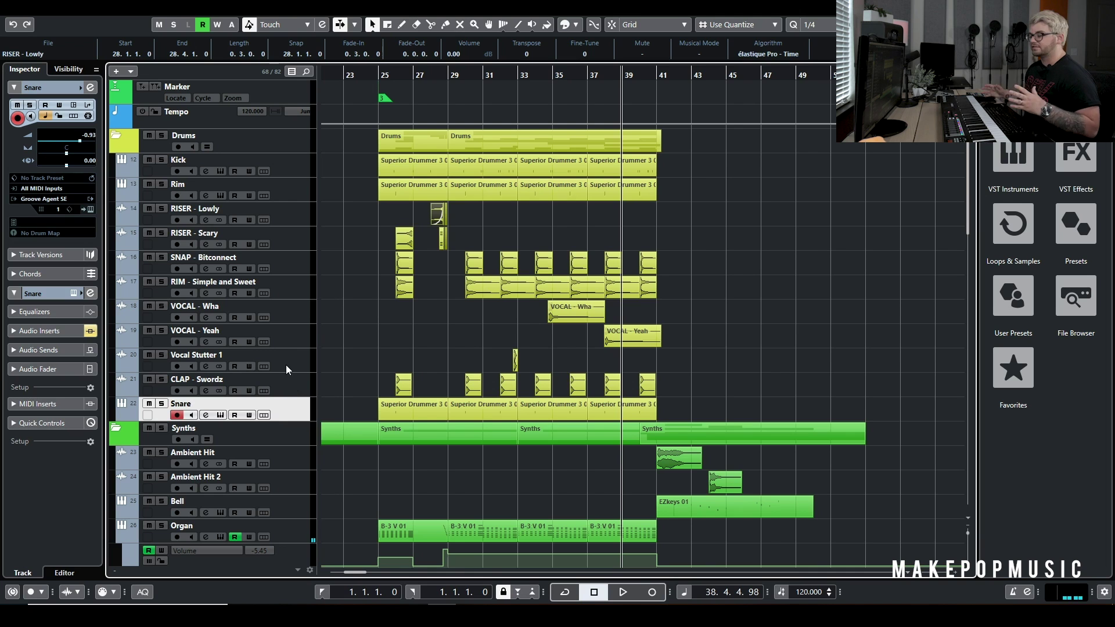
left_click(286, 314)
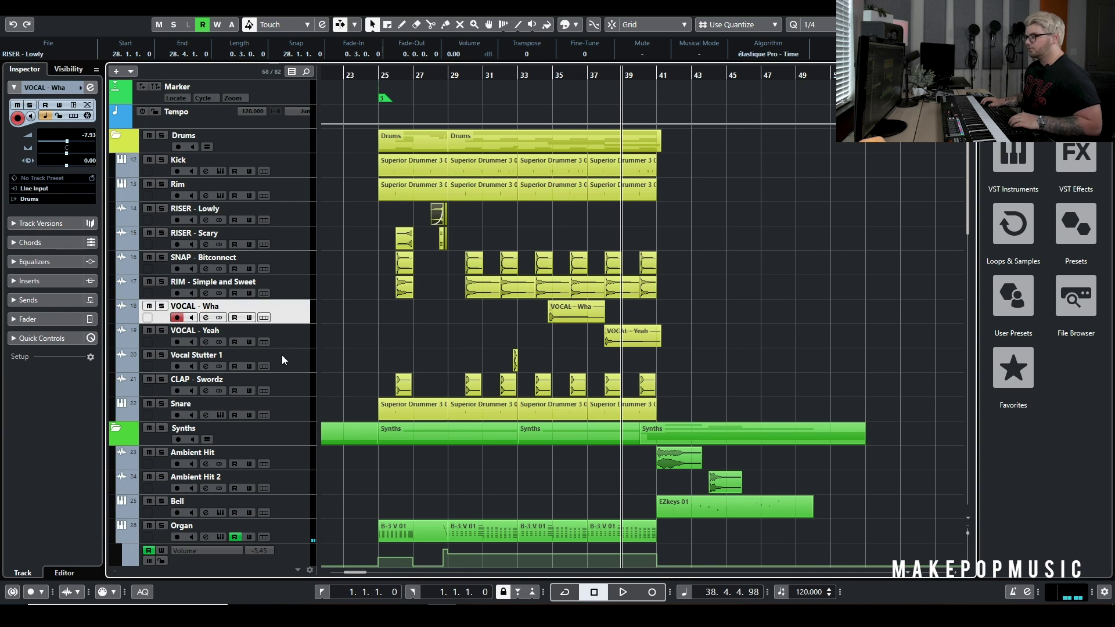
left_click(281, 357)
Select the Atmosphere Pad and Talking Pad clips between bars 25 and 41
scroll(436, 254, "left", 4)
scroll(436, 253, "down", 8)
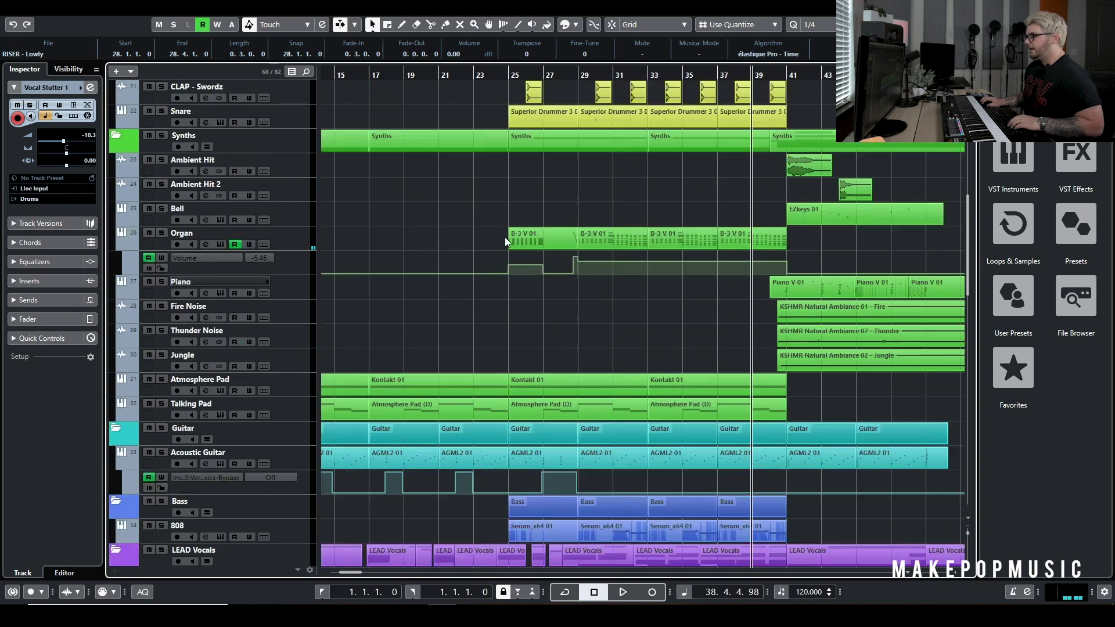
left_click_drag(540, 252, 706, 314)
Solo the Organ track, play it from bar 25 to about bar 29, and clear the solo
left_click(507, 75)
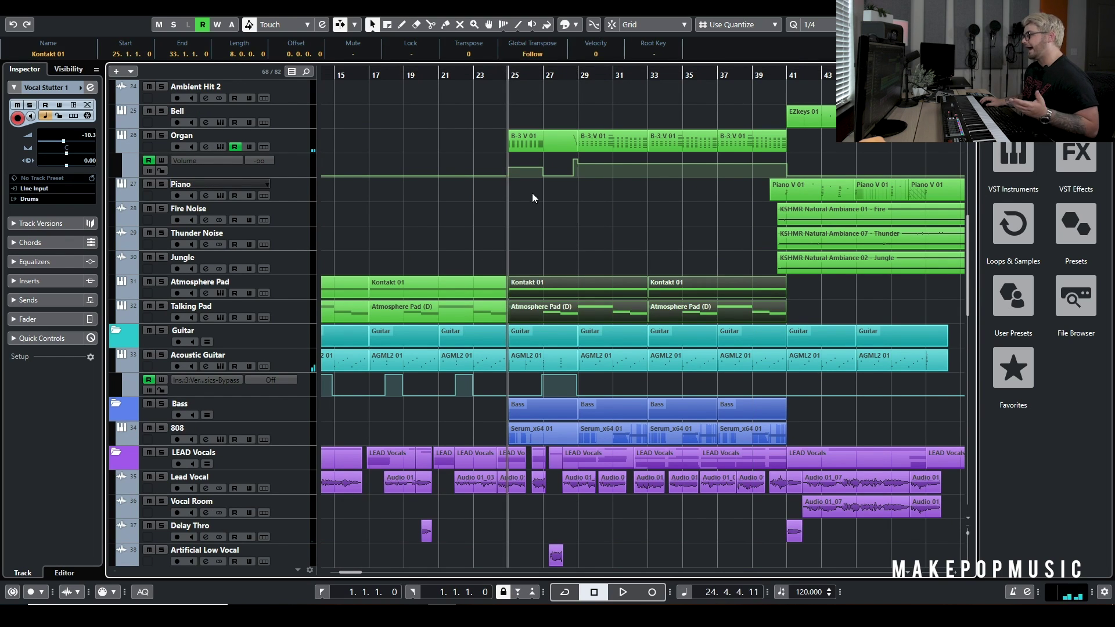
left_click(162, 137)
key("space")
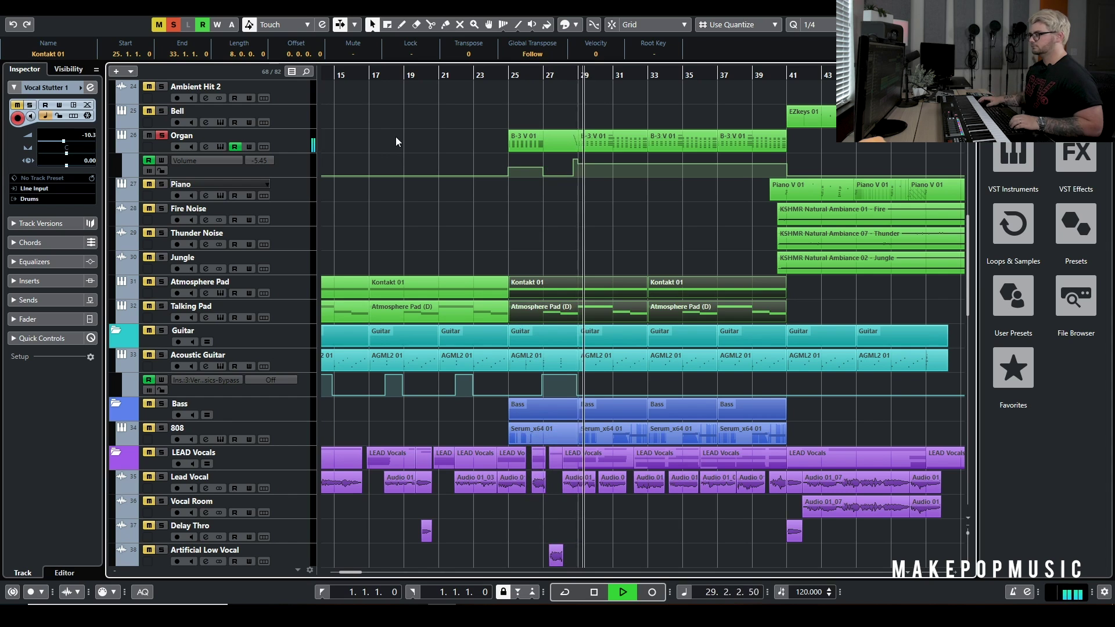
key("space")
left_click(172, 27)
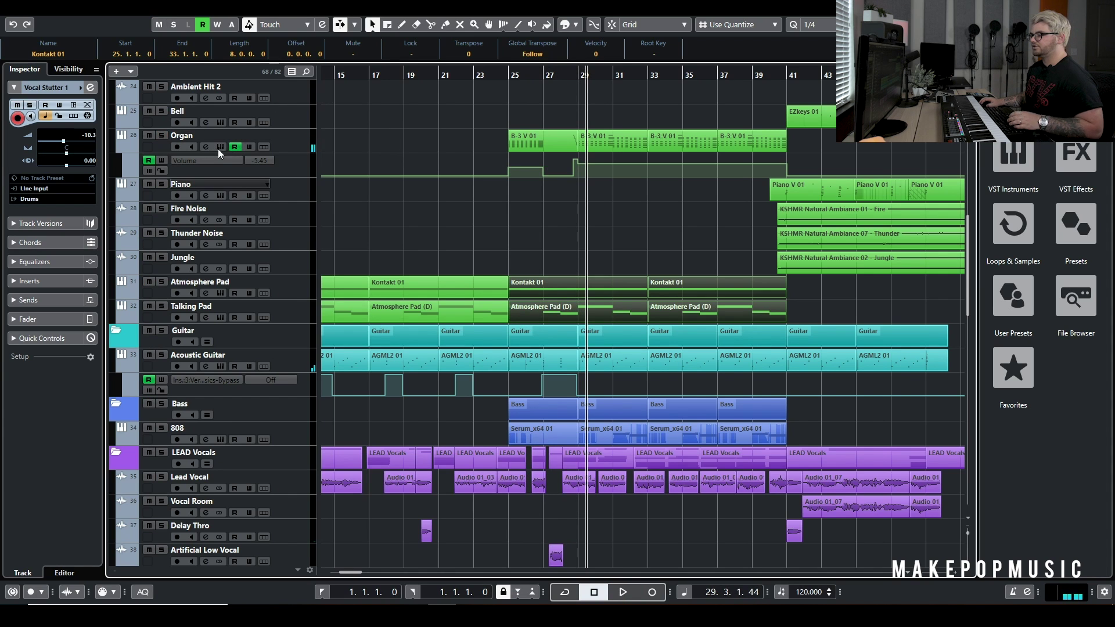
Open the Organ track's B-3 V instrument, inspect the Coquette preset's drawbars, speaker cabinet and effect pedals, and close it
left_click(218, 148)
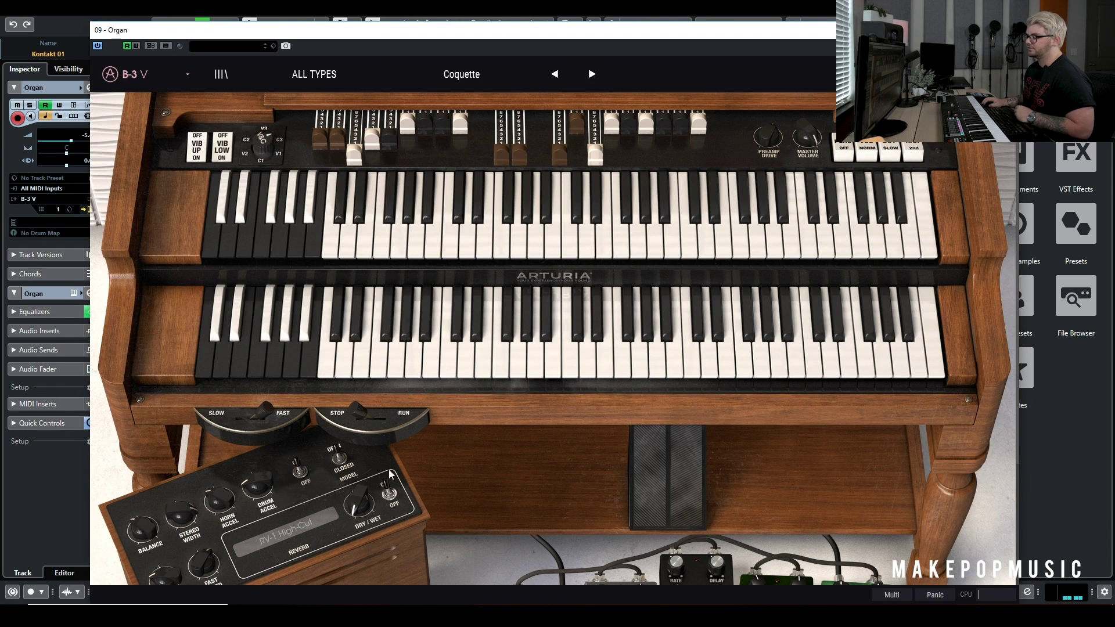
scroll(455, 517, "down", 3)
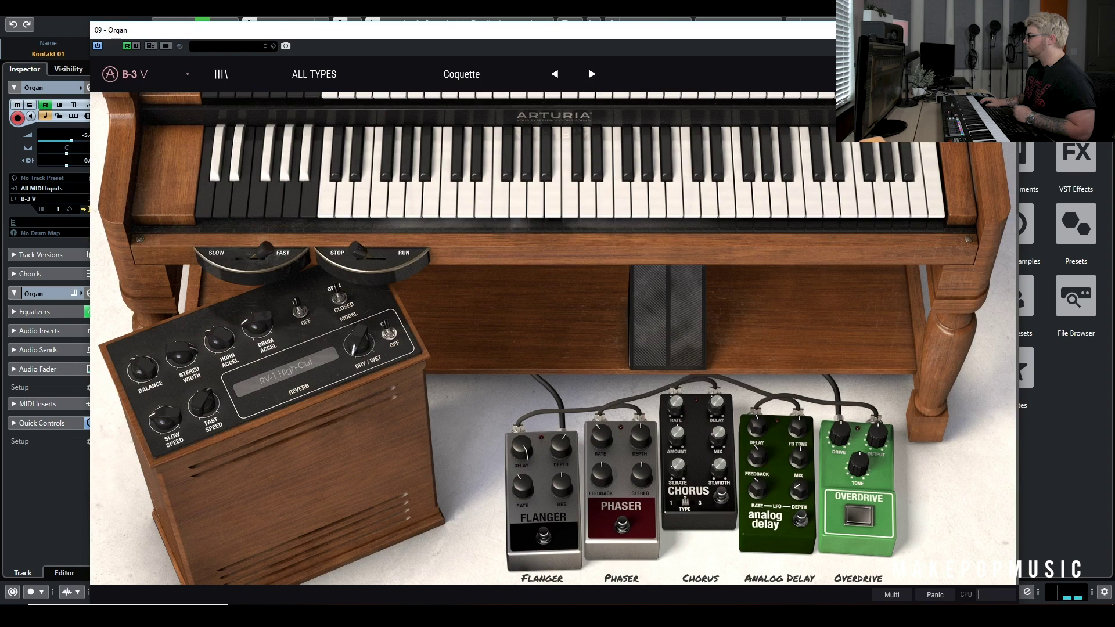
left_click(1006, 30)
Mute the LEAD Vocals folder and play the remaining mix from about bar 24 to bar 32
left_click(503, 99)
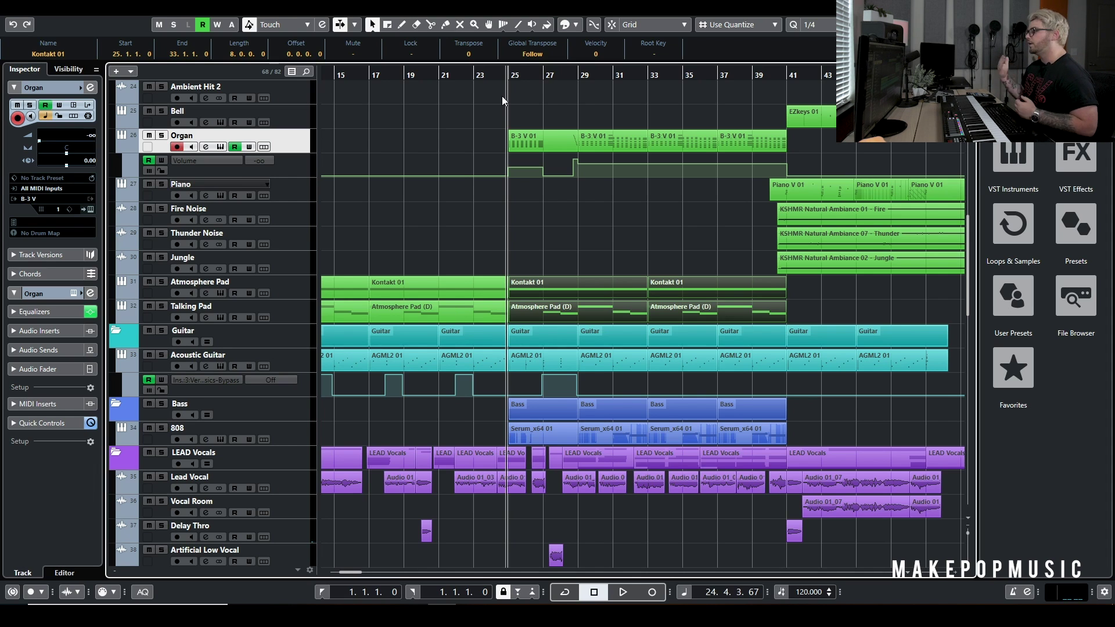
left_click_drag(493, 74, 493, 74)
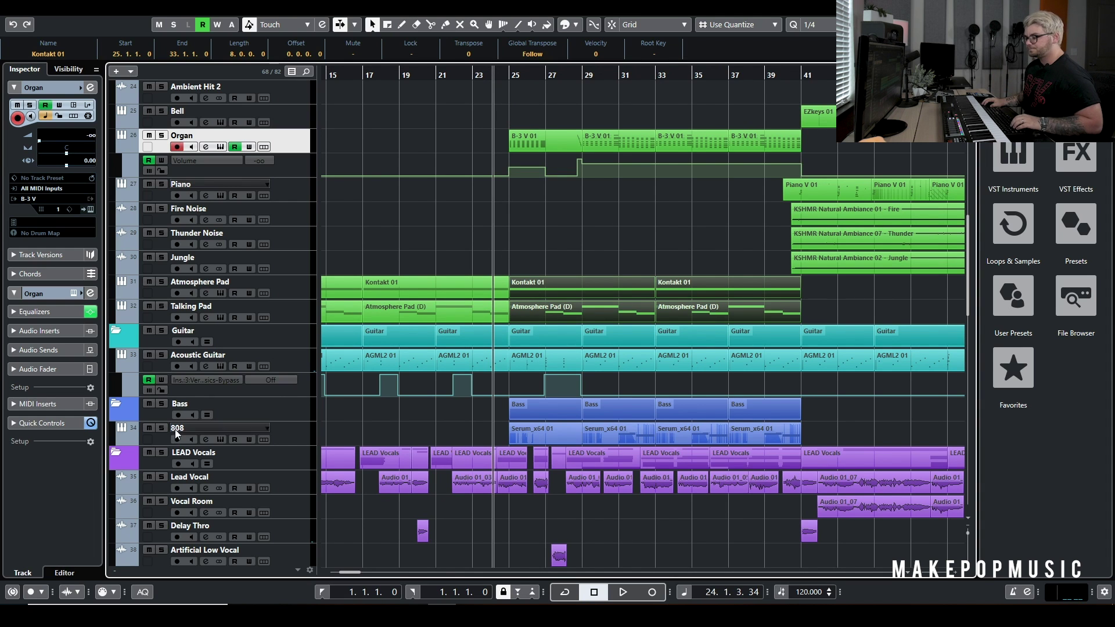
left_click(149, 452)
key("space")
scroll(532, 239, "up", 10)
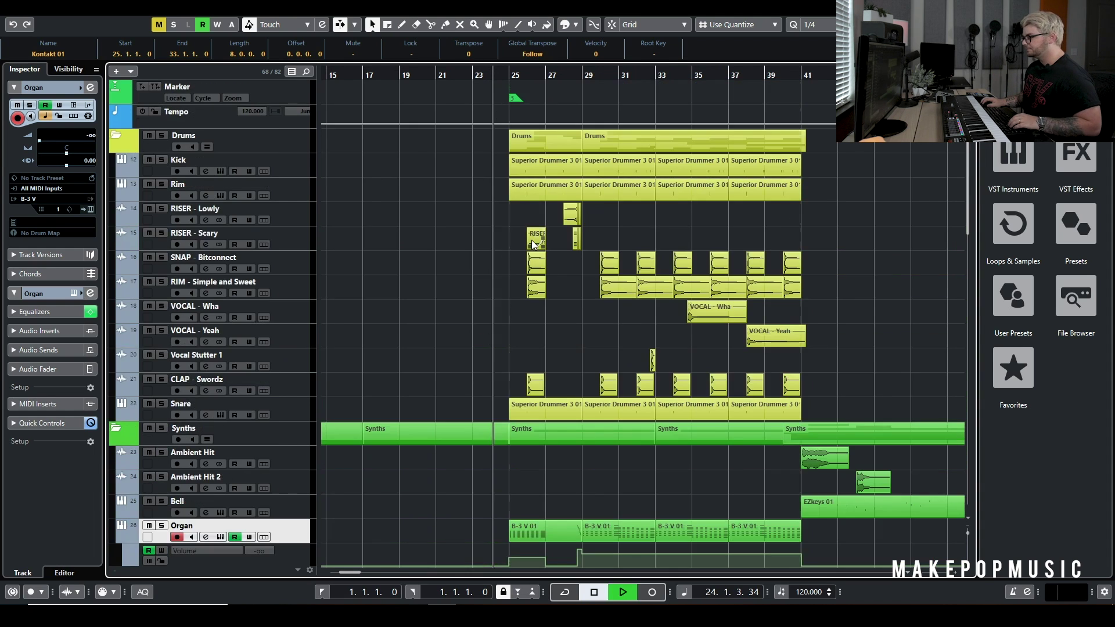
scroll(546, 242, "down", 7)
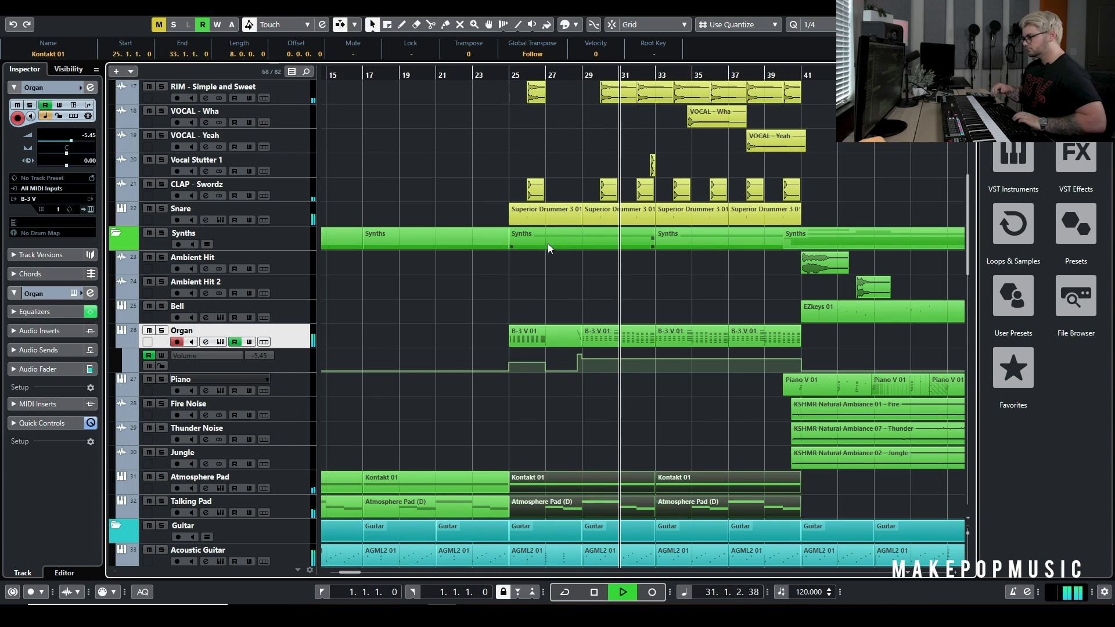
key("space")
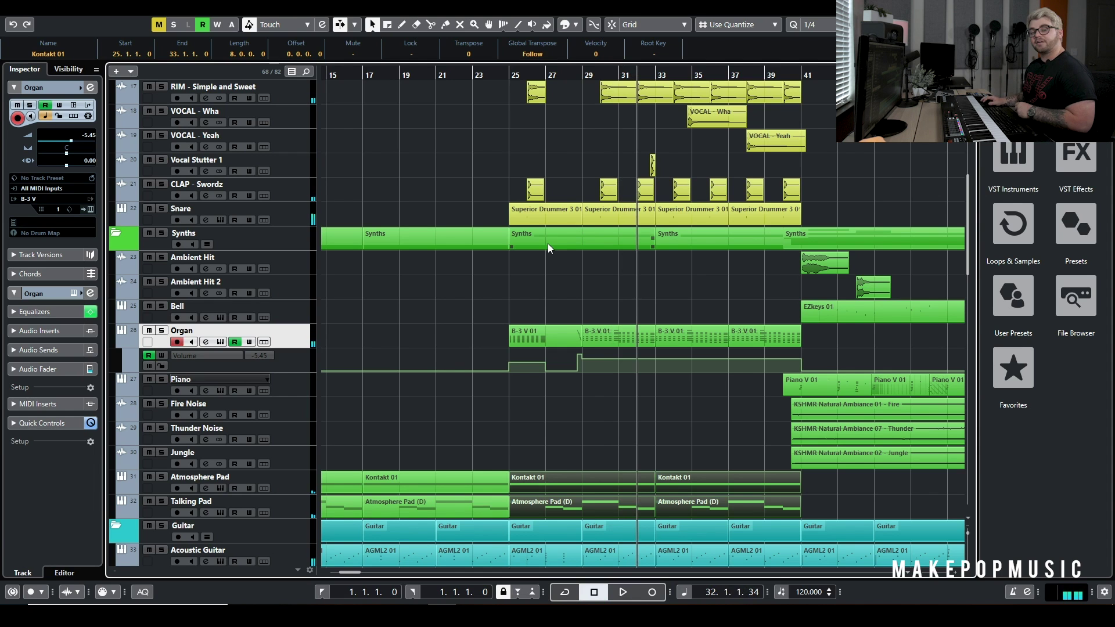
Look through the muted lead vocal tracks, from Lead Vocal and the stacks and harmonies to Vocoder Send
scroll(519, 221, "down", 10)
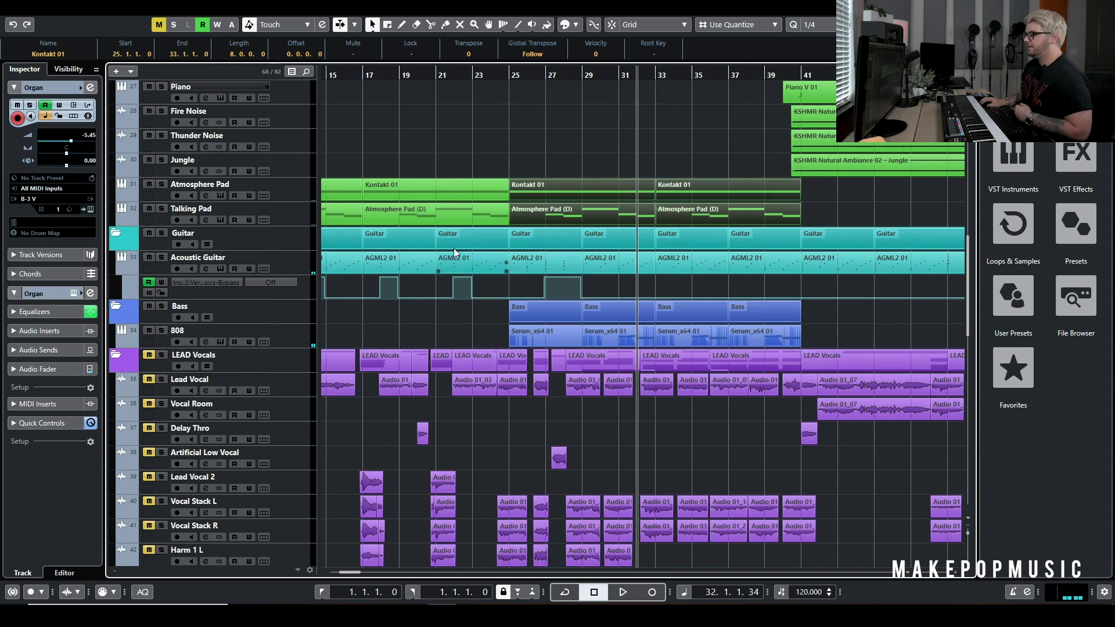
scroll(519, 211, "down", 8)
scroll(525, 185, "up", 8)
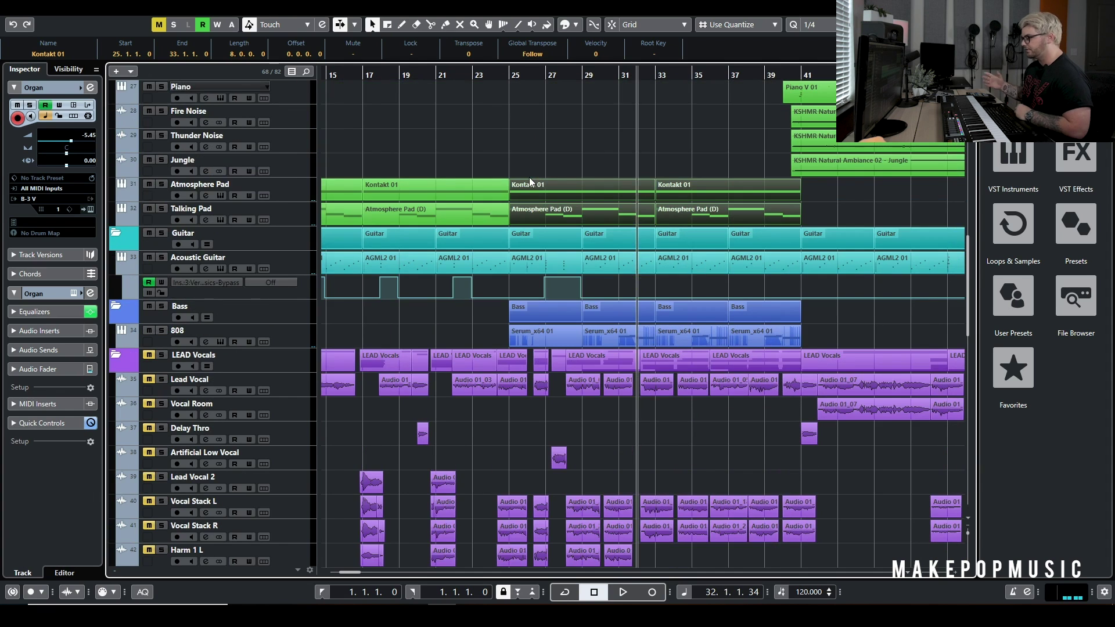
scroll(529, 177, "down", 8)
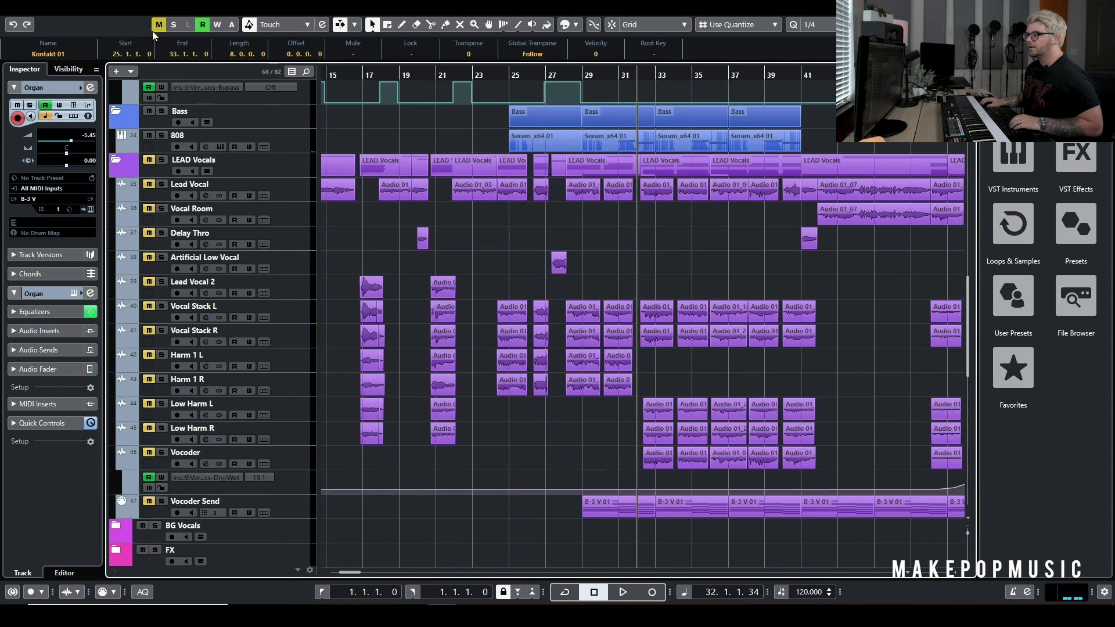
Clear all mutes and look through the FX channels and group tracks down to Master Bus Automation
left_click(159, 25)
left_click(468, 74)
scroll(515, 201, "down", 8)
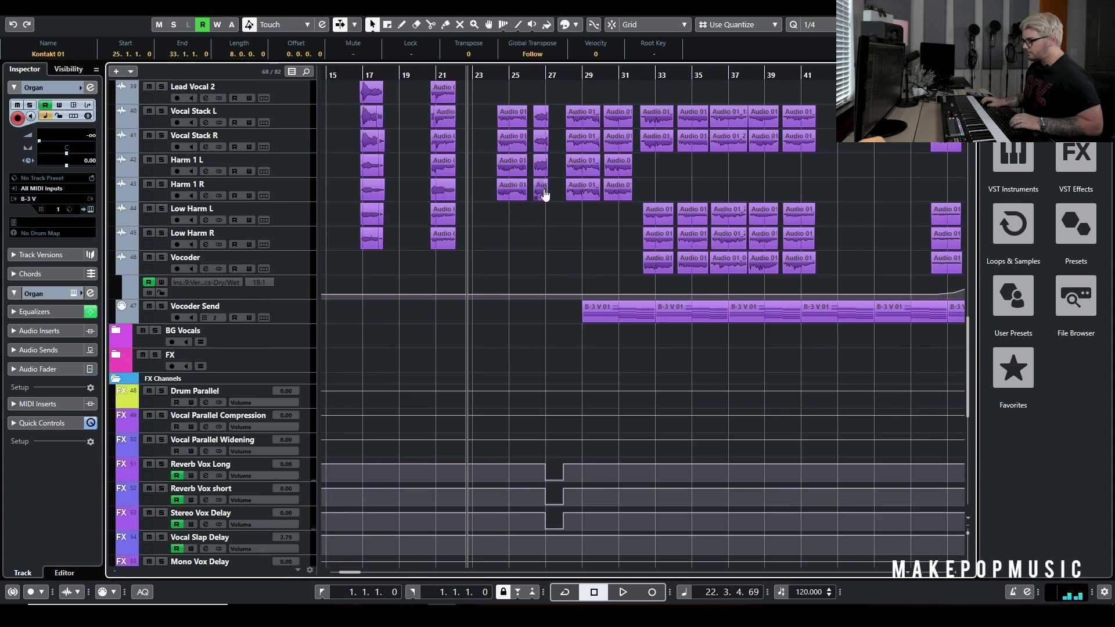
scroll(530, 212, "down", 8)
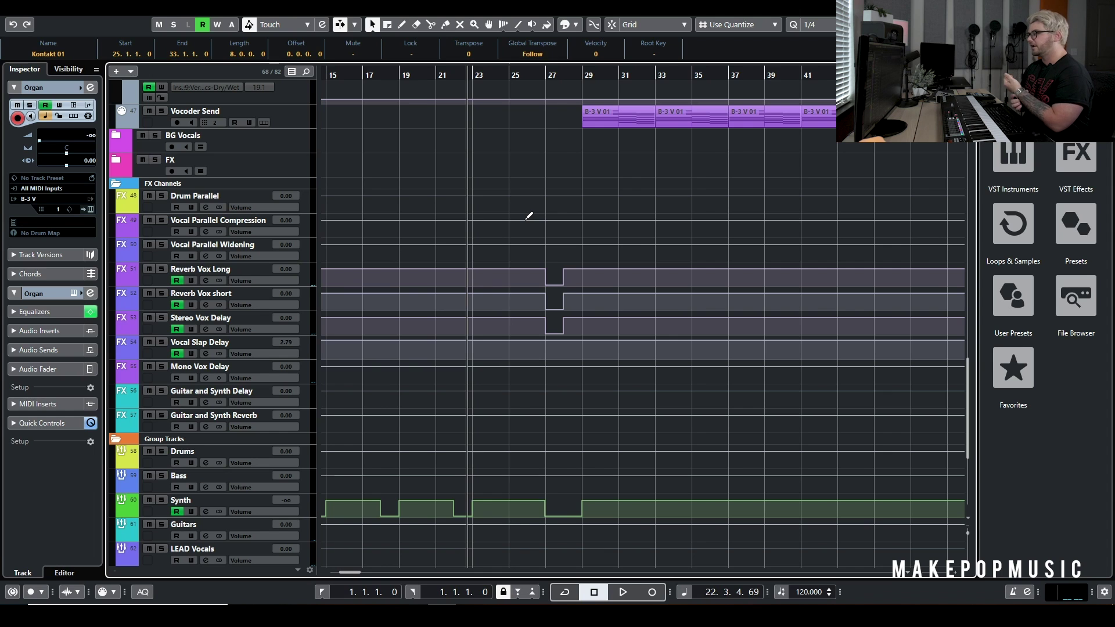
scroll(548, 239, "down", 5)
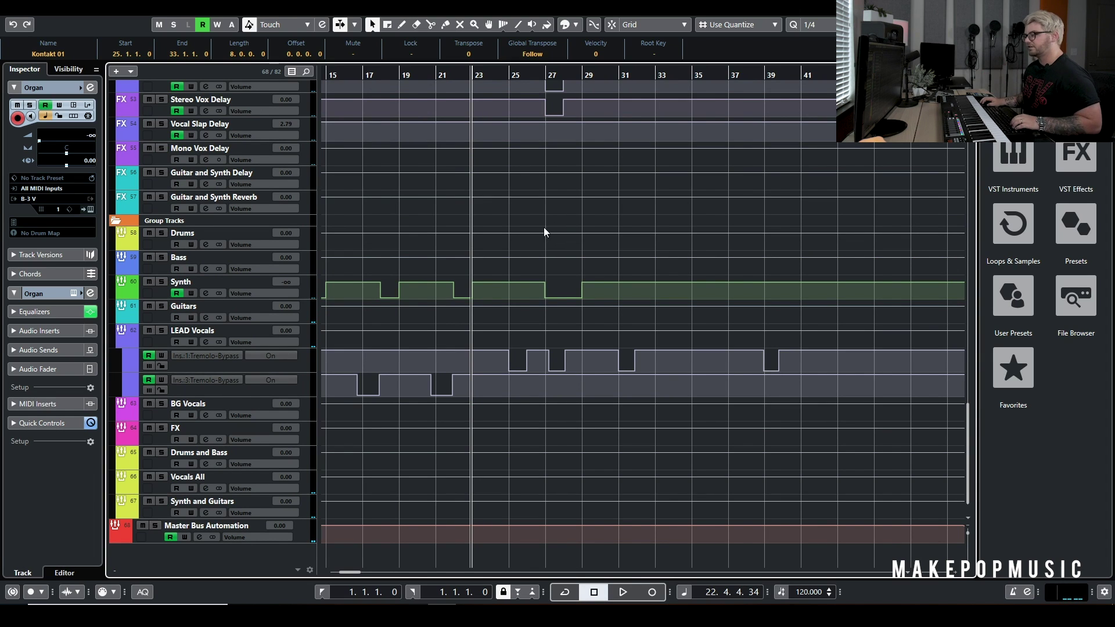
Open the LEAD Vocals group's channel settings, inspect its first Tremolo insert, and close both windows
left_click(206, 342)
left_click(284, 191)
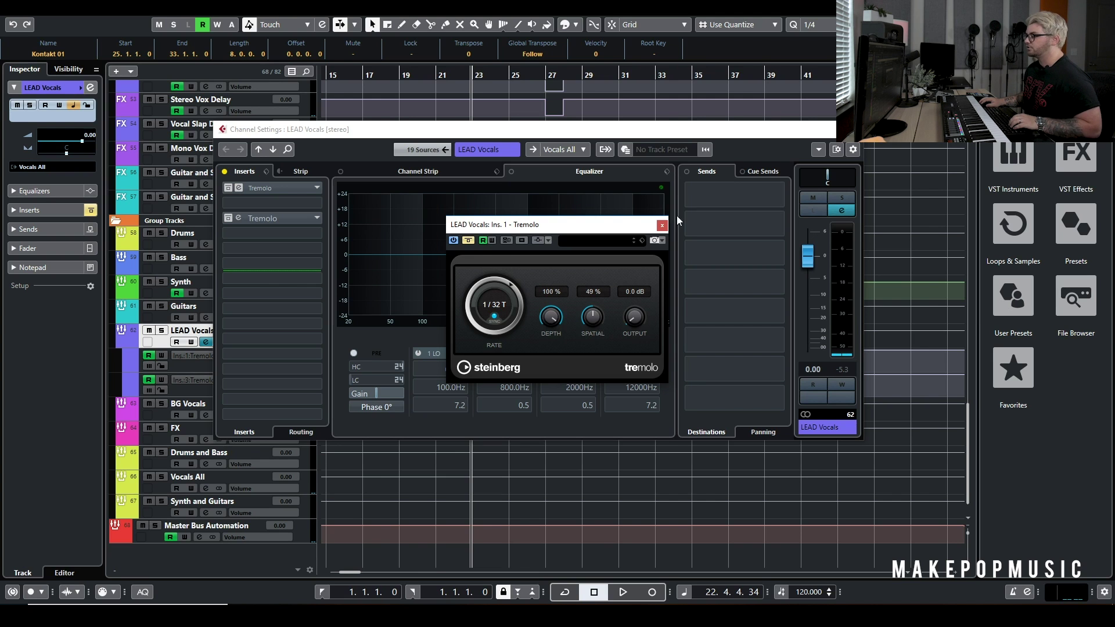
left_click(662, 225)
left_click(854, 129)
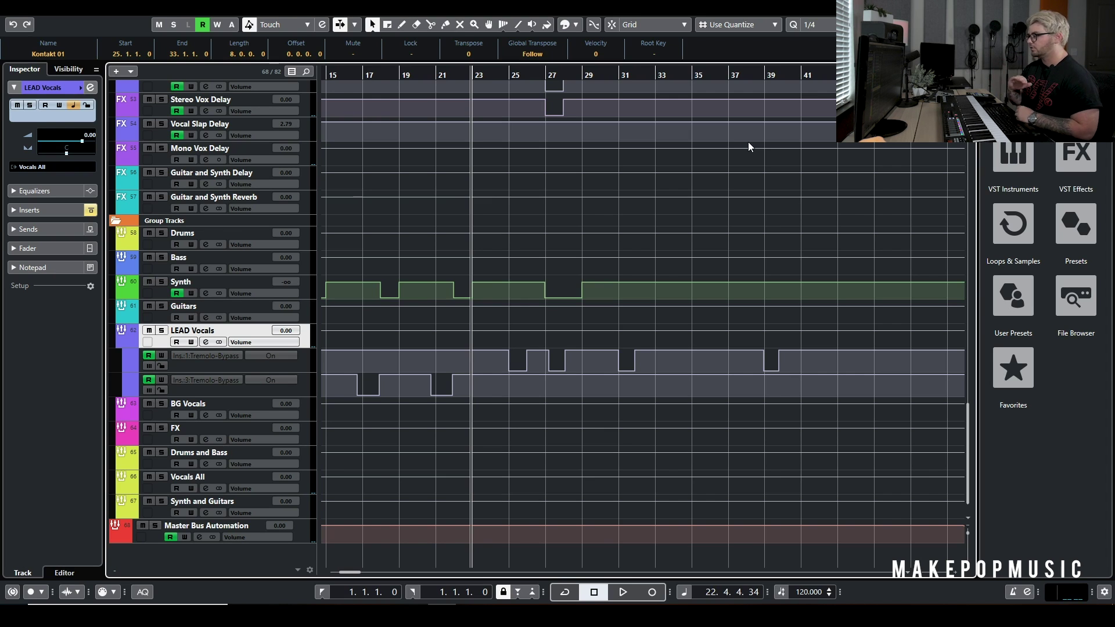
Play the mix from about bar 24 to bar 27 while following the LEAD Vocals Tremolo bypass and vocal reverb automation
scroll(650, 151, "up", 15)
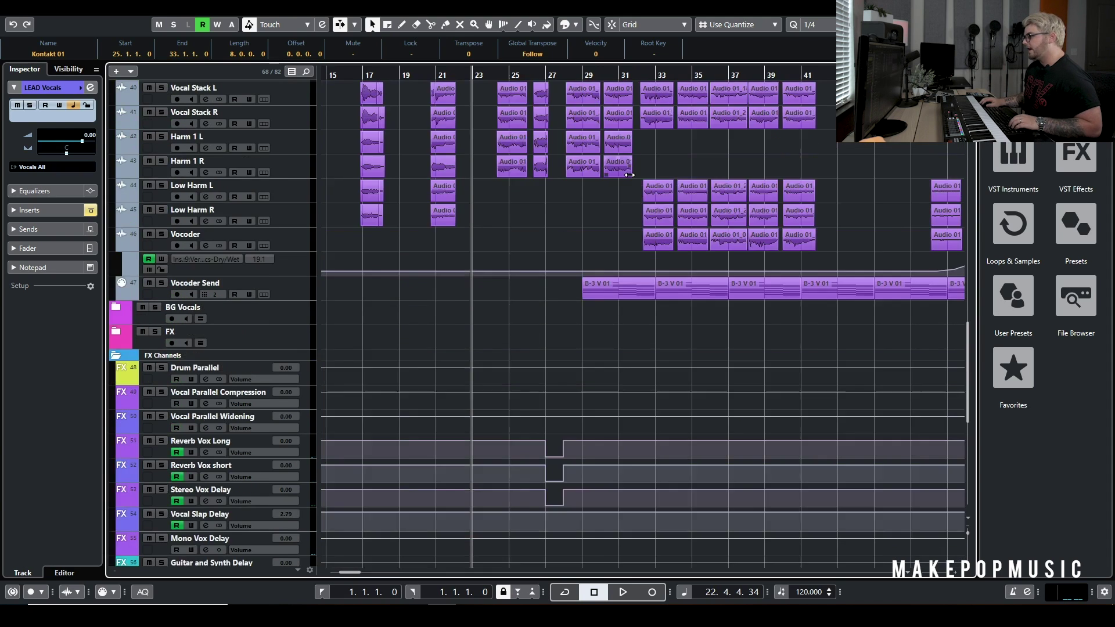
scroll(564, 155, "down", 3)
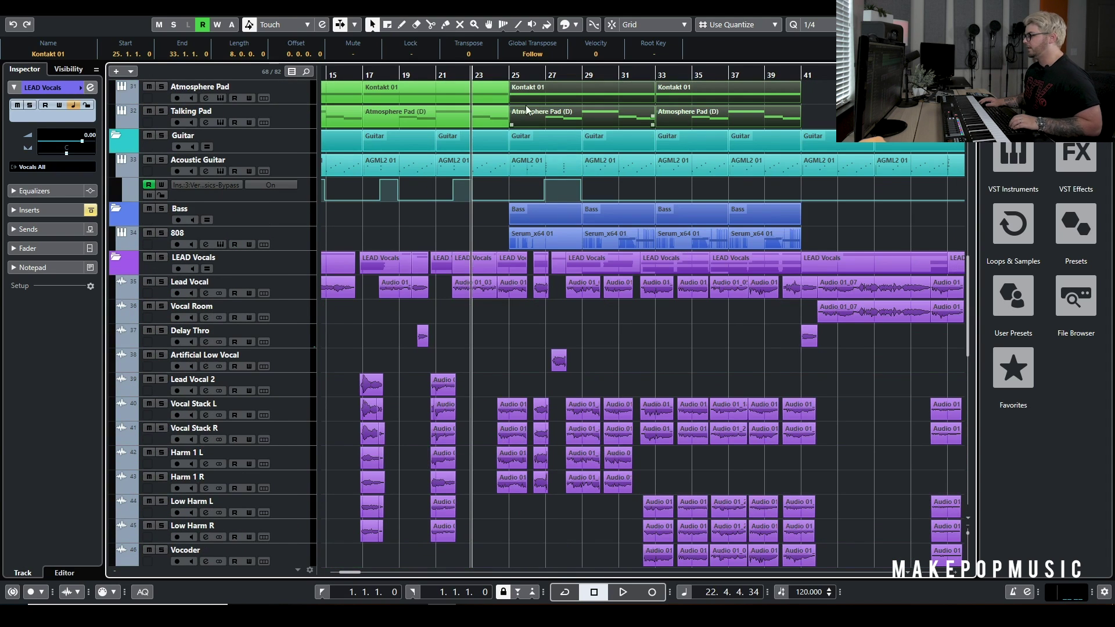
scroll(546, 250, "down", 10)
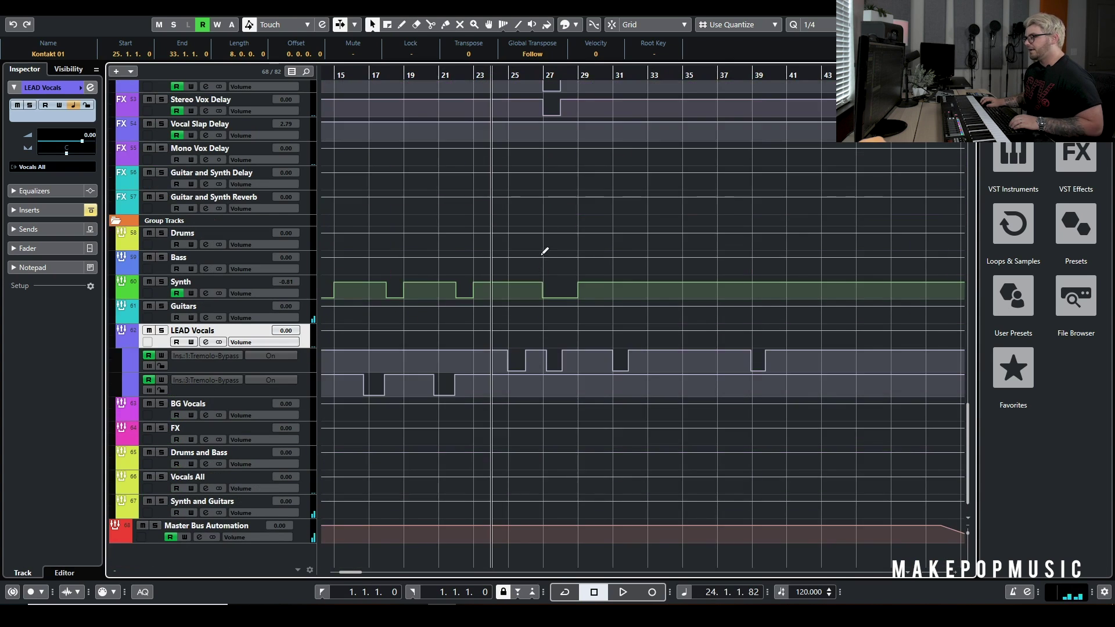
scroll(522, 388, "up", 3)
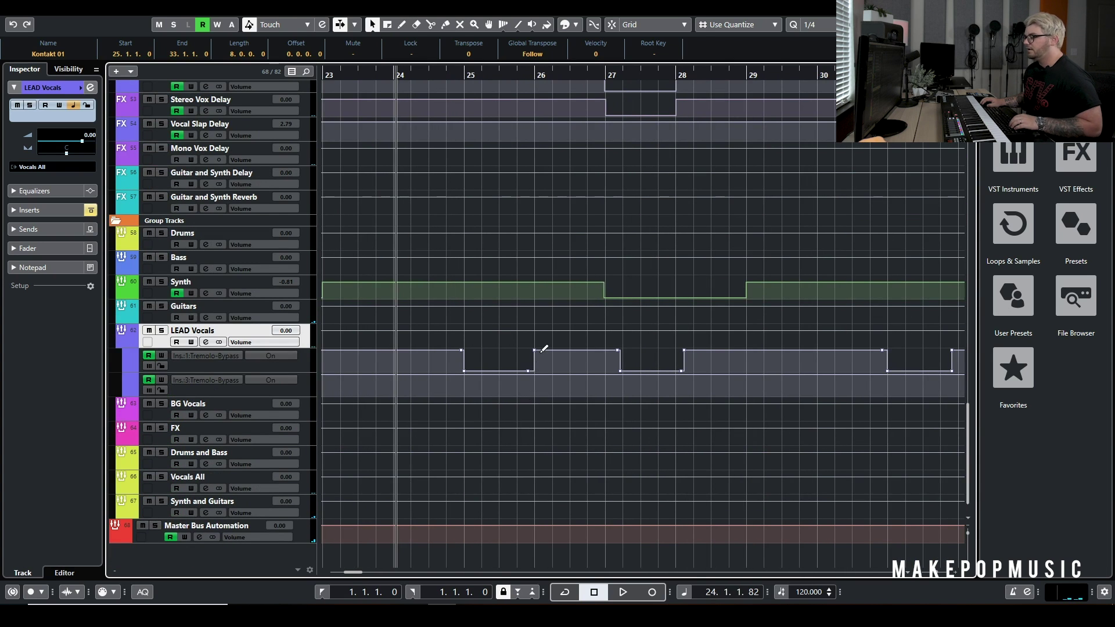
scroll(572, 238, "up", 5)
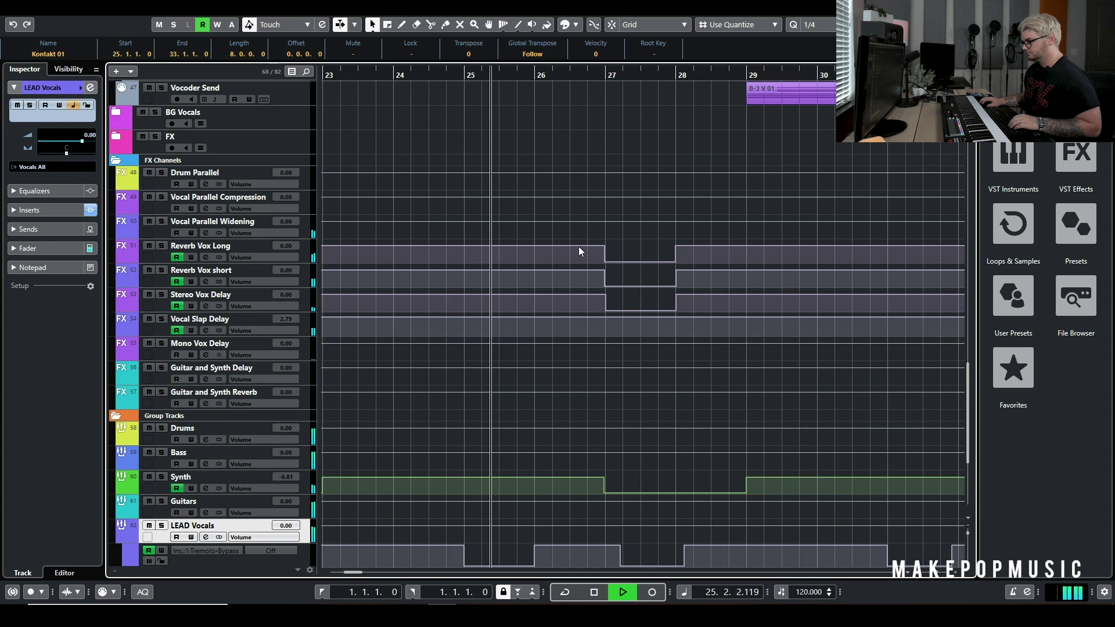
scroll(627, 290, "down", 3)
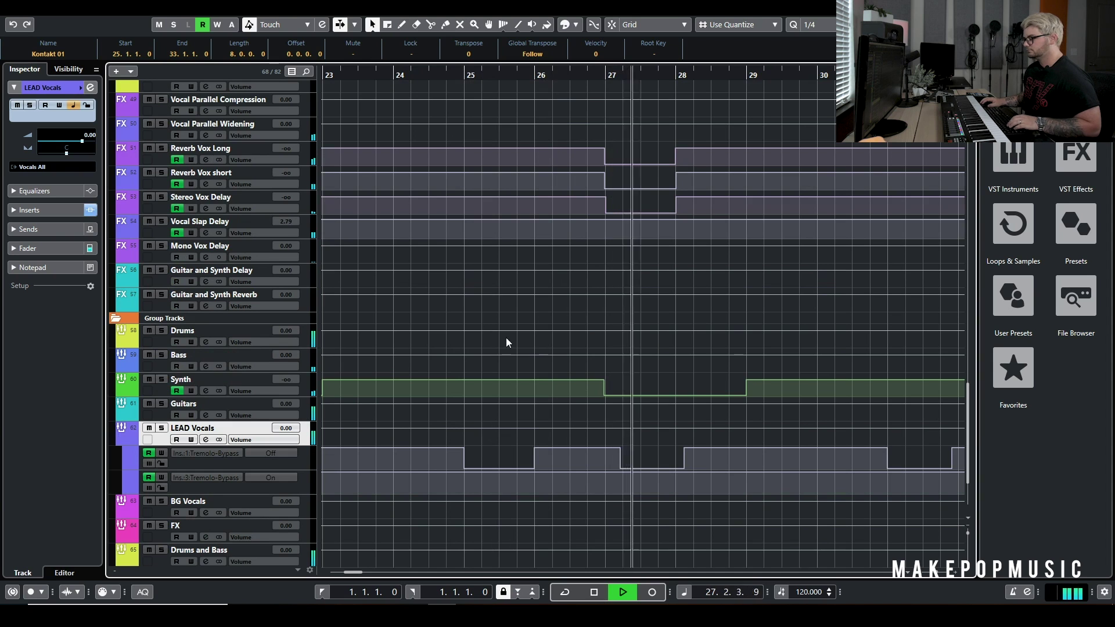
key("space")
Place the playhead just before bar 25, solo the LEAD Vocals group, and open its channel settings
left_click(457, 77)
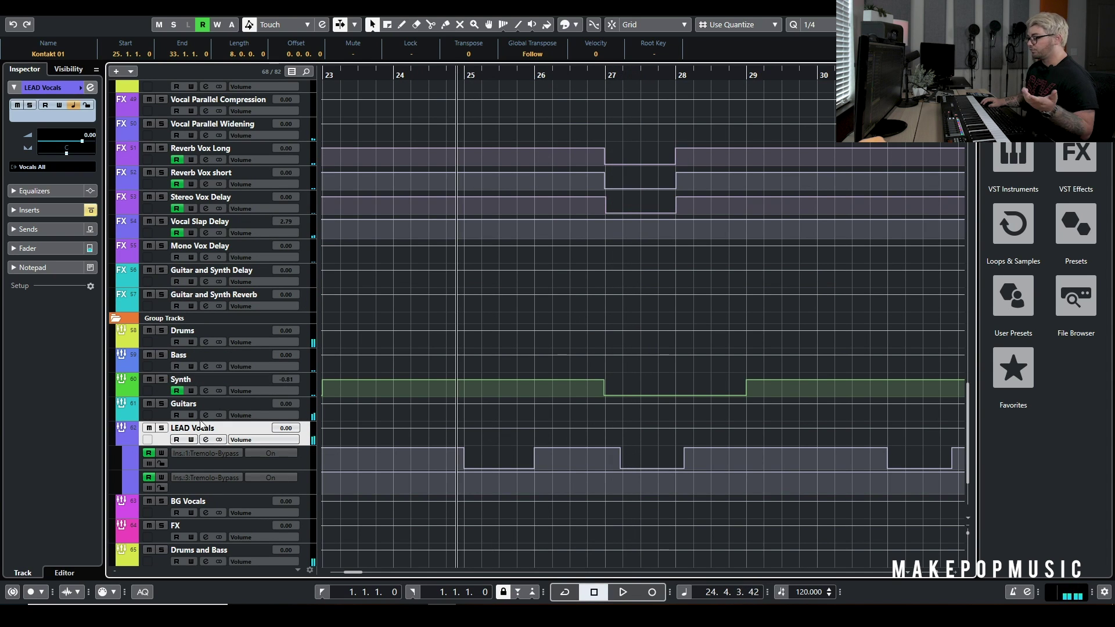
left_click(162, 428)
left_click(206, 439)
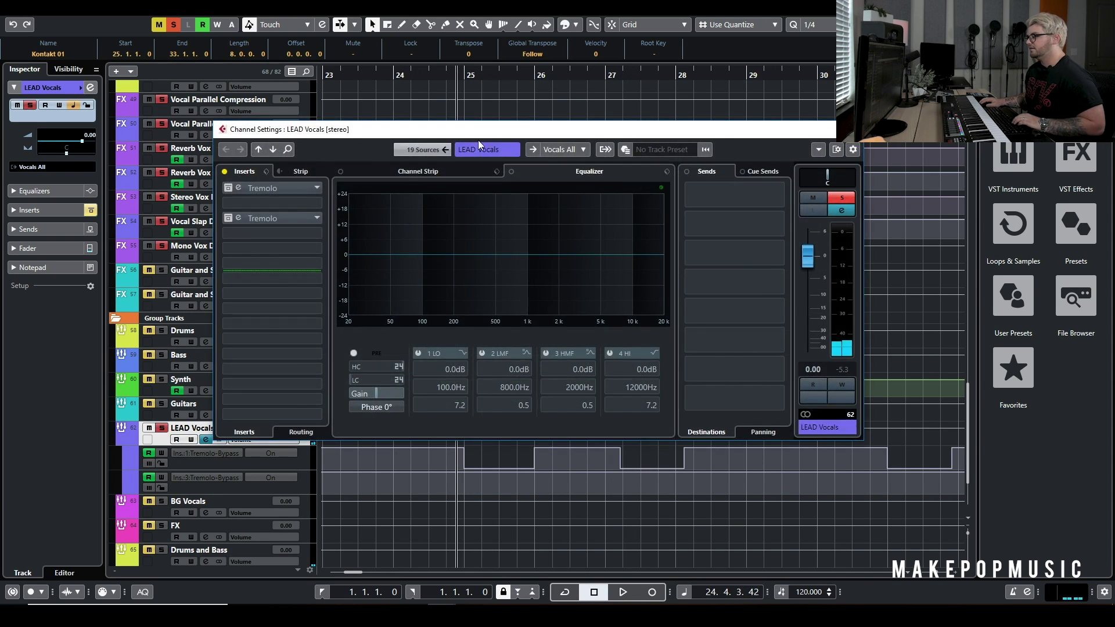
Dismiss the channel settings and point out the Vocal Stack and Harm 1 clips around bars 24 to 26 by selecting each pair
scroll(522, 117, "up", 5)
scroll(508, 133, "up", 2)
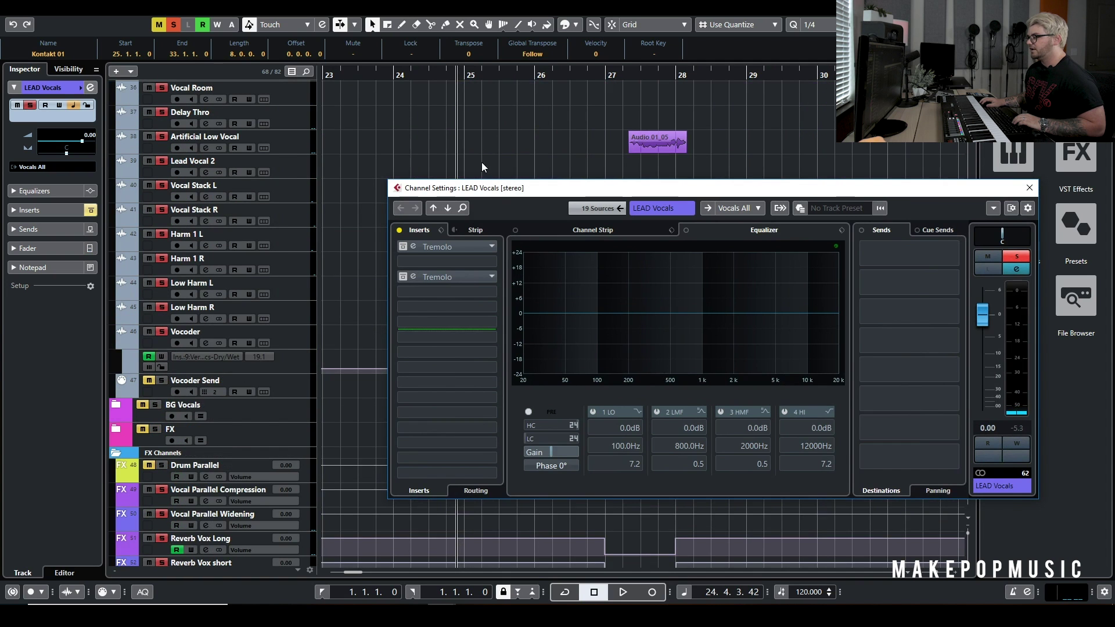
left_click_drag(492, 189, 722, 234)
left_click_drag(411, 182, 490, 216)
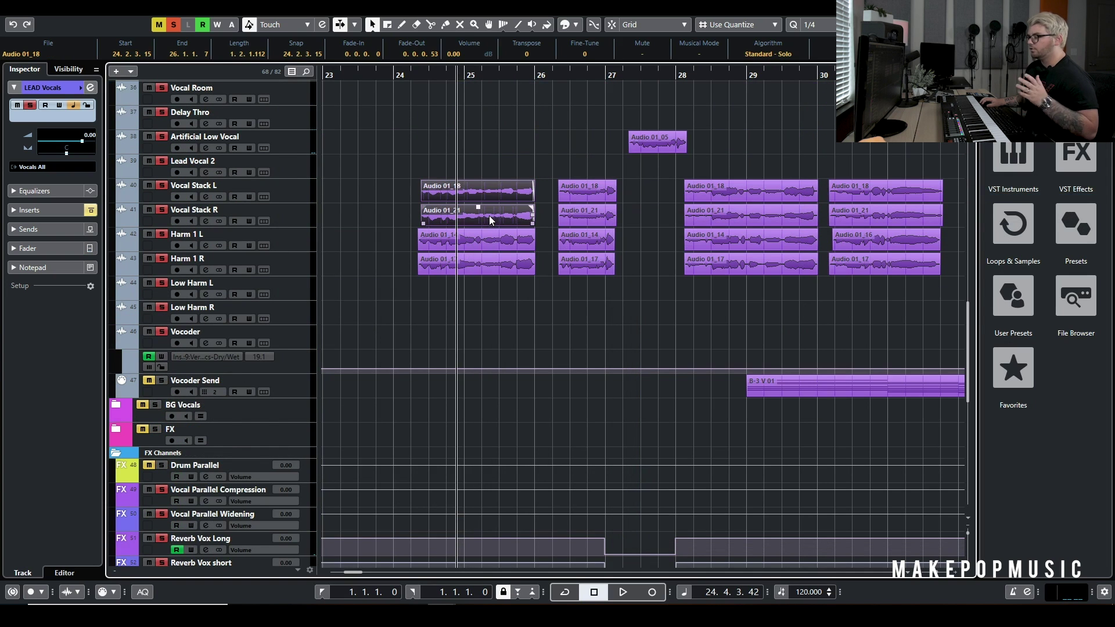
left_click_drag(403, 243, 466, 283)
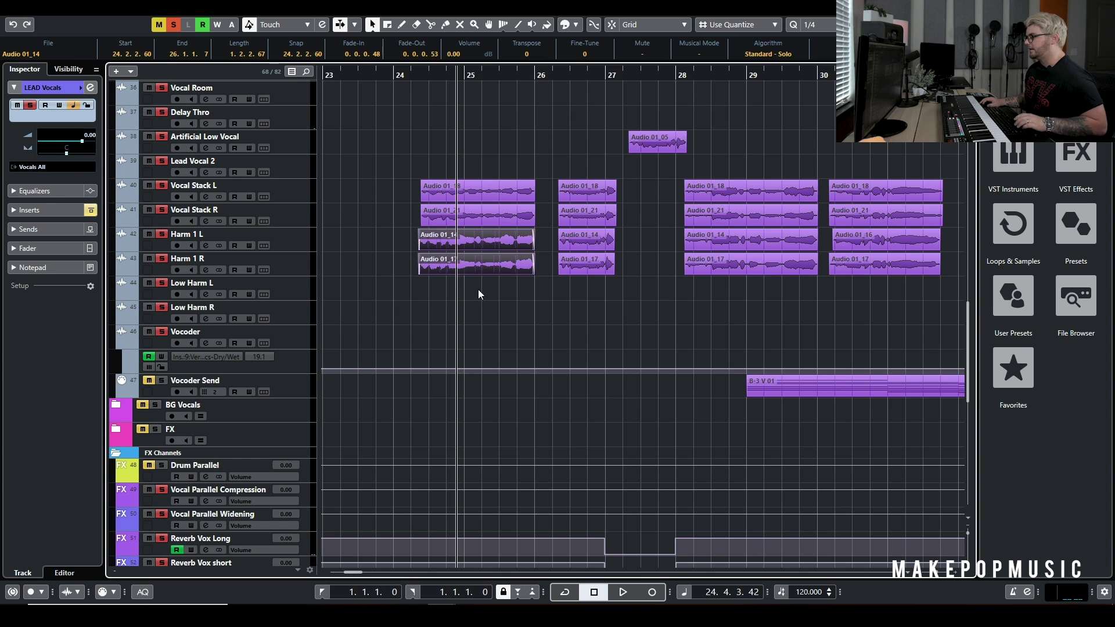
Play the soloed LEAD Vocals group from about bar 24 to bar 26 and clear the solo
scroll(471, 291, "down", 4)
left_click(437, 74)
scroll(476, 192, "down", 5)
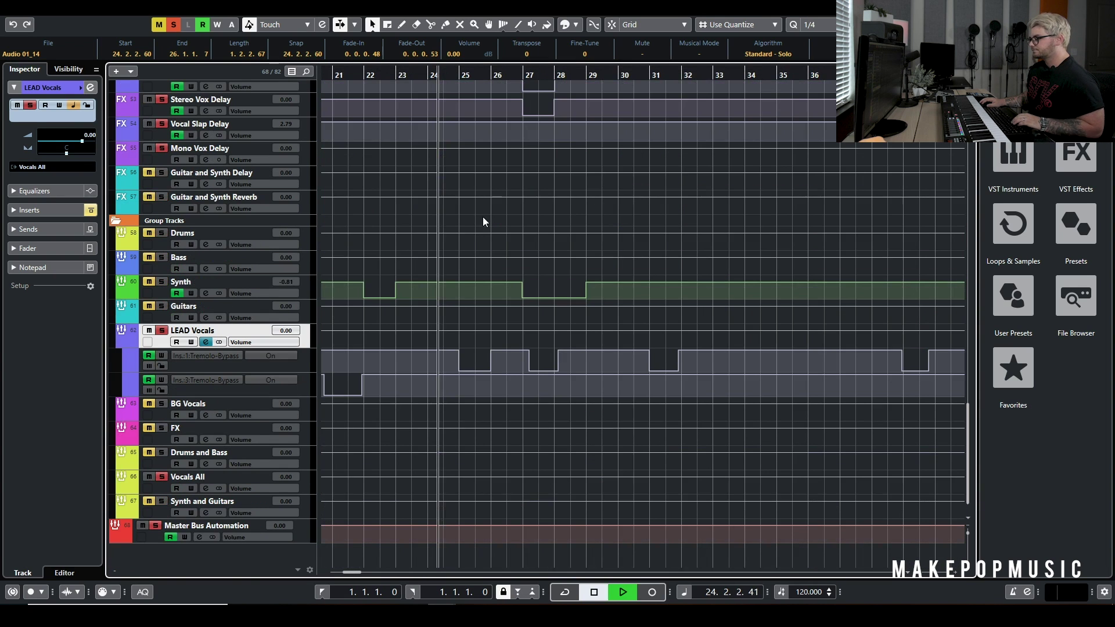
key("space")
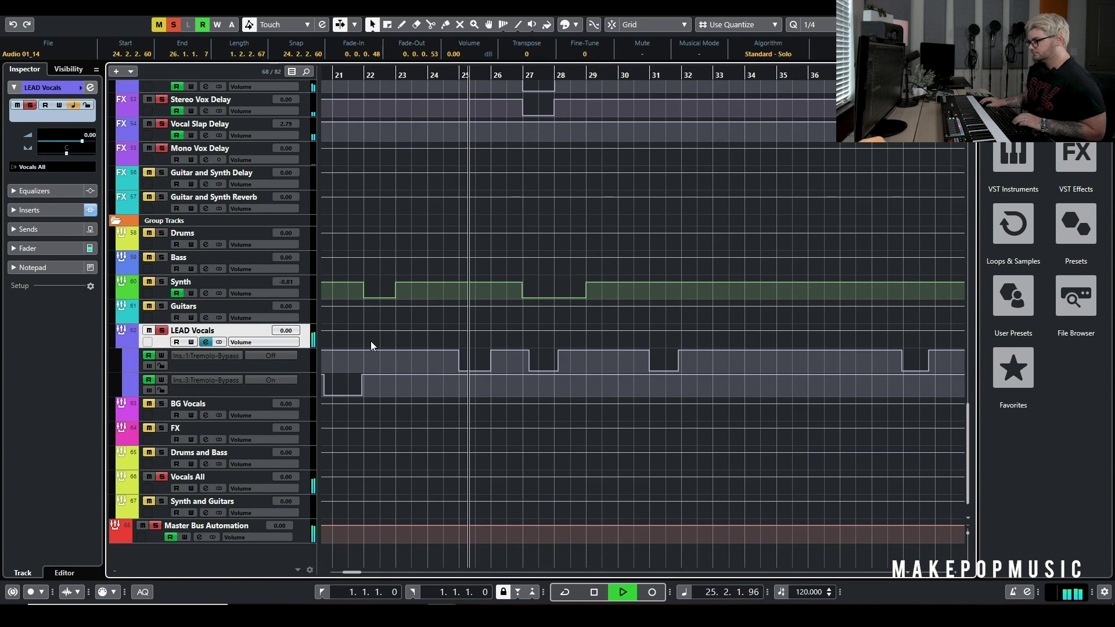
key("space")
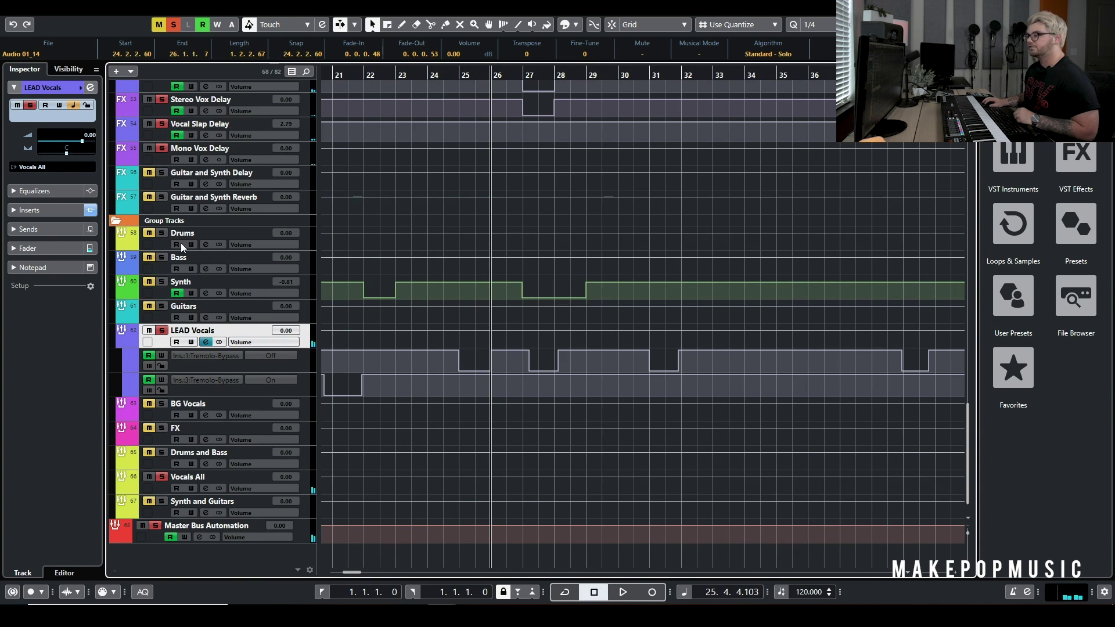
left_click(174, 25)
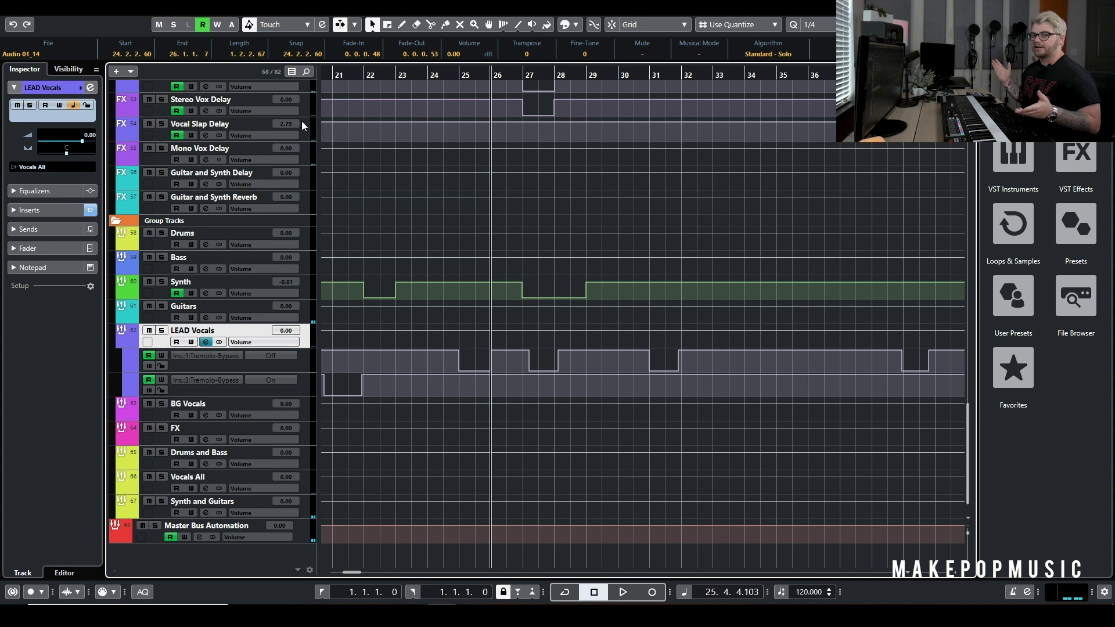
Examine the vocal clips and the reverb, delay, synth and Tremolo automation around bars 26 to 28
scroll(483, 162, "up", 15)
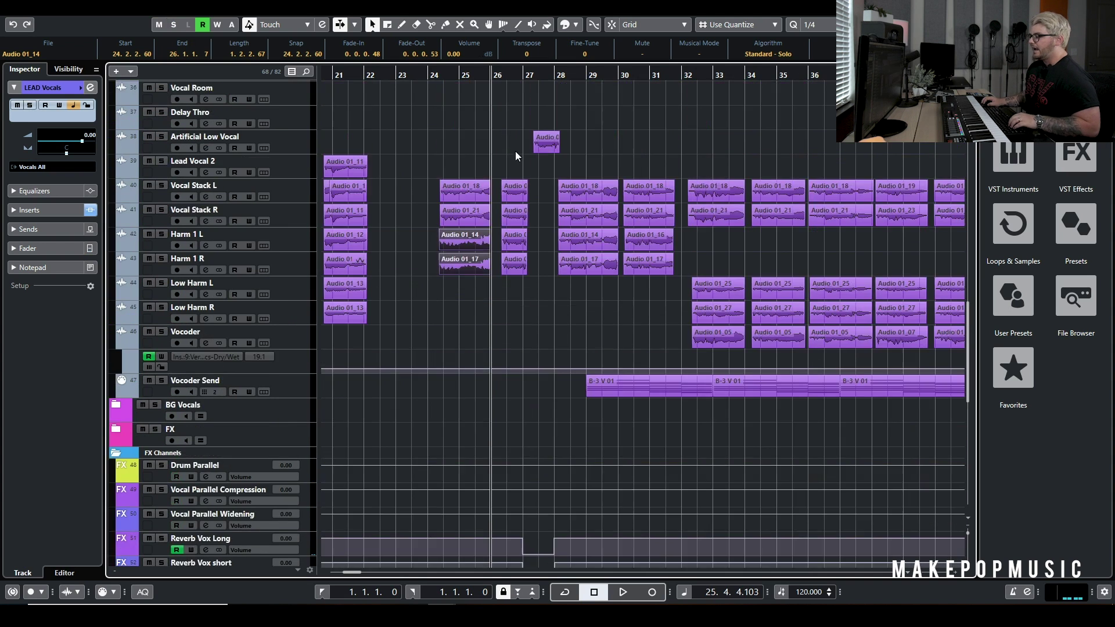
scroll(489, 303, "up", 6)
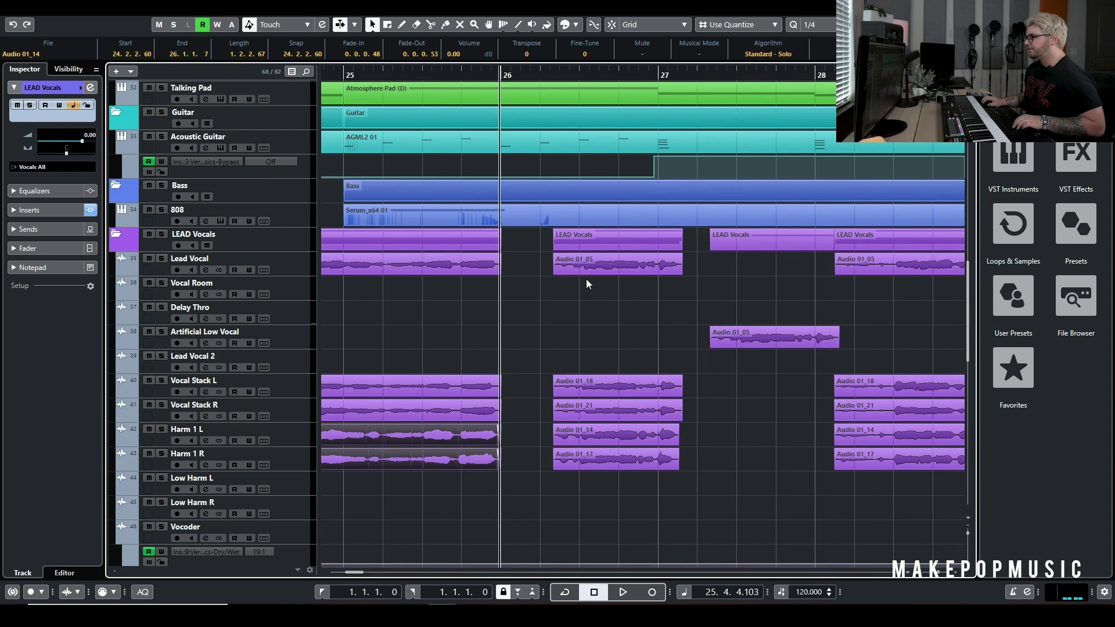
scroll(638, 276, "down", 15)
scroll(649, 257, "up", 12)
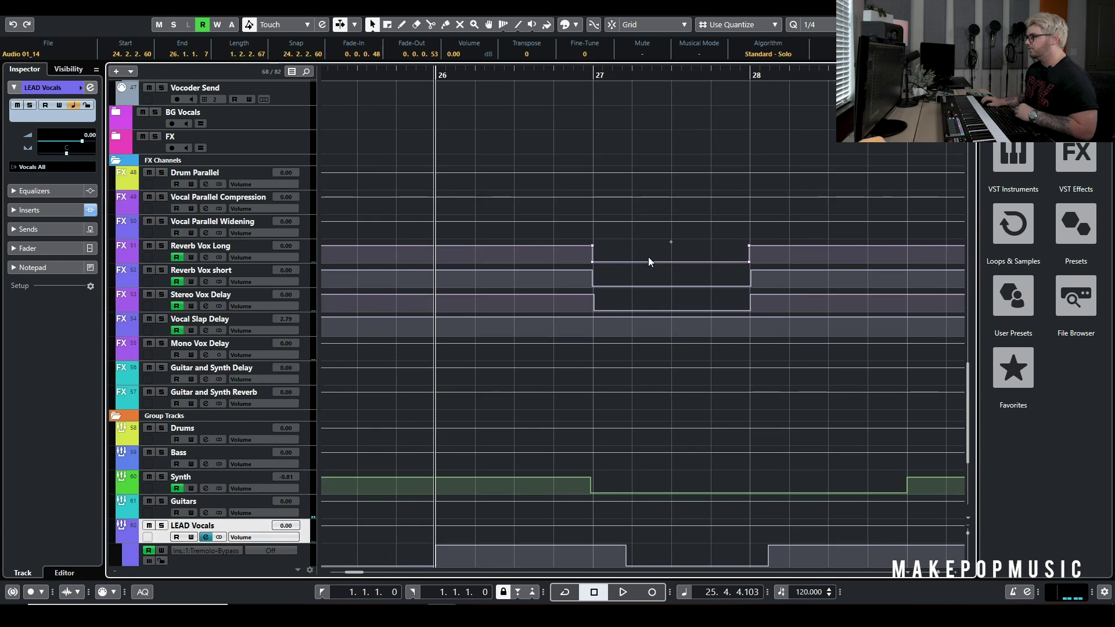
scroll(657, 250, "down", 12)
scroll(655, 238, "up", 2)
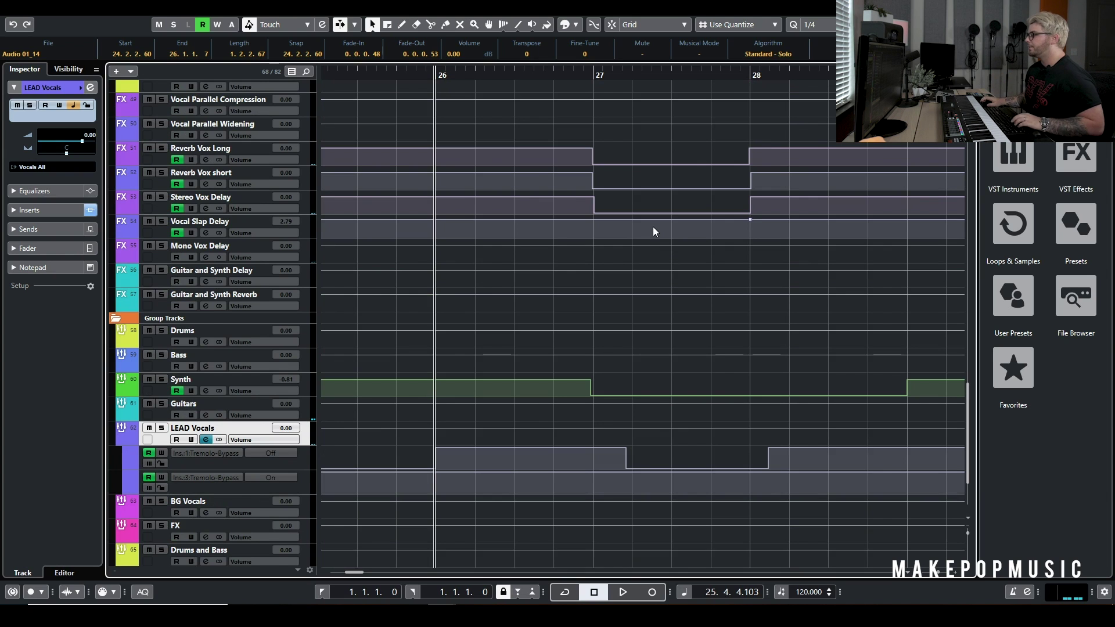
scroll(652, 227, "up", 8)
Solo Artificial Low Vocal, inspect its Auto-Tune Pro and Doubler4 Stereo inserts, and close the plug-in and channel windows
left_click(165, 137)
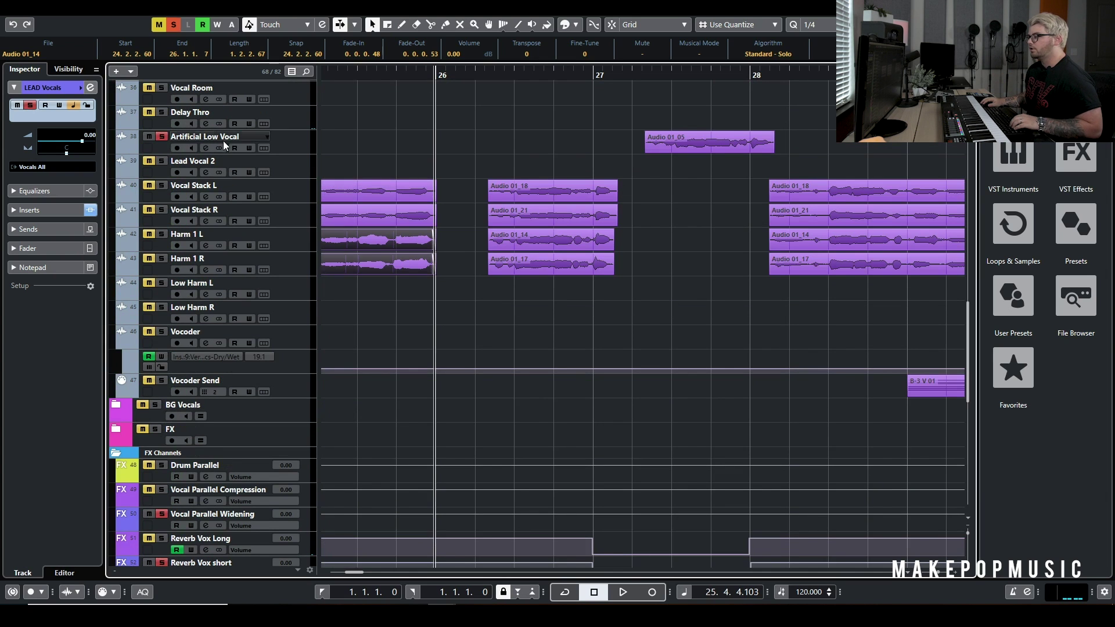
left_click(207, 148)
left_click(691, 292)
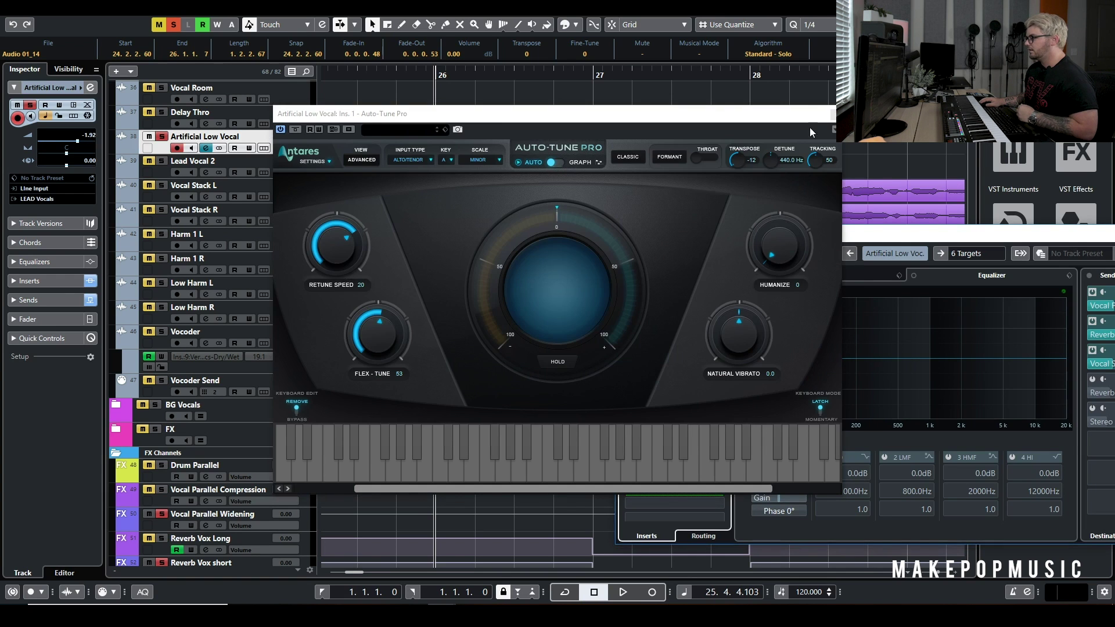
left_click(833, 114)
left_click(698, 309)
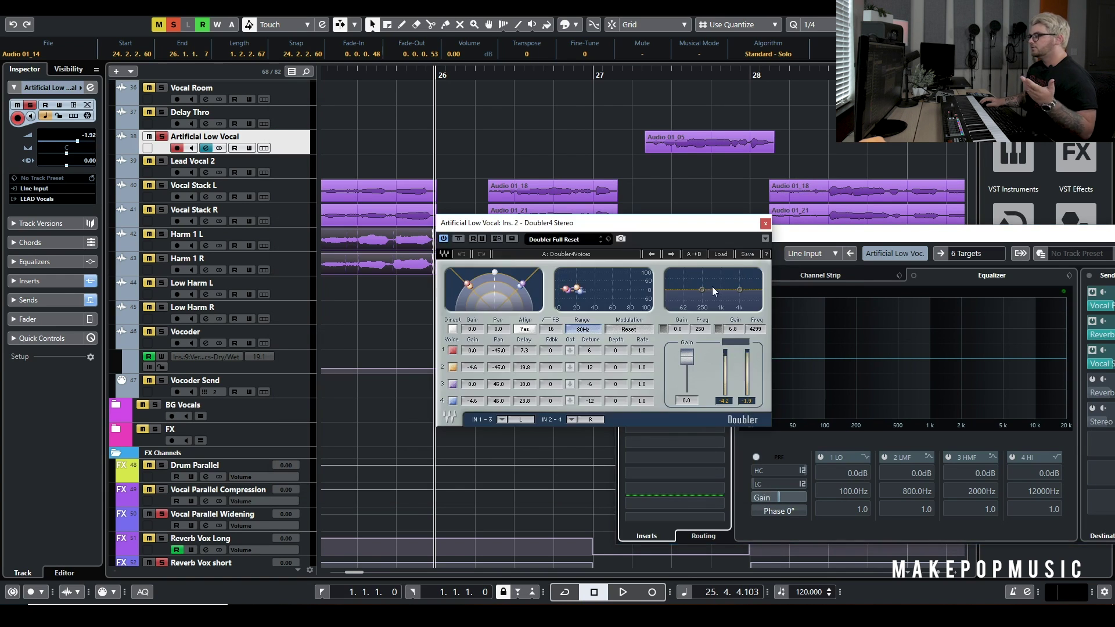
left_click(768, 214)
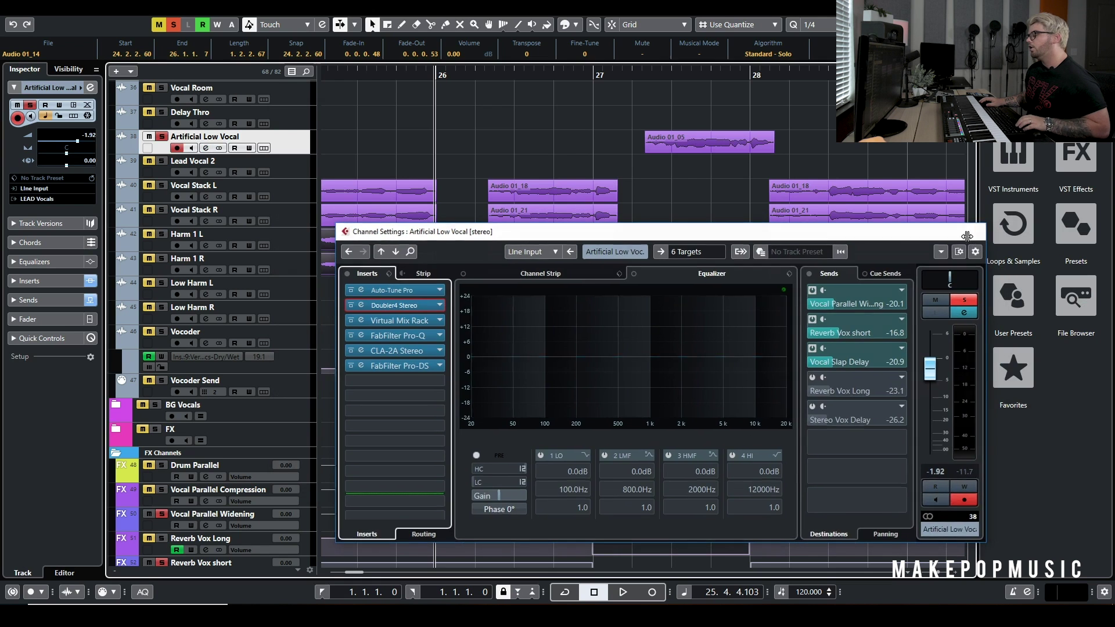
left_click(977, 231)
Clear the solo and play the passage around the Artificial Low Vocal clip, from about bar 26 to bar 28
scroll(678, 299, "down", 6)
scroll(568, 302, "down", 4)
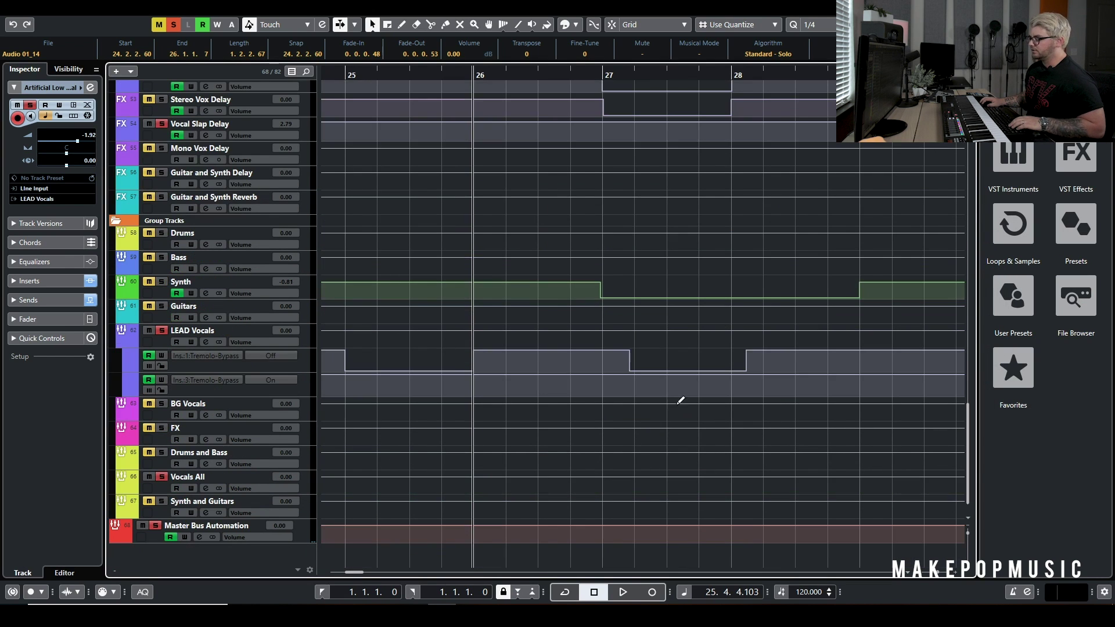
scroll(604, 279, "up", 8)
key("space")
scroll(608, 299, "up", 4)
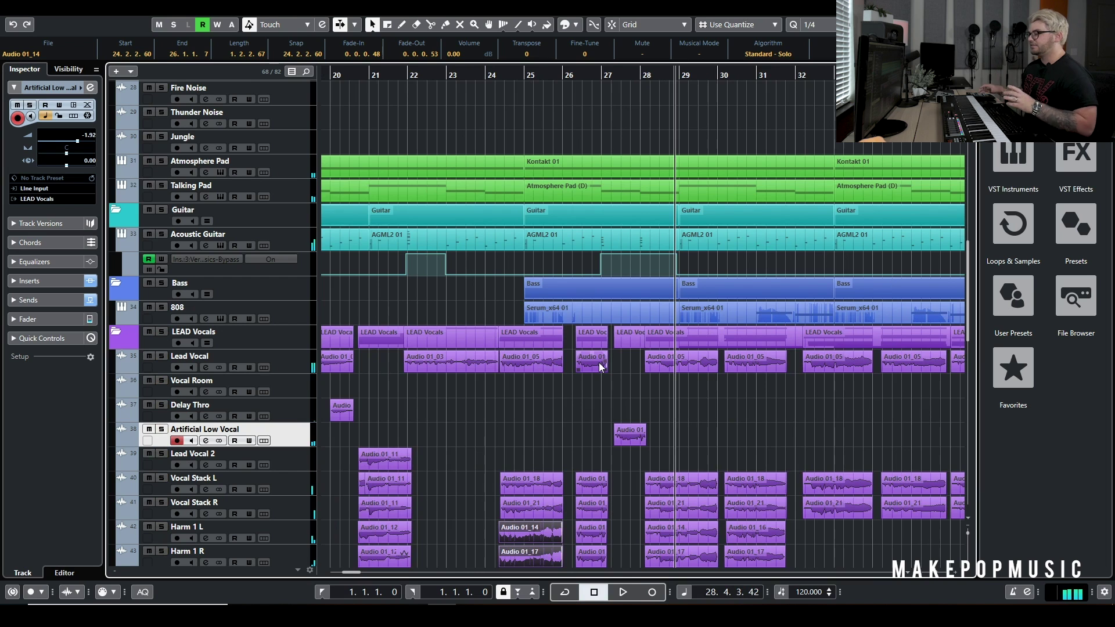
Play the full mix from about bar 24 to bar 31 while reviewing the vocal, drum, synth, guitar and bass tracks
key("g")
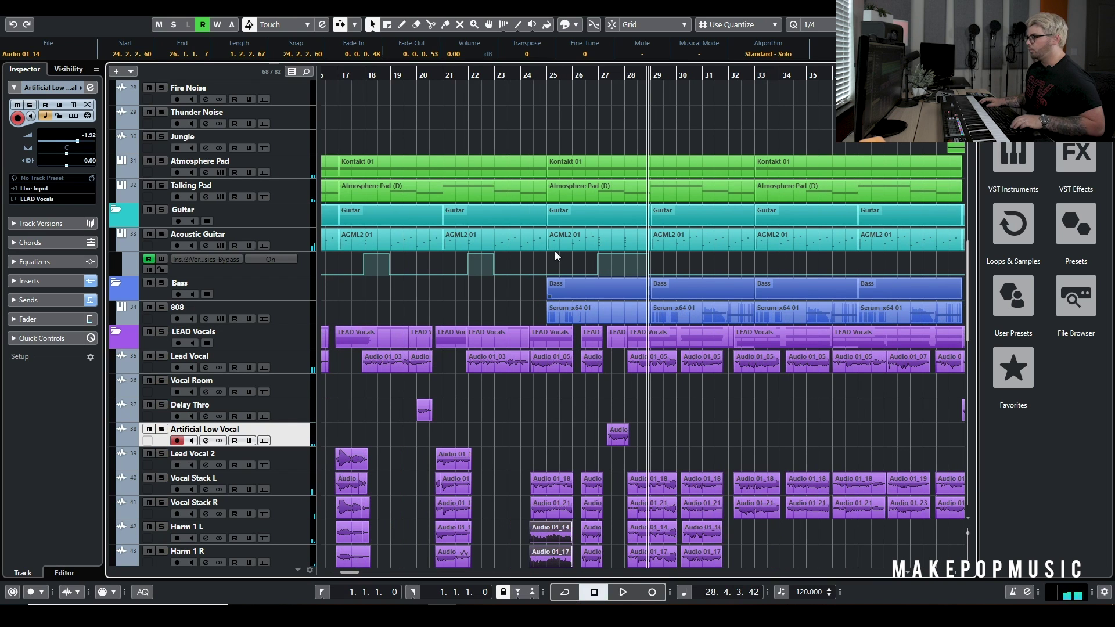
left_click(528, 76)
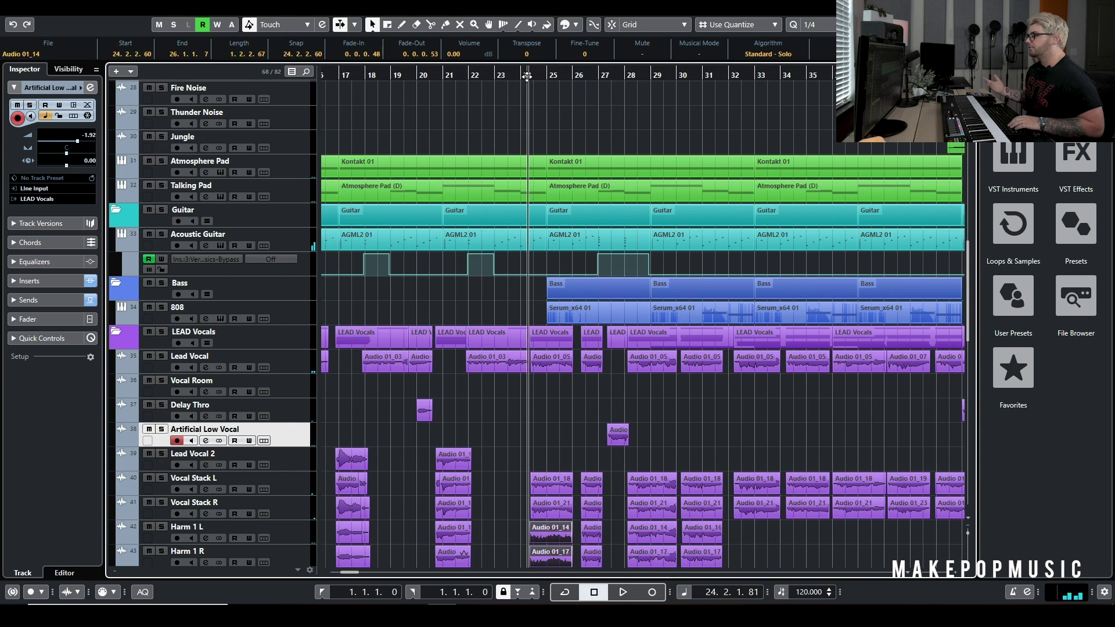
key("space")
scroll(558, 122, "down", 5)
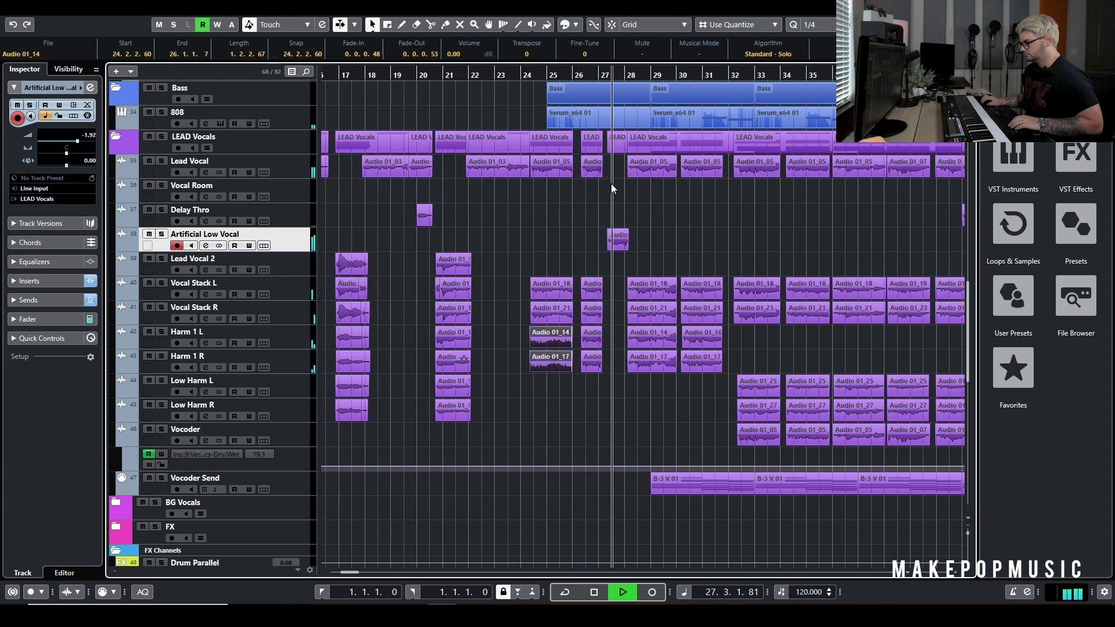
key("f")
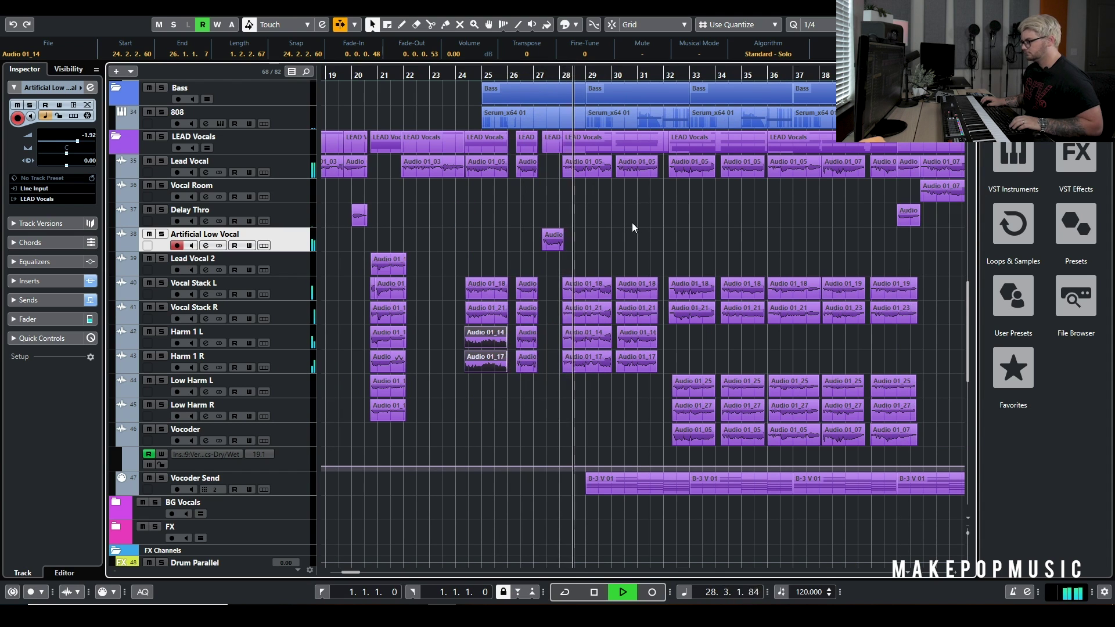
scroll(624, 236, "up", 4)
scroll(623, 236, "up", 8)
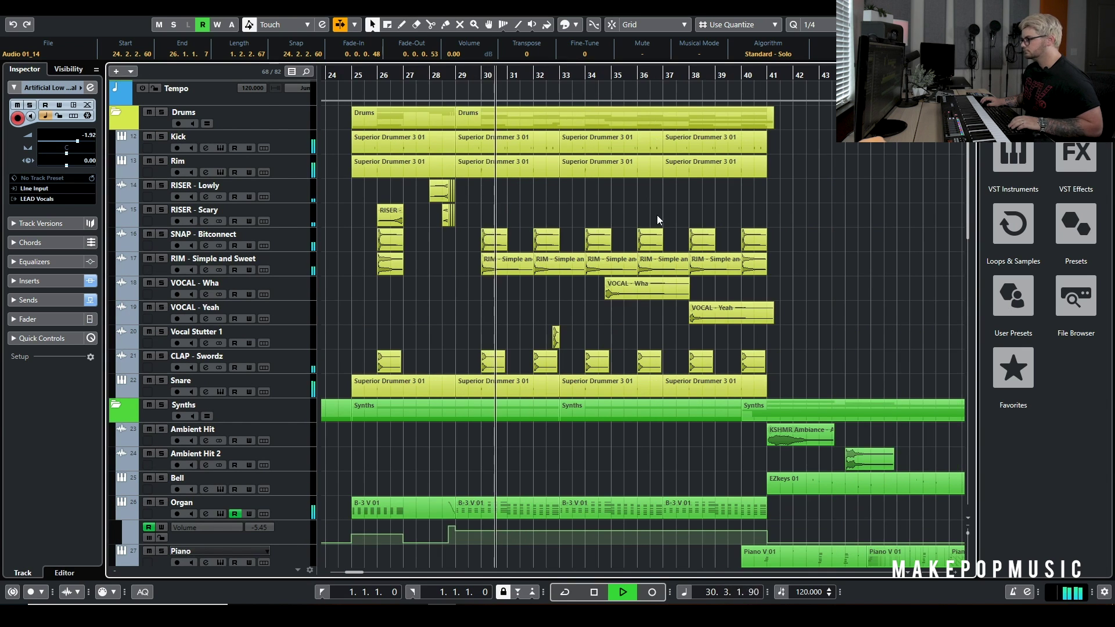
scroll(656, 215, "down", 6)
scroll(612, 238, "down", 5)
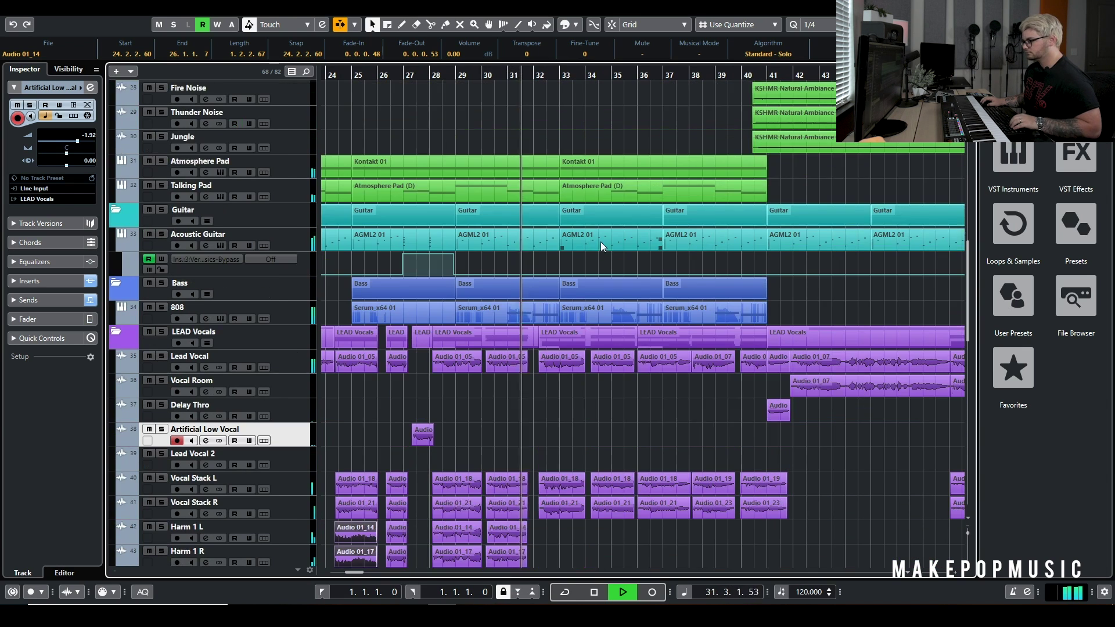
key("space")
Solo Lead Vocal, Vocal Stack L and Vocal Stack R, and play them from about bar 31 to bar 33
scroll(575, 239, "down", 4)
scroll(571, 232, "up", 2)
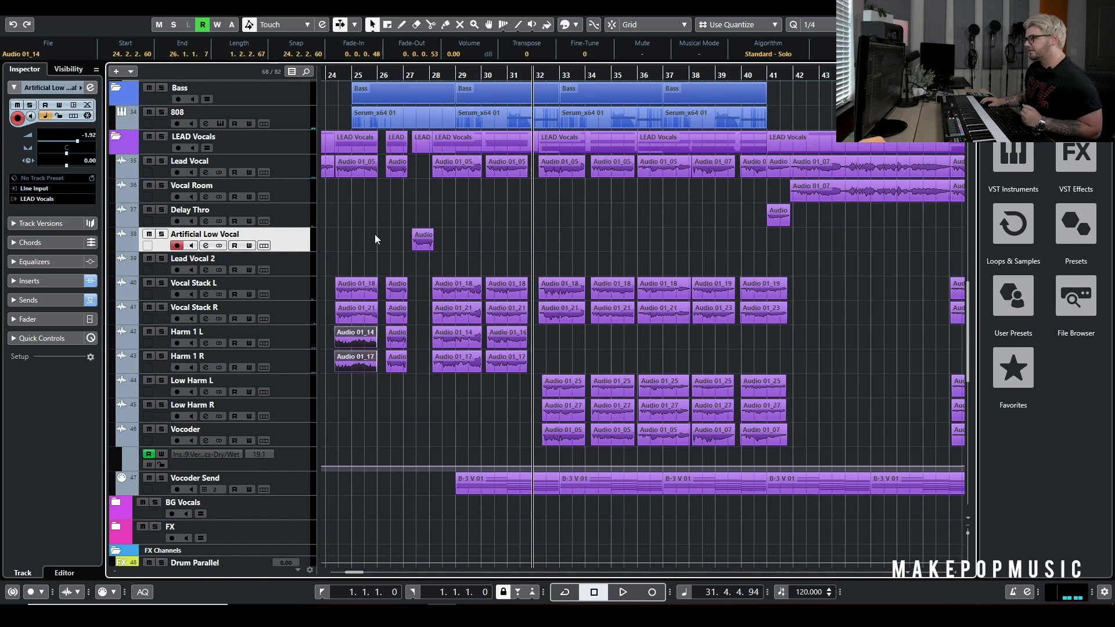
left_click(161, 161)
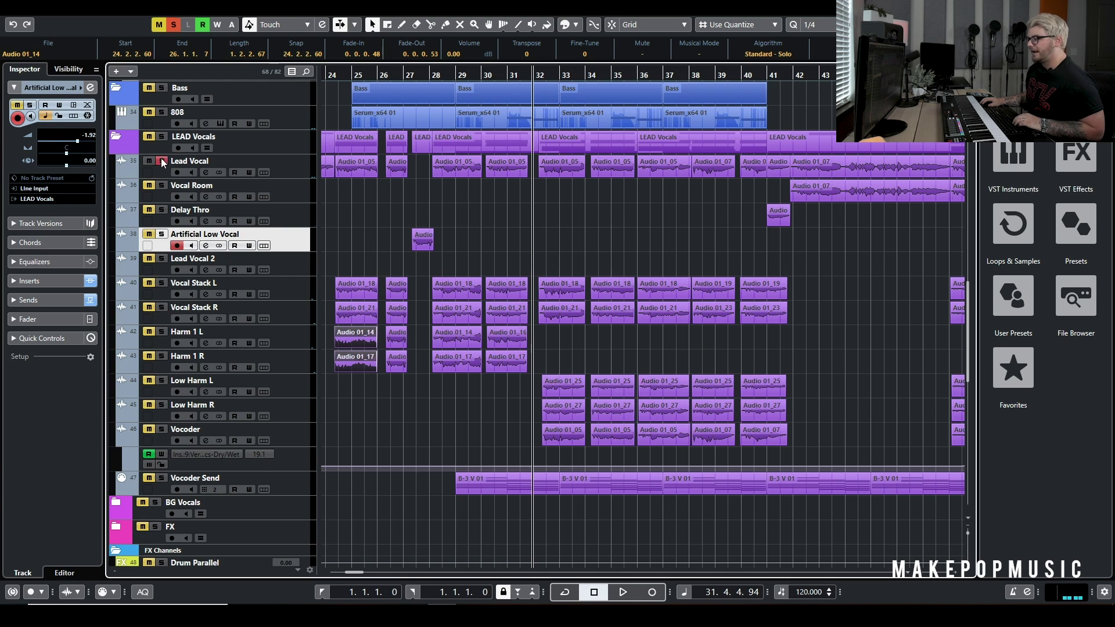
left_click(171, 307)
left_click(161, 307)
key("space")
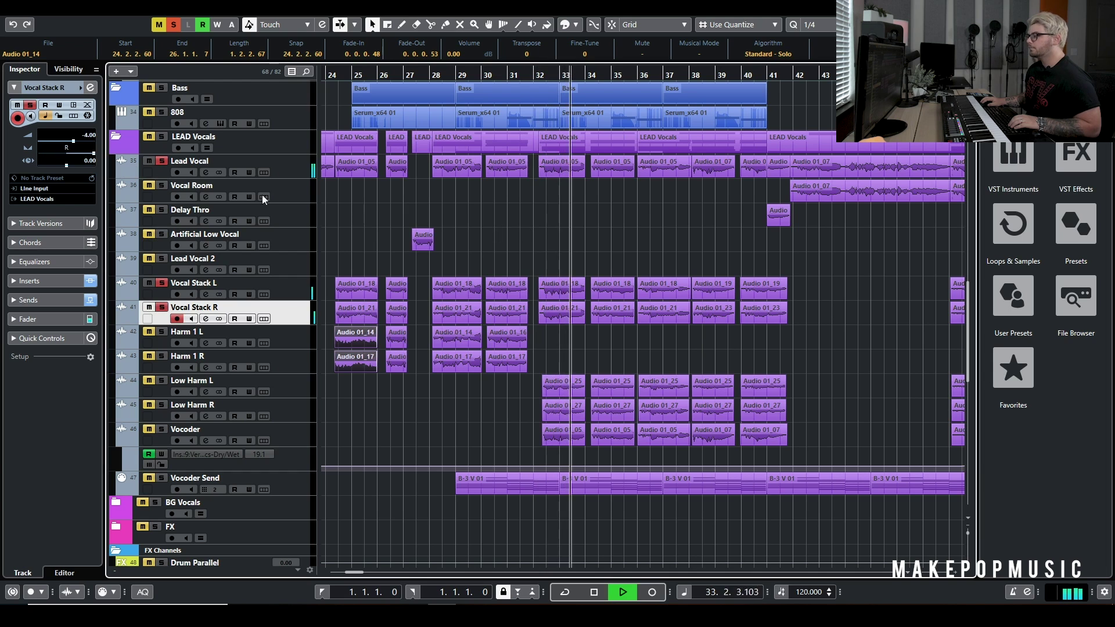
key("space")
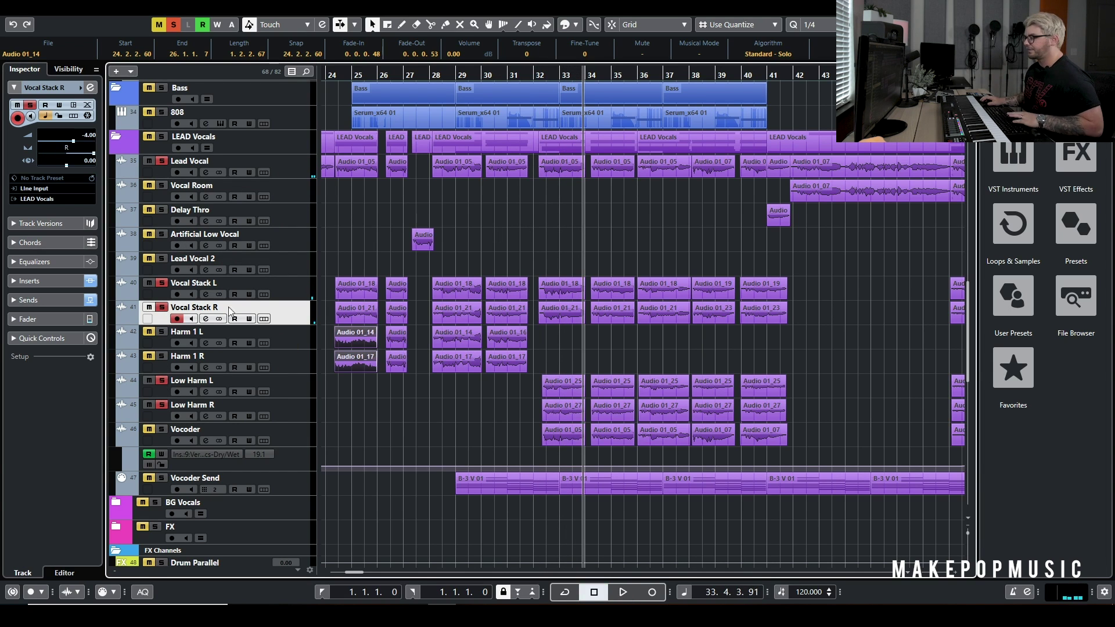
Play the soloed lead and stack vocals together with Low Harm L and Low Harm R from bar 32 to past bar 35
left_click(538, 75)
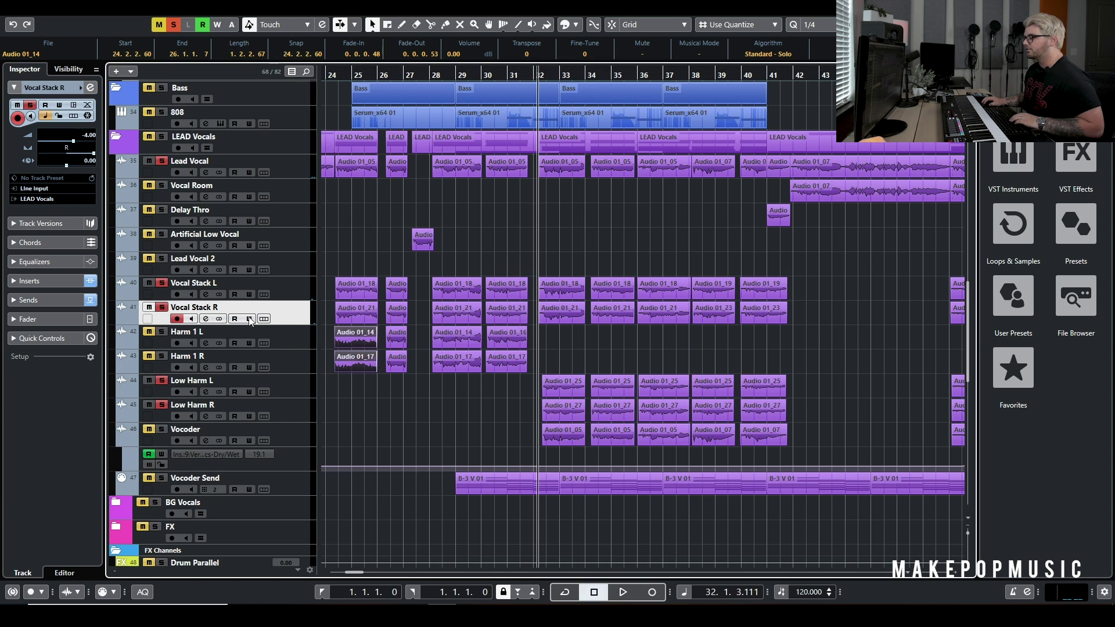
left_click(286, 331)
left_click(287, 367)
left_click(285, 347)
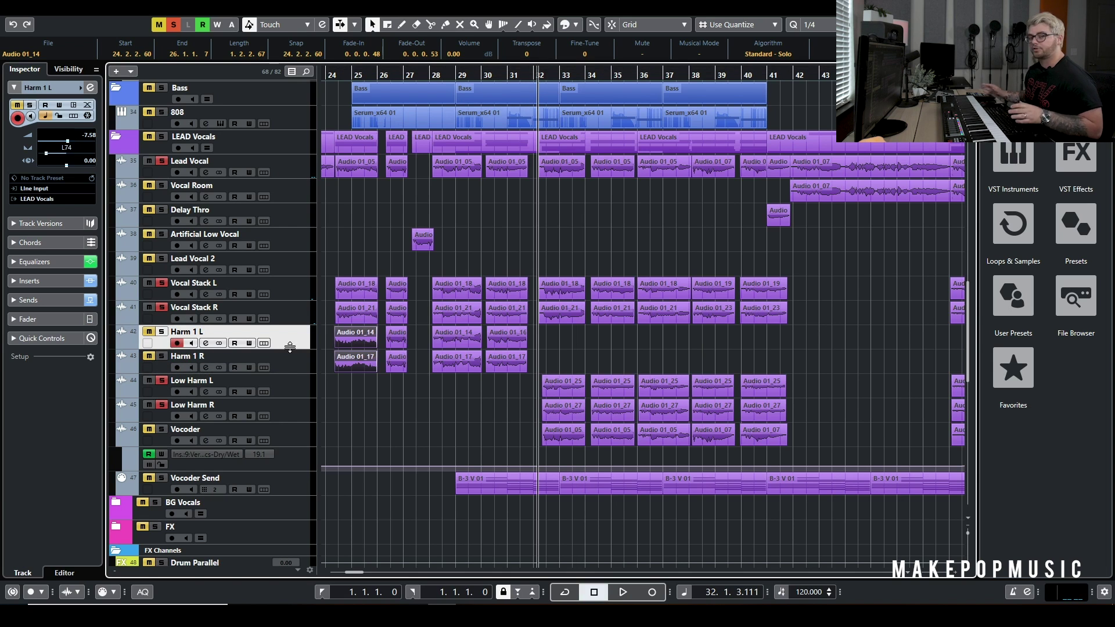
key("space")
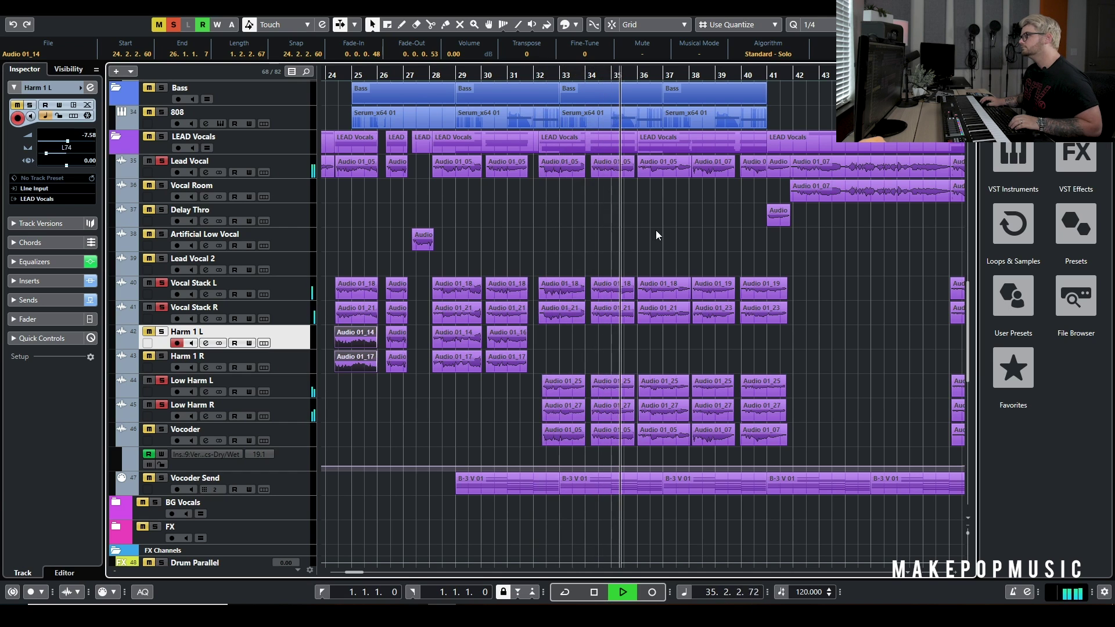
key("space")
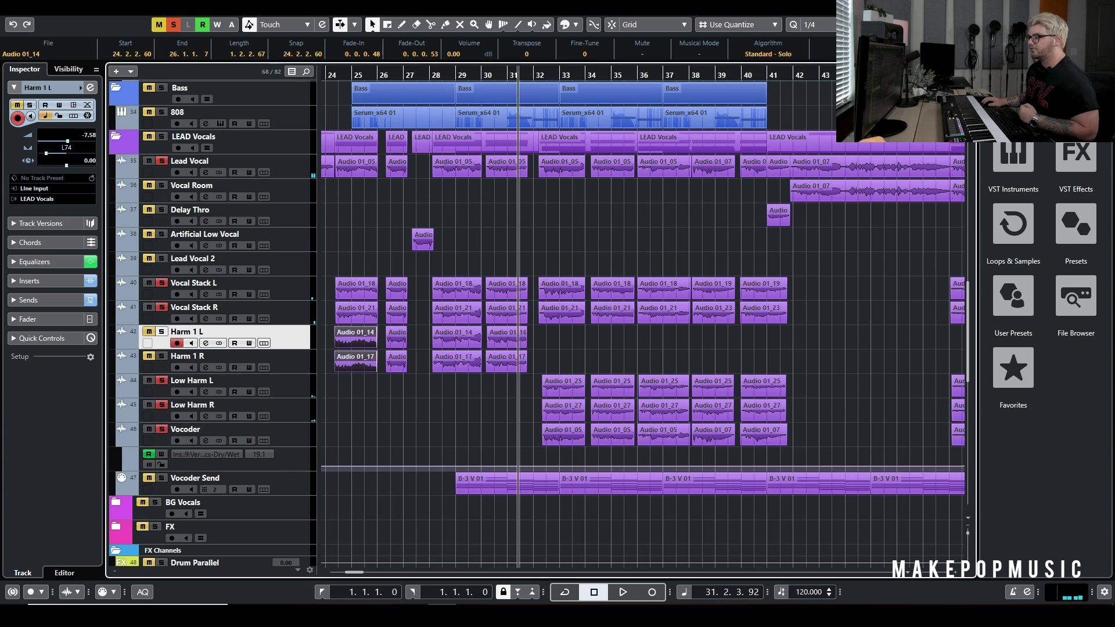
Solo only Vocoder and Vocoder Send and look over their clips within the vocal arrangement
left_click(161, 479, "ctrl")
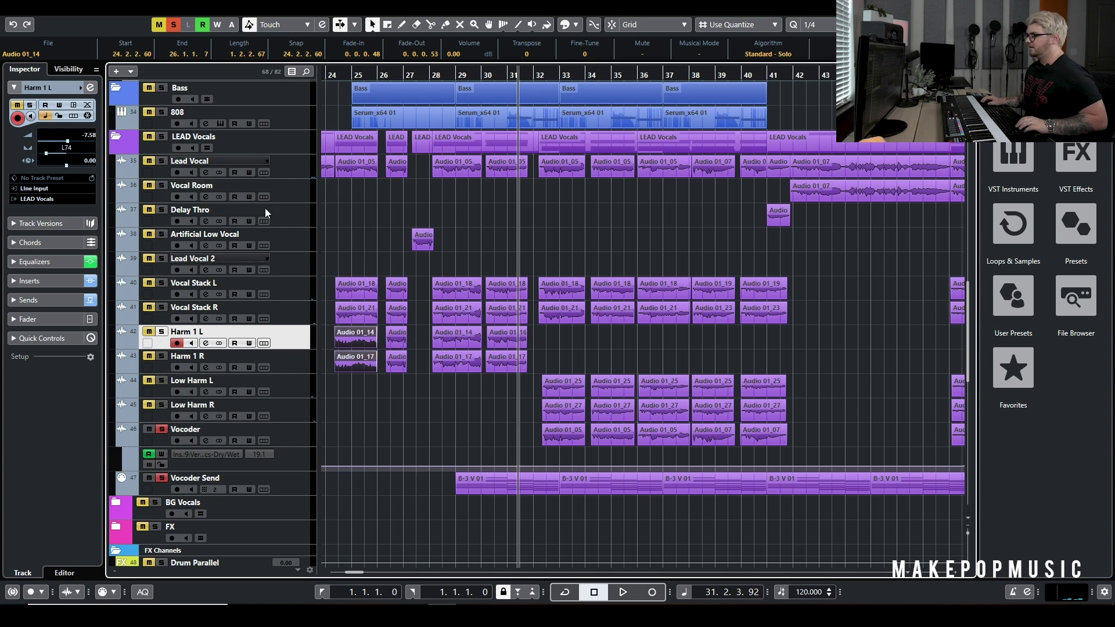
key("g")
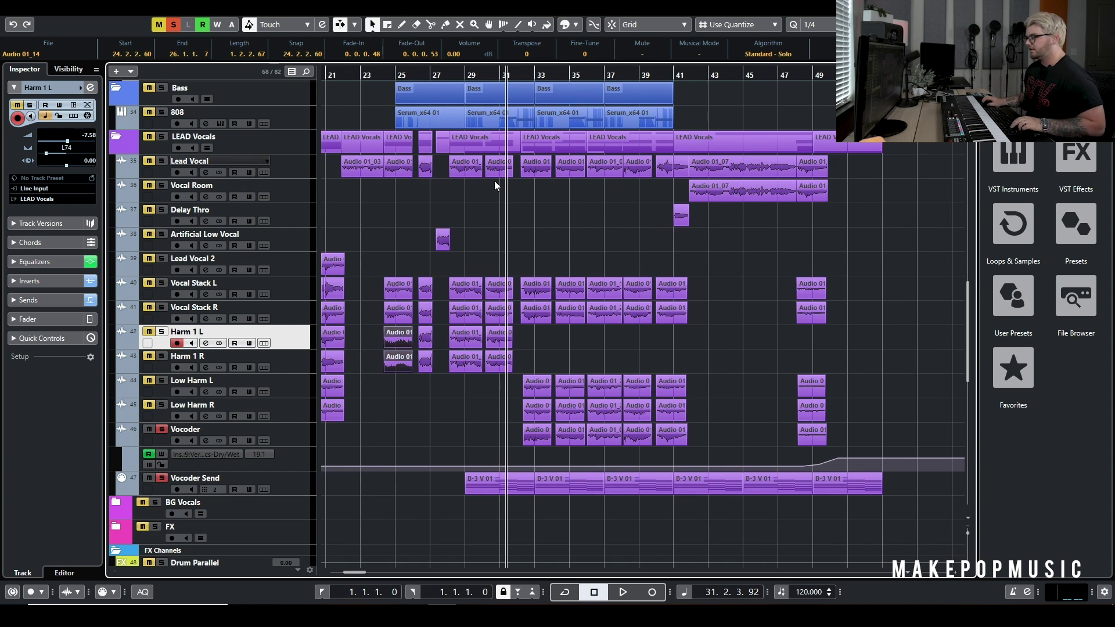
scroll(495, 185, "left", 4)
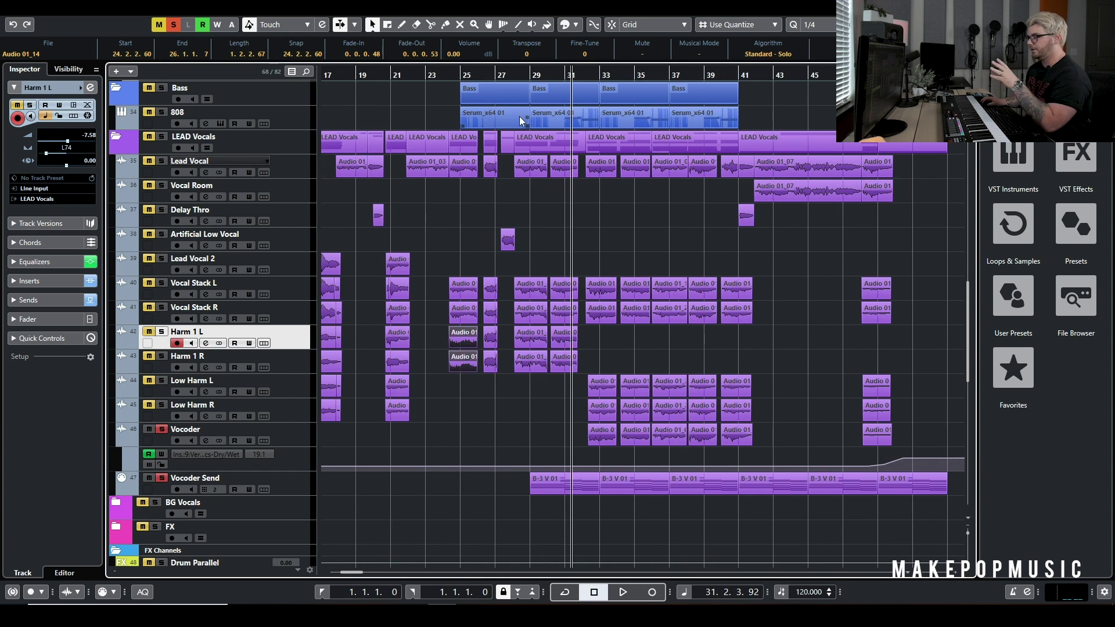
scroll(670, 316, "down", 4)
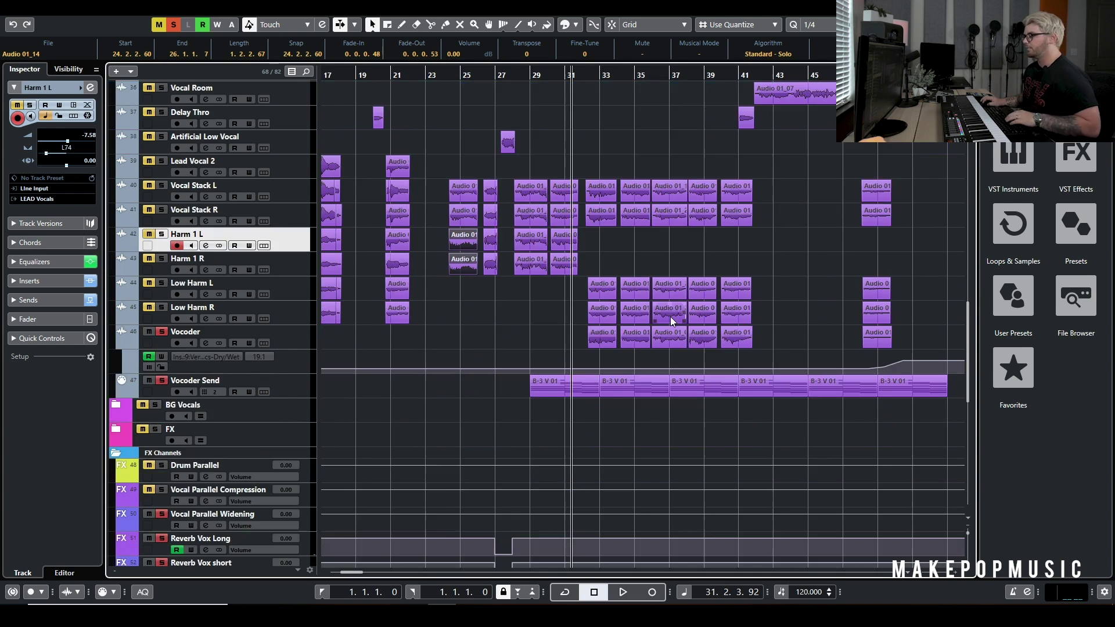
Open the Vocoder channel settings and its VocalSynth 2 insert, and review the MIDI Mode setup, accepting MIDI as the mode
left_click(204, 343)
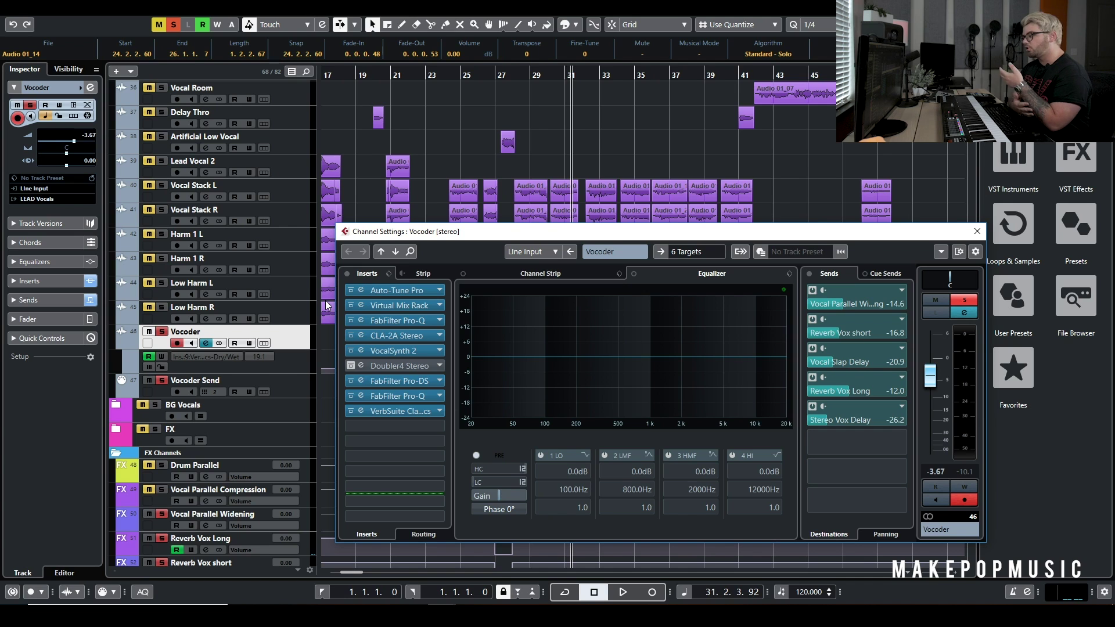
left_click(389, 350)
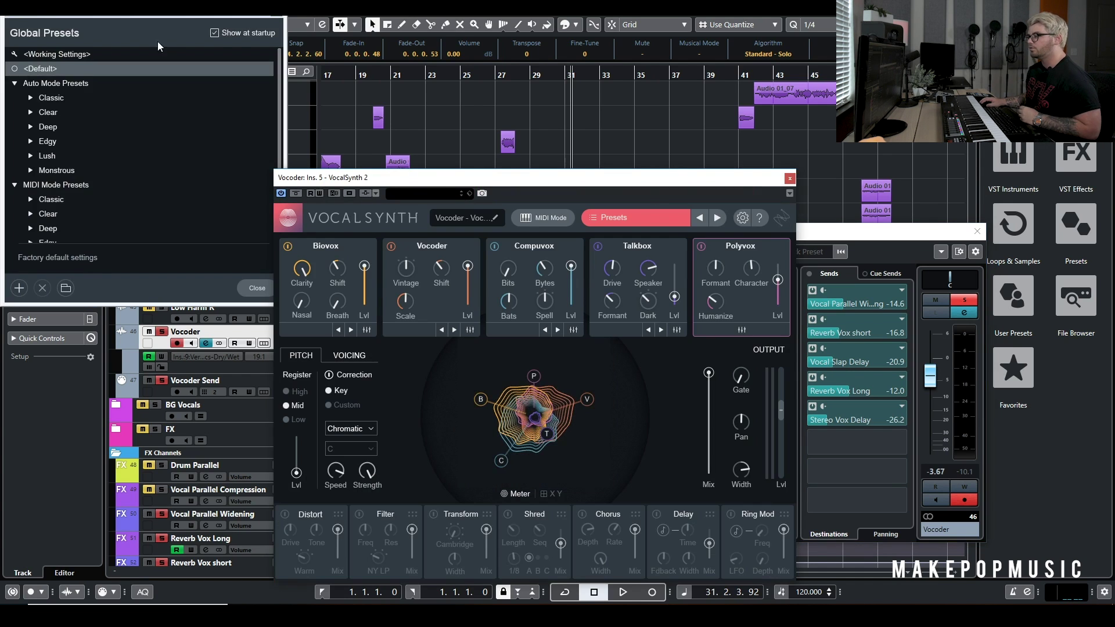
left_click(499, 403)
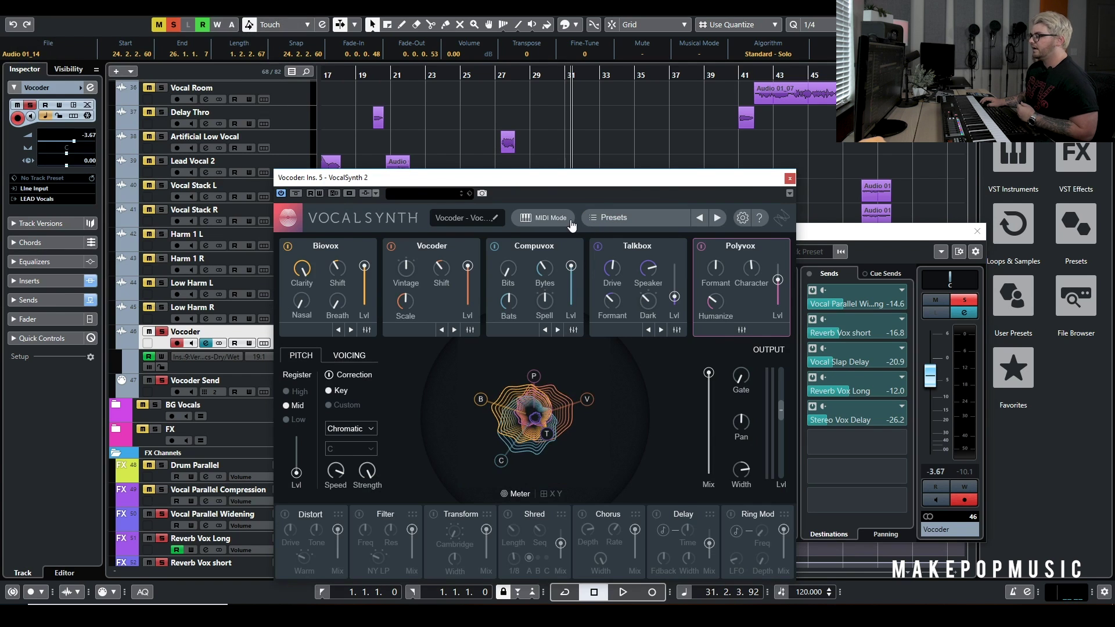
left_click(545, 220)
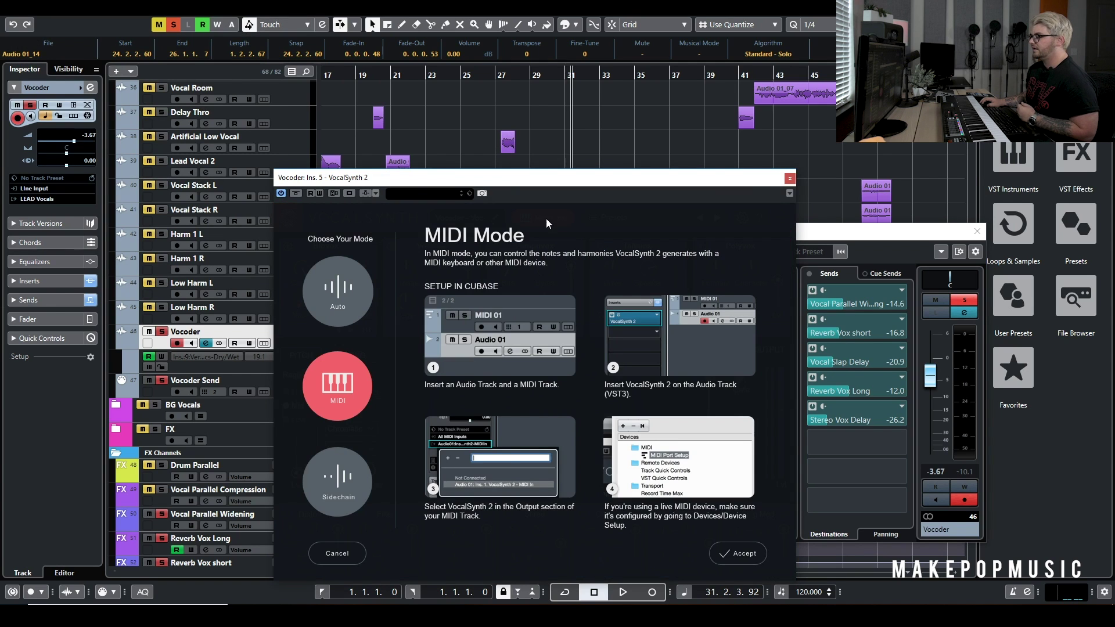
left_click(726, 559)
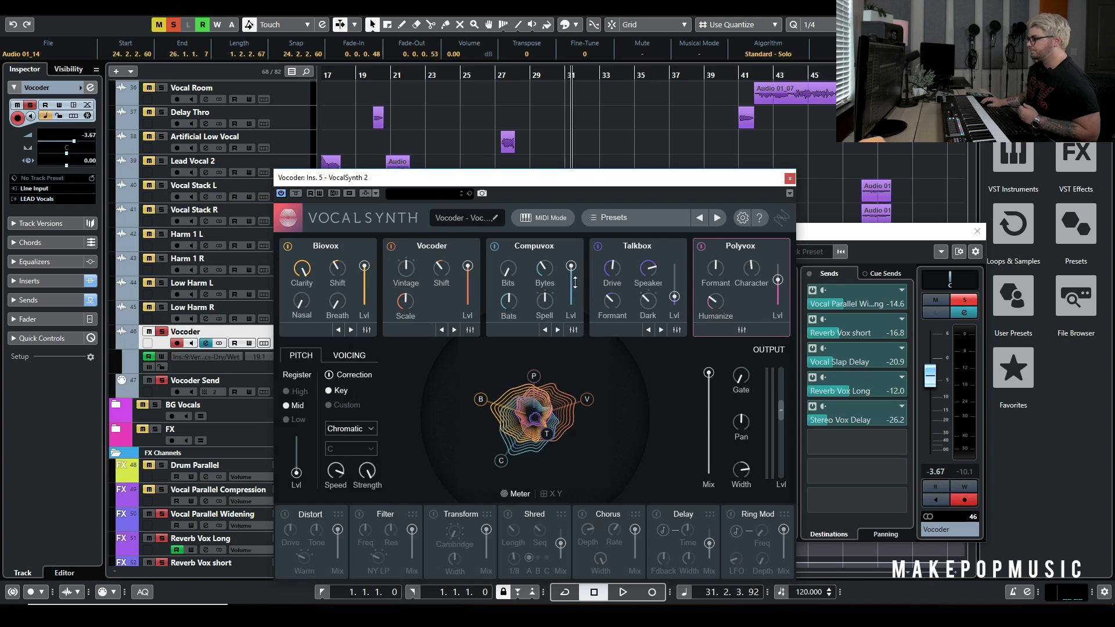
Uncover the tracks behind VocalSynth 2, play the soloed Vocoder to about bar 35, and close the plug-in and clear the solos
left_click_drag(729, 177, 866, 454)
left_click(1018, 347)
scroll(813, 340, "down", 4)
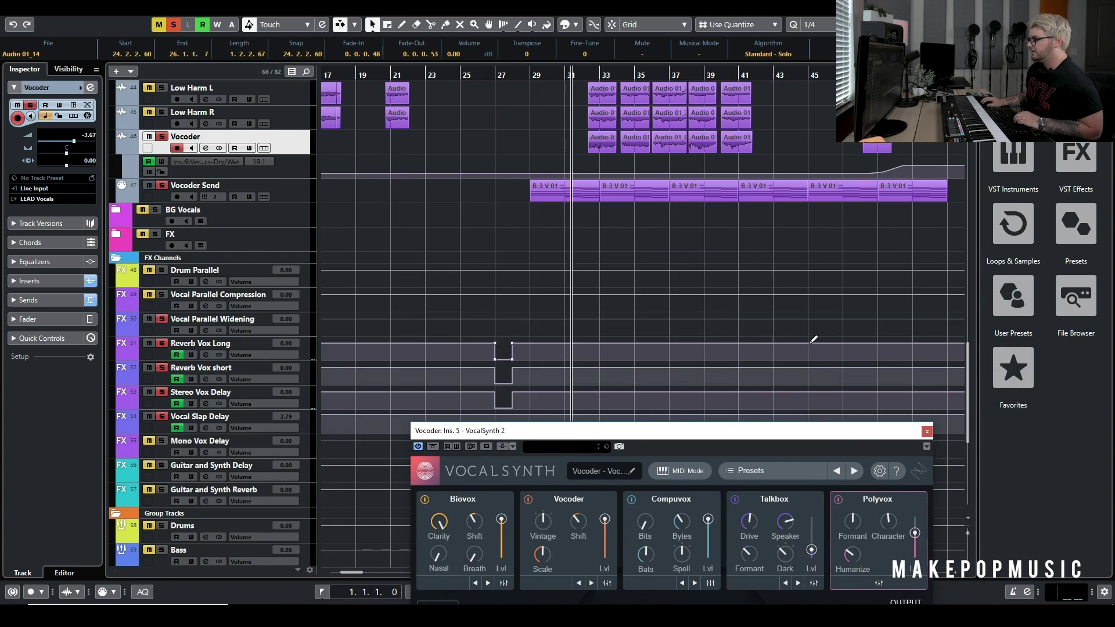
scroll(697, 264, "up", 2)
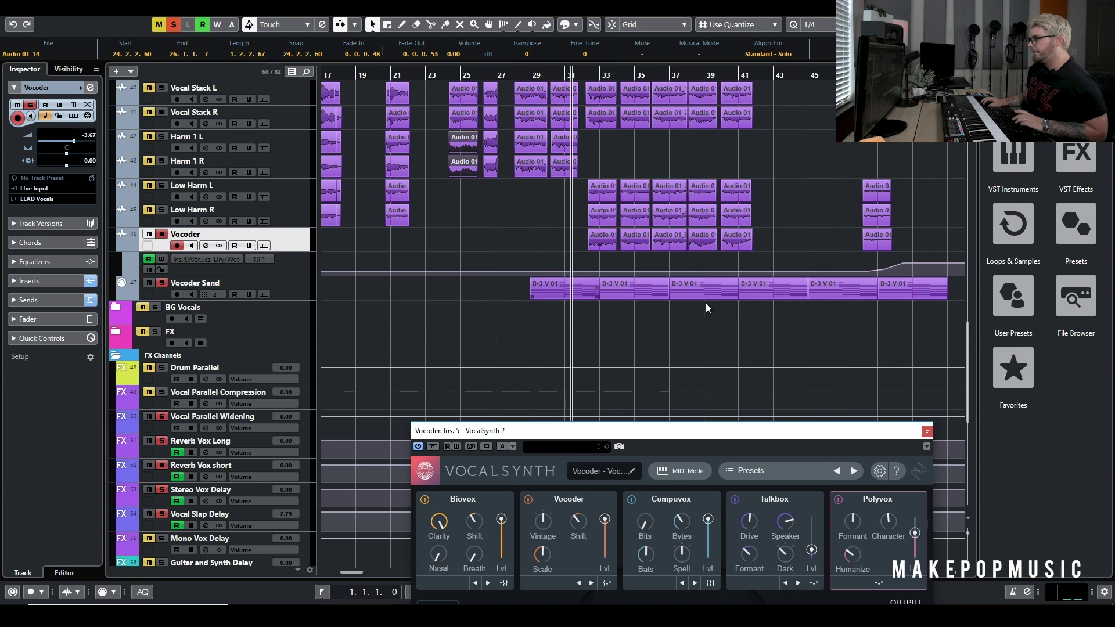
left_click_drag(713, 430, 688, 326)
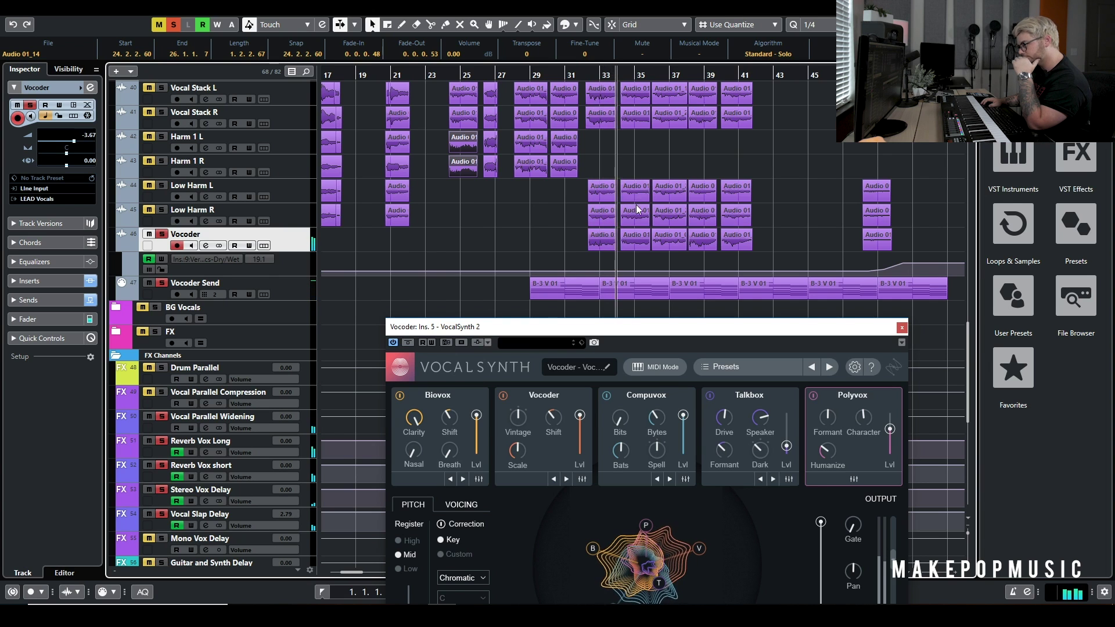
left_click(902, 328)
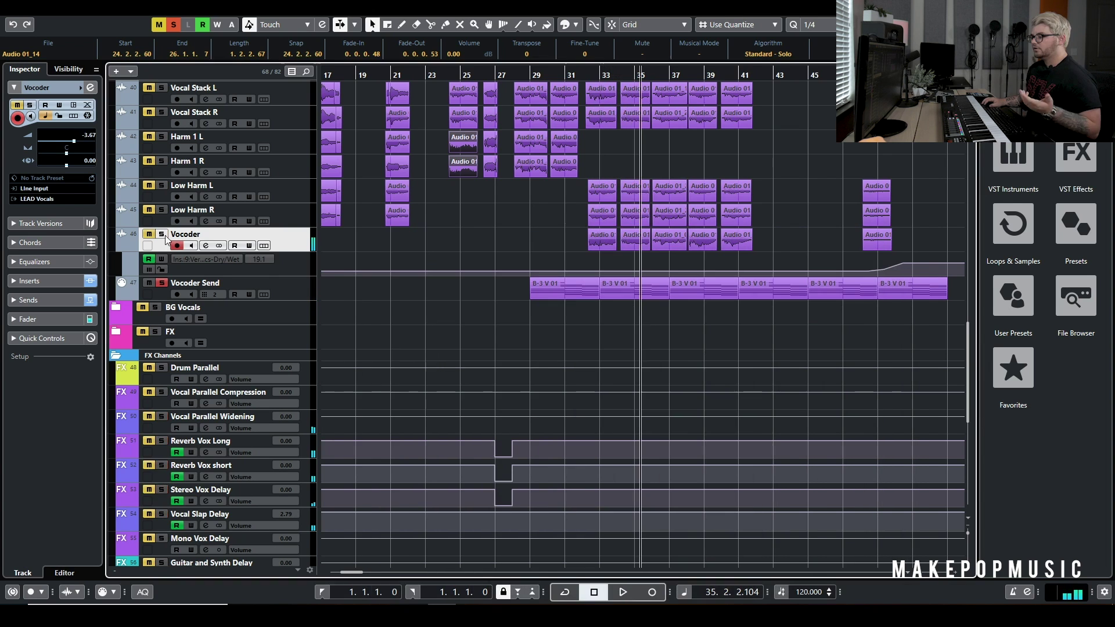
left_click(162, 234)
scroll(232, 203, "up", 2)
scroll(230, 162, "up", 2)
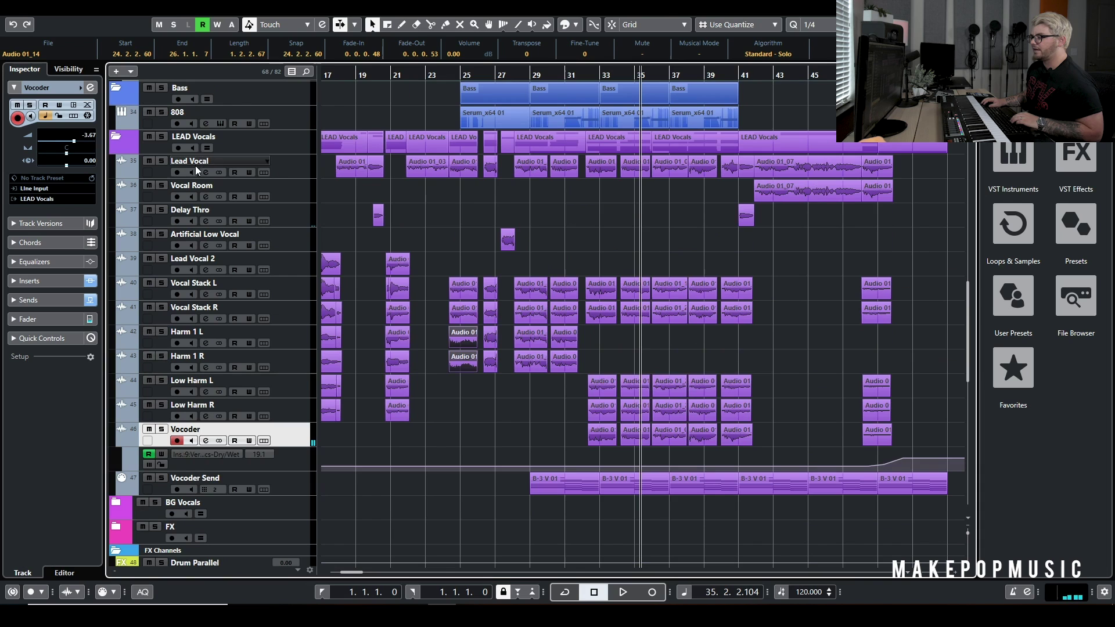
Play the soloed LEAD Vocals group from bar 32 to about bar 36, and clear the solo to hear the full mix until bar 38
left_click(162, 136)
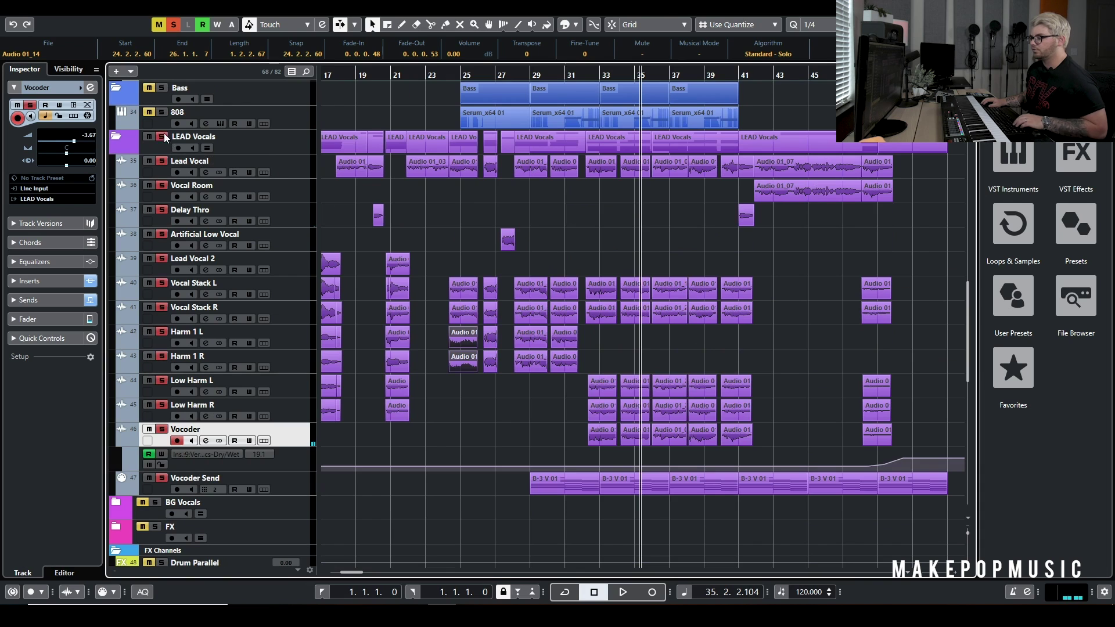
left_click(584, 78)
key("space")
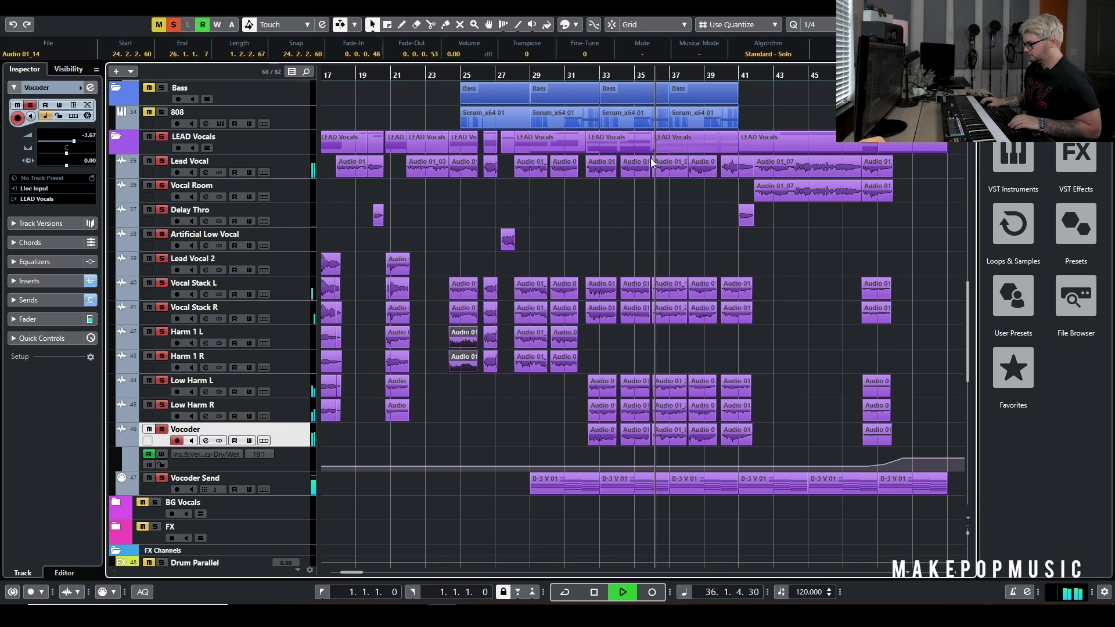
left_click(172, 25)
key("space")
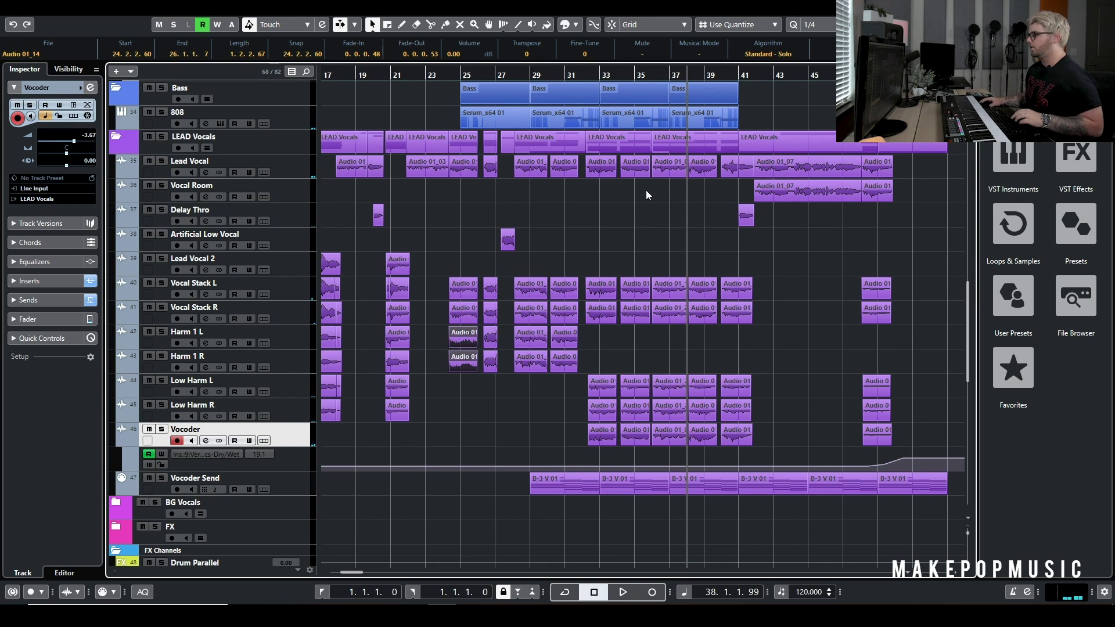
Highlight the Harm 1 L and Harm 1 R clips around bars 24 to 31, and select the VOCAL - Wha and VOCAL - Yeah clips
scroll(602, 244, "down", 2)
left_click_drag(592, 344, 482, 357)
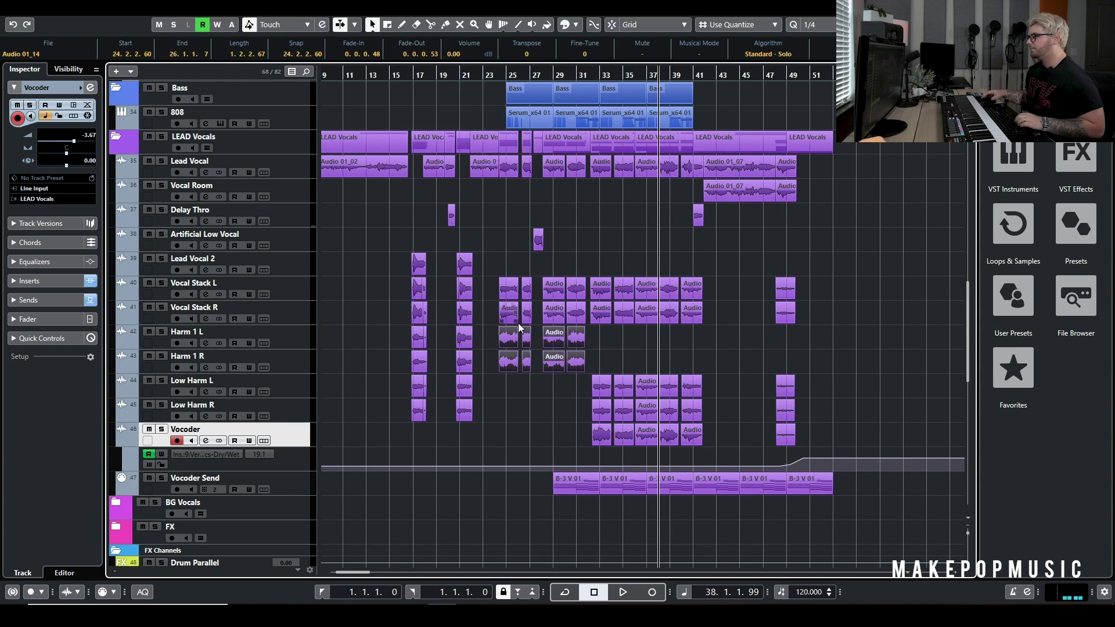
scroll(636, 302, "up", 10)
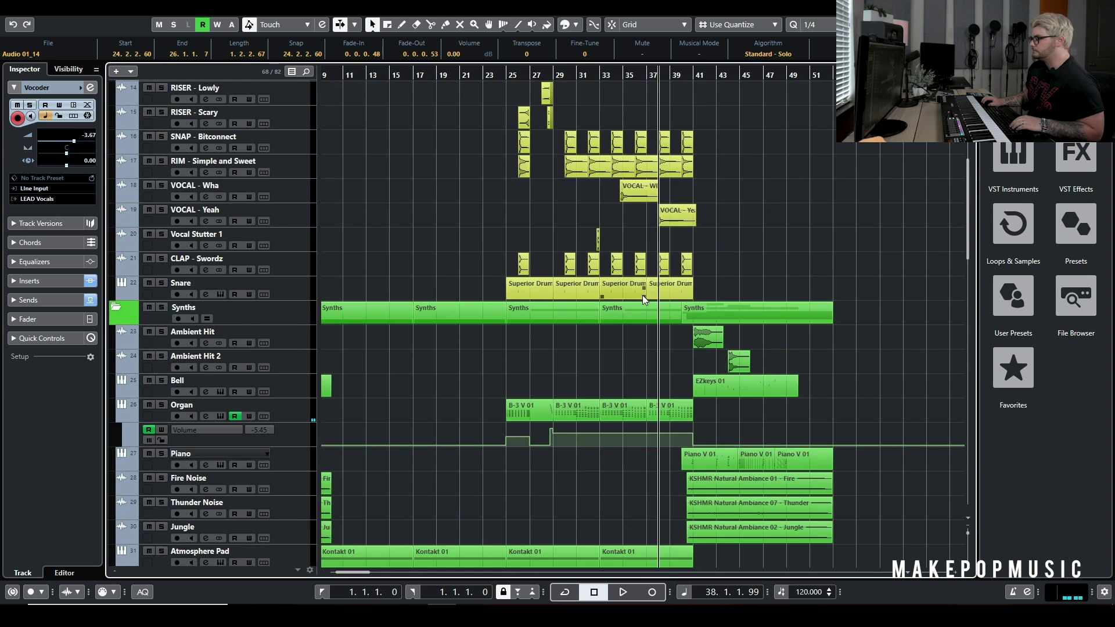
scroll(628, 305, "down", 2)
scroll(639, 300, "up", 4)
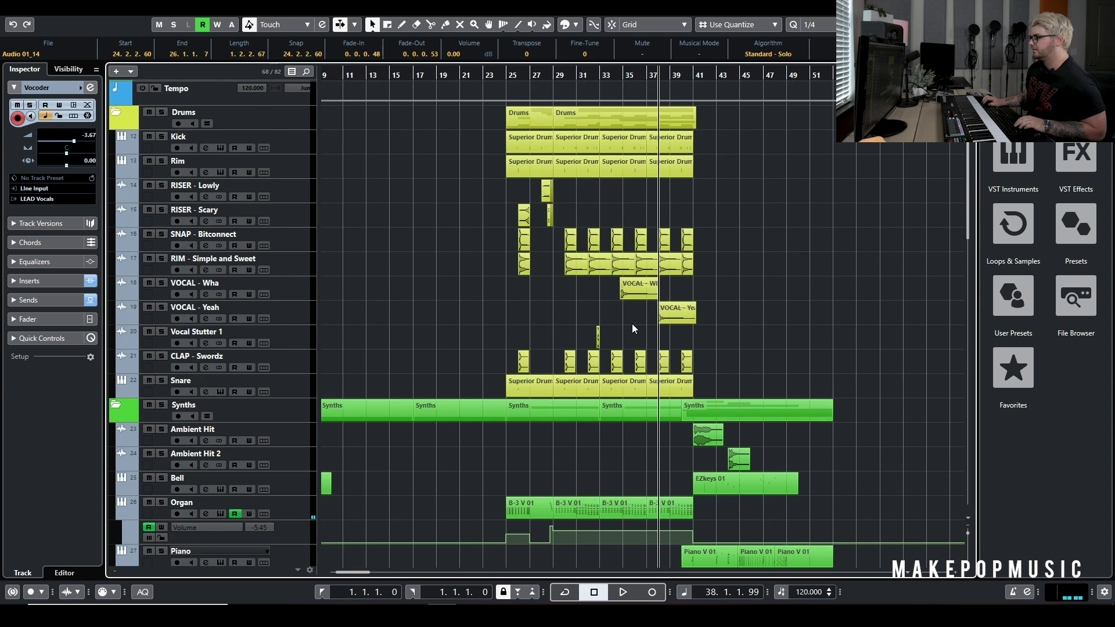
scroll(632, 326, "up", 3)
left_click_drag(735, 298, 612, 316)
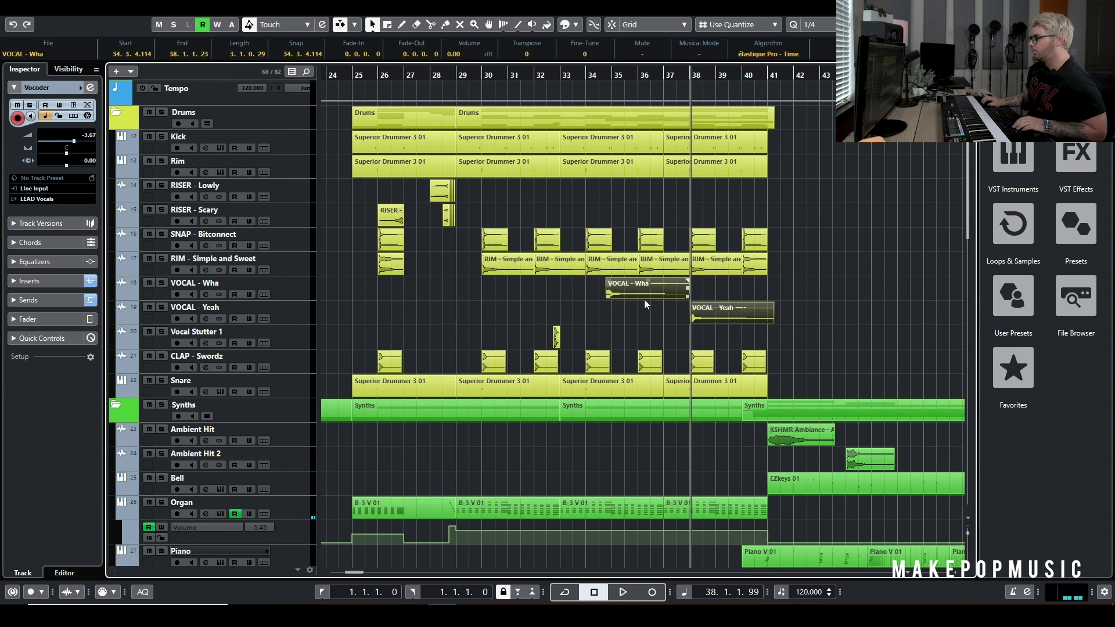
Place the playhead near bar 24 and look over the vocal stack, harmony and Vocoder clips in the LEAD Vocals group
left_click(573, 75)
scroll(499, 105, "down", 4)
scroll(549, 173, "down", 4)
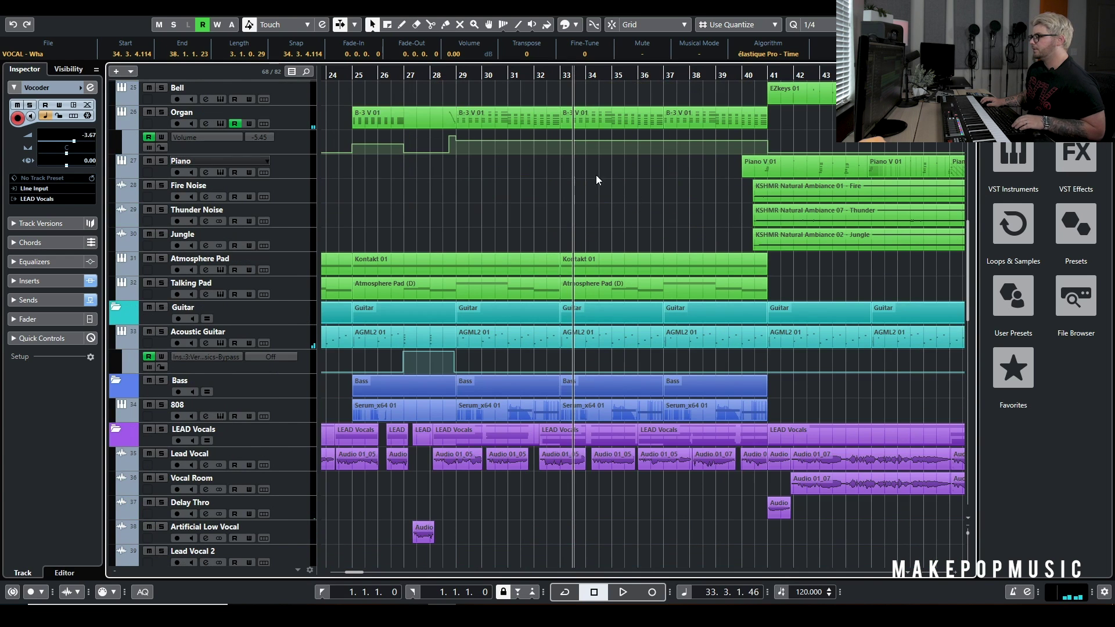
left_click(345, 74)
scroll(471, 399, "down", 12)
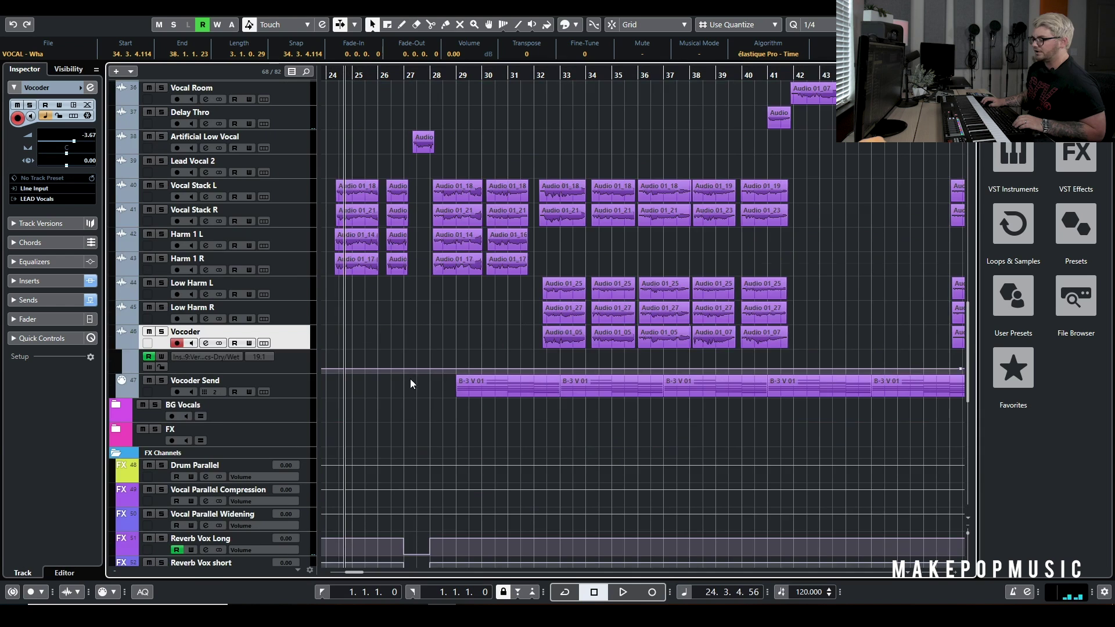
scroll(598, 341, "up", 6)
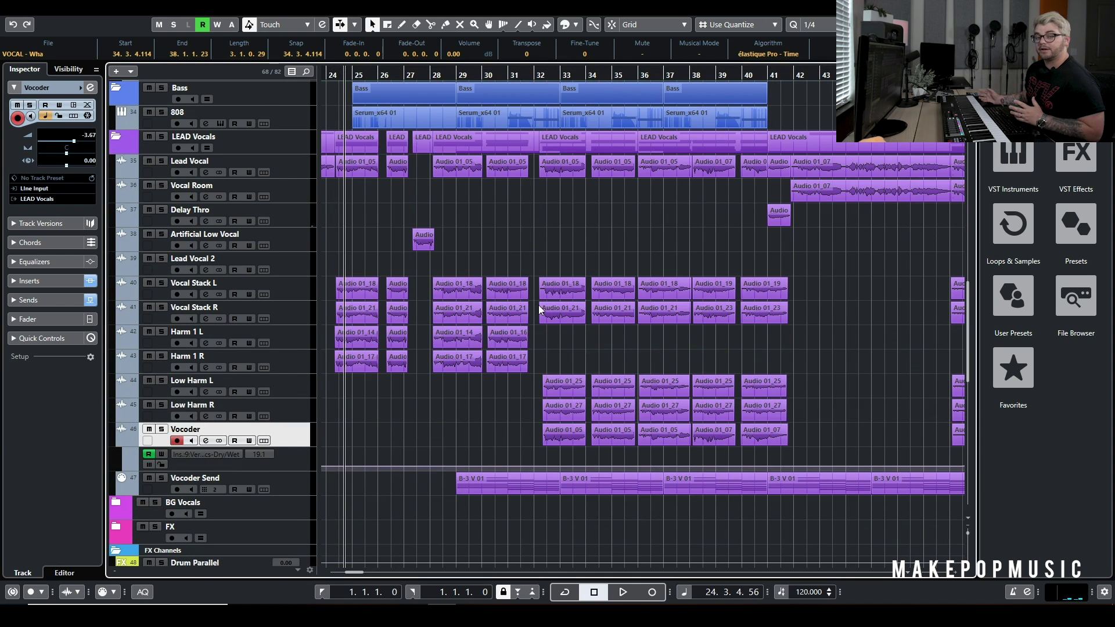
scroll(582, 310, "down", 3)
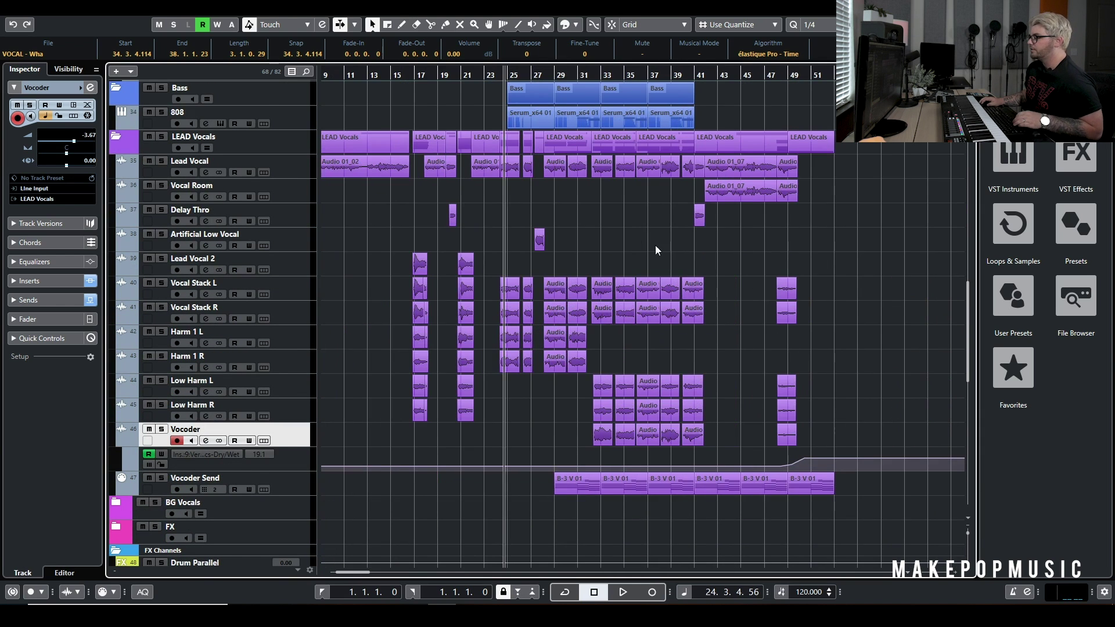
Look over the synth, guitar and bass tracks, and play the full mix from about bar 24 to bar 27
scroll(655, 245, "up", 2)
scroll(566, 243, "up", 12)
scroll(576, 217, "down", 15)
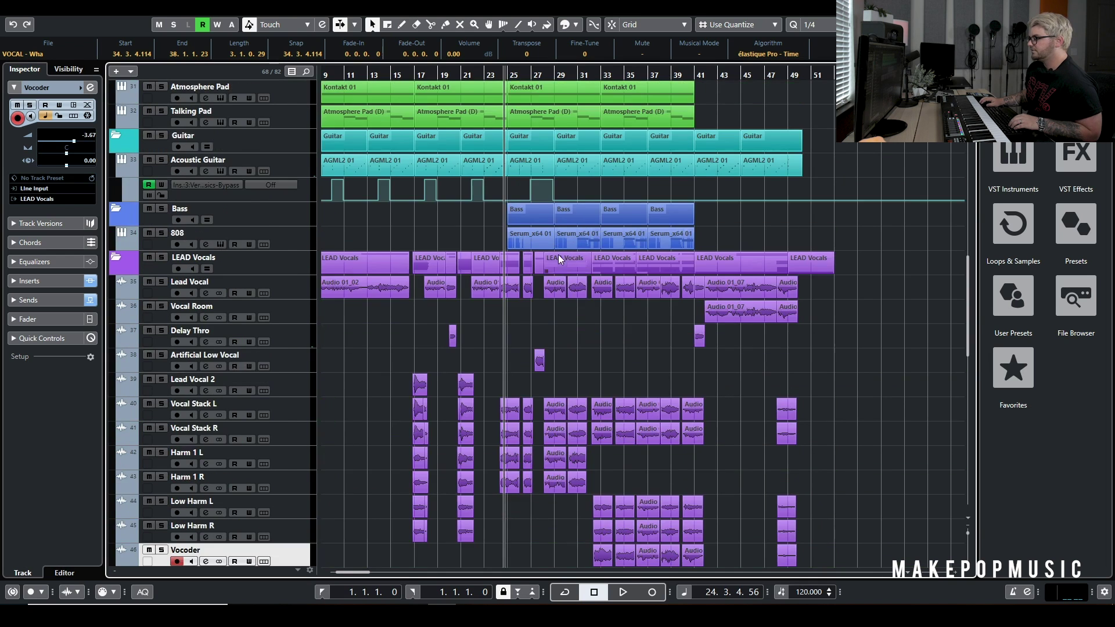
scroll(559, 255, "up", 5)
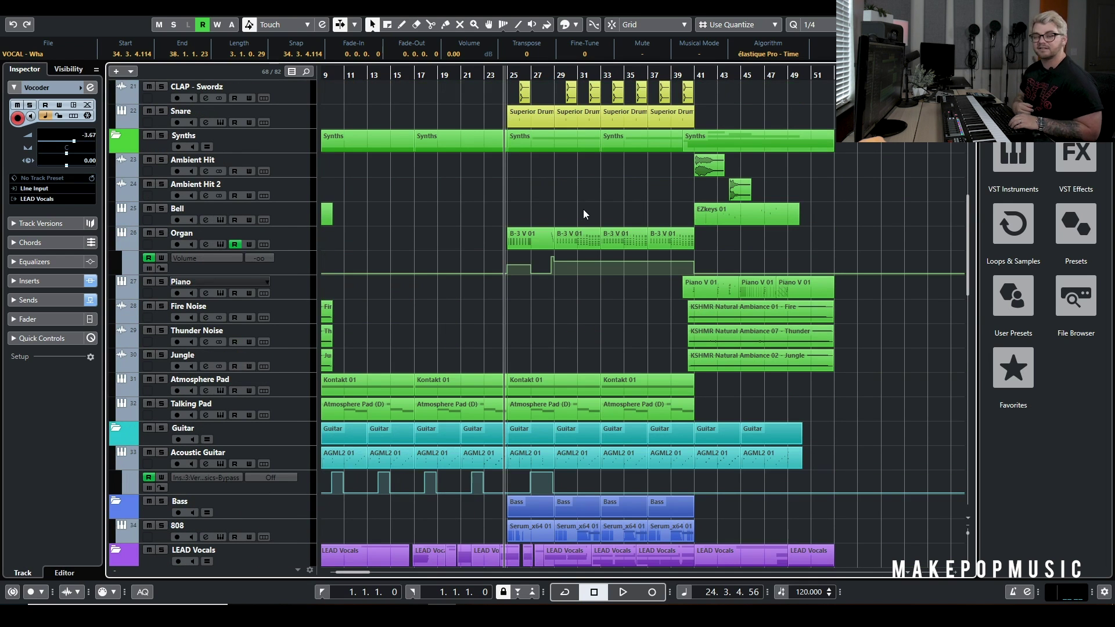
key("space")
scroll(580, 316, "down", 10)
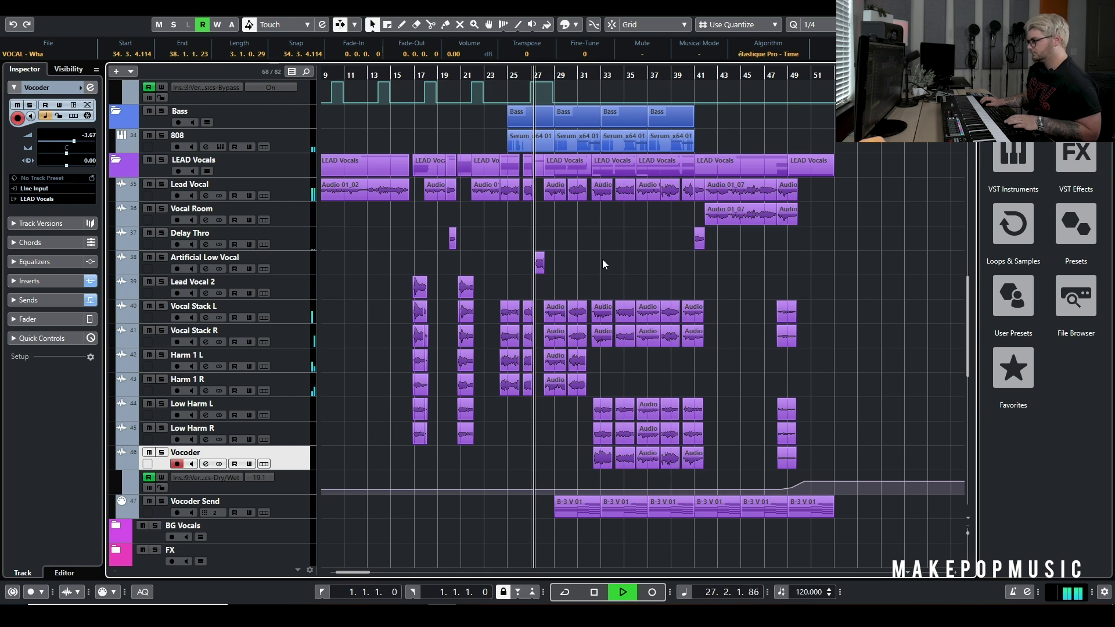
key("space")
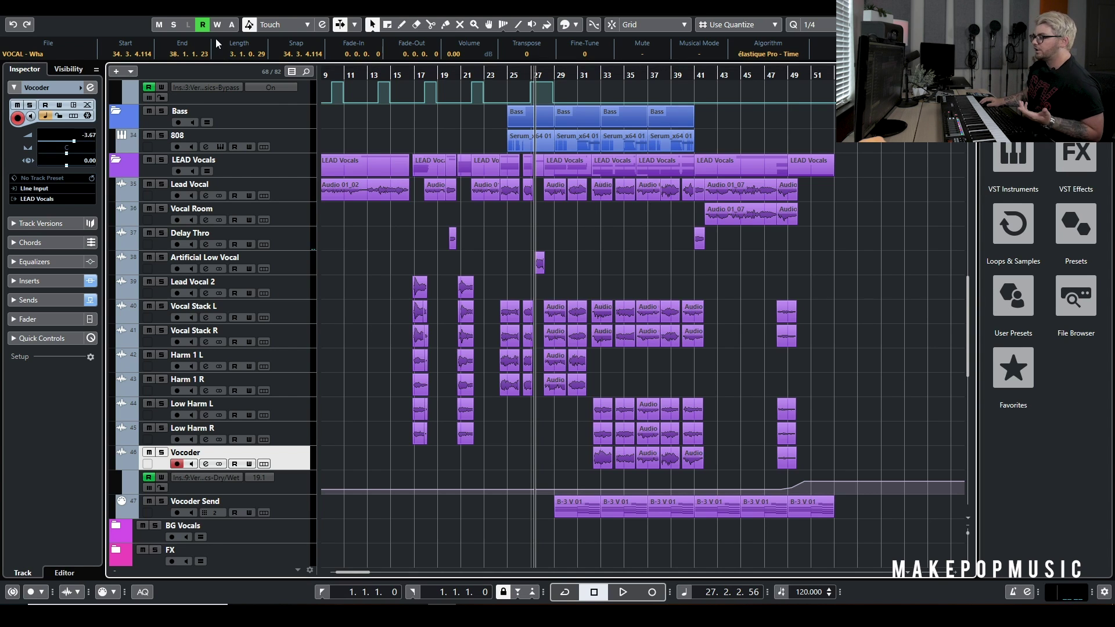
Move the playhead to about bar 38 and select the Fire Noise, Thunder Noise and Jungle clips starting around bar 40
scroll(552, 244, "up", 10)
left_click(667, 71)
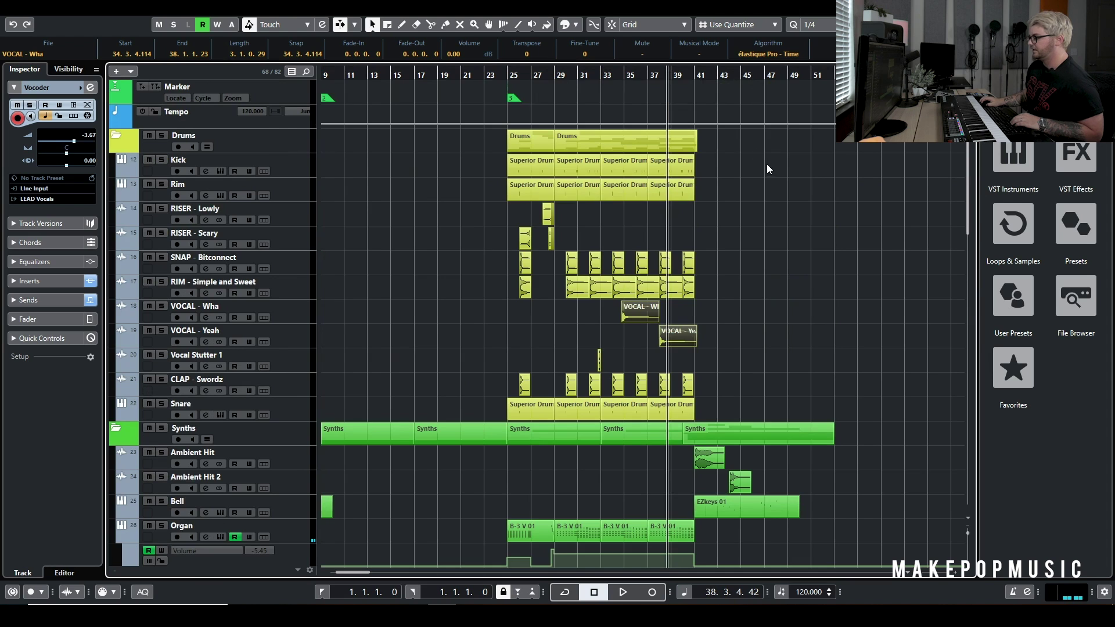
scroll(763, 158, "down", 6)
scroll(755, 152, "up", 2)
scroll(738, 151, "down", 8)
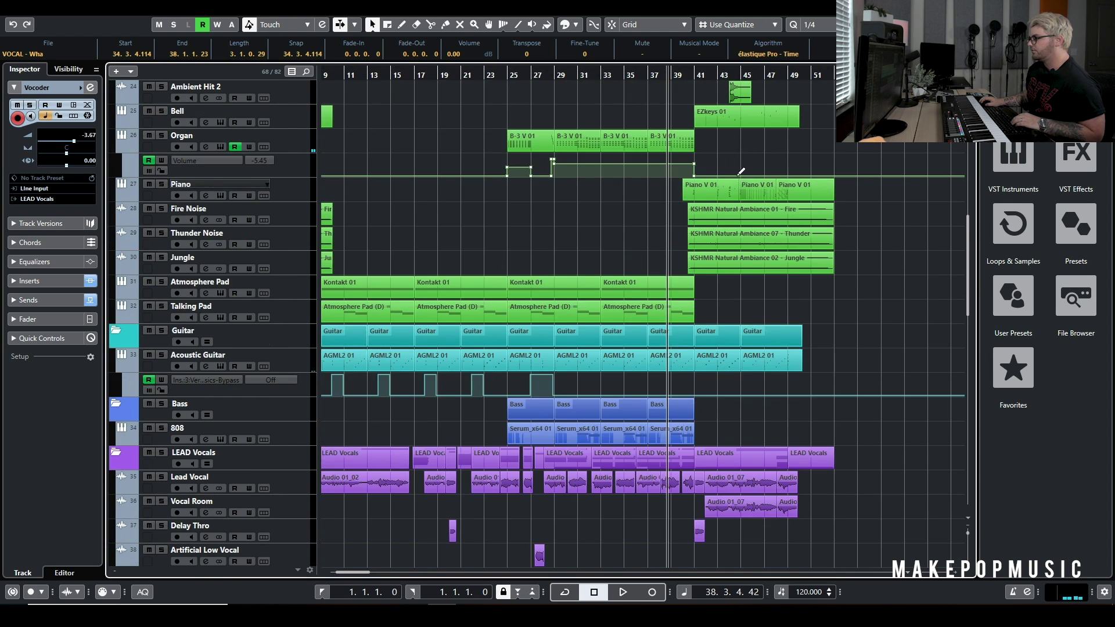
scroll(690, 191, "up", 6)
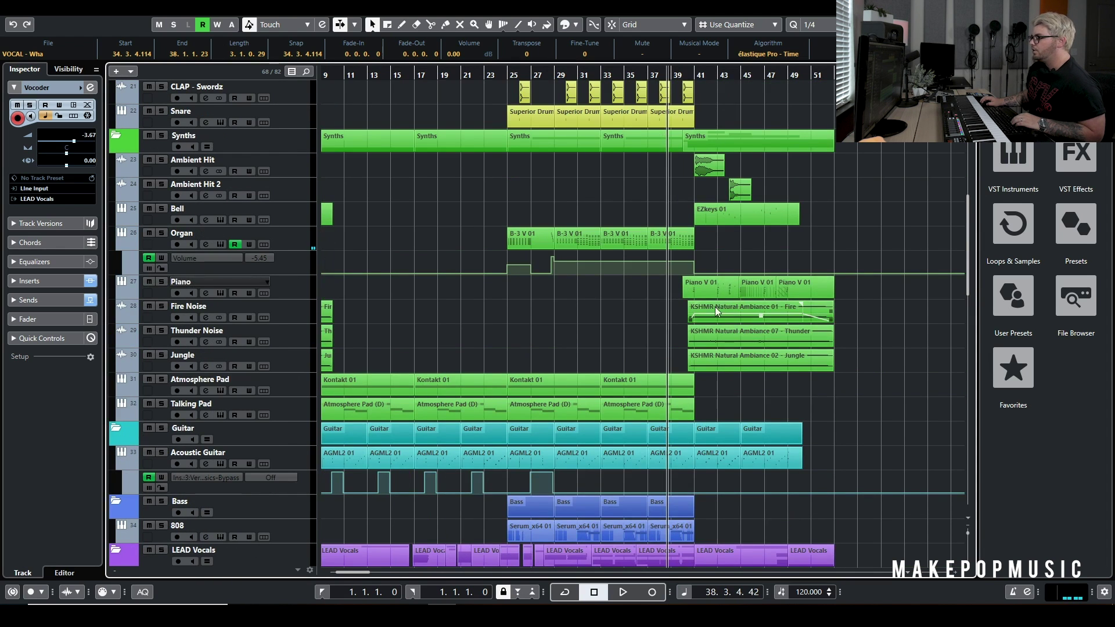
left_click_drag(671, 313, 721, 360)
scroll(748, 375, "up", 2)
scroll(747, 375, "down", 3)
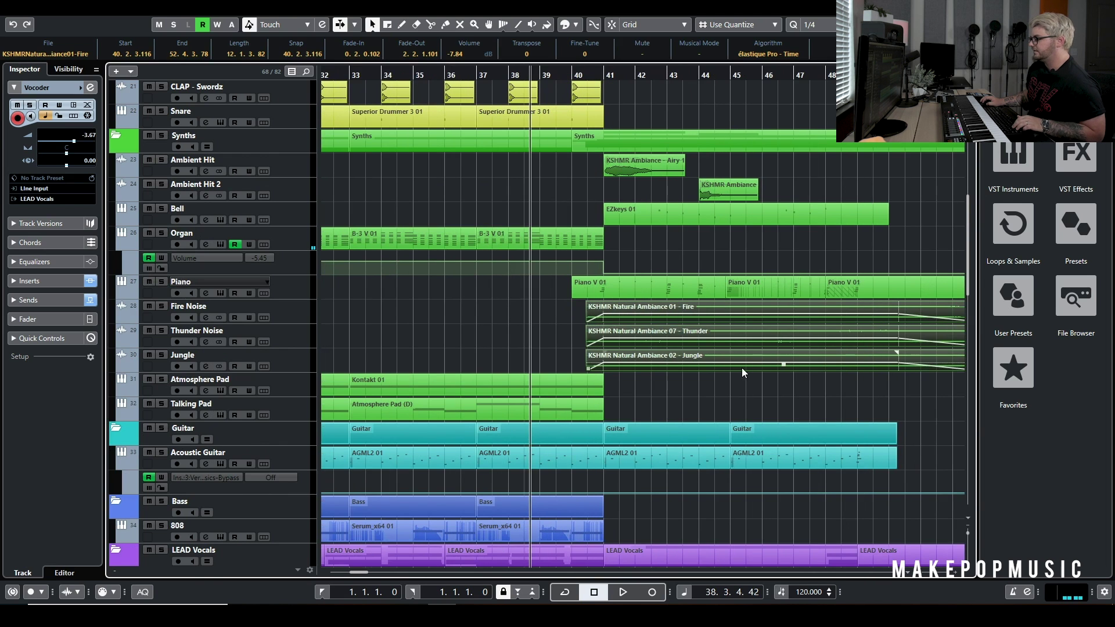
scroll(664, 302, "right", 3)
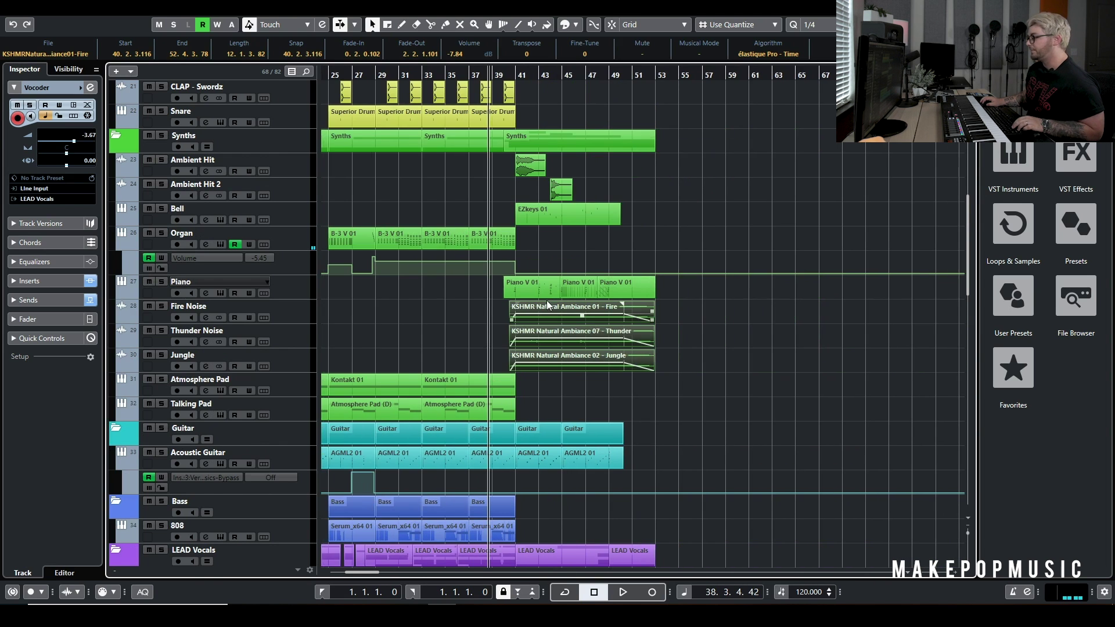
Play the full mix from about bar 38 to nearly bar 42, with the lead vocal and Delay Thro tracks in view
scroll(550, 304, "down", 6)
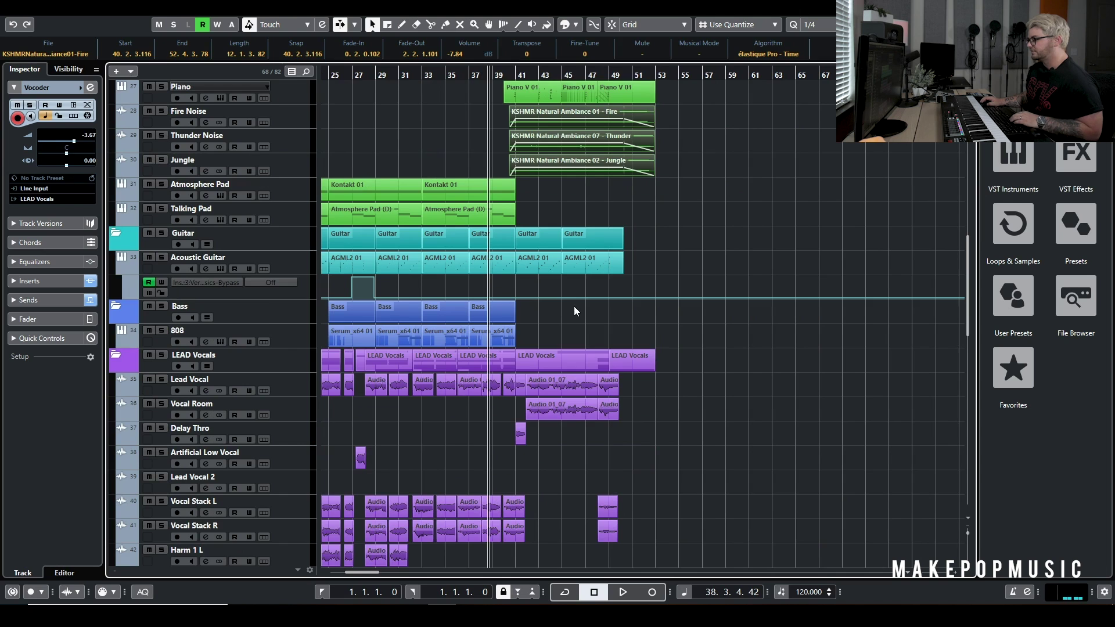
scroll(578, 306, "down", 2)
key("space")
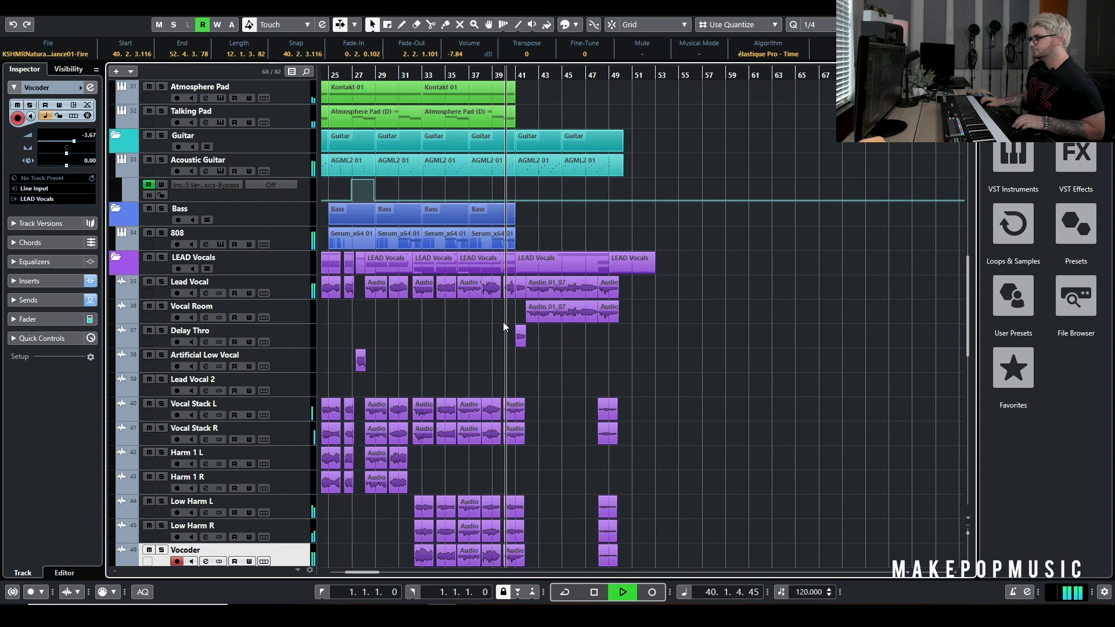
scroll(508, 324, "up", 3)
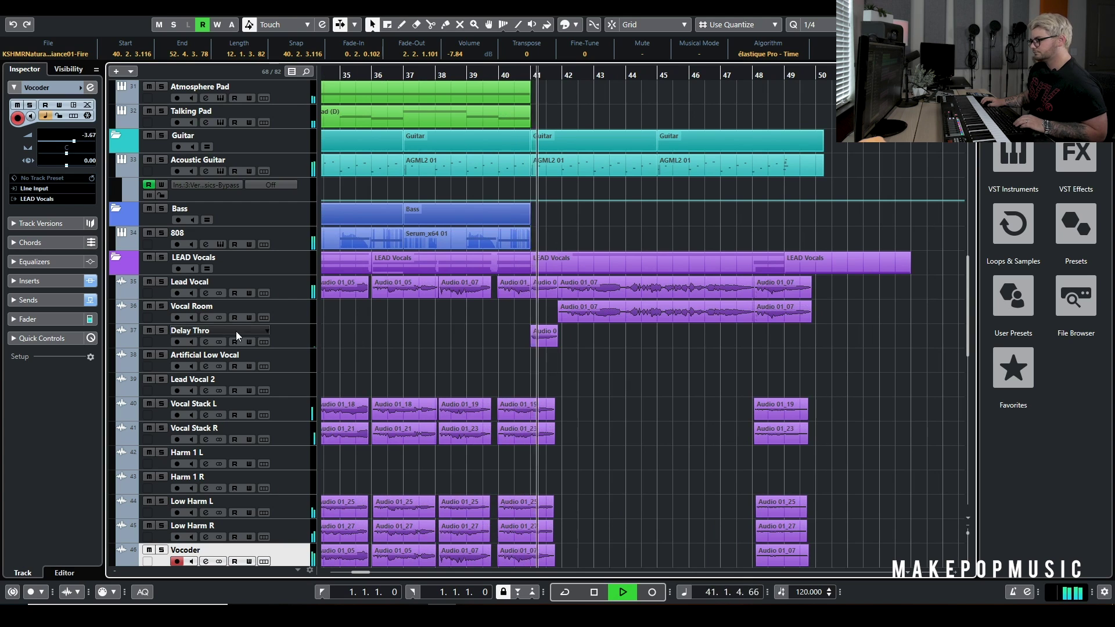
key("space")
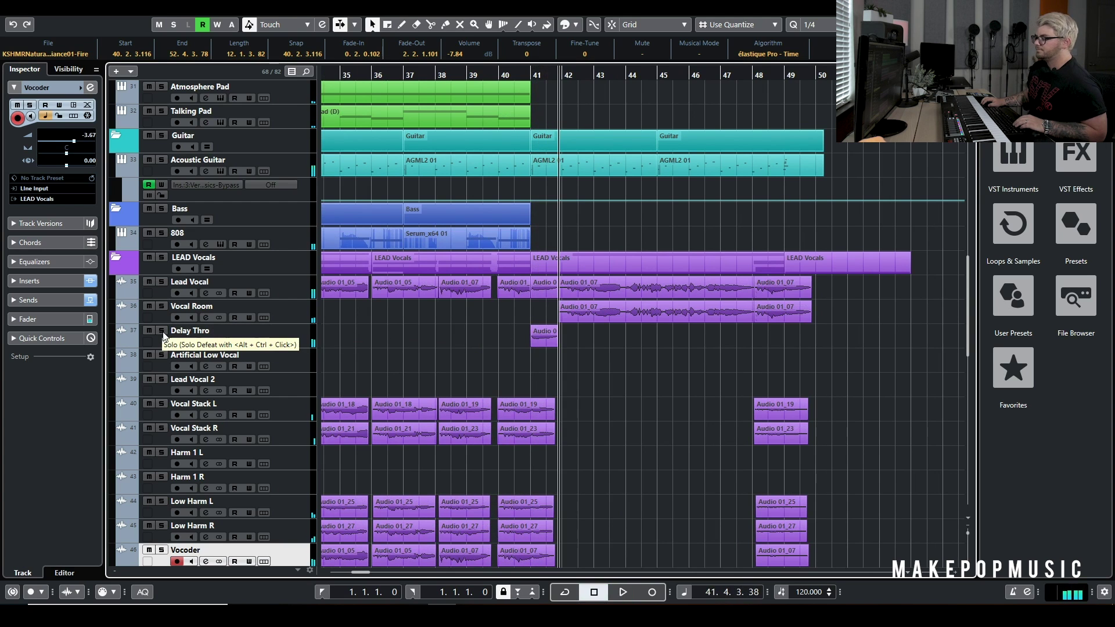
Solo Delay Thro and Lead Vocal, play the passage from about bar 40 to bar 42, and clear both solos
left_click(161, 331)
left_click(162, 282)
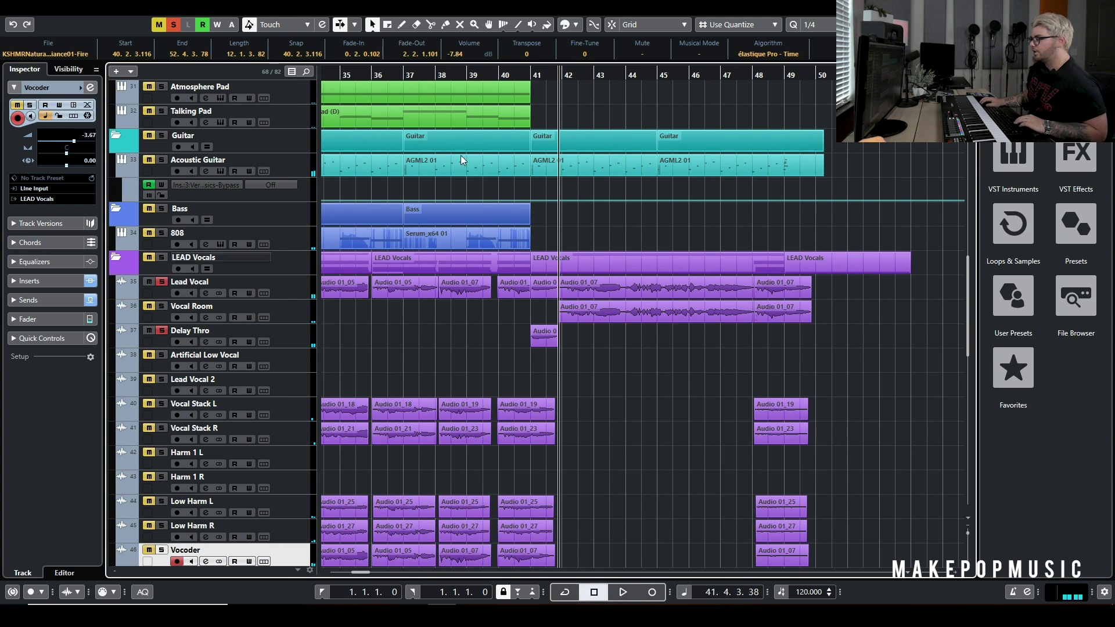
left_click(519, 74)
key("space")
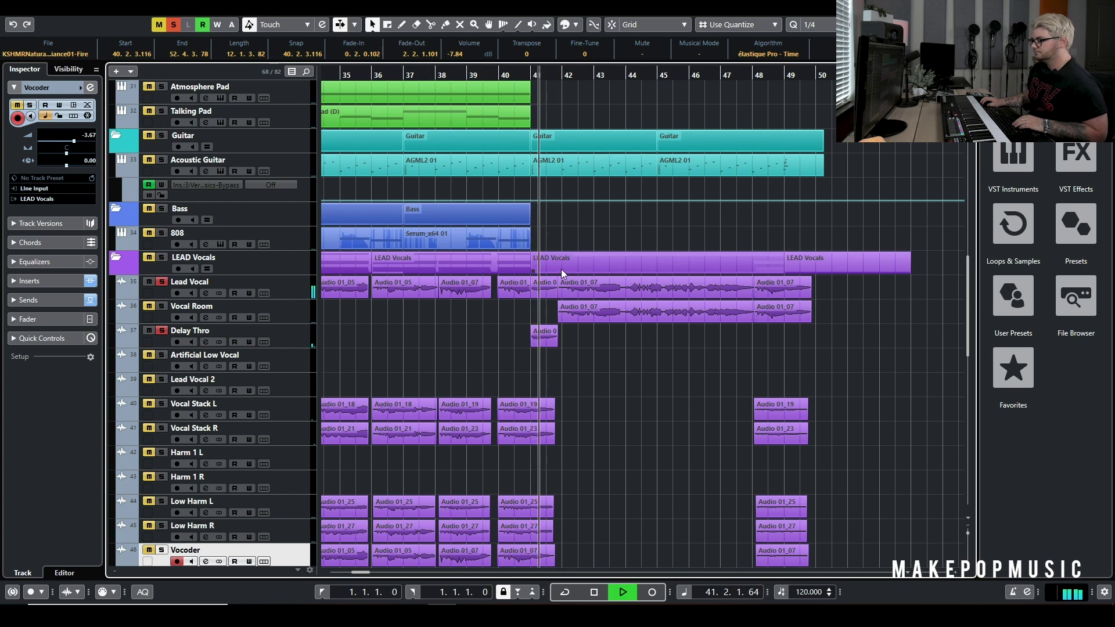
key("space")
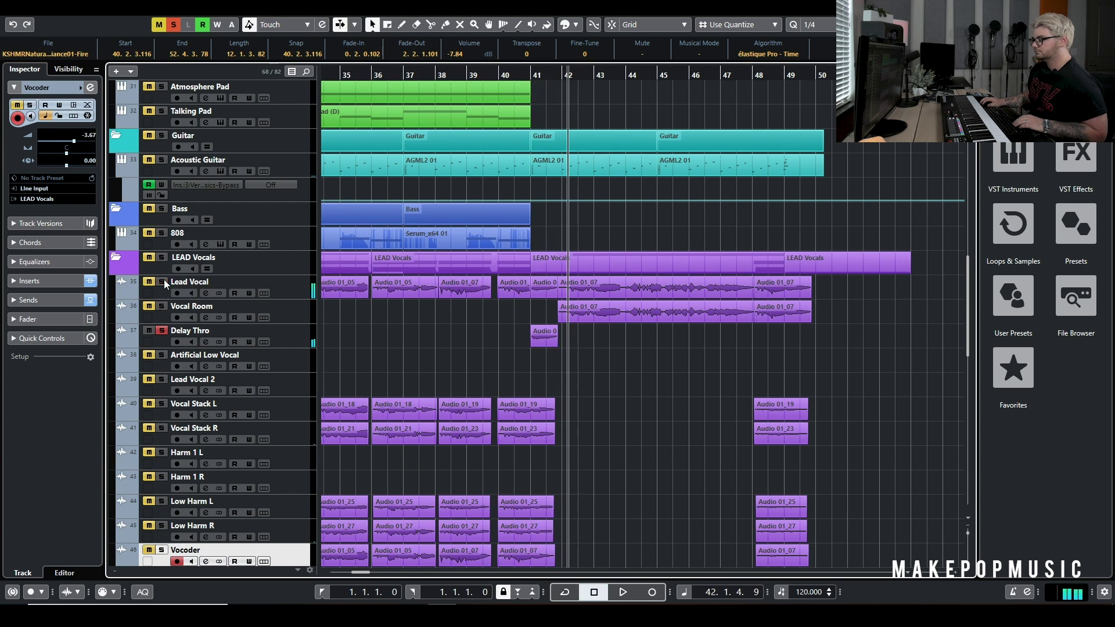
left_click(162, 282)
left_click(161, 330)
Play the full mix from about bar 40 to bar 45, following the ambience, bell, piano and vocal tracks
scroll(550, 126, "up", 5)
left_click(515, 74)
key("space")
scroll(627, 241, "down", 3)
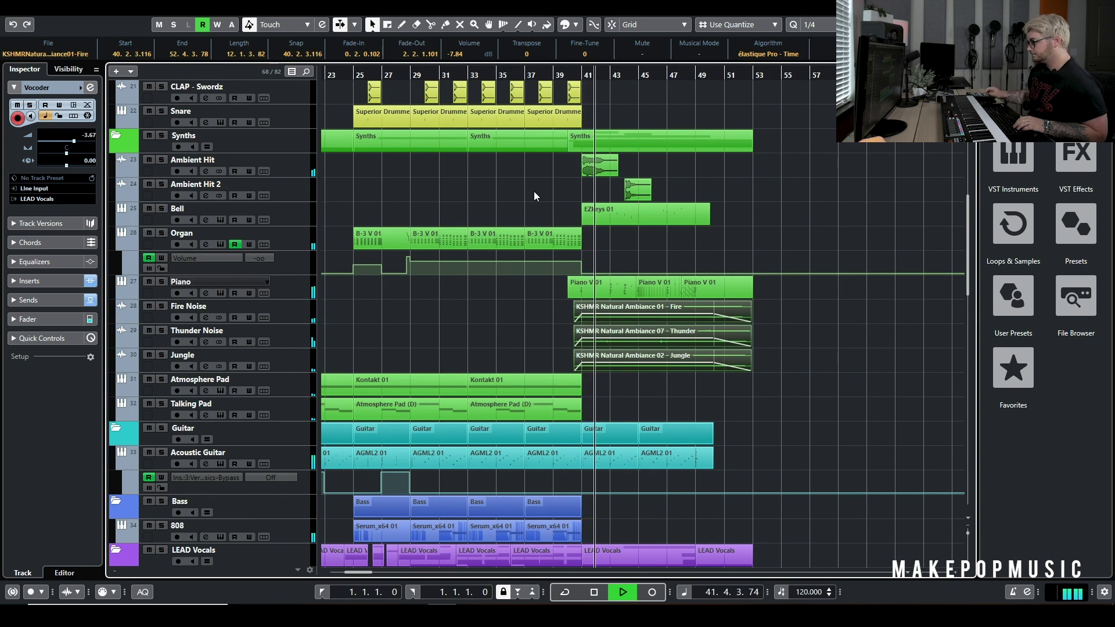
key("f")
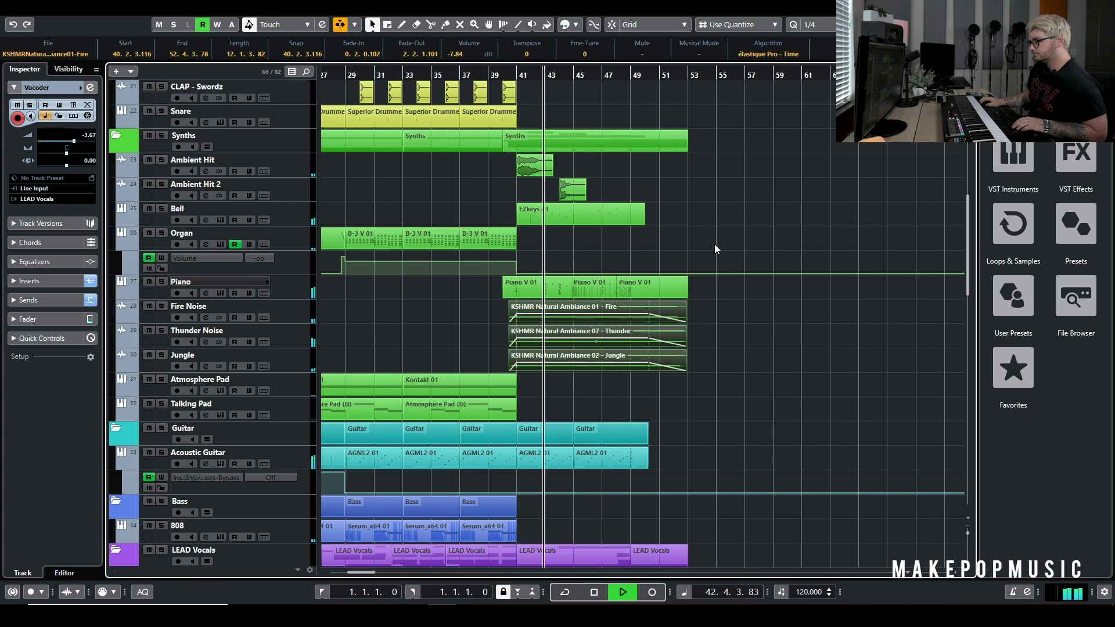
scroll(713, 243, "down", 3)
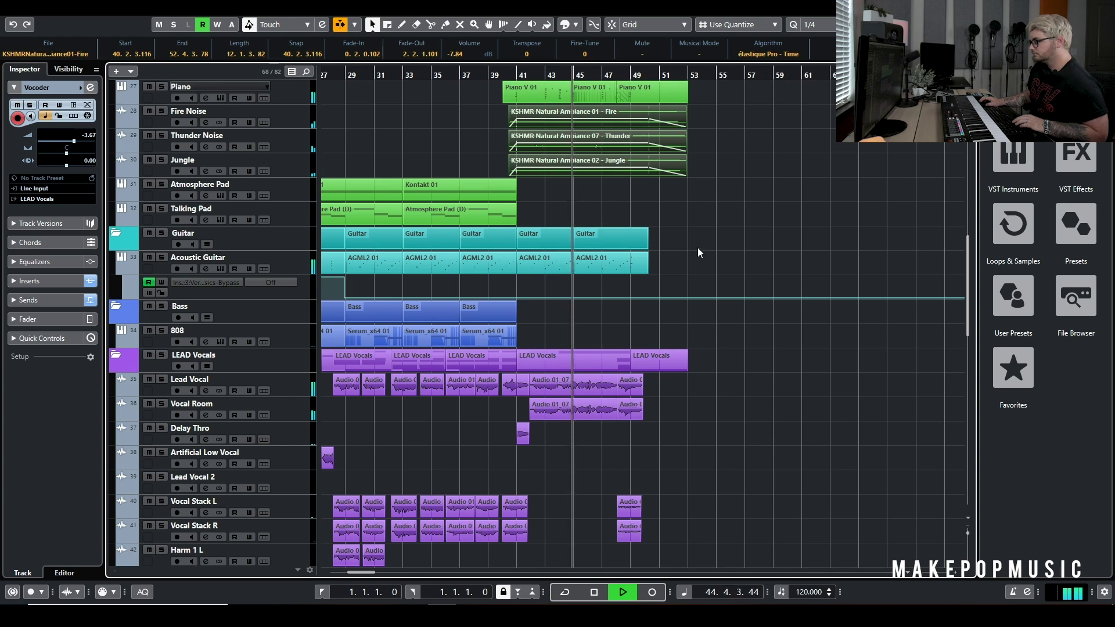
key("space")
Return the playhead to about bar 40, and solo and select the Piano track
left_click(506, 76)
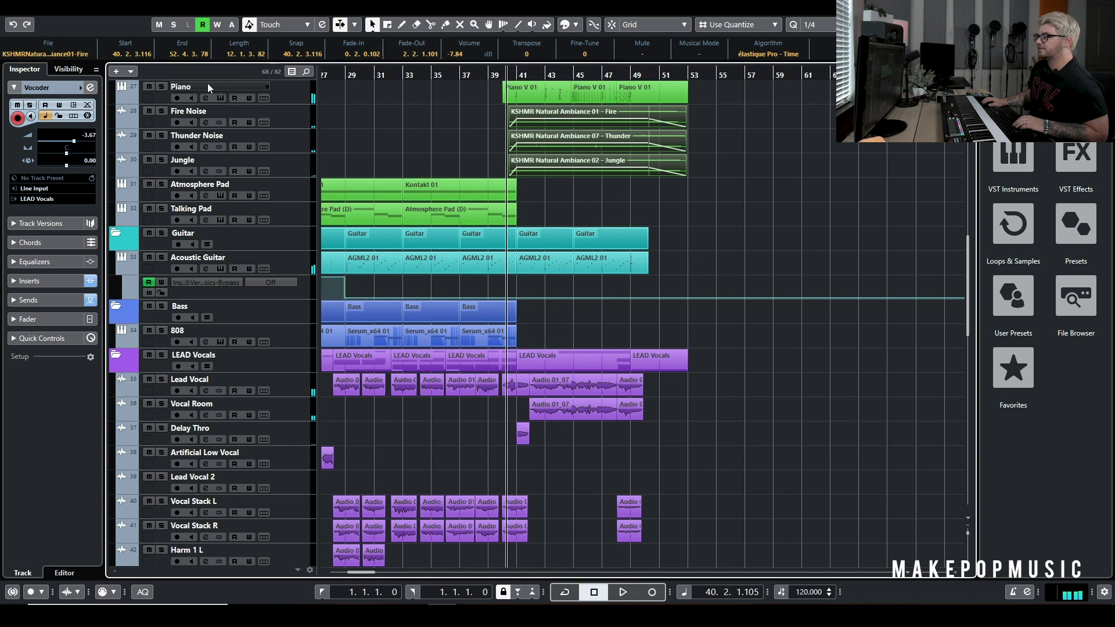
left_click(162, 87)
left_click(276, 101)
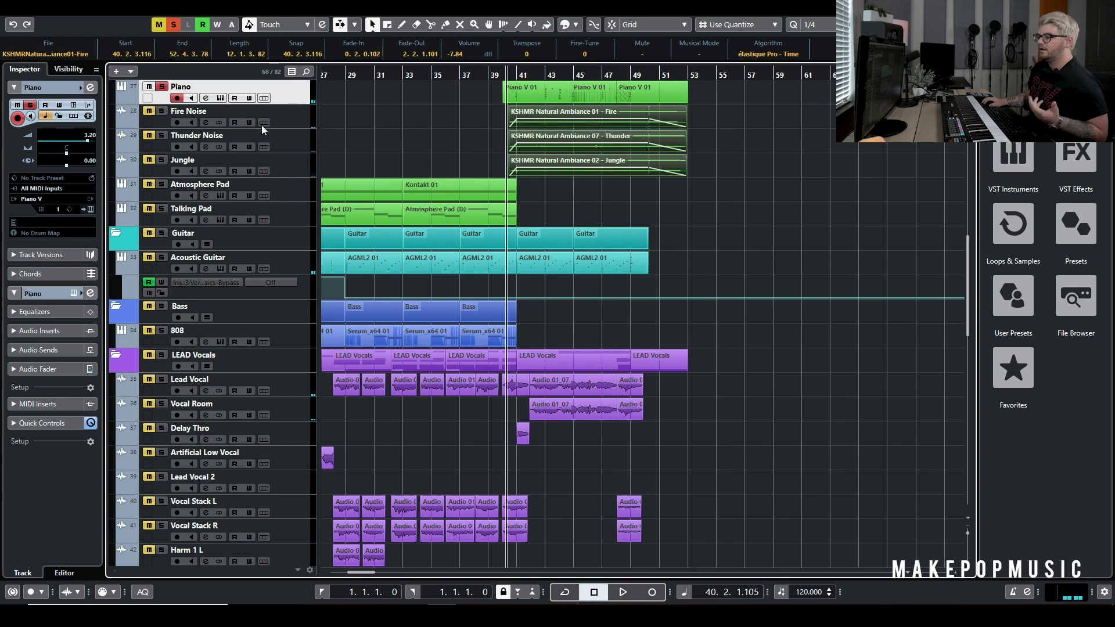
Open the Piano V instrument and expand its Mix and Action settings, close it, and check the Piano channel settings
left_click(205, 99)
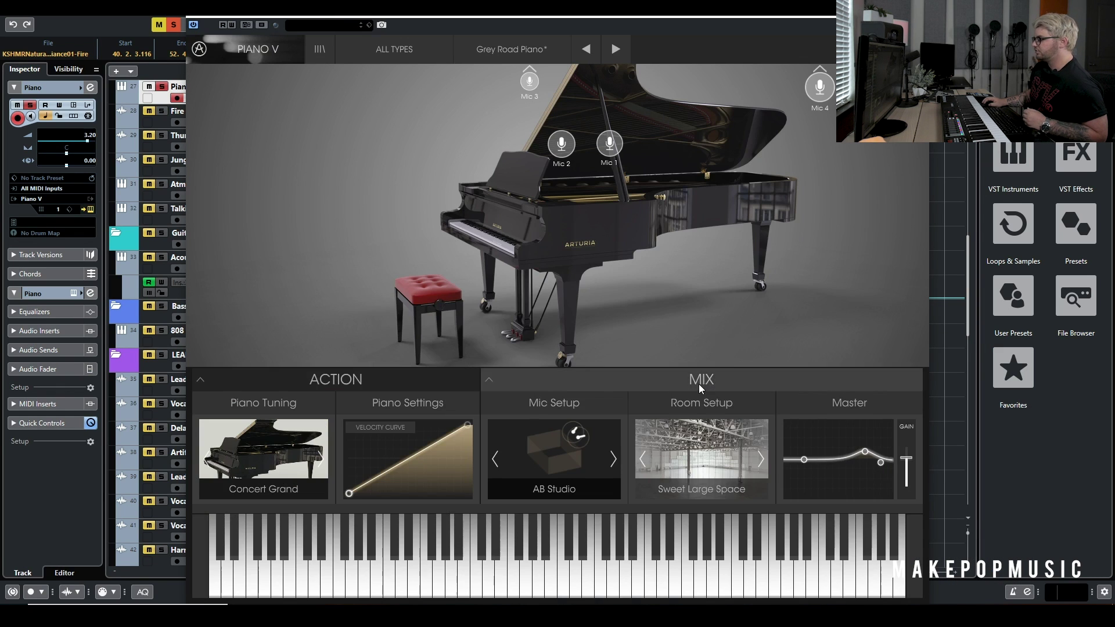
left_click(661, 384)
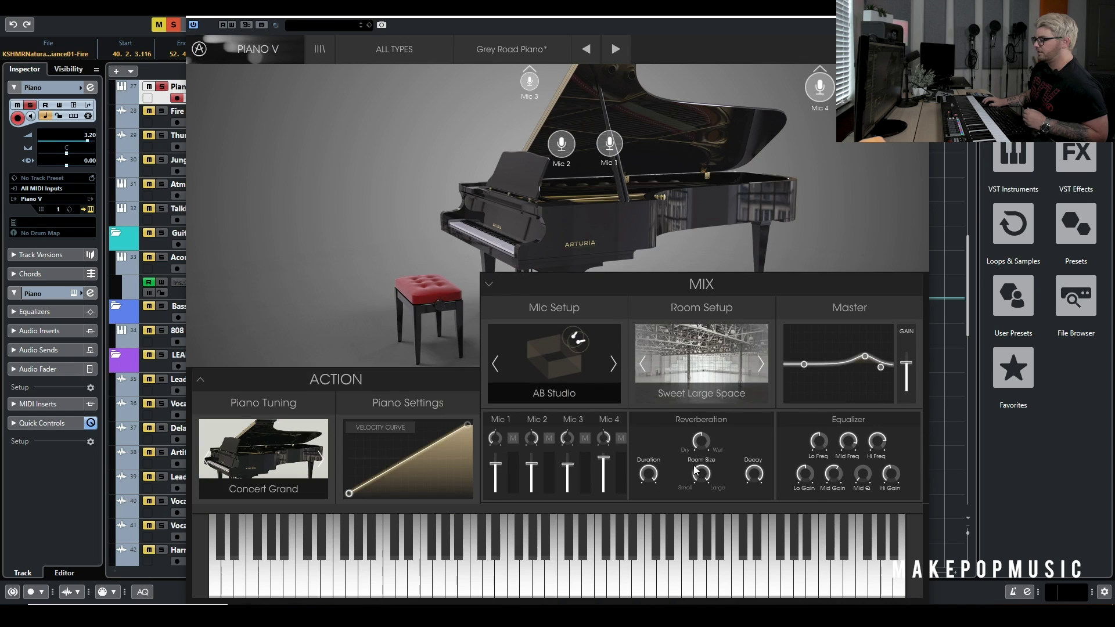
left_click(358, 381)
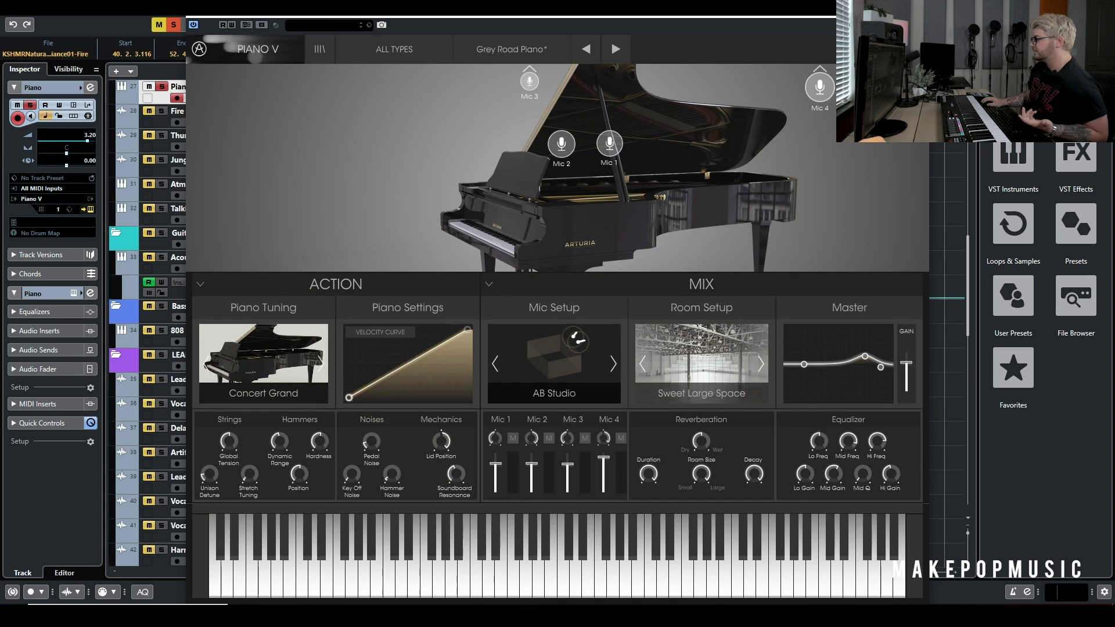
key("alt+F4")
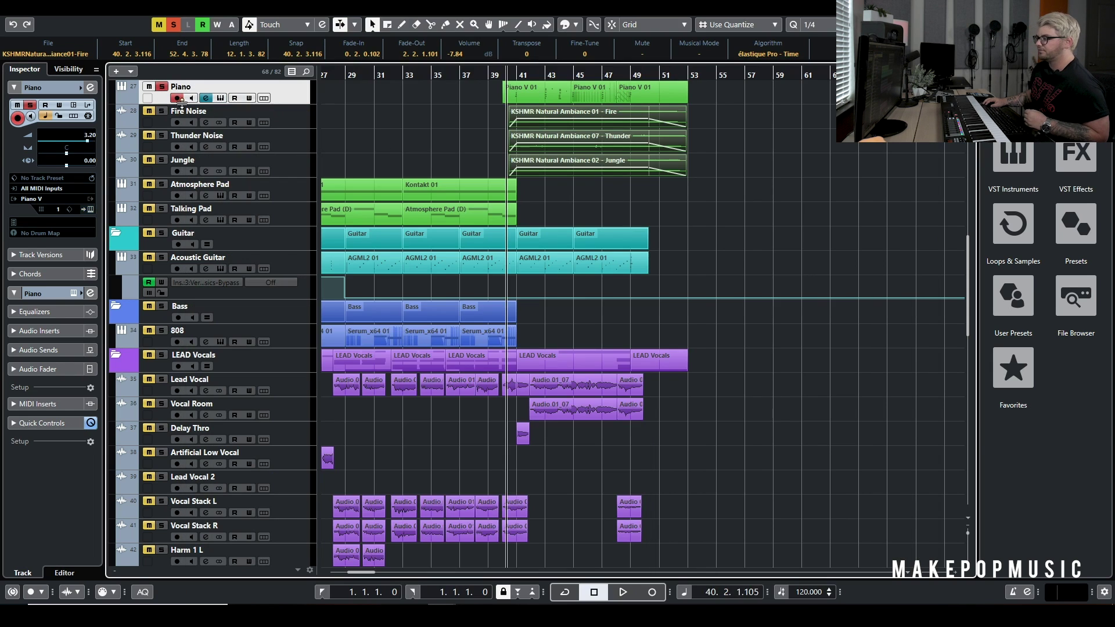
left_click(206, 98)
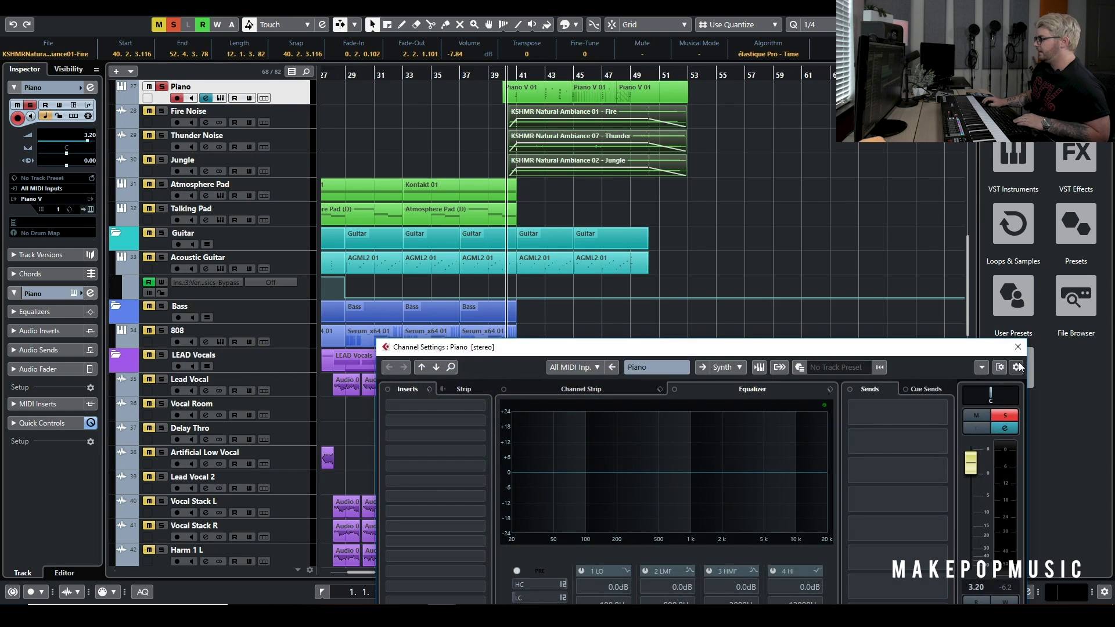
left_click(1018, 347)
Open the first Piano V 01 clip's notes, play the soloed piano from before bar 41 to about bar 45, and clear the solo
double_click(545, 95)
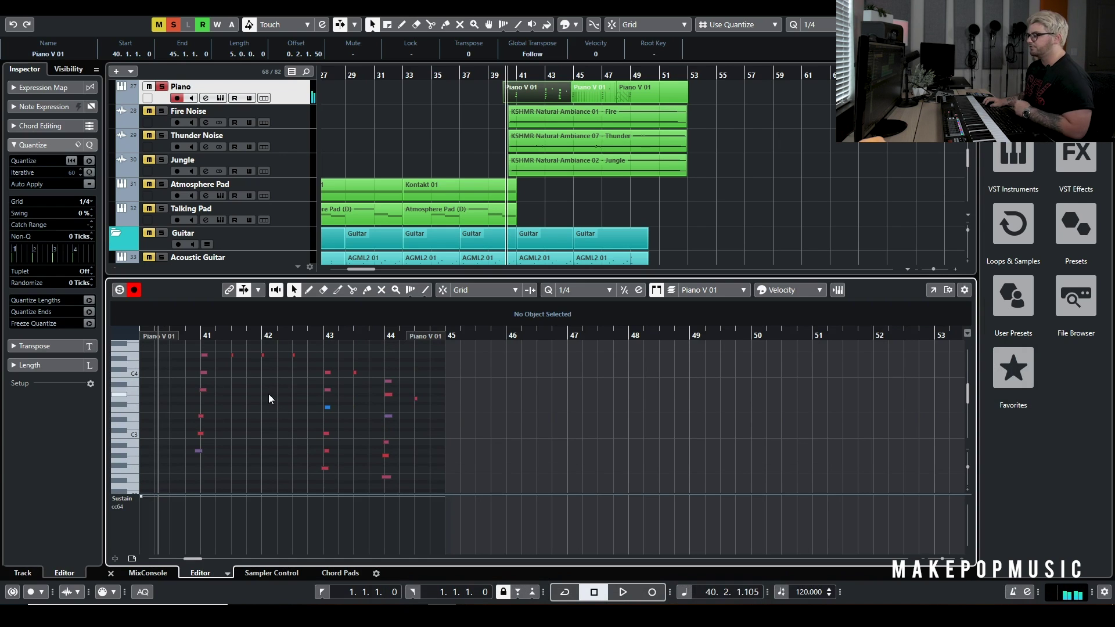
scroll(177, 350, "up", 2)
left_click(189, 335)
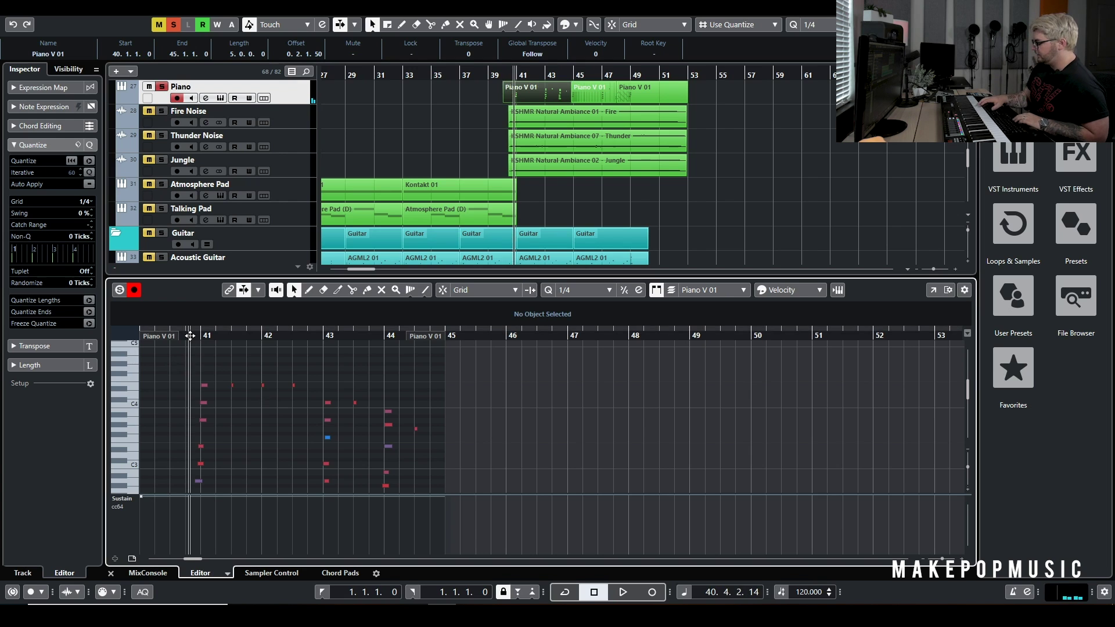
key("space")
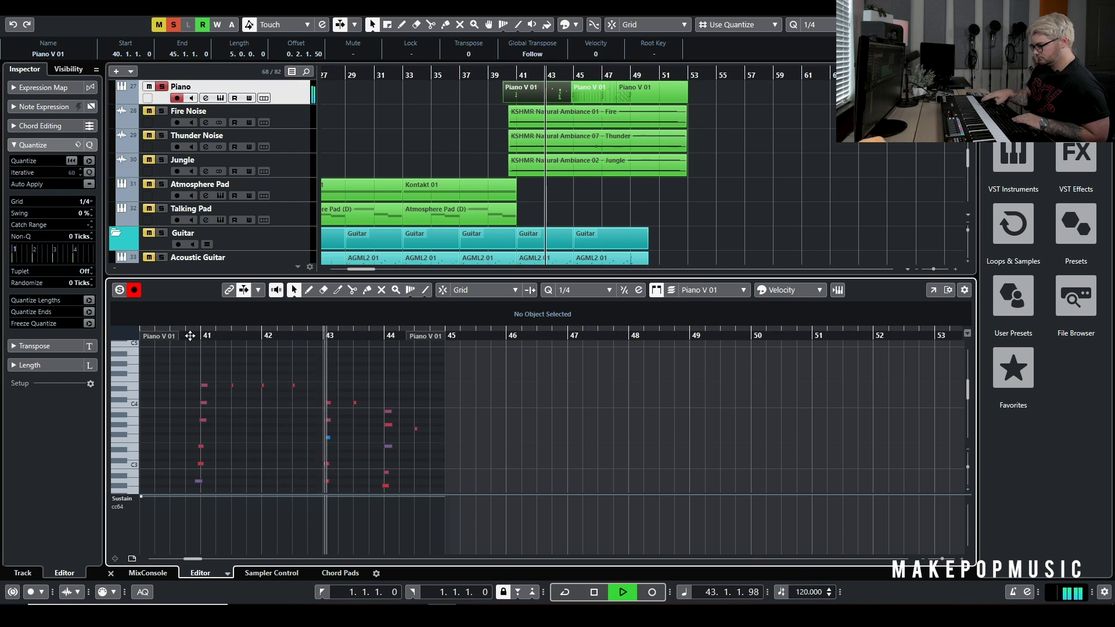
scroll(201, 366, "down", 3)
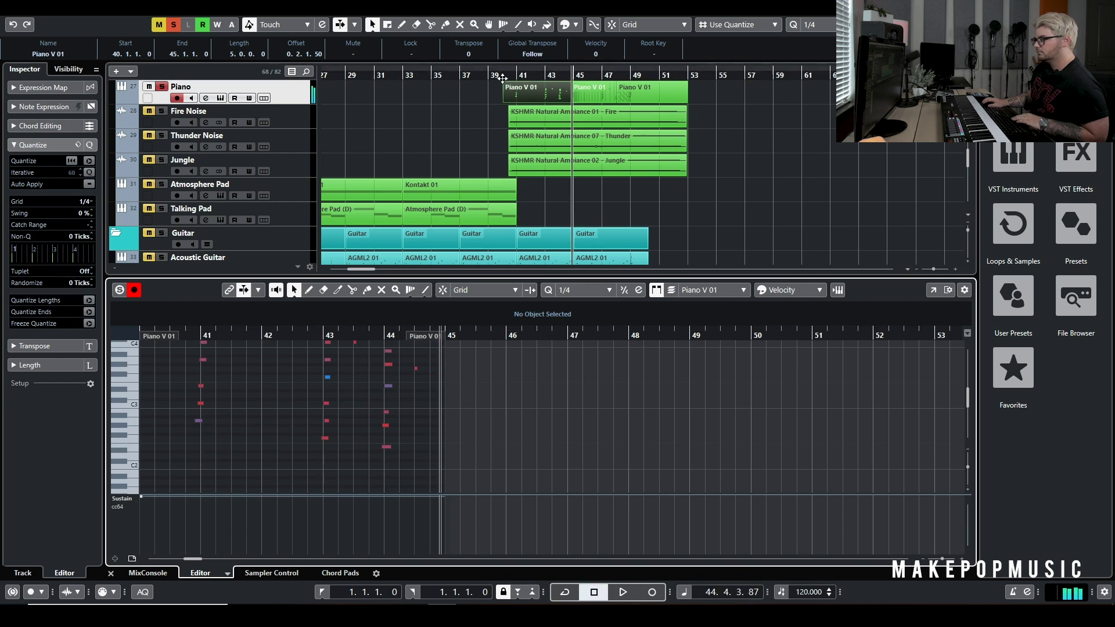
key("space")
scroll(487, 157, "up", 2)
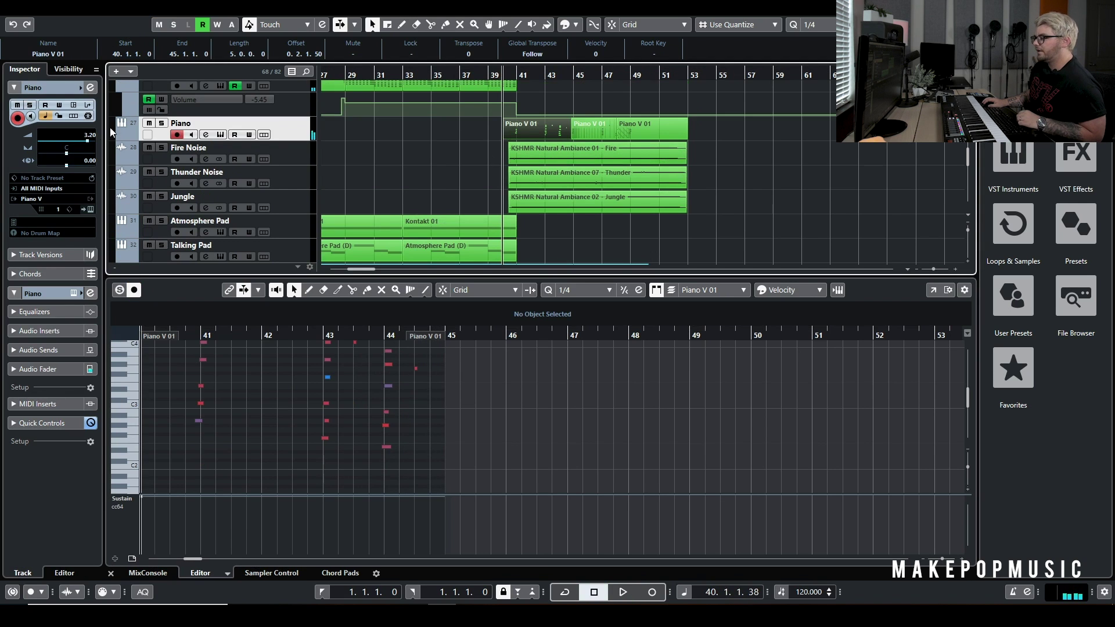
Close the piano note editor and select the Ambient Hit track, followed by Ambient Hit 2
key("ctrl+alt+e")
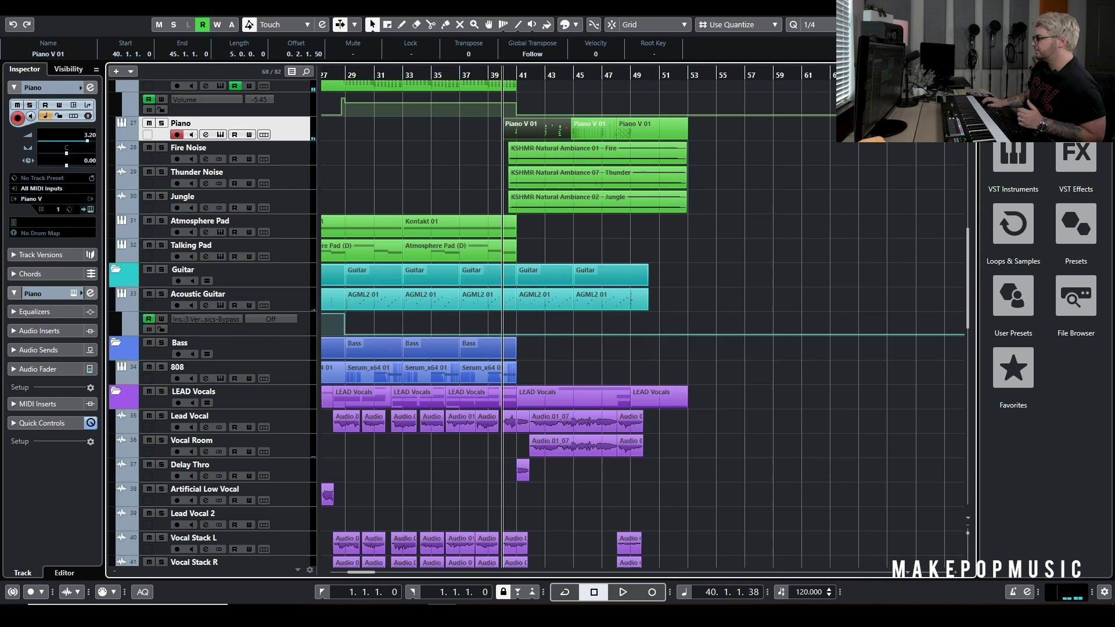
scroll(594, 194, "up", 4)
scroll(543, 151, "up", 8)
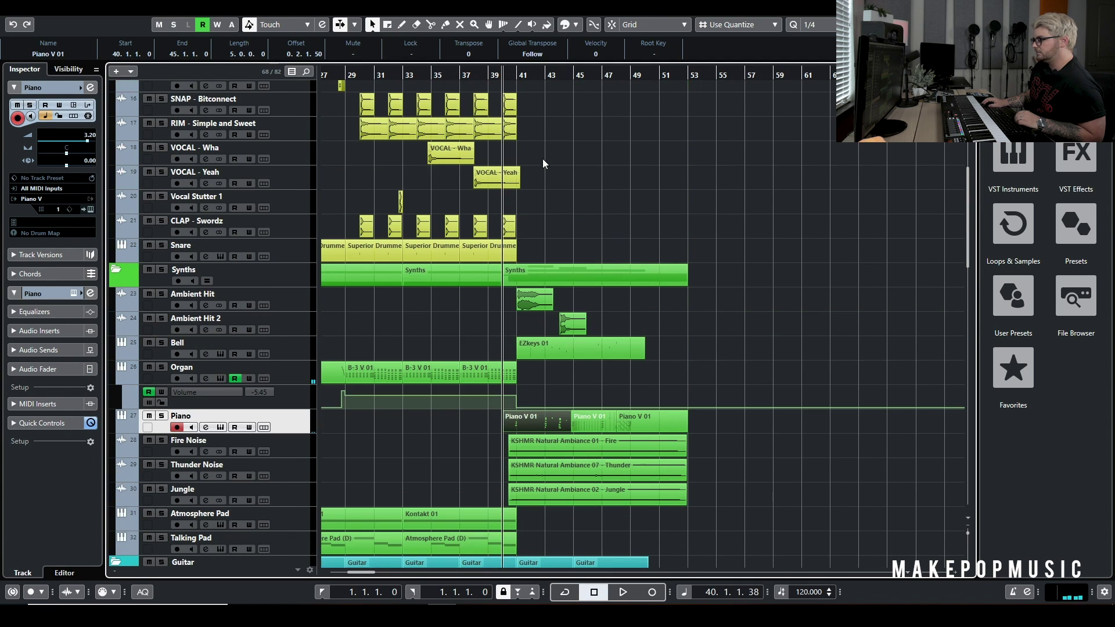
left_click(278, 295)
left_click(291, 329)
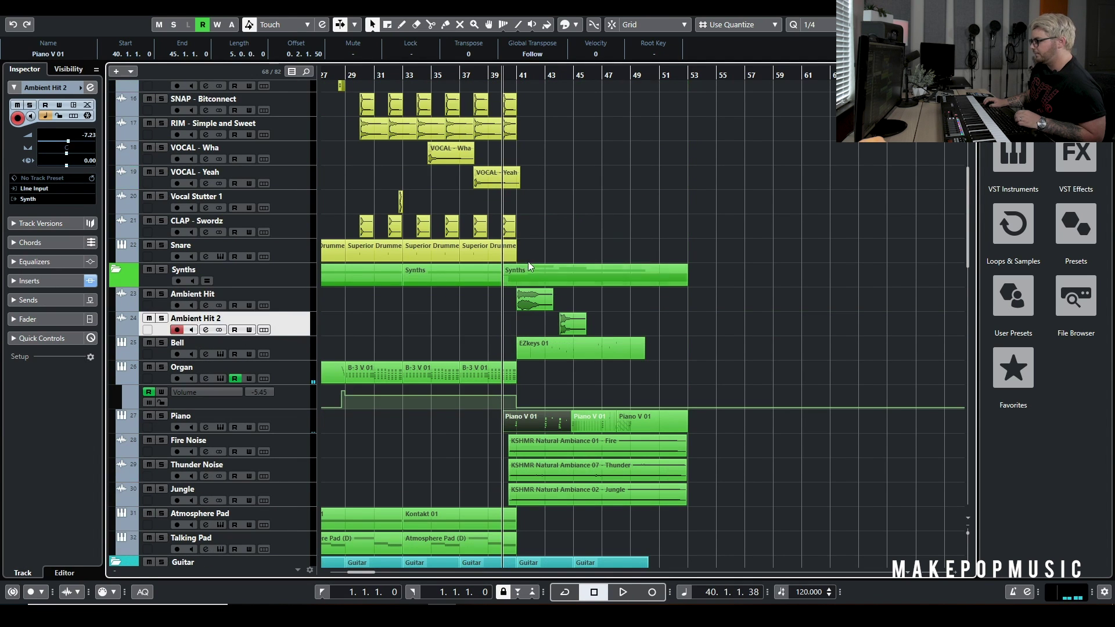
Open the Vocal Room channel settings and inspect its VerbSuite Classics reverb and final FabFilter Pro-Q insert, closing each plug-in
scroll(549, 273, "down", 16)
scroll(667, 340, "down", 9)
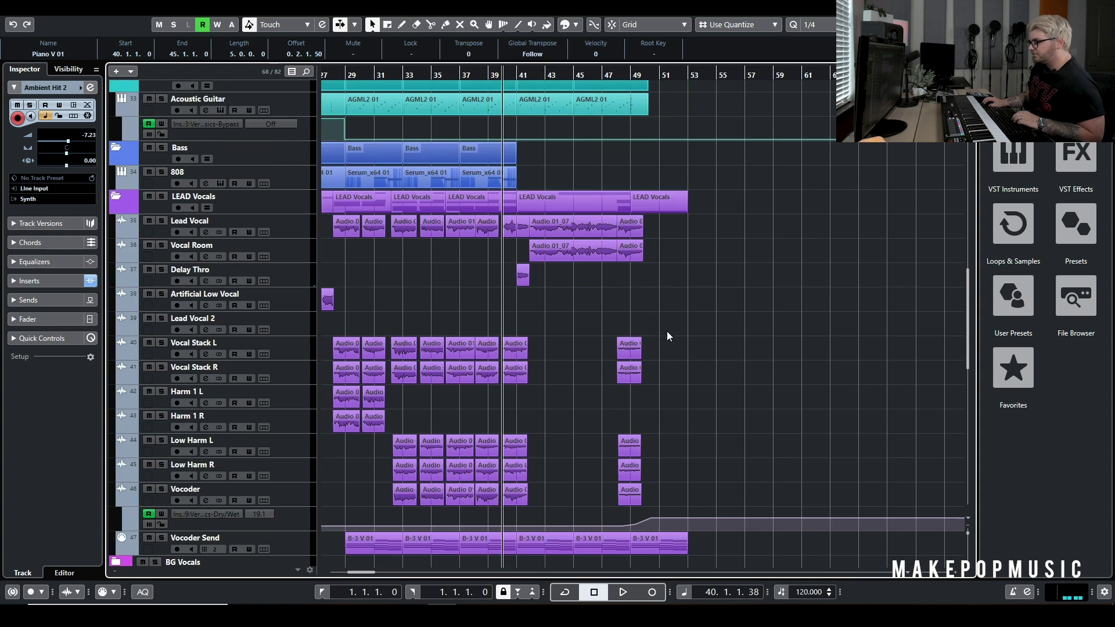
scroll(668, 314, "up", 5)
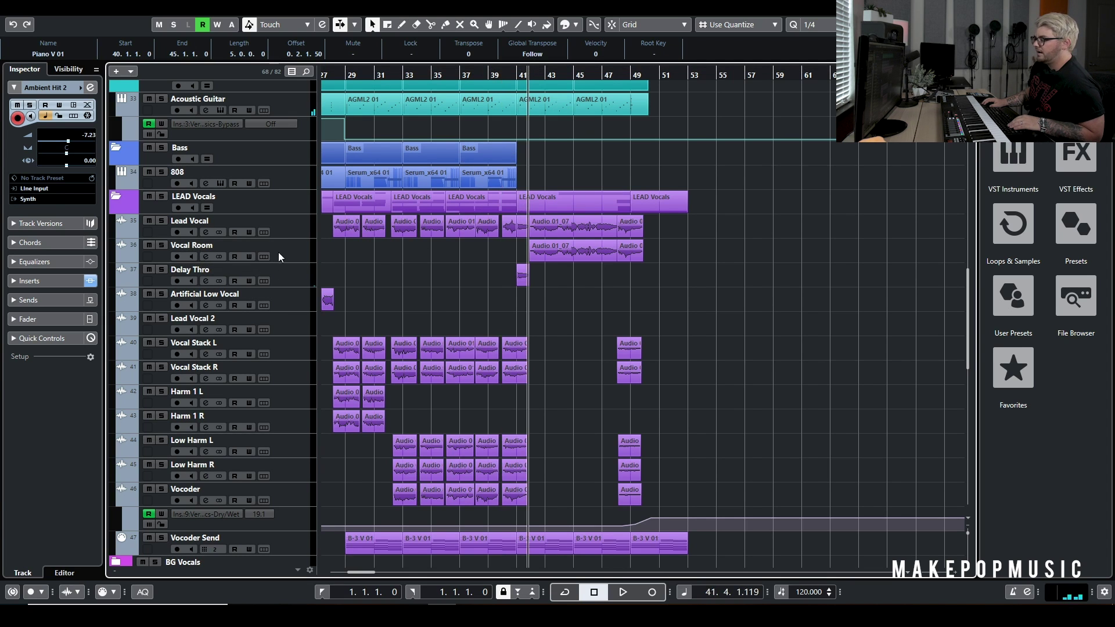
left_click(206, 254)
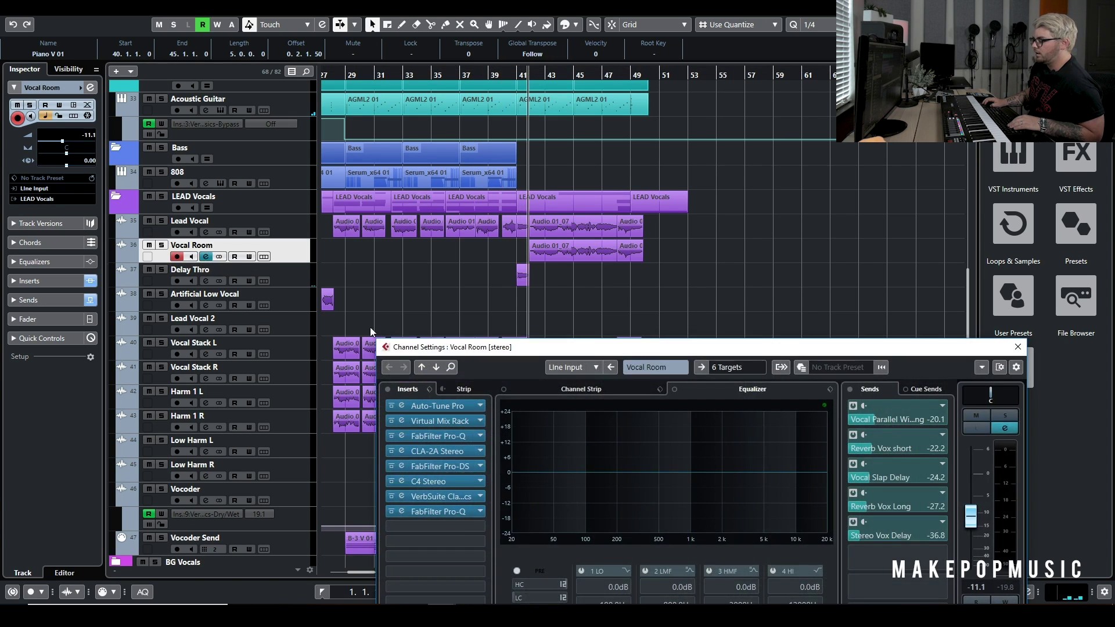
left_click(453, 494)
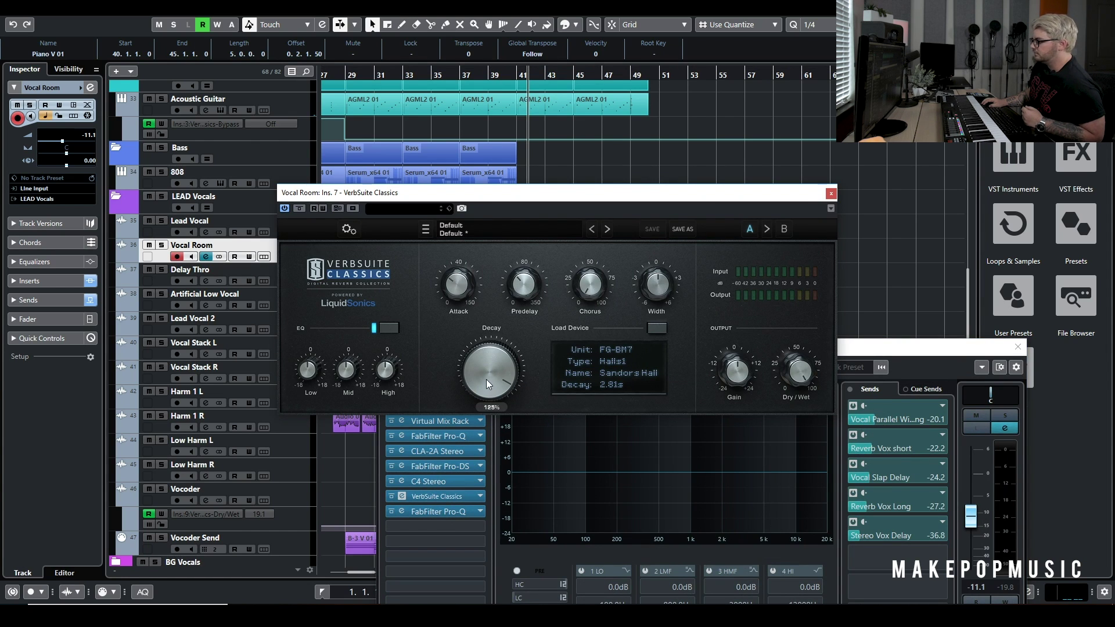
left_click(832, 193)
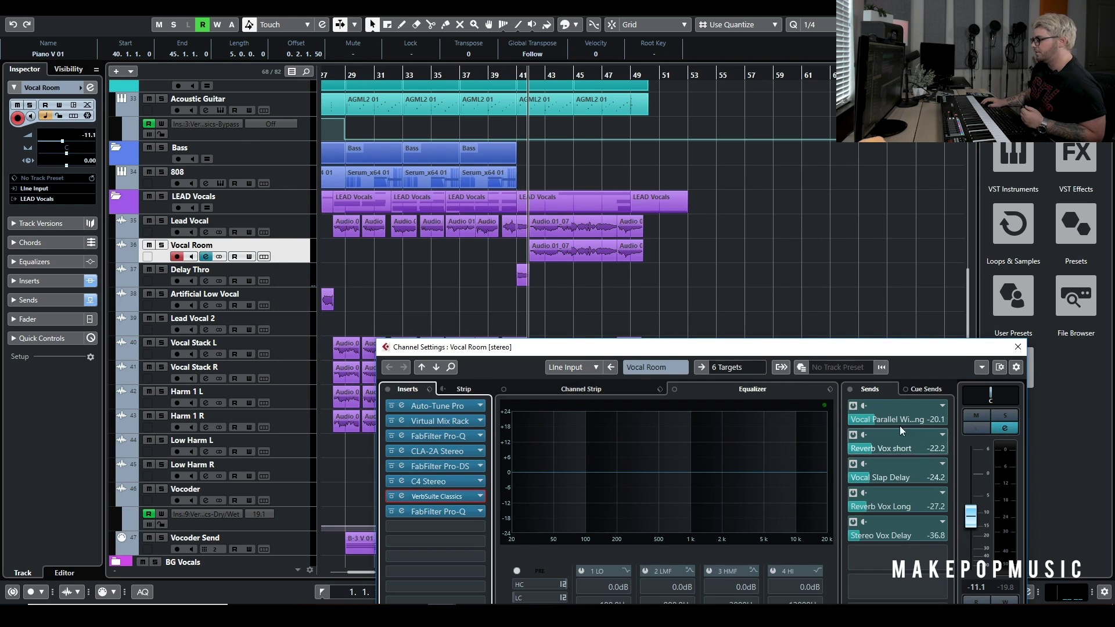
left_click(454, 513)
left_click(761, 157)
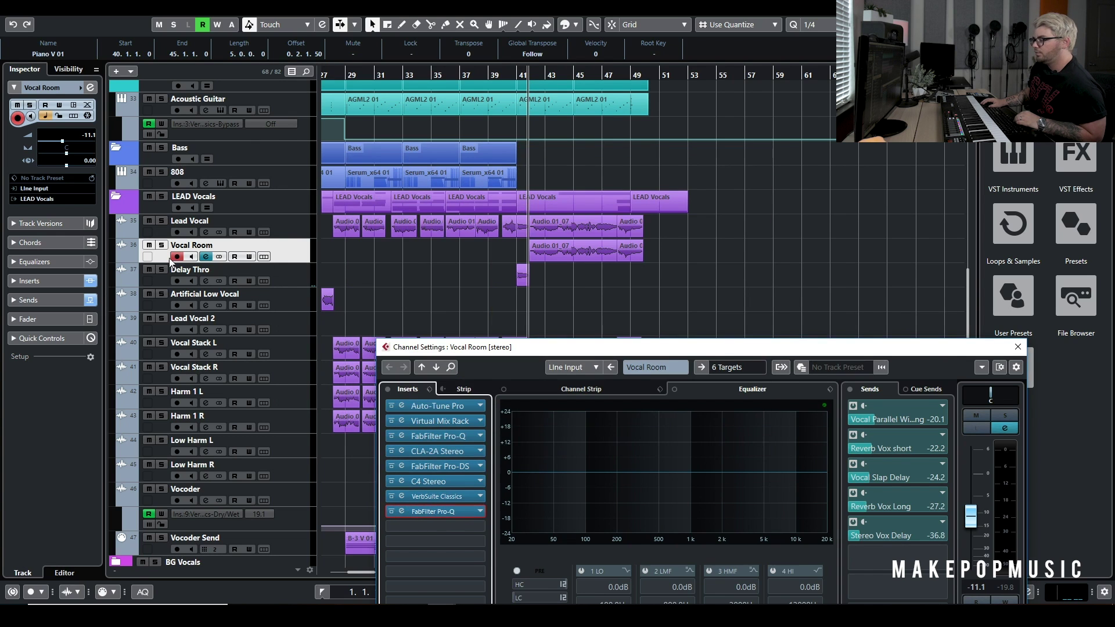
Play the soloed Vocal Room track from about bar 42, clear the solo, and compare the mix with the track muted and unmuted
left_click(163, 245)
key("space")
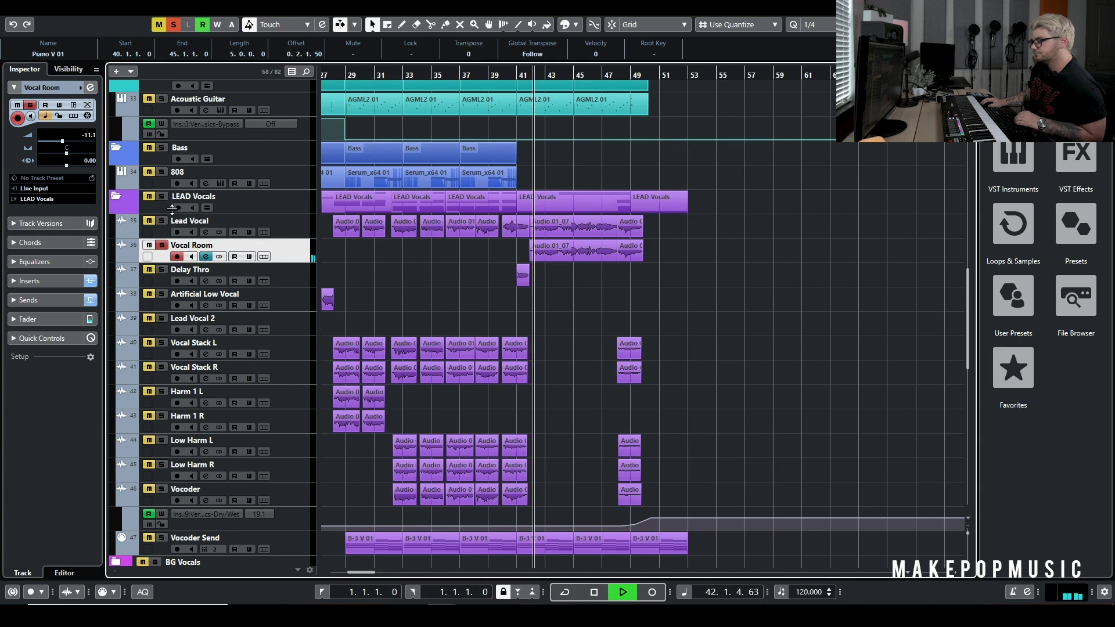
left_click(162, 245)
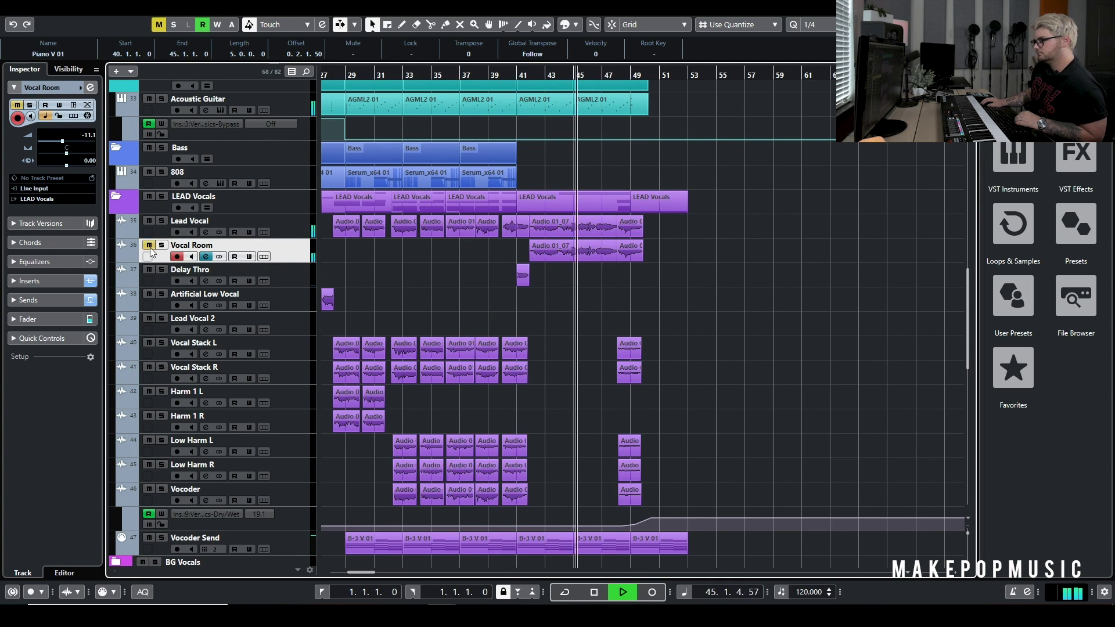
key("space")
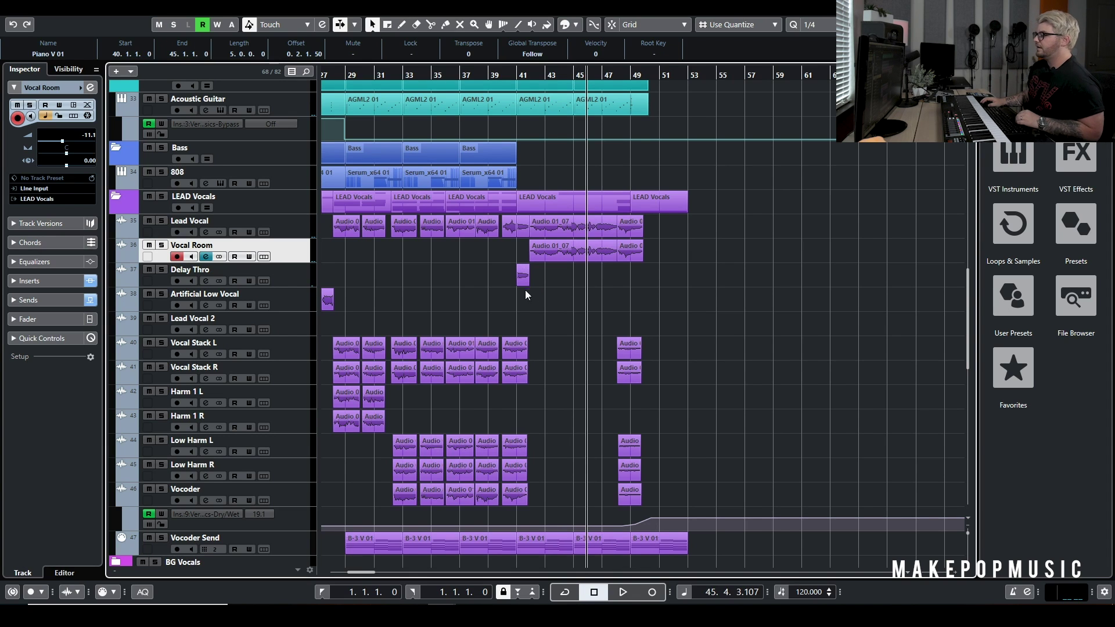
left_click(702, 234)
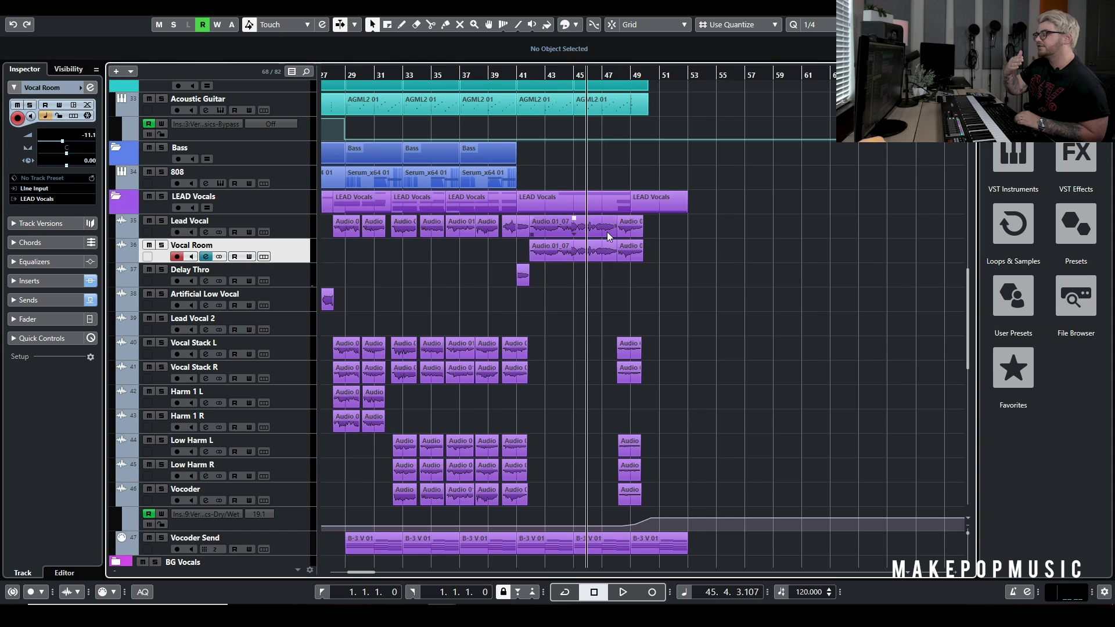
Play the full mix from just before bar 41 to about bar 50, following the synth, guitar and vocal tracks
scroll(608, 231, "down", 3)
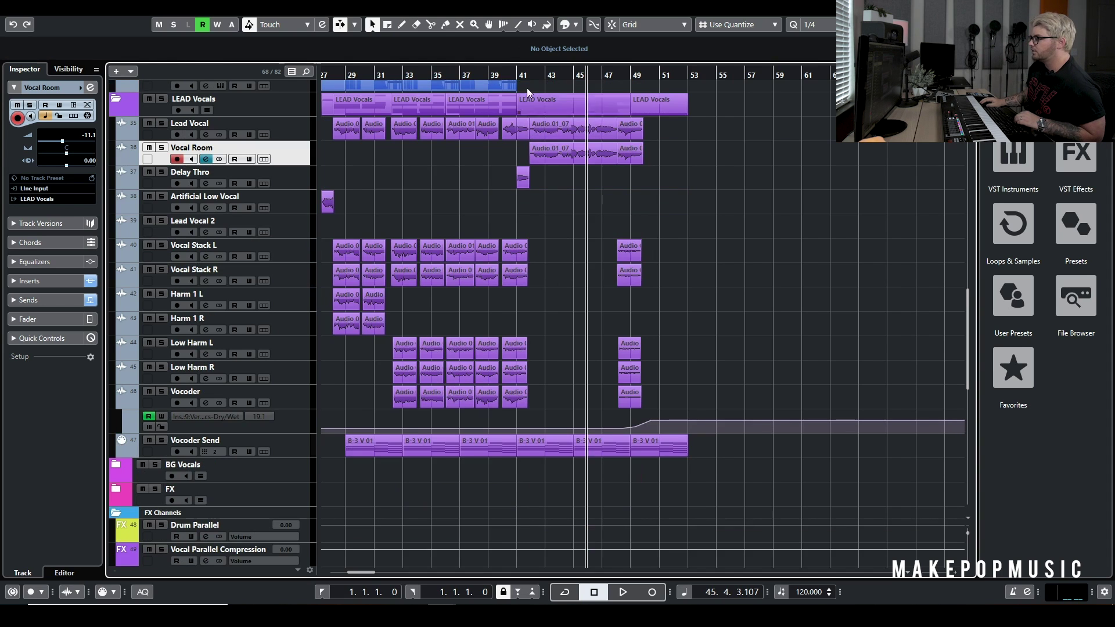
left_click(511, 79)
key("space")
scroll(601, 214, "up", 12)
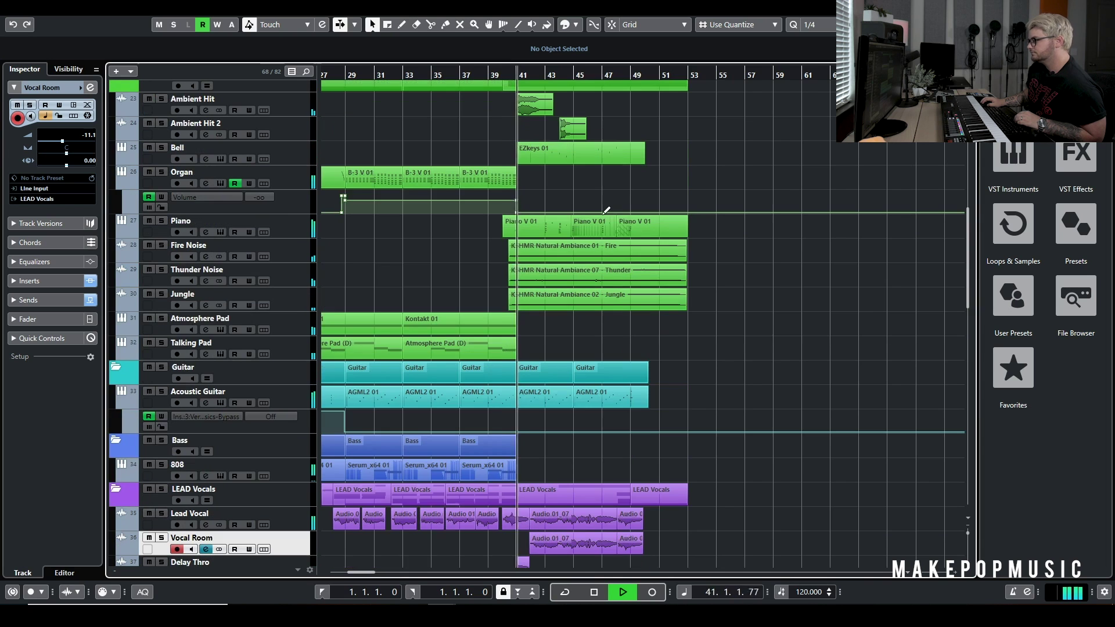
scroll(639, 250, "down", 5)
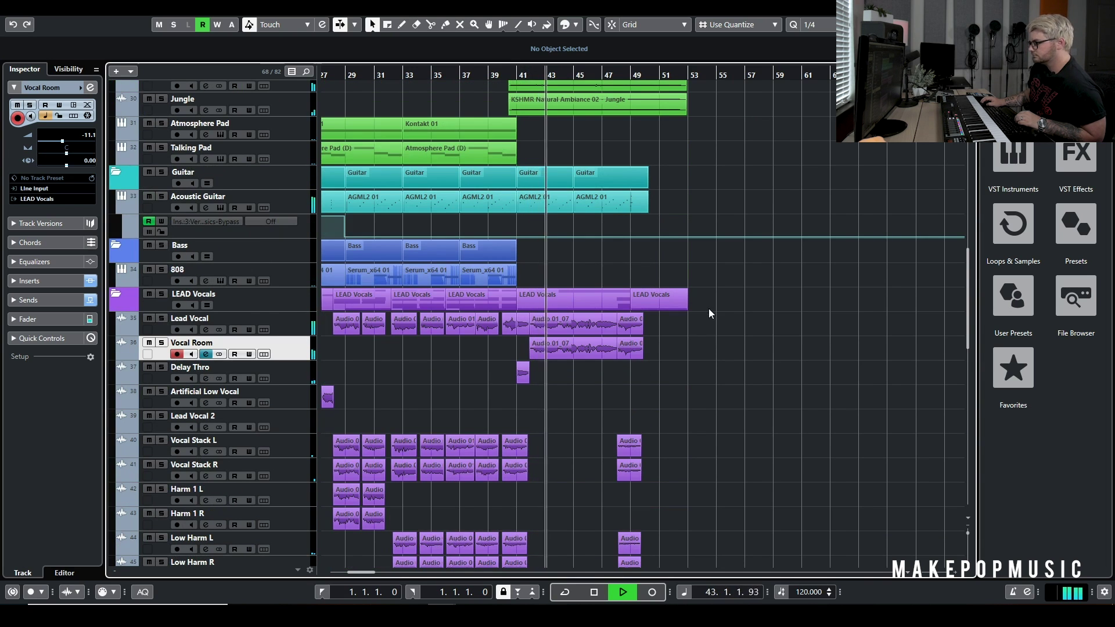
scroll(711, 308, "down", 3)
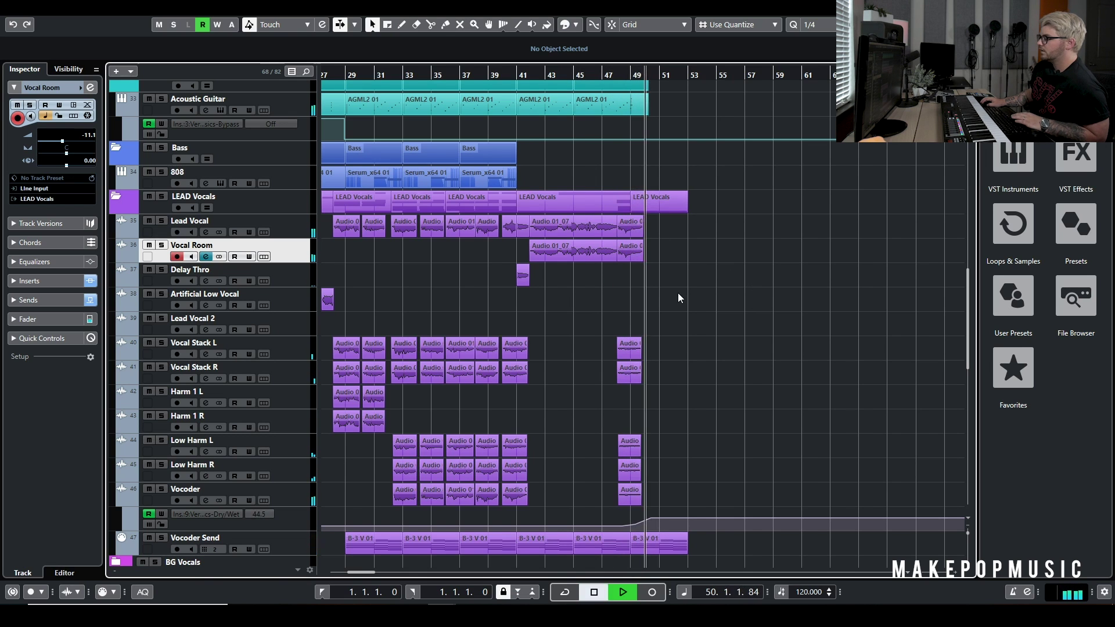
key("space")
Examine the closing vocal stack, harmony and vocoder clips in close-up, and place the playhead at about bar 48
scroll(676, 294, "down", 4)
scroll(675, 290, "up", 4)
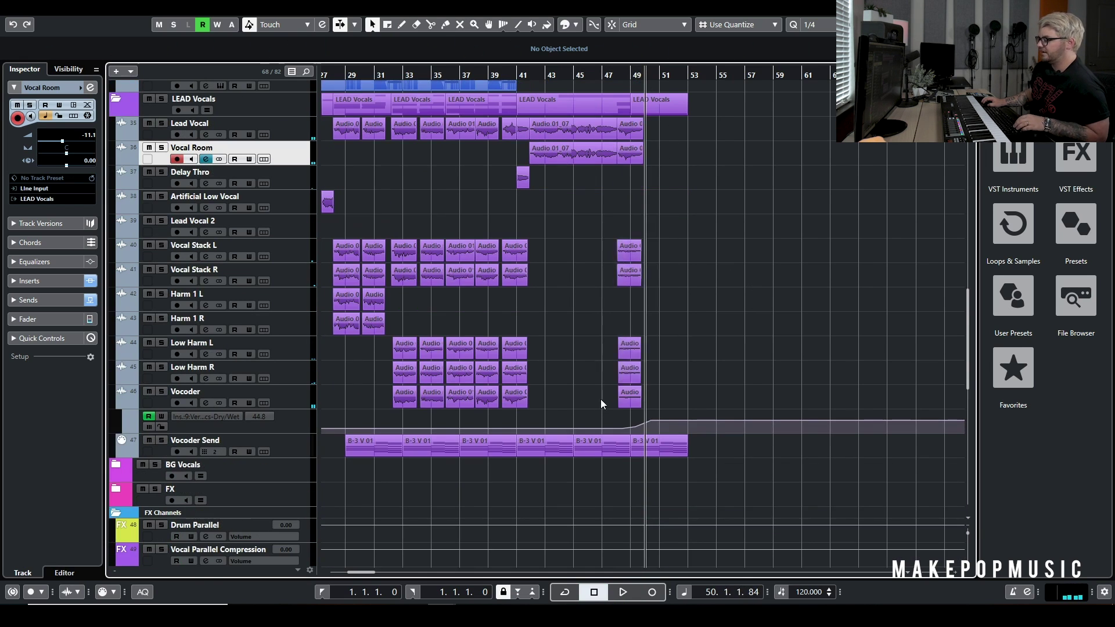
key("h")
key("h")
key("h")
left_click(559, 75)
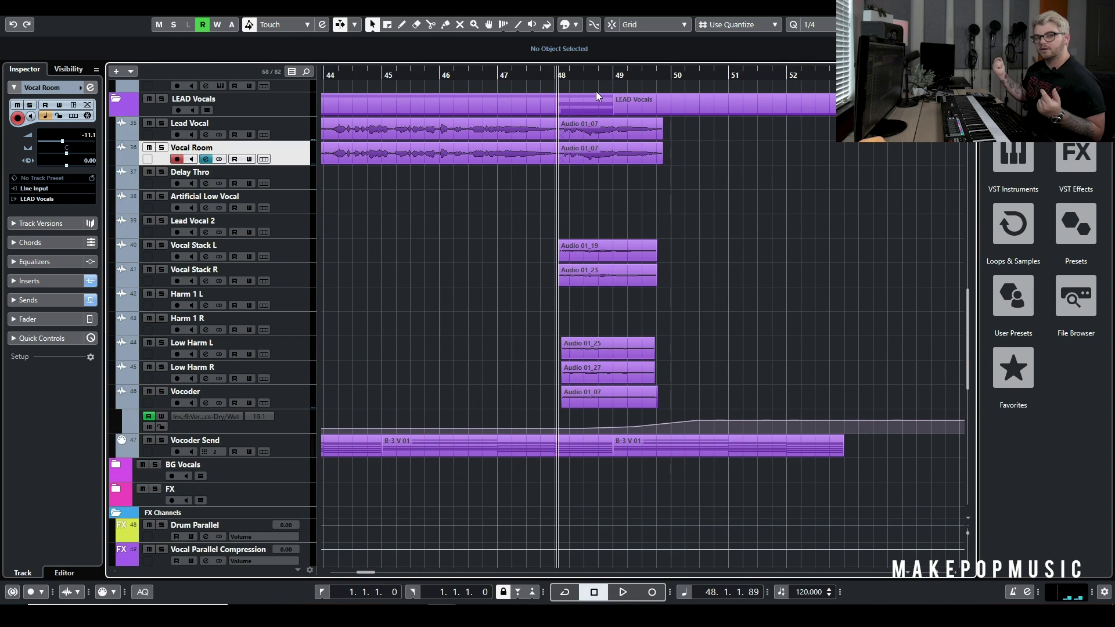
Examine the whole song's arrangement, from the drum tracks down through the synths and guitar to the vocals
key("g")
key("g")
key("g")
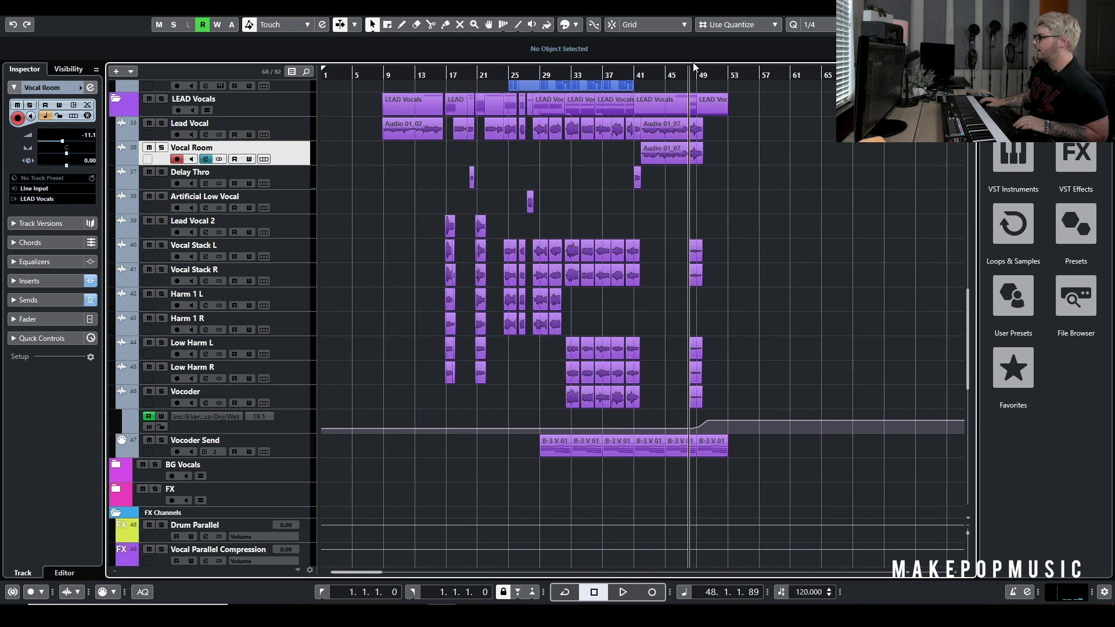
scroll(728, 158, "up", 15)
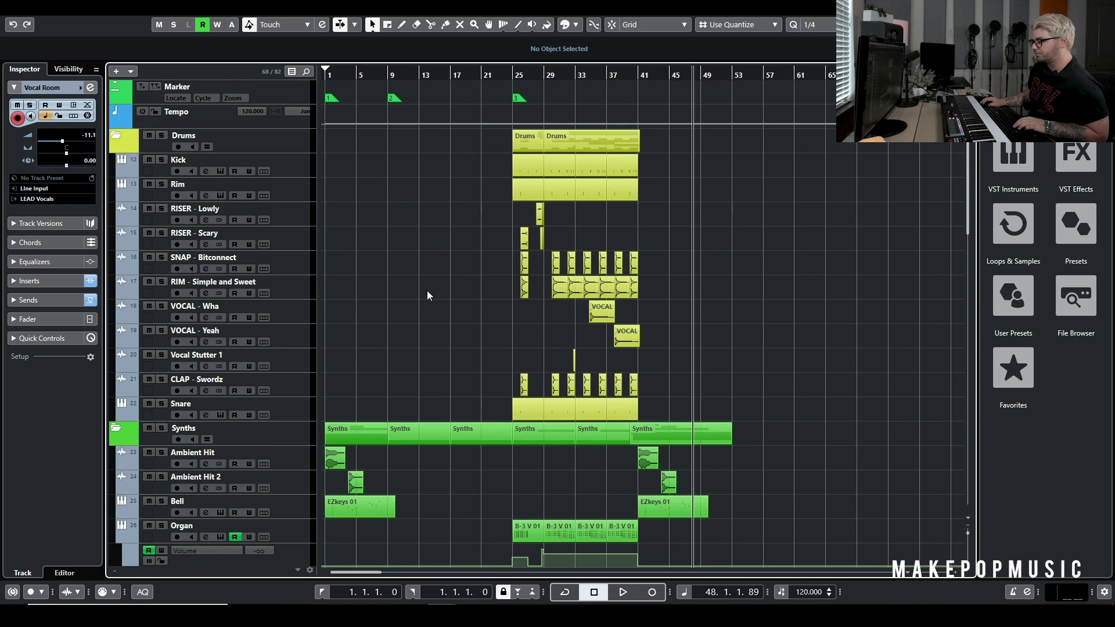
key("g")
key("g")
key("h")
key("h")
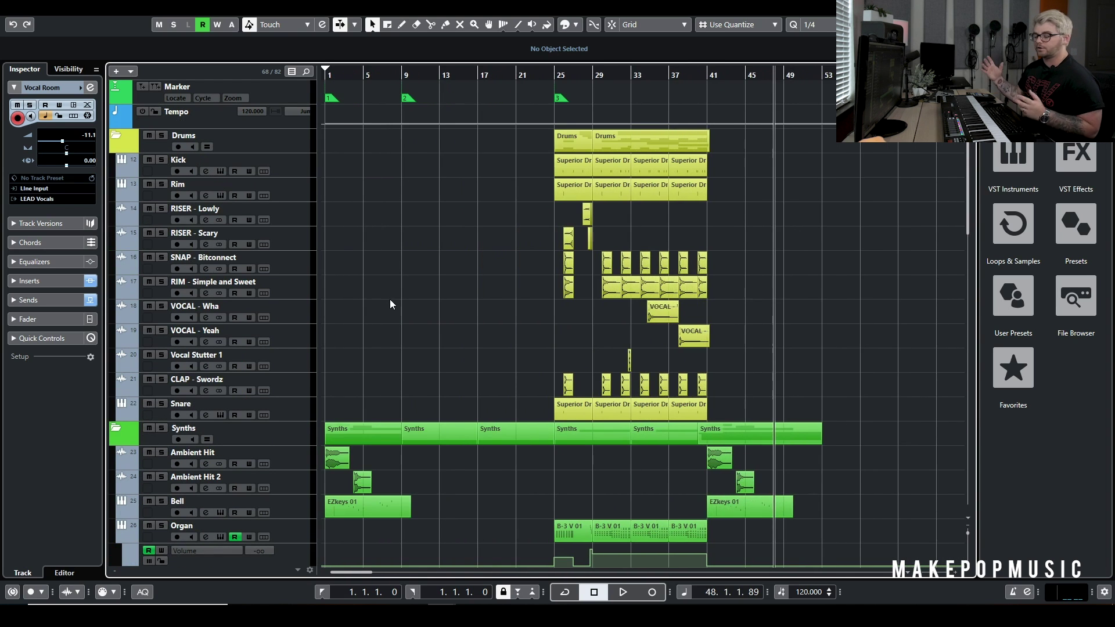
scroll(403, 301, "down", 10)
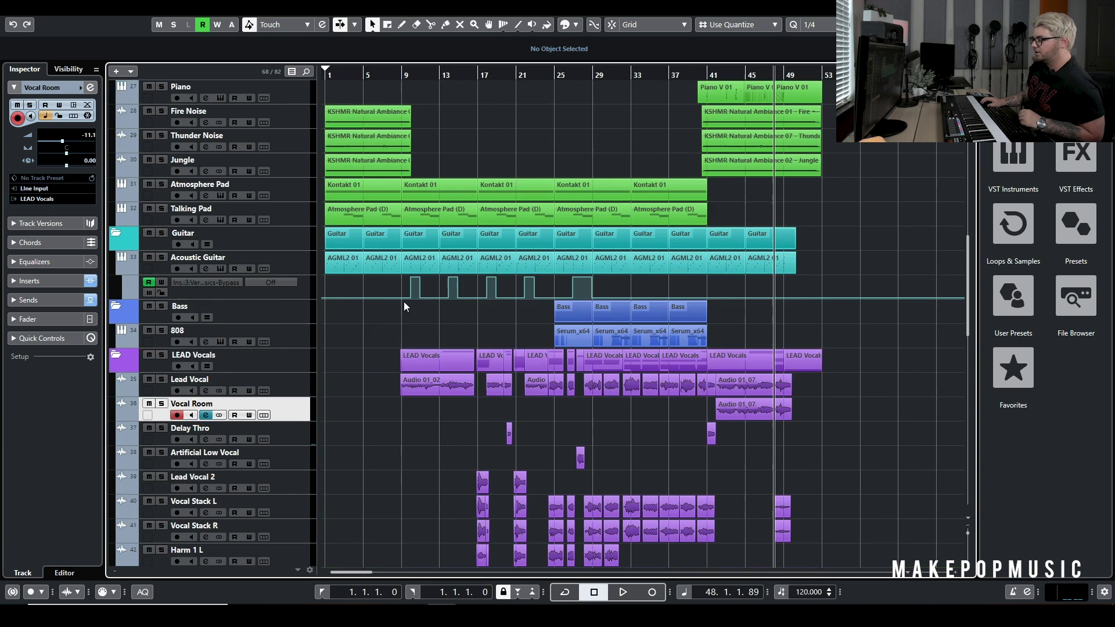
Solo Acoustic Guitar and Lead Vocal, and play them from about bar 9 to bar 11
left_click(164, 257)
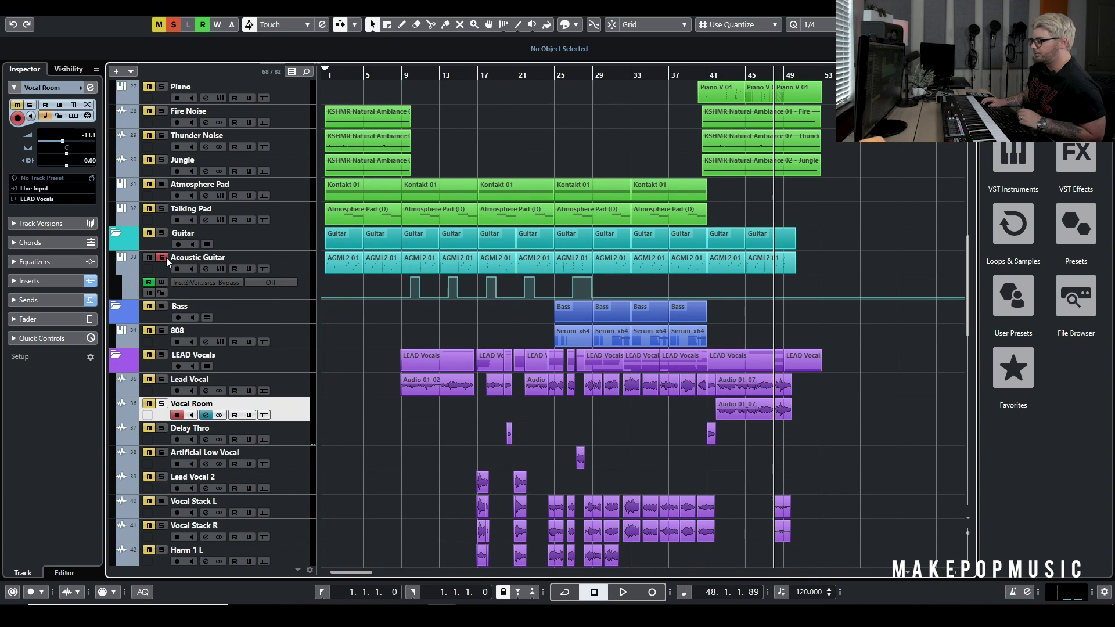
left_click(161, 379)
double_click(405, 75)
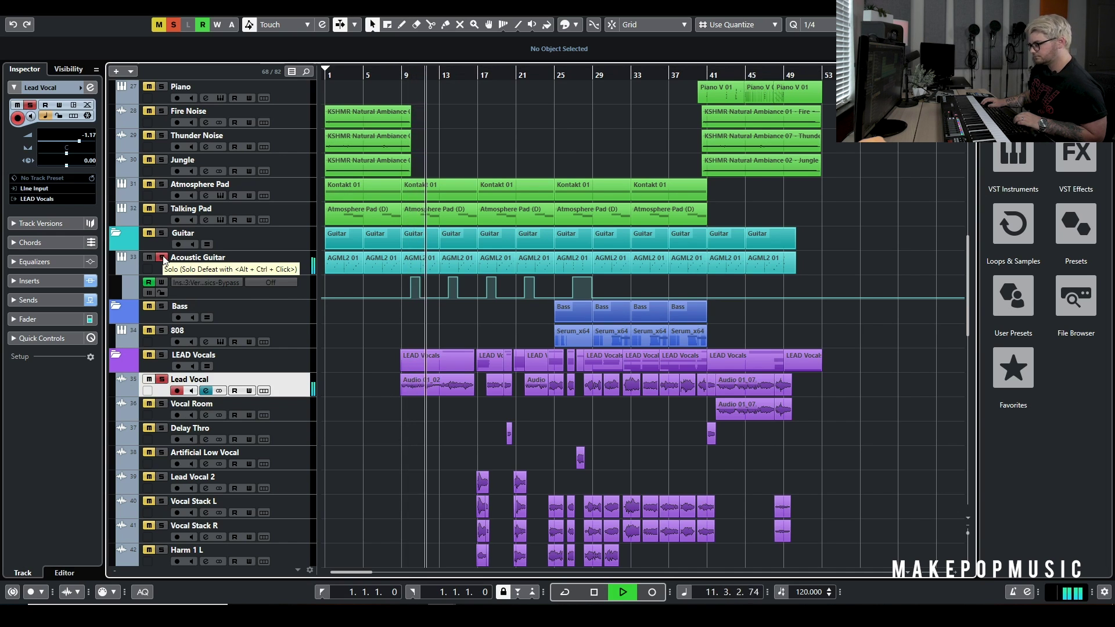
key("space")
Add Talking Pad and Atmosphere Pad to the solo and play the group from about bar 9
left_click(158, 208)
left_click(161, 184)
left_click(407, 70)
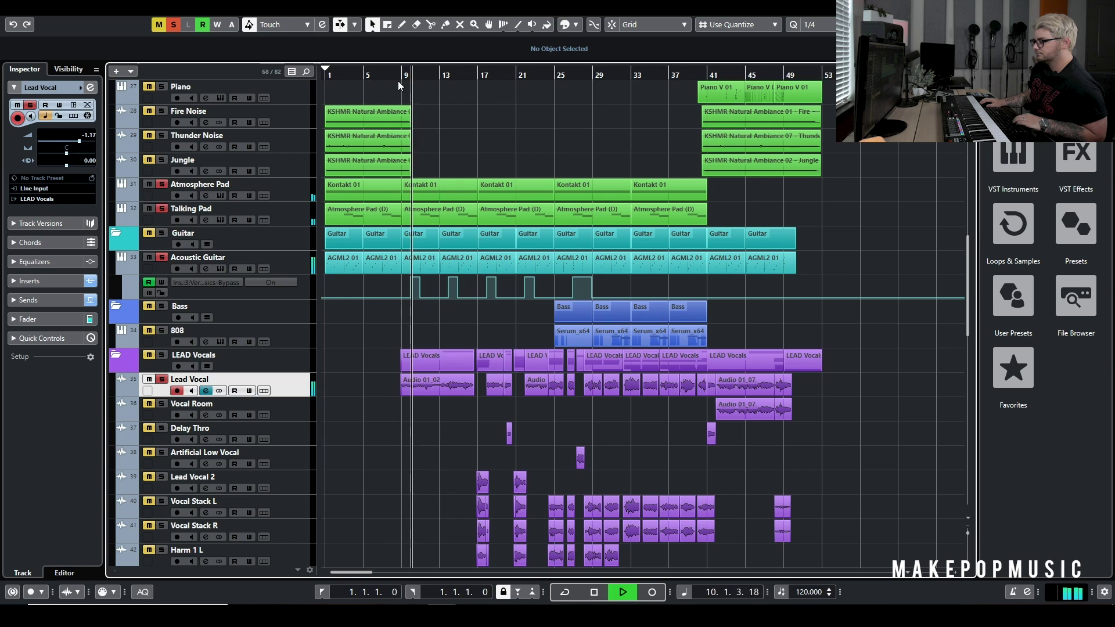
Return to the song's start, add the Jungle, Thunder Noise, Fire Noise, Piano and Bell tracks to the solo, and play the intro
key("Home")
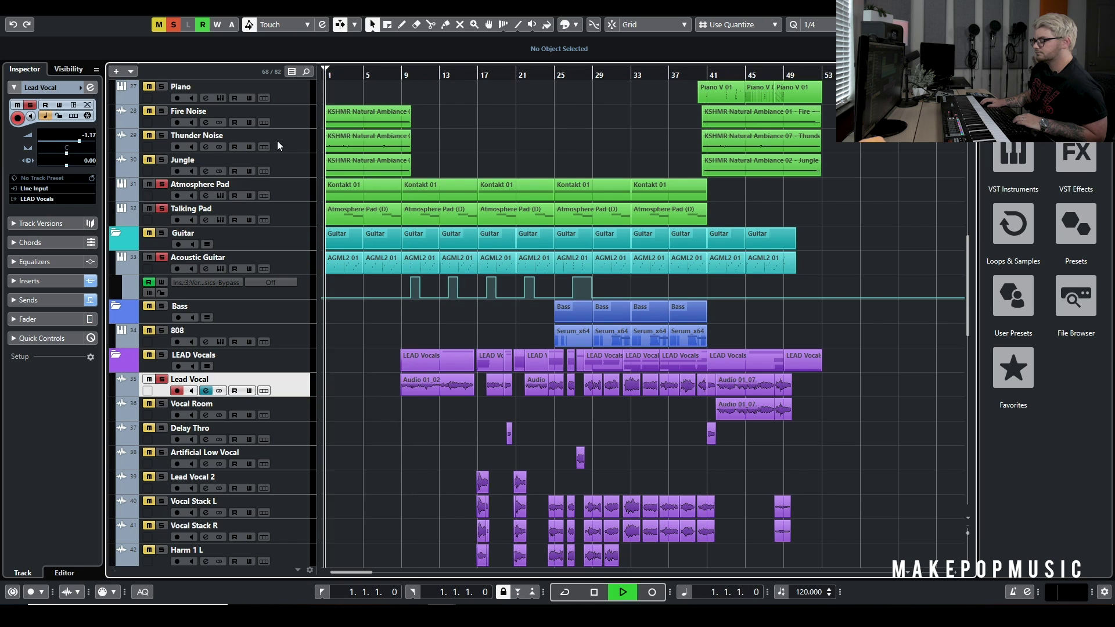
key("space")
left_click(162, 161)
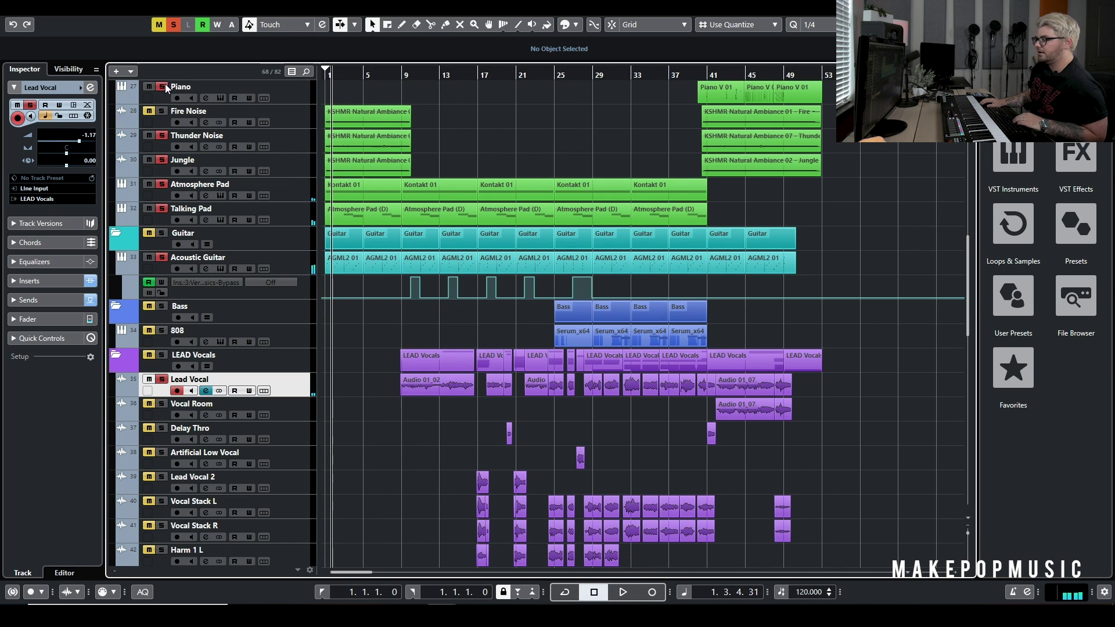
left_click(163, 111)
scroll(228, 152, "up", 4)
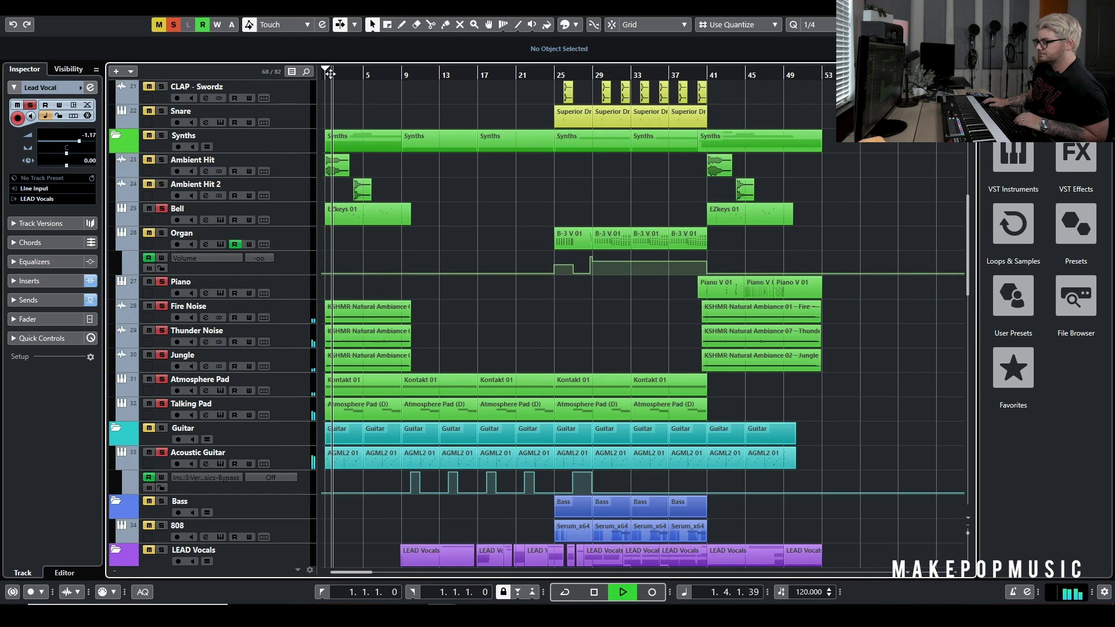
scroll(440, 224, "down", 2)
scroll(440, 219, "up", 4)
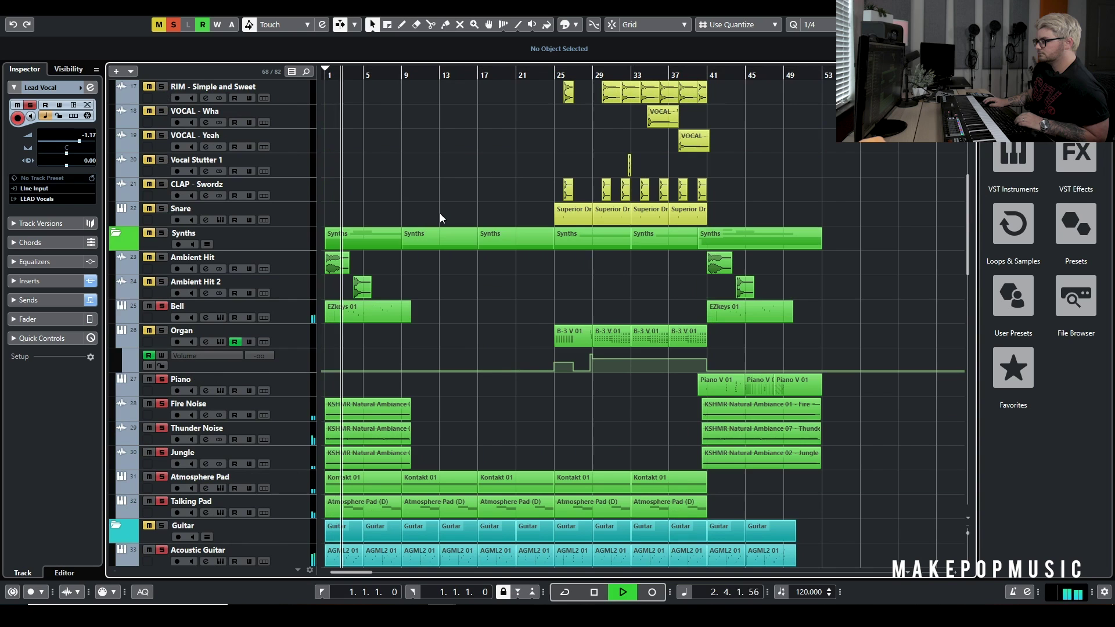
Add Ambient Hit and Ambient Hit 2 to the soloed tracks and replay the intro from the song's start
left_click(161, 257)
key("space")
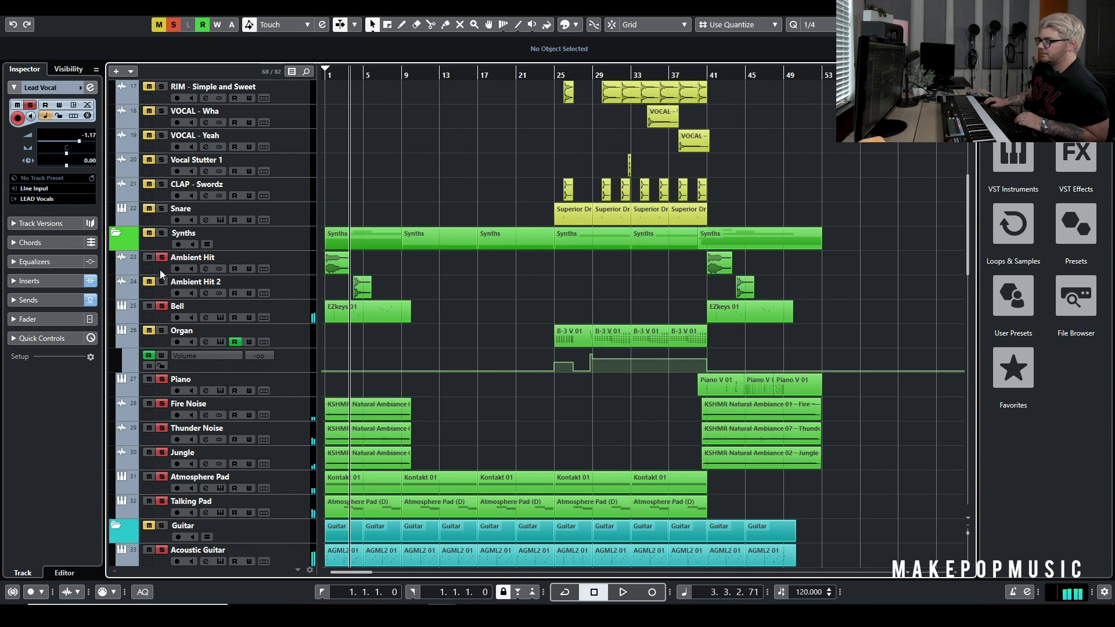
key("Home")
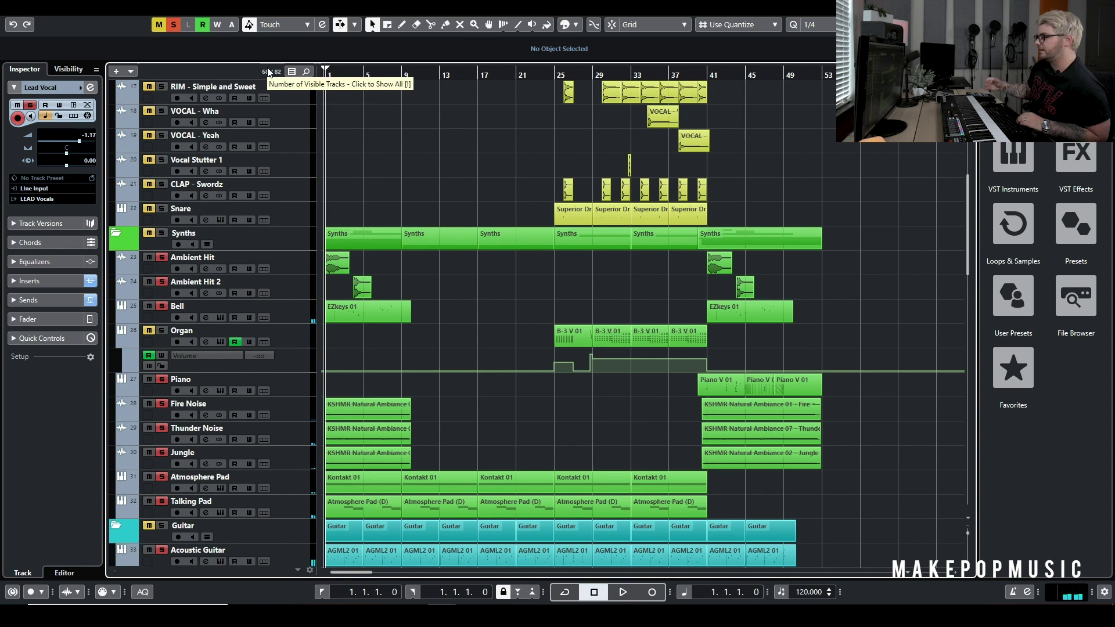
key("space")
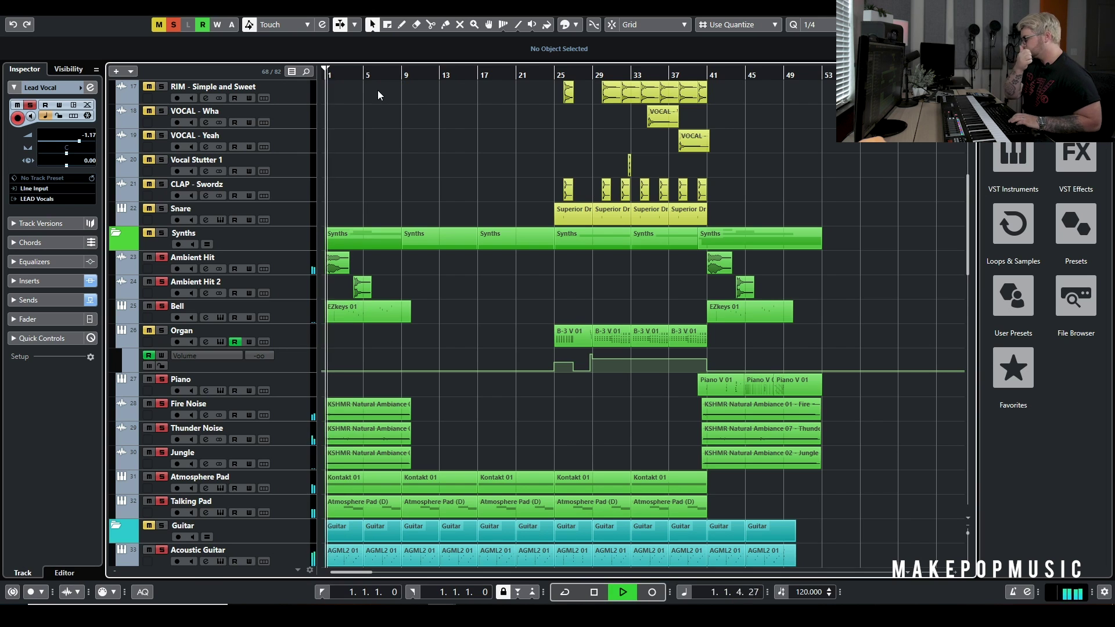
Clear all solos and stop playback at about bar 3
left_click(173, 24)
scroll(483, 162, "down", 4)
scroll(451, 163, "down", 8)
key("space")
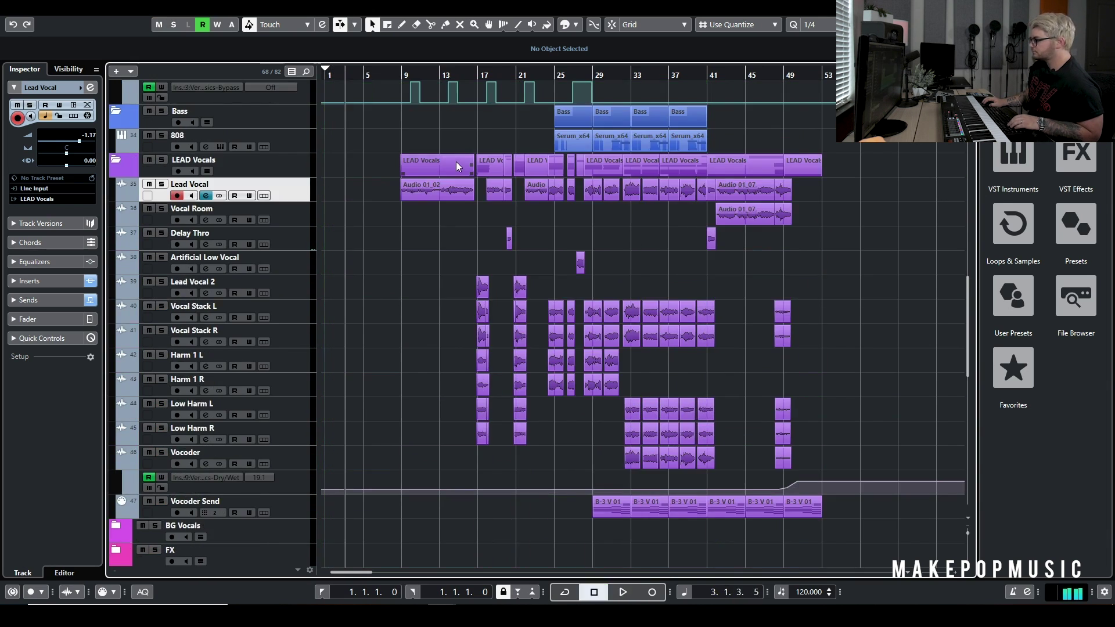
Look through the full track list, including the automation on the FX channels and group tracks, and return to the drums and synths
scroll(461, 153, "up", 10)
scroll(465, 243, "down", 6)
scroll(399, 235, "down", 4)
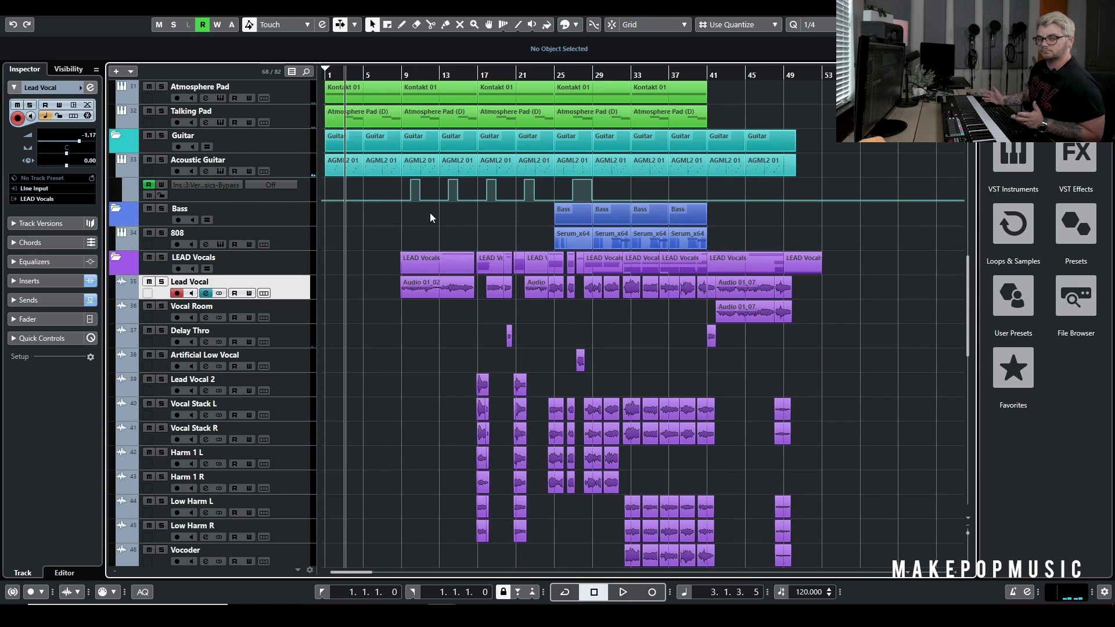
scroll(430, 213, "down", 15)
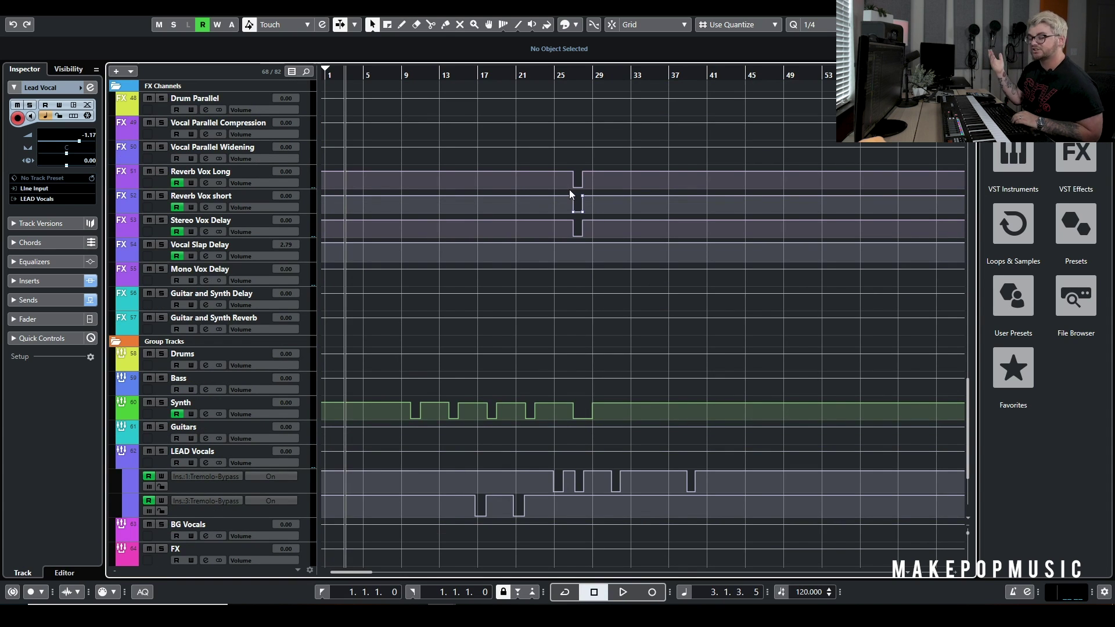
scroll(626, 174, "up", 15)
scroll(627, 171, "up", 20)
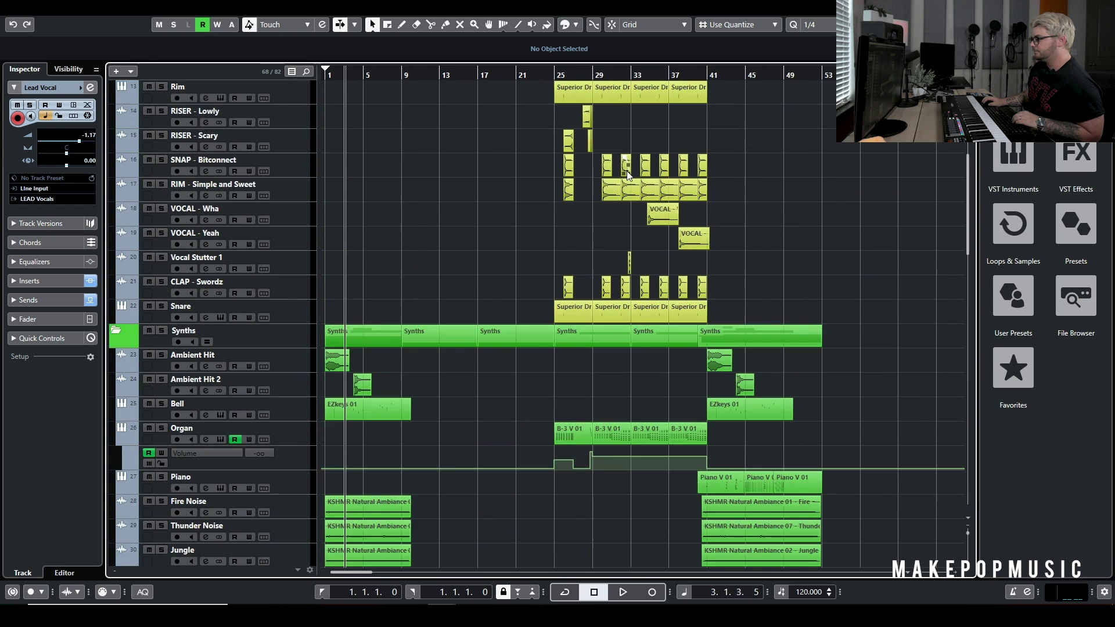